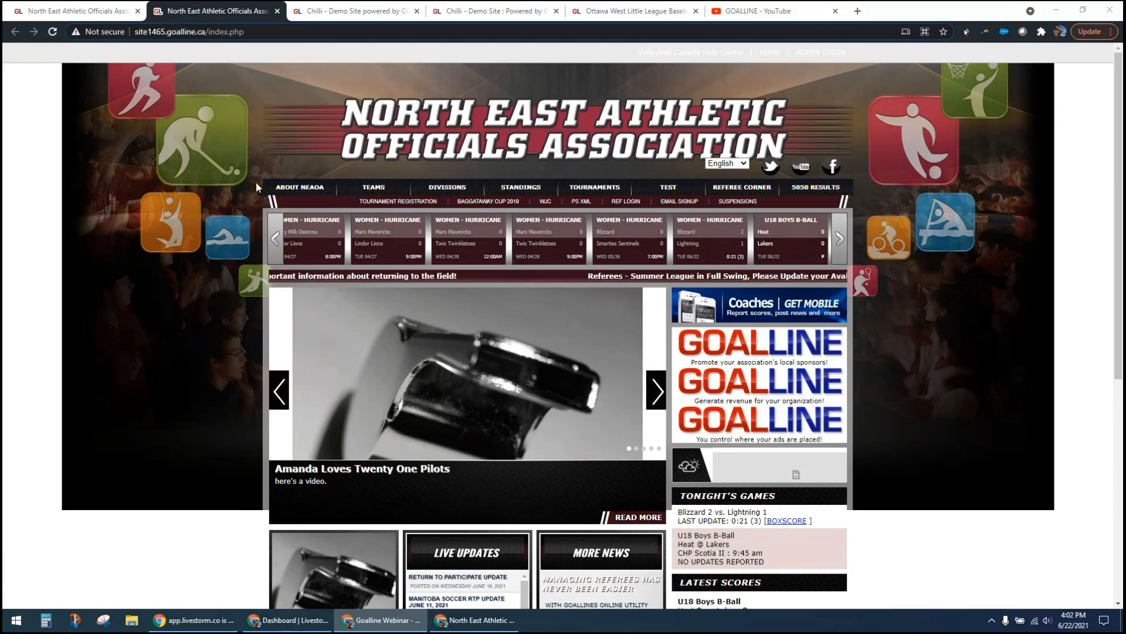
# Review the submenus of the North East Athletic Officials Association site's main navigation, including About NEAOA and Divisions.
pyautogui.moveTo(477, 194)
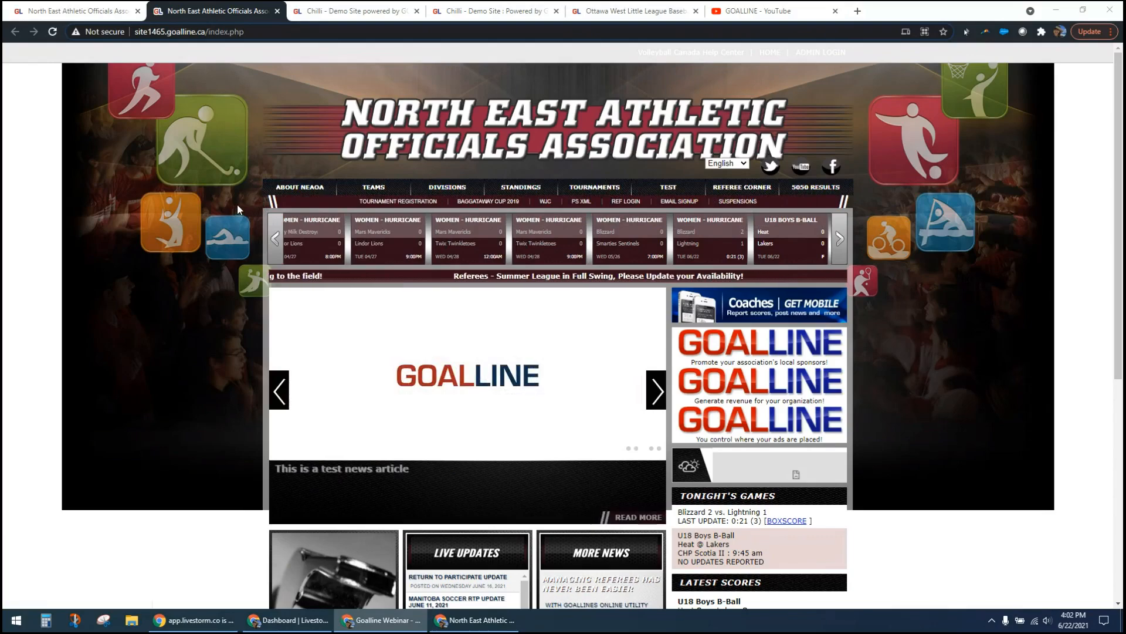
pyautogui.moveTo(297, 190)
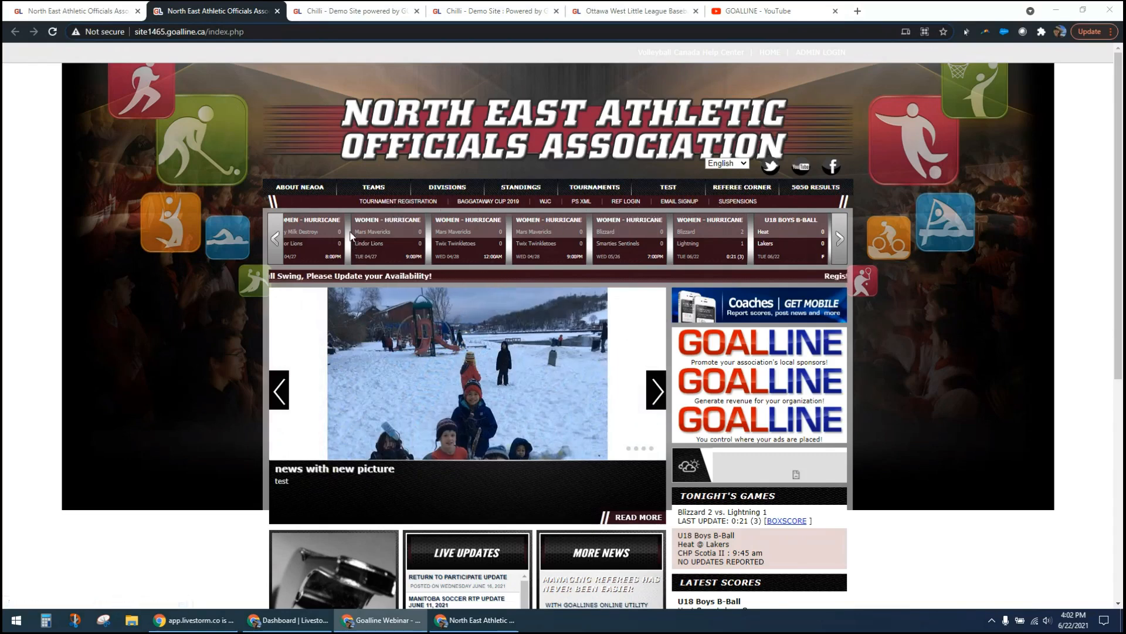
pyautogui.moveTo(399, 190)
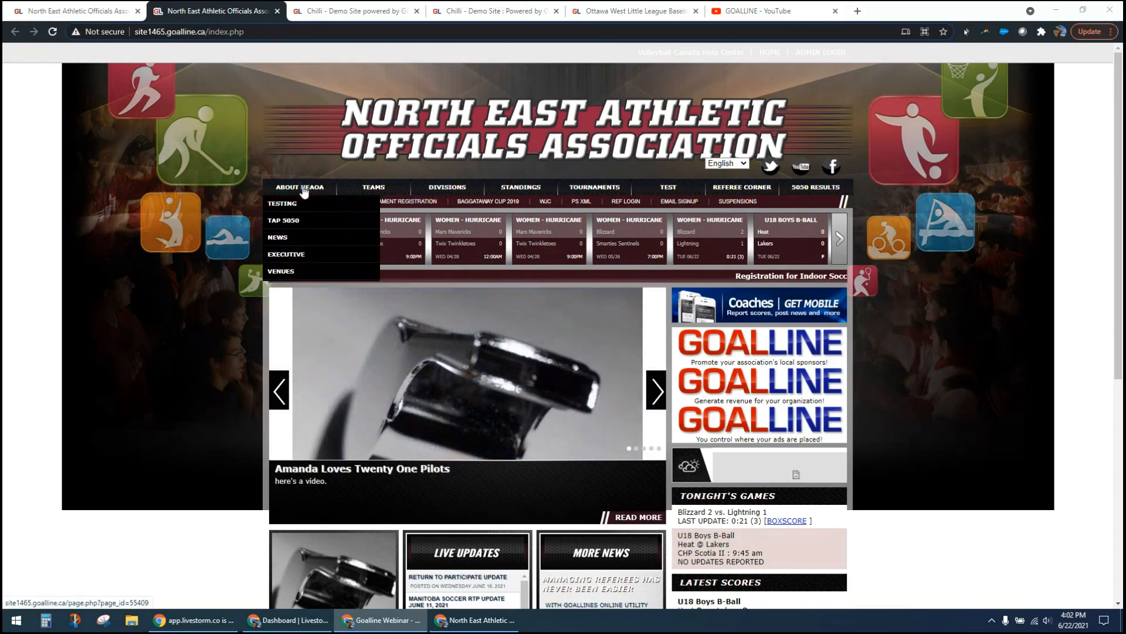
pyautogui.moveTo(442, 189)
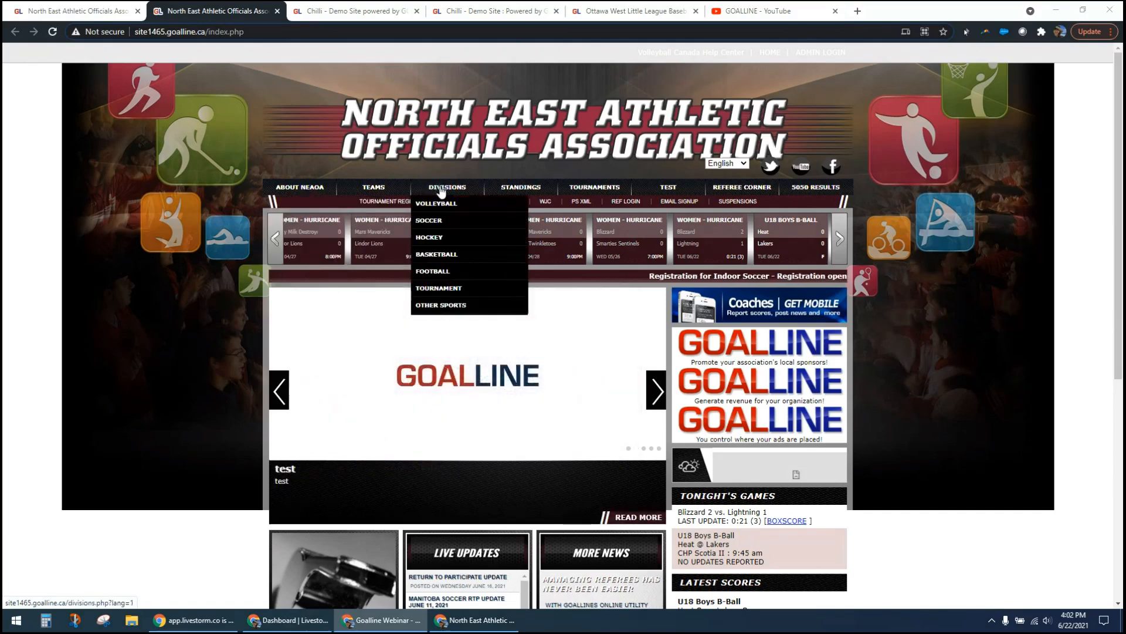
pyautogui.moveTo(353, 195)
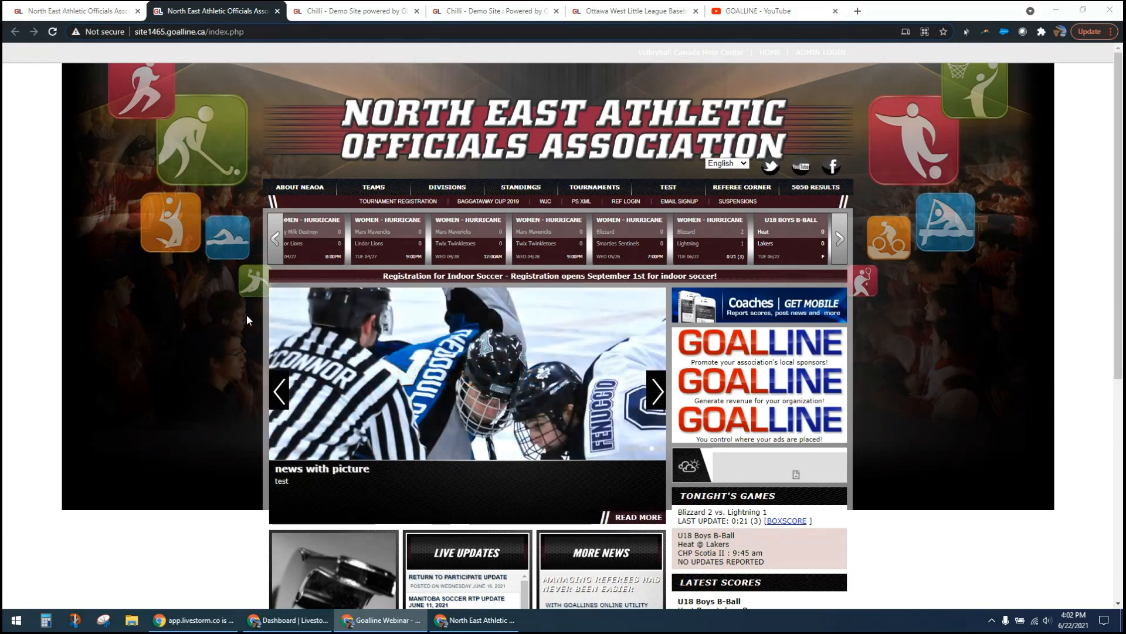
# Switch to the Chilli demo site and review its main navigation, including the Registration Forms and Teams submenus.
pyautogui.click(493, 10)
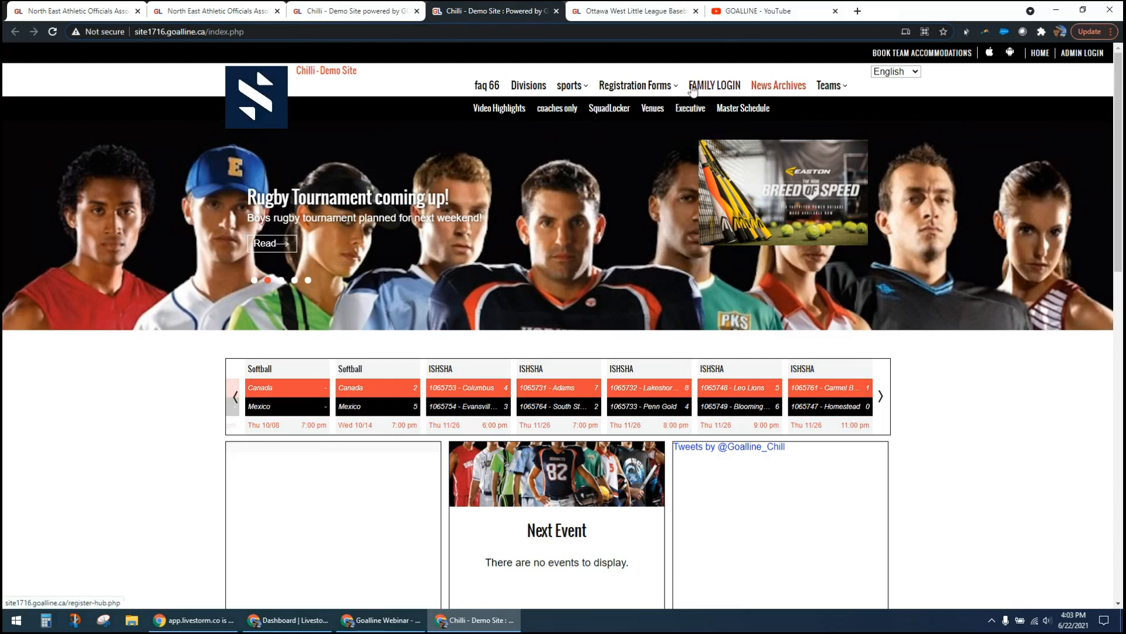
pyautogui.moveTo(645, 89)
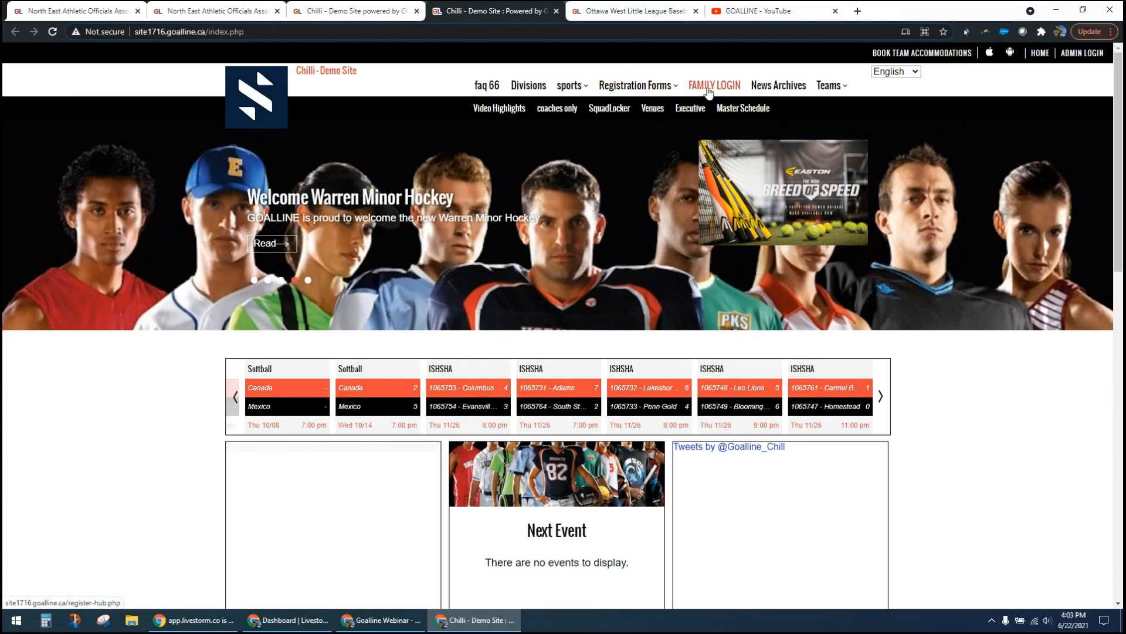
pyautogui.moveTo(830, 87)
pyautogui.moveTo(835, 107)
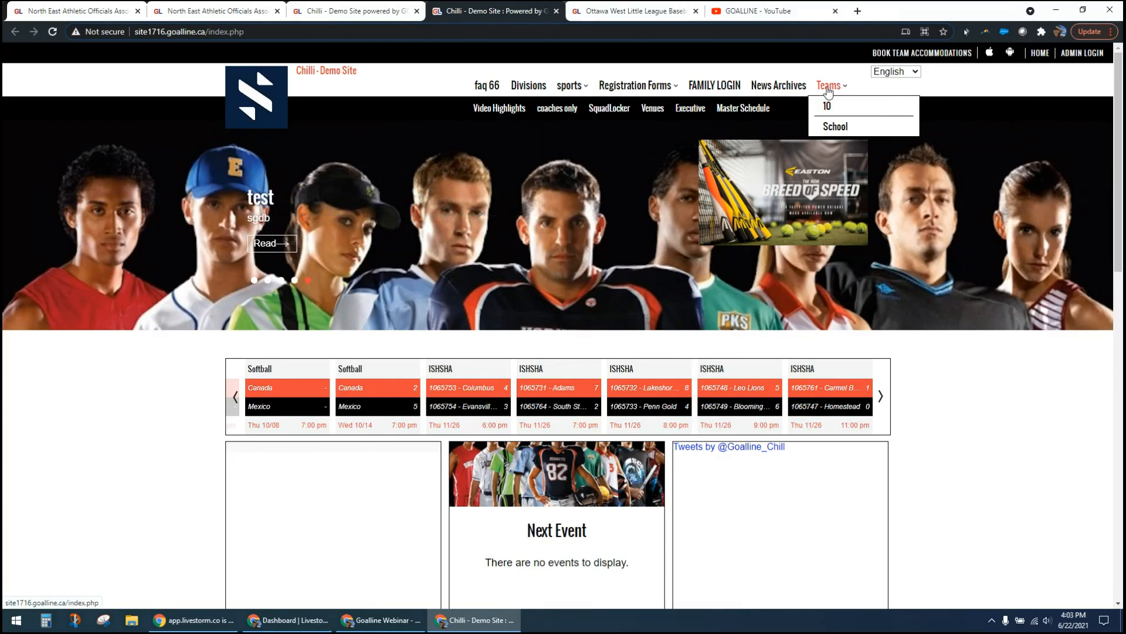
pyautogui.moveTo(828, 105)
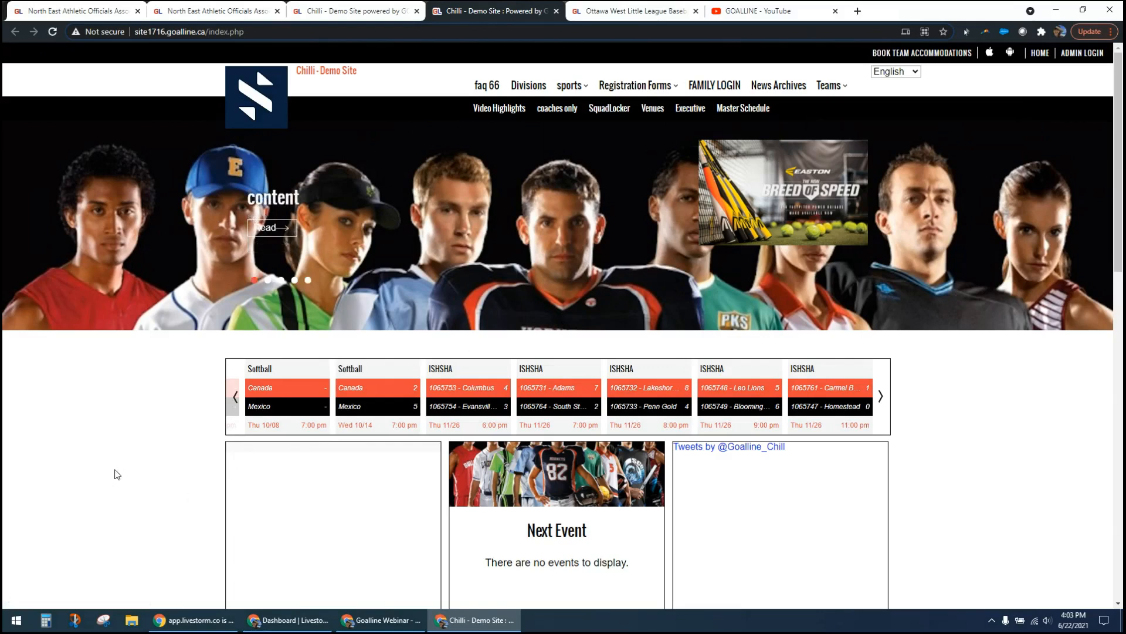
# Compare the homepage layouts of the North East Athletic Officials Association and Chilli demo sites, from their navigation to their news and games sections.
pyautogui.click(188, 11)
pyautogui.scroll(-3, 196, 325)
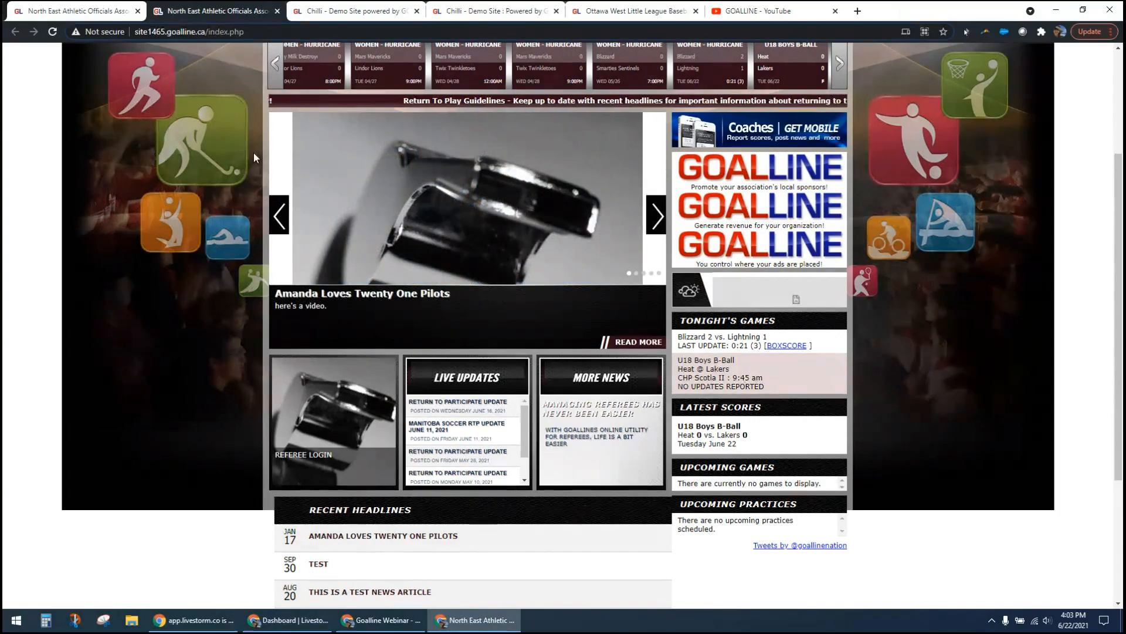
pyautogui.click(476, 11)
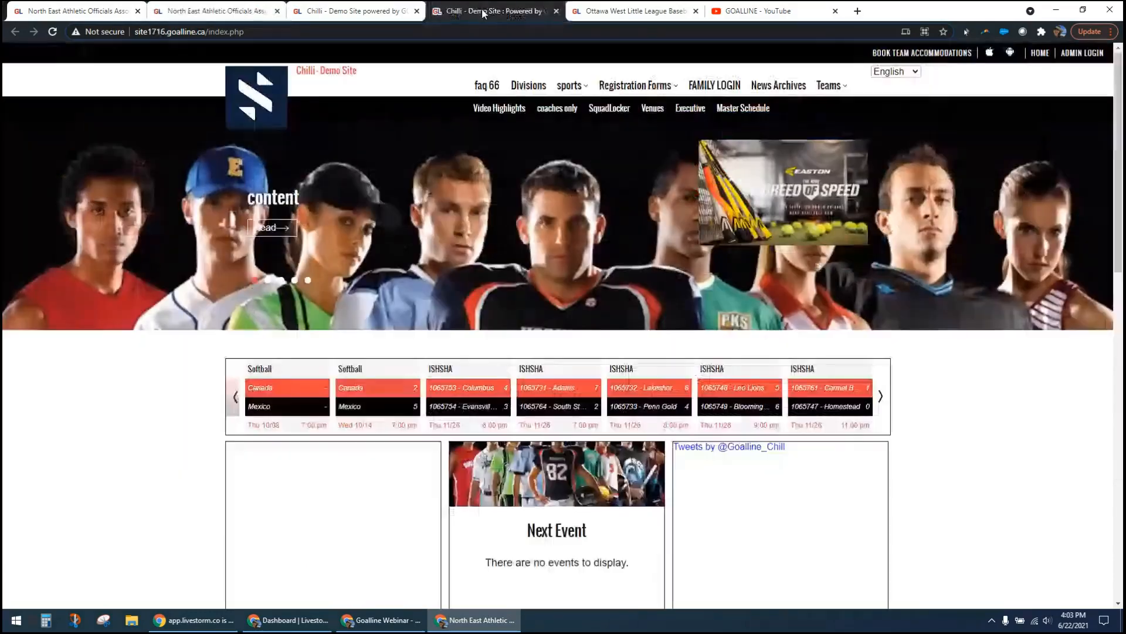
pyautogui.scroll(-2, 147, 475)
pyautogui.scroll(-4, 146, 476)
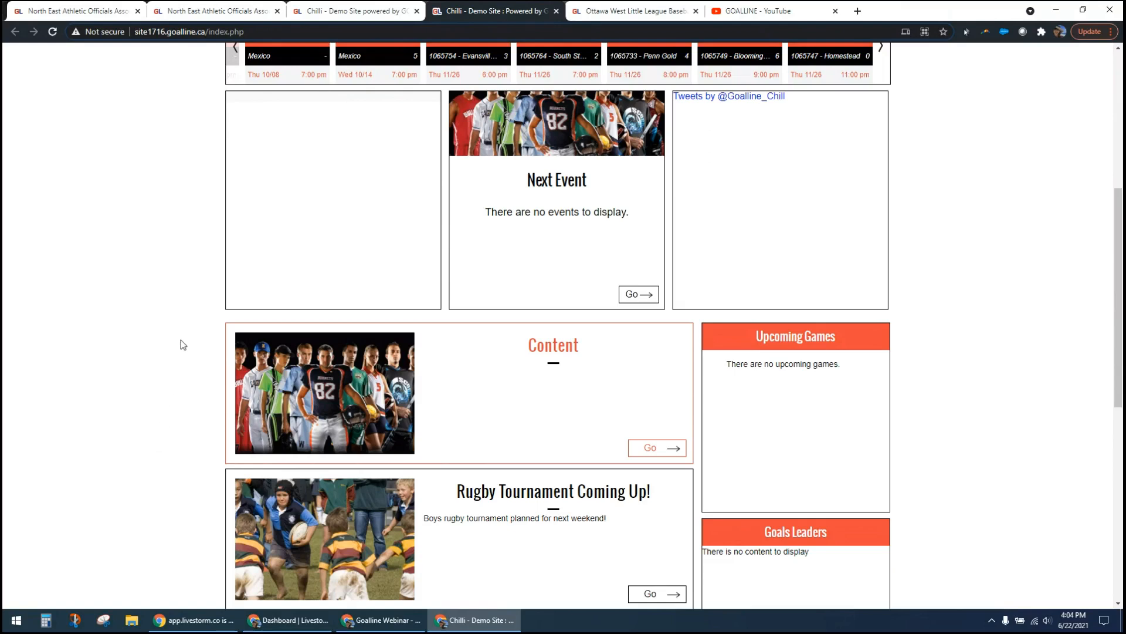
pyautogui.scroll(4, 201, 322)
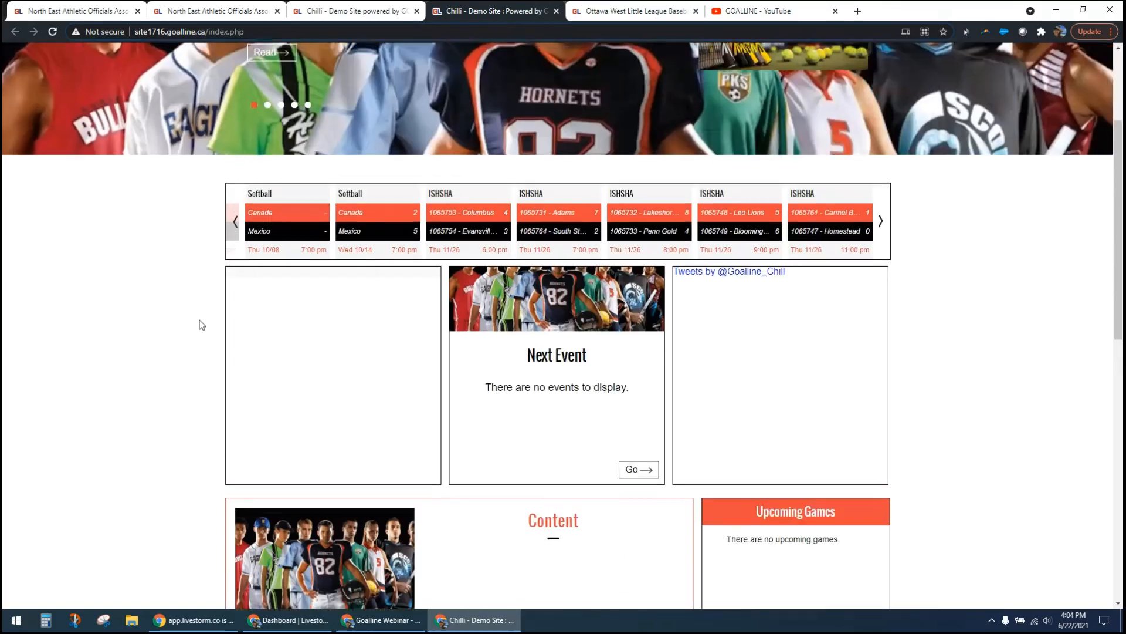
pyautogui.scroll(2, 201, 323)
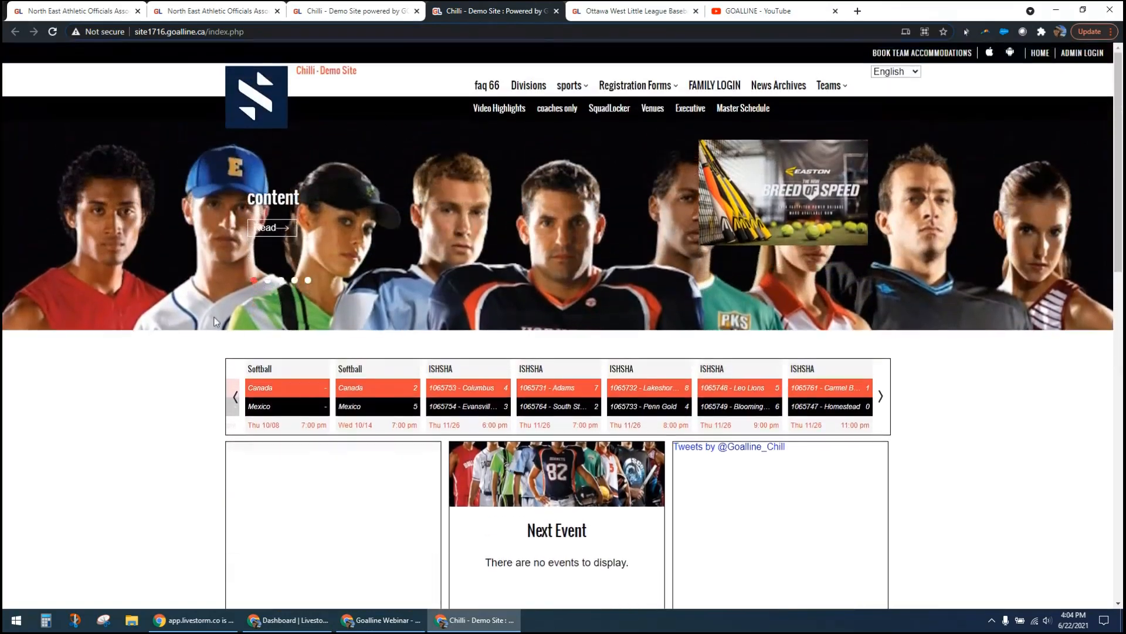
pyautogui.moveTo(827, 85)
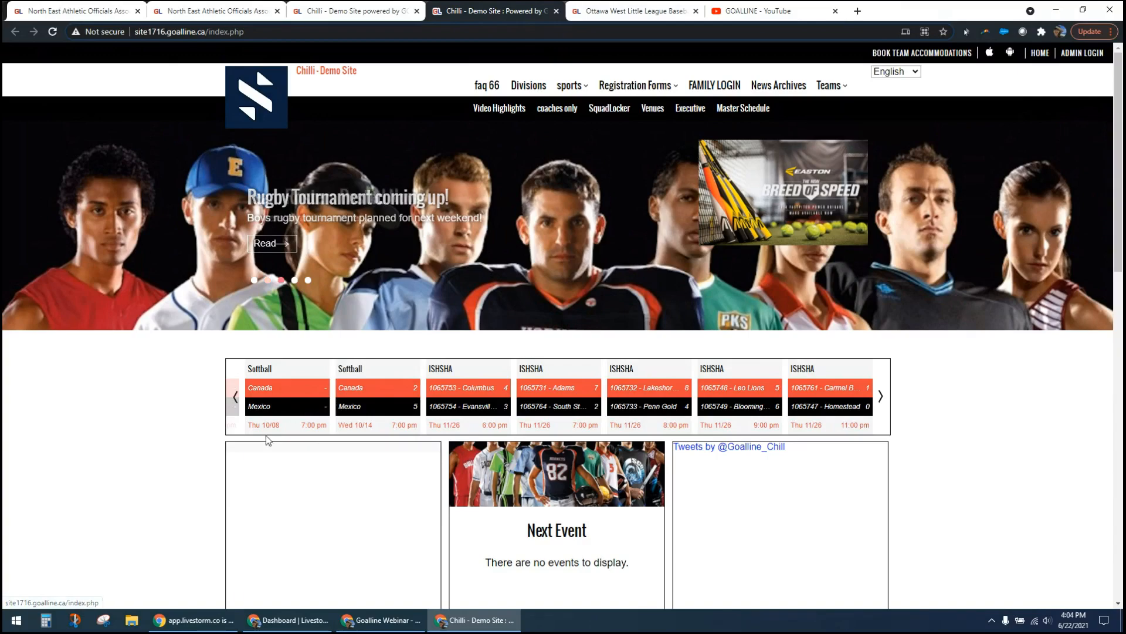
pyautogui.scroll(-1, 179, 527)
pyautogui.scroll(-2, 179, 527)
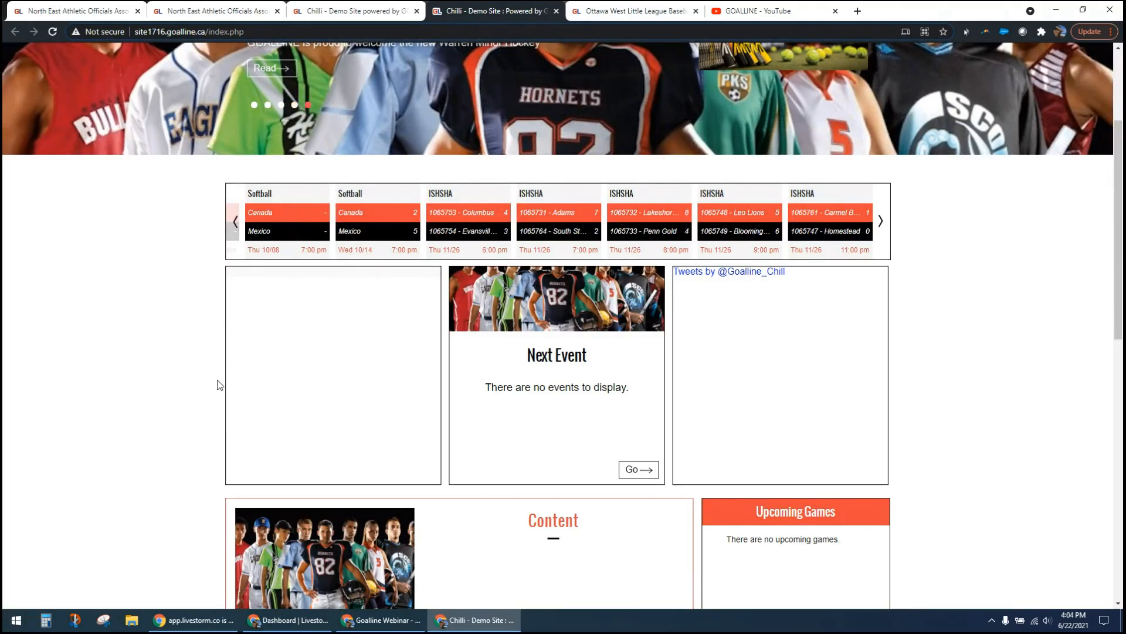
# Return to the North East Athletic Officials Association homepage and review its news slider, live updates, scores and recent headlines.
pyautogui.click(214, 11)
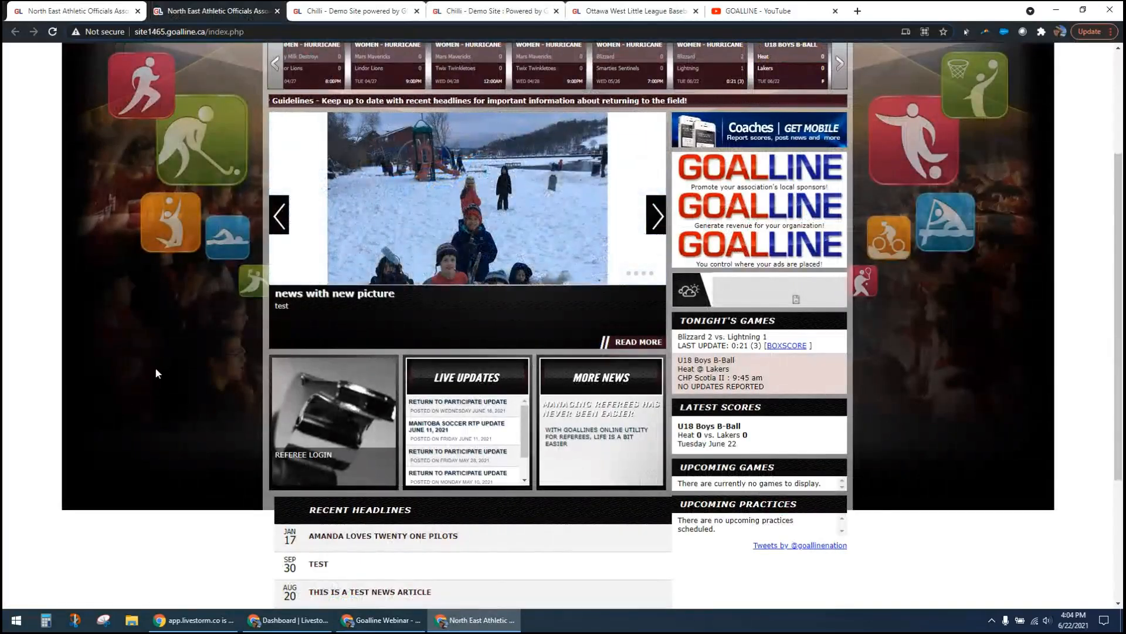
pyautogui.scroll(2, 152, 378)
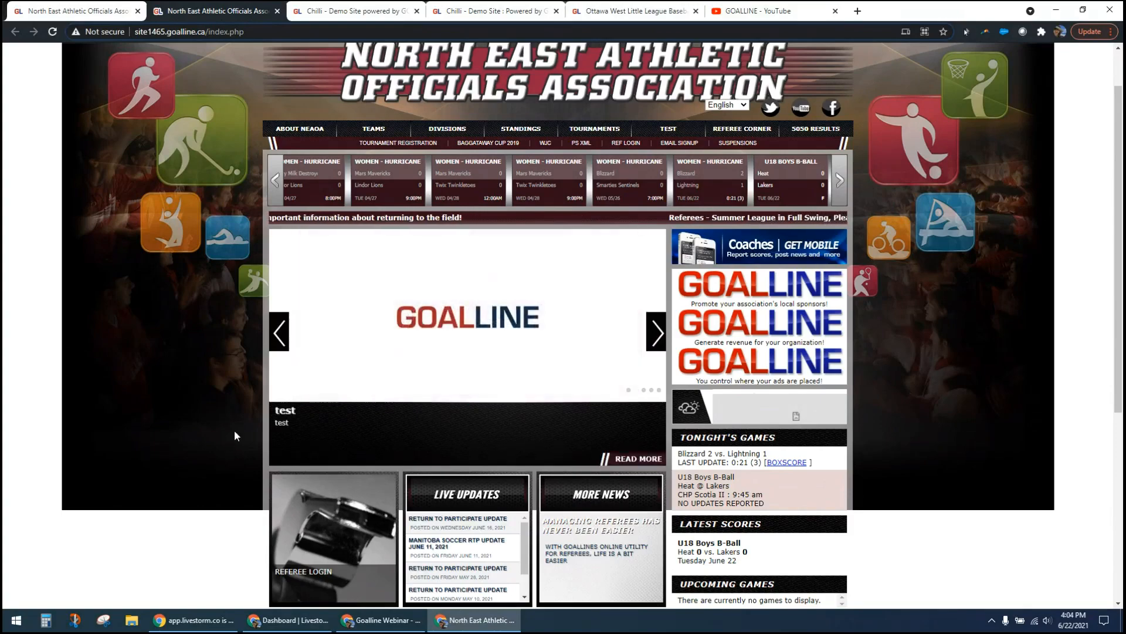
pyautogui.scroll(-1, 227, 421)
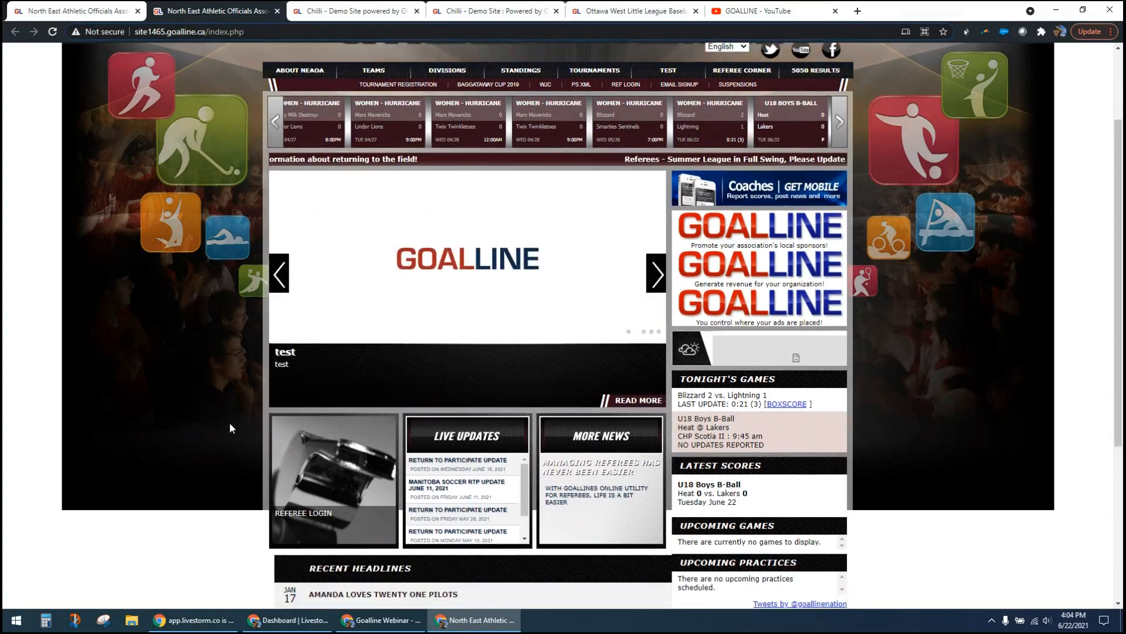
pyautogui.scroll(-2, 230, 422)
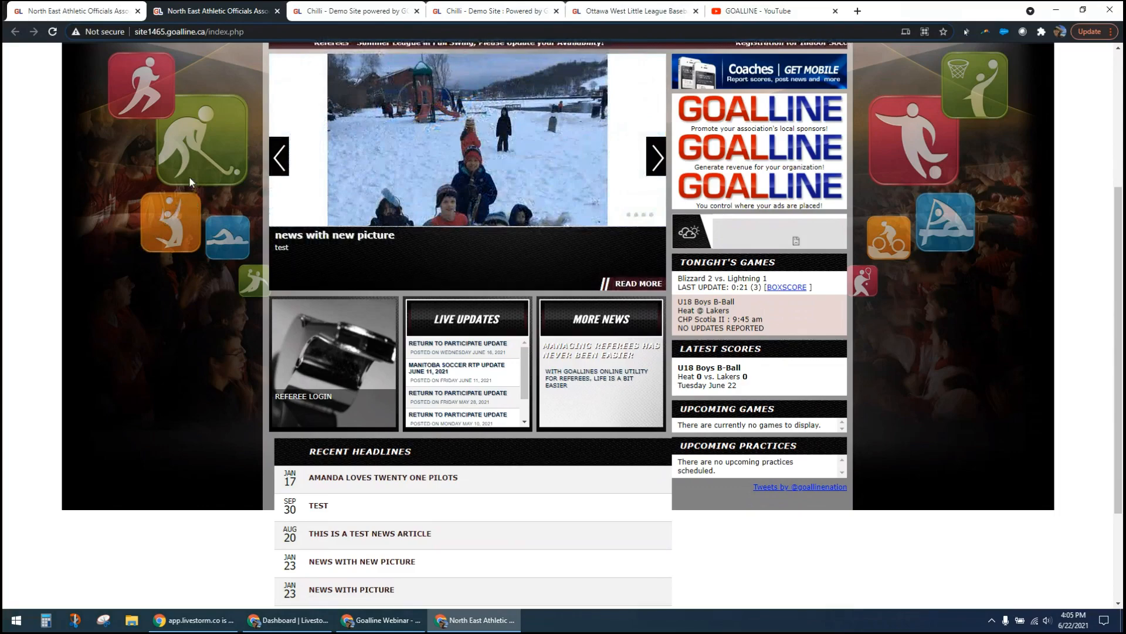
# Open the Website section of the GOALLINE admin control panel and check the available league control panels.
pyautogui.click(82, 11)
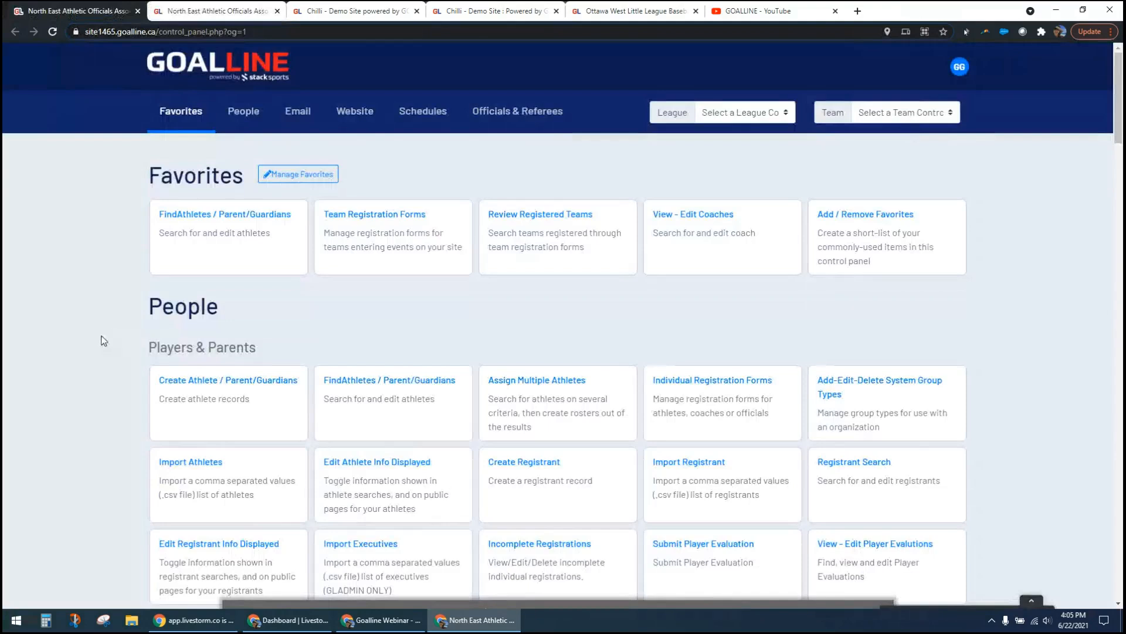
pyautogui.click(355, 112)
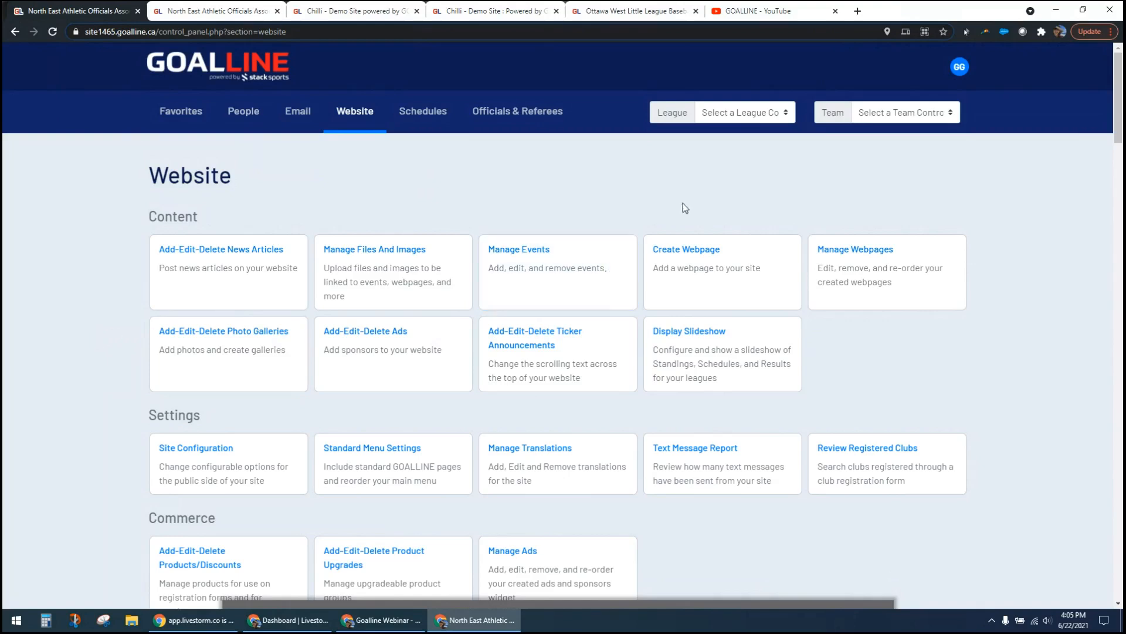
pyautogui.click(769, 116)
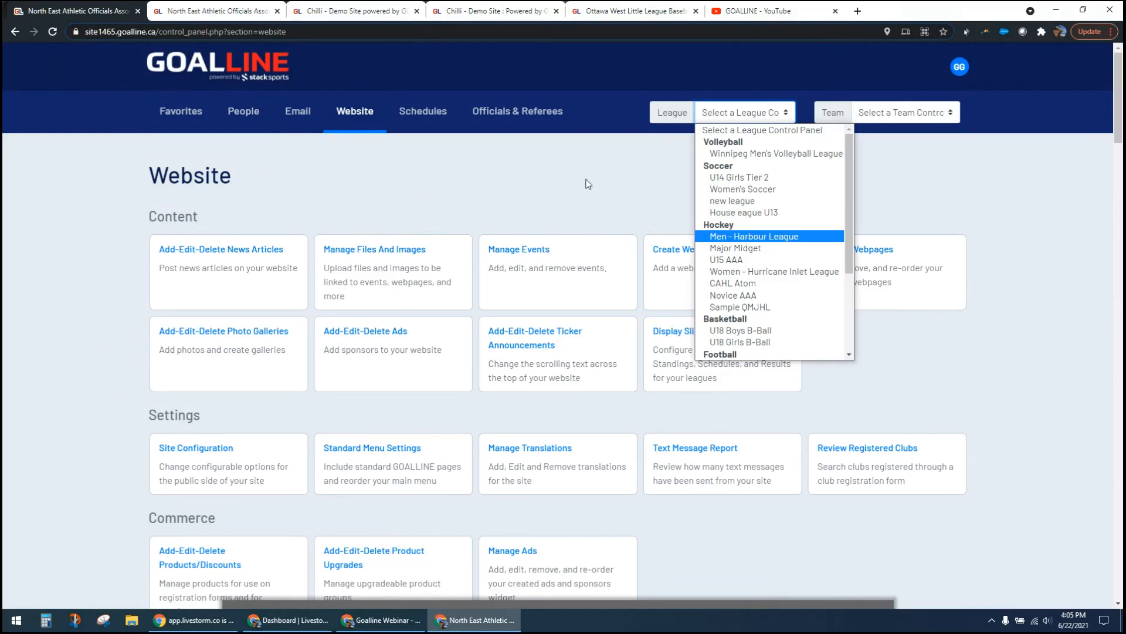
pyautogui.click(551, 184)
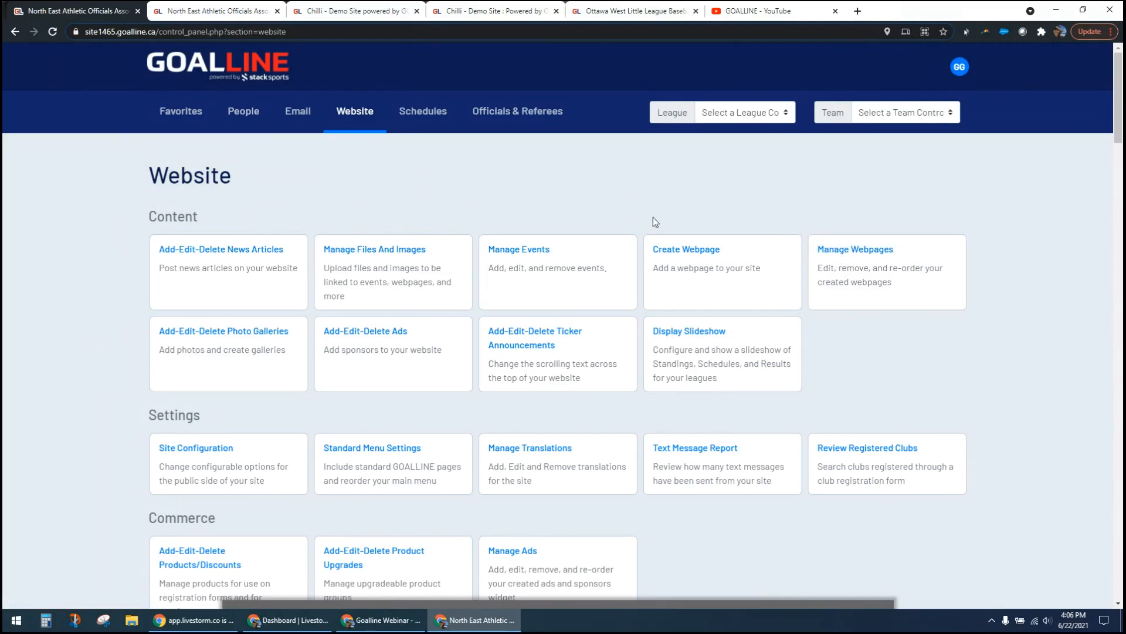
pyautogui.click(670, 246)
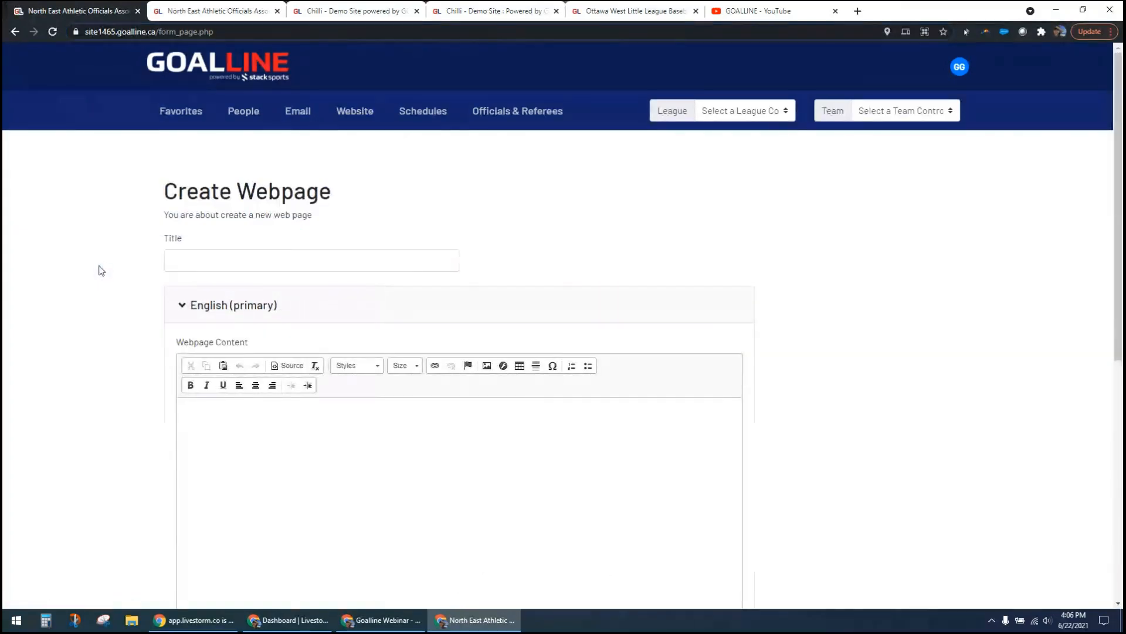
pyautogui.scroll(-1, 101, 270)
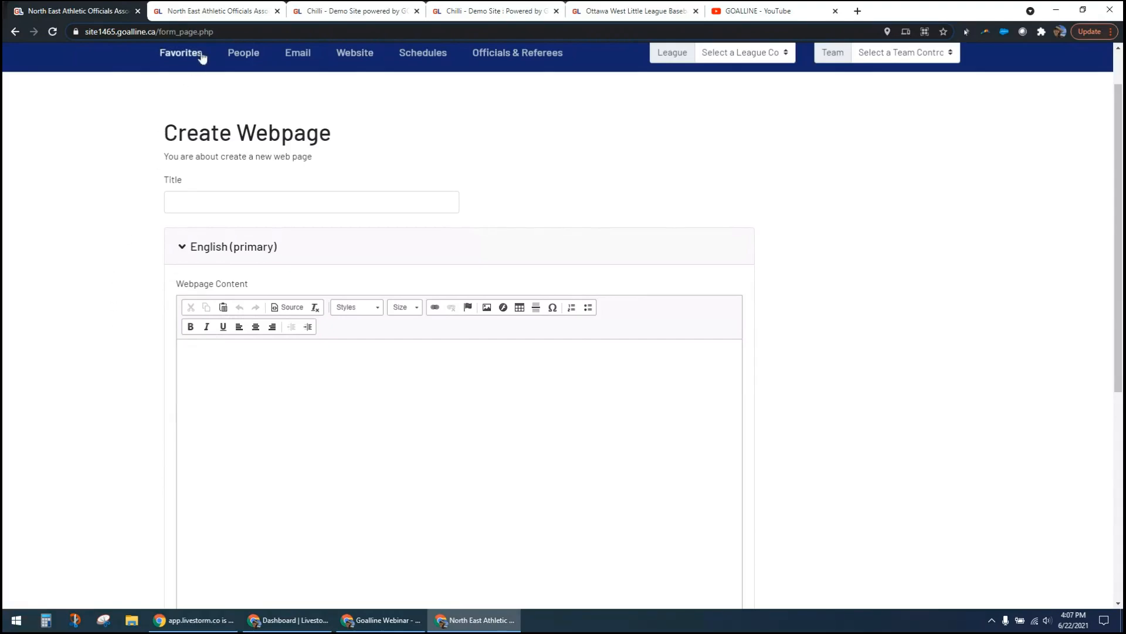
pyautogui.click(225, 31)
pyautogui.hotkey('ctrl', 'c')
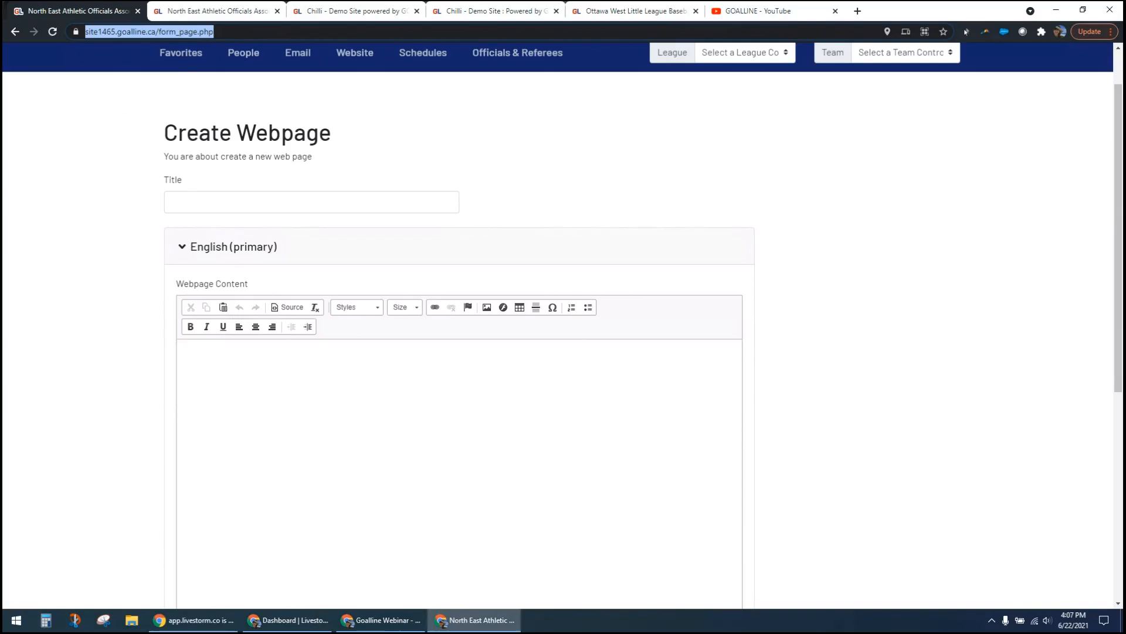
pyautogui.click(281, 416)
pyautogui.hotkey('ctrl', 'v')
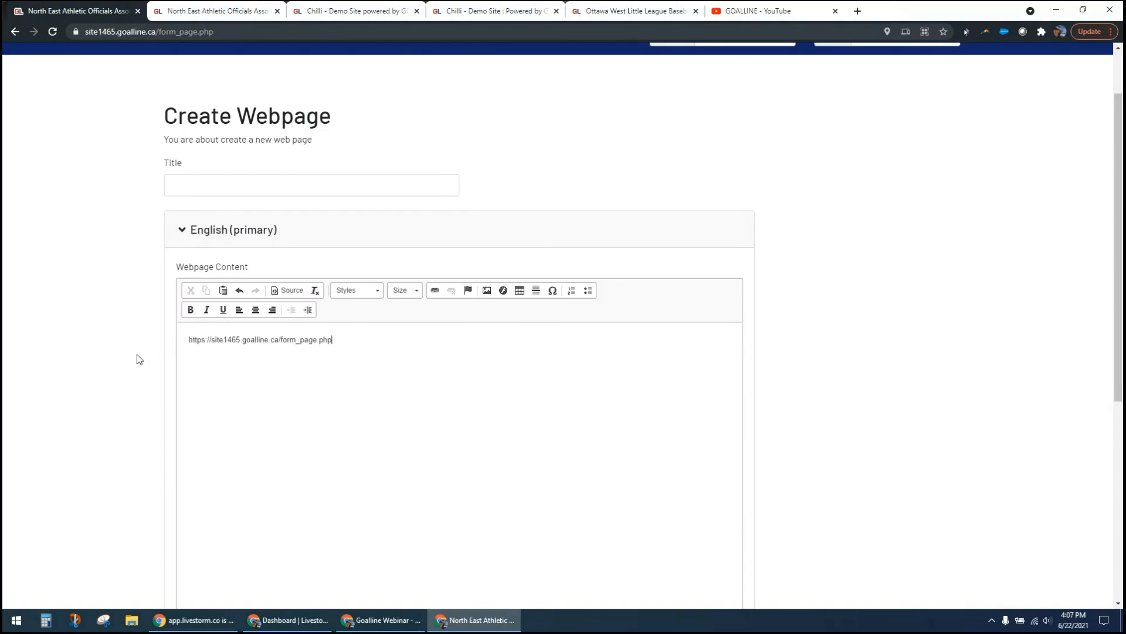
pyautogui.scroll(1, 136, 359)
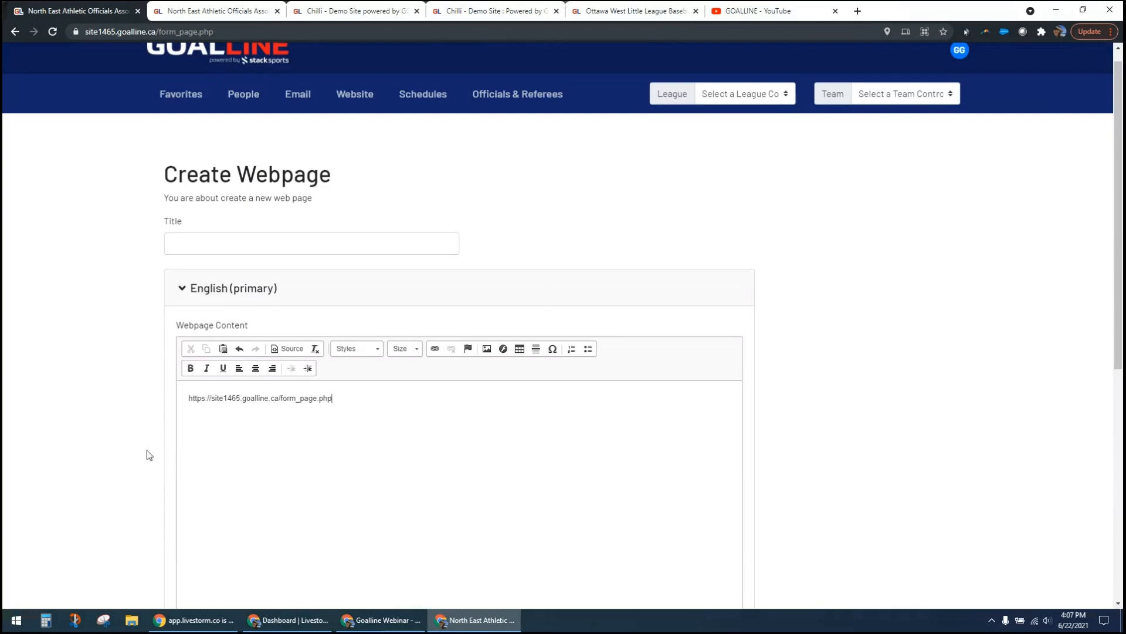
pyautogui.click(222, 348)
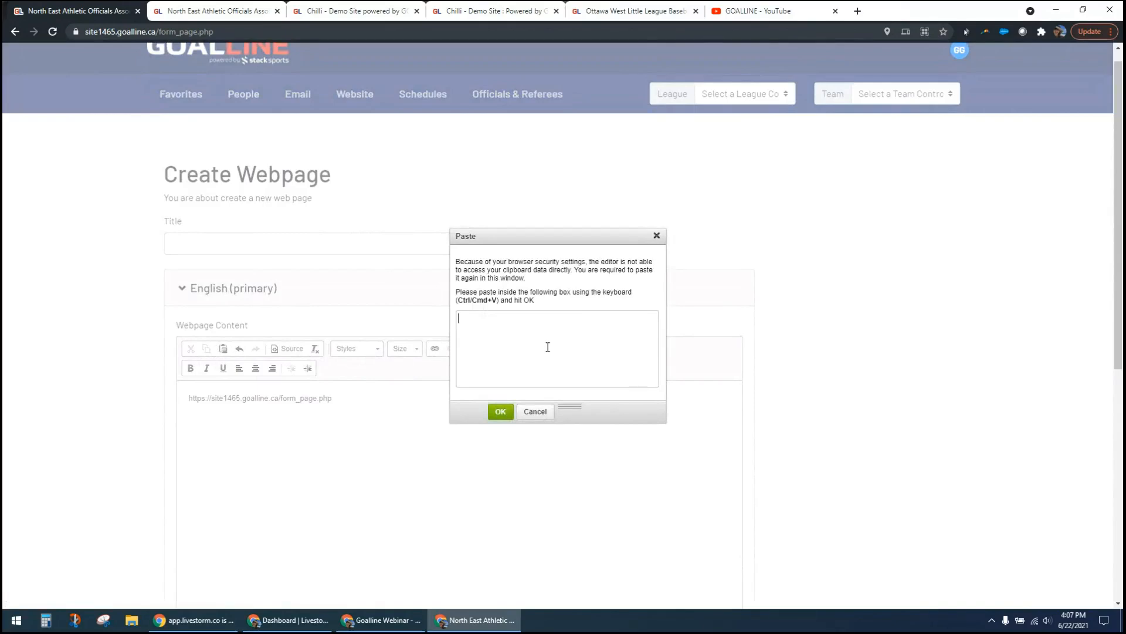
pyautogui.hotkey('ctrl', 'v')
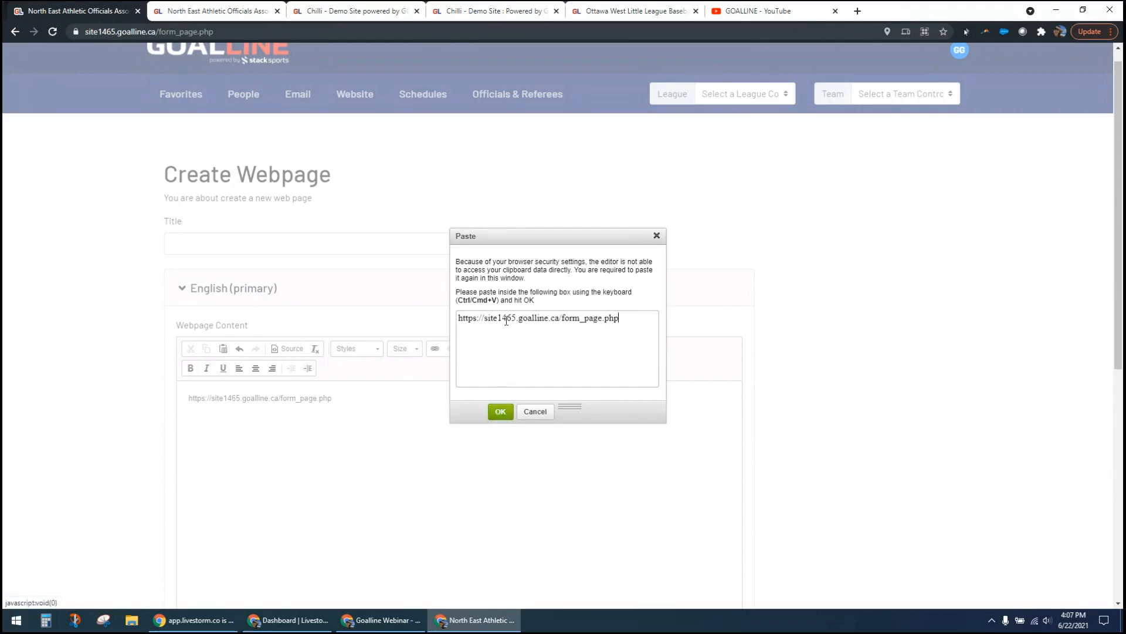
pyautogui.moveTo(531, 272); pyautogui.dragTo(537, 282)
pyautogui.click(562, 289)
pyautogui.click(656, 235)
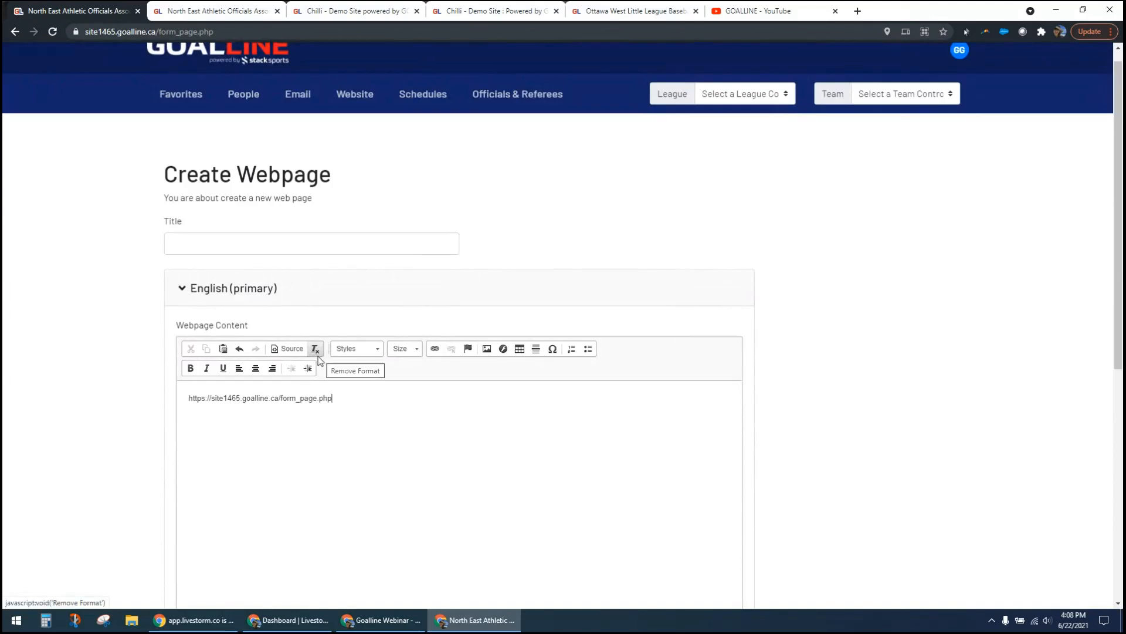
pyautogui.tripleClick(225, 400)
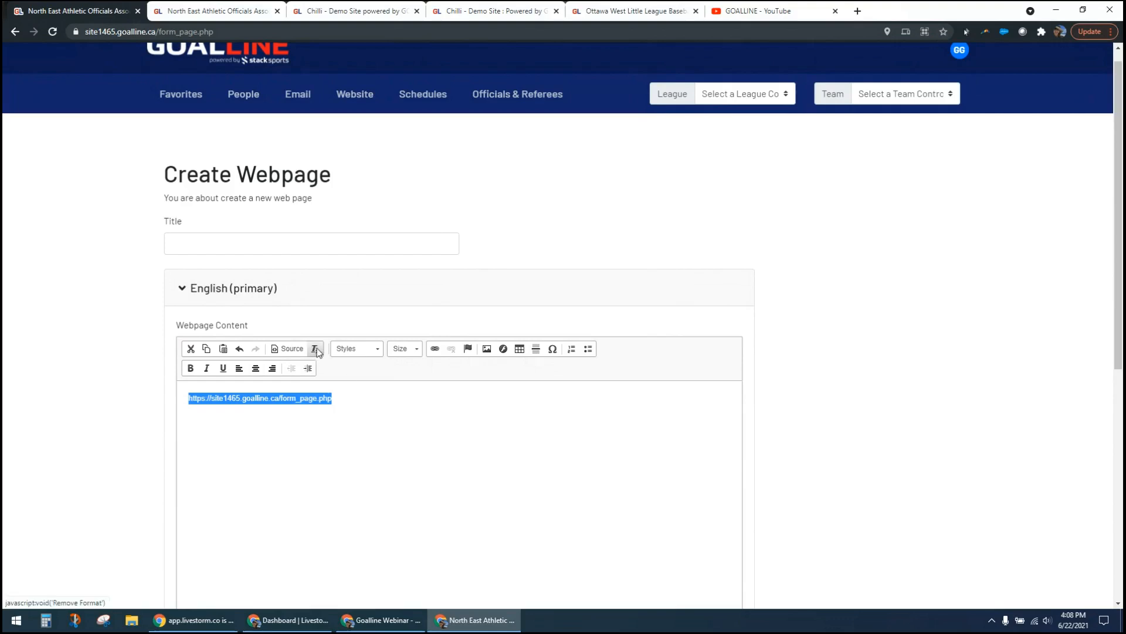
pyautogui.click(356, 404)
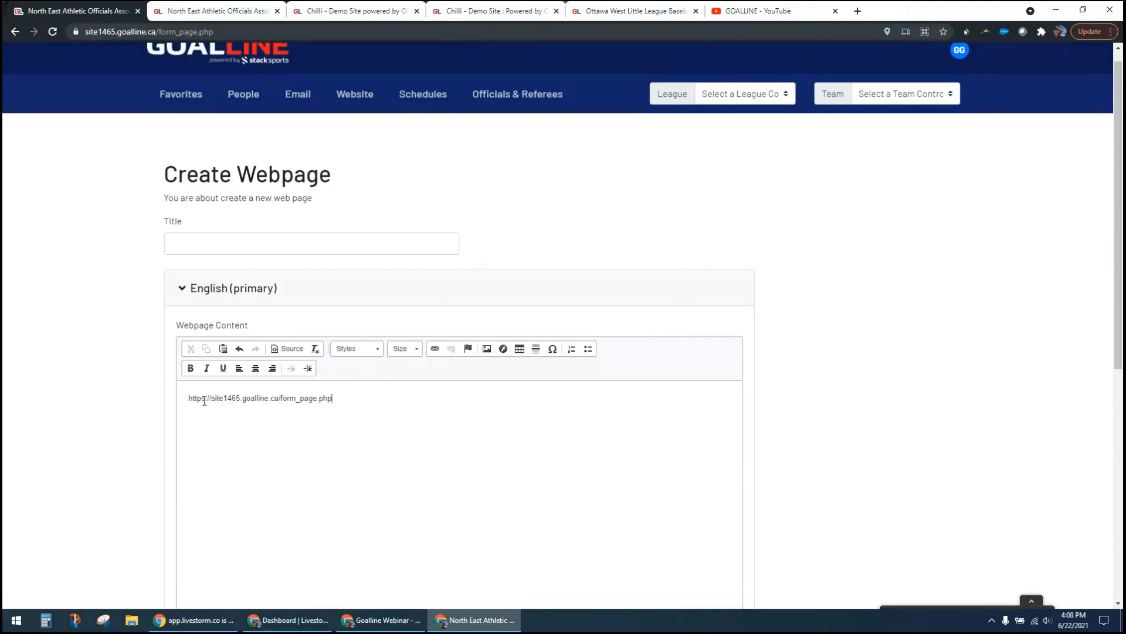
pyautogui.moveTo(192, 401); pyautogui.dragTo(394, 518)
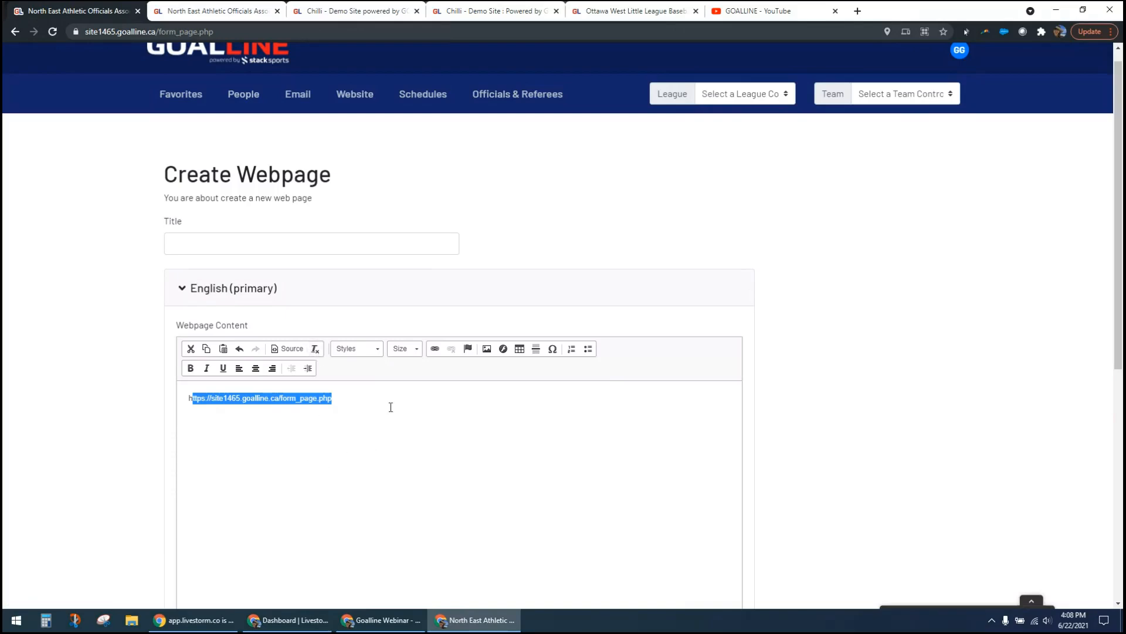
pyautogui.click(321, 409)
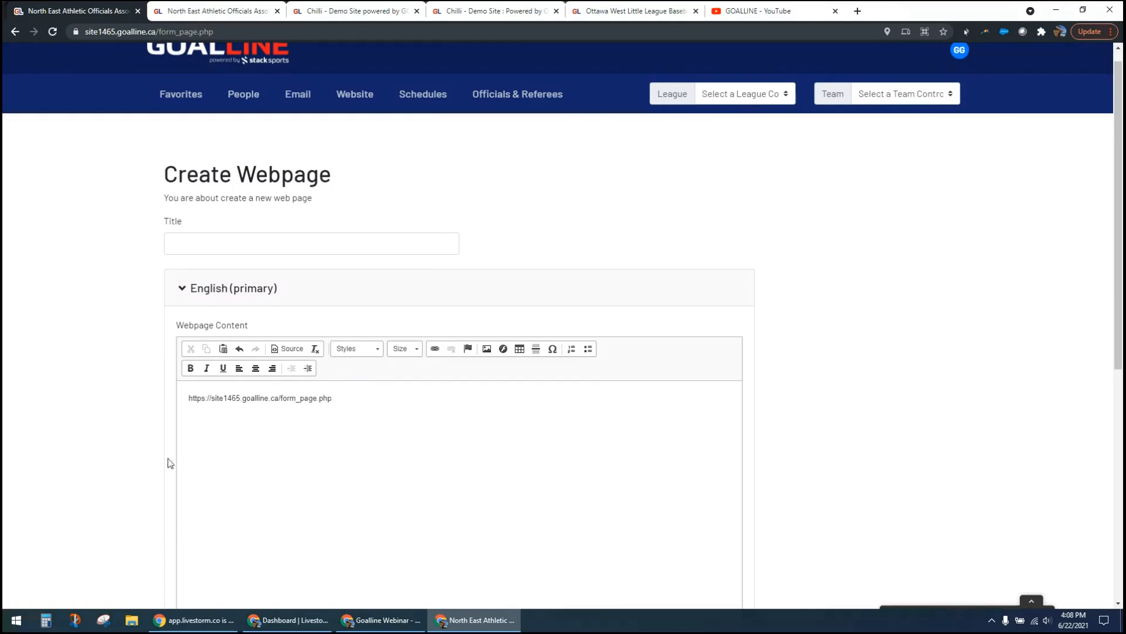
# Examine the text styles, font sizes and special characters offered by the content editor.
pyautogui.click(356, 349)
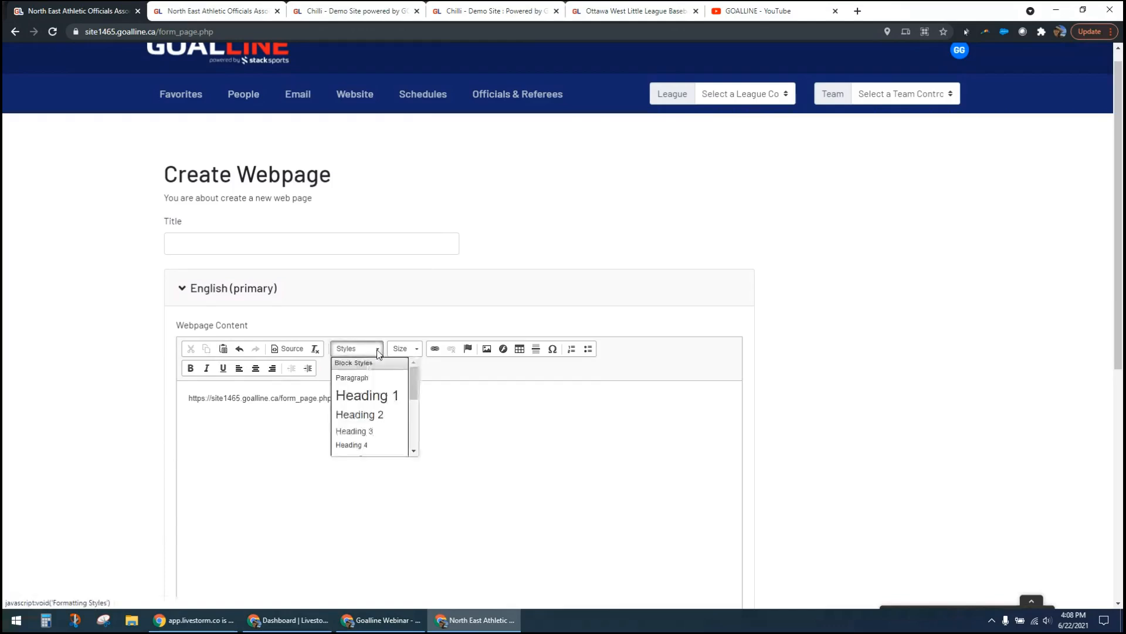
pyautogui.moveTo(414, 376); pyautogui.dragTo(414, 434)
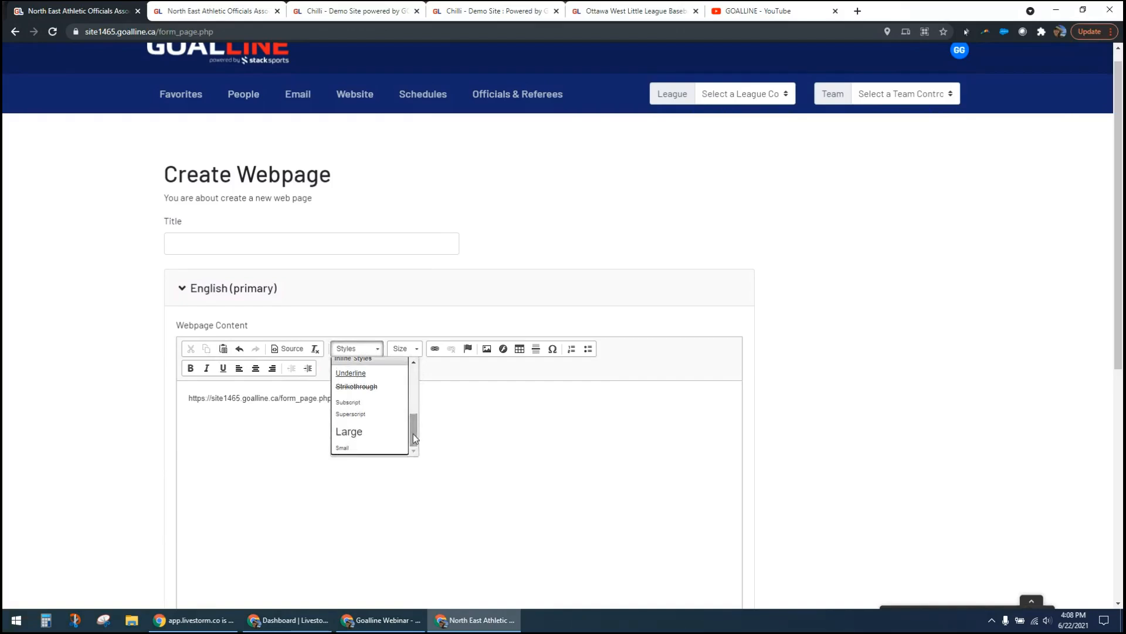
pyautogui.moveTo(414, 437); pyautogui.dragTo(414, 382)
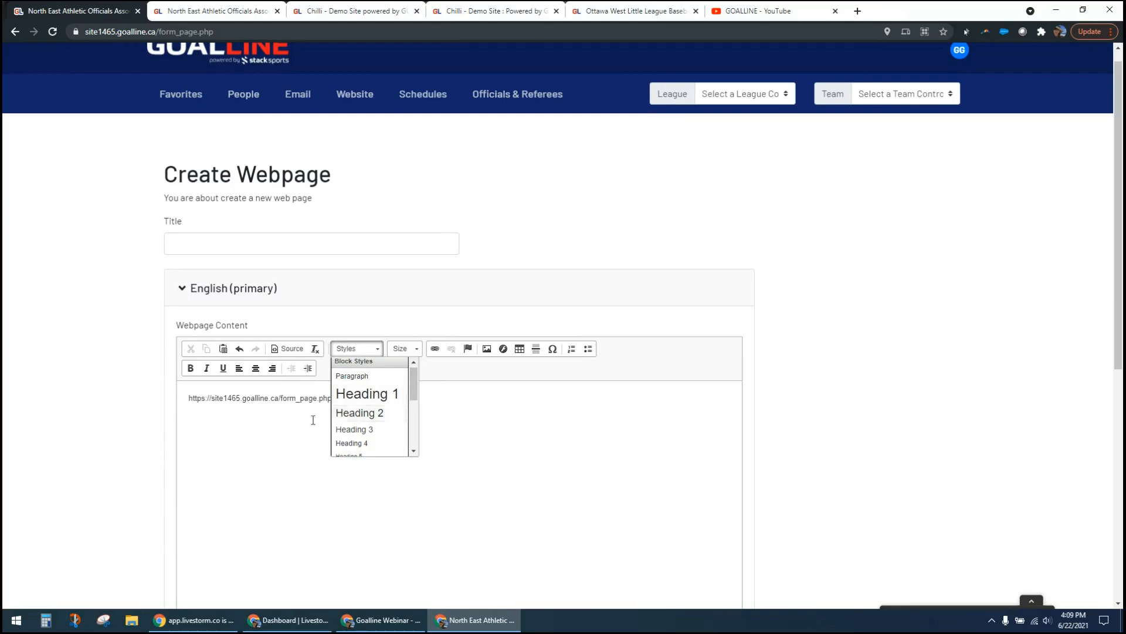
pyautogui.click(264, 437)
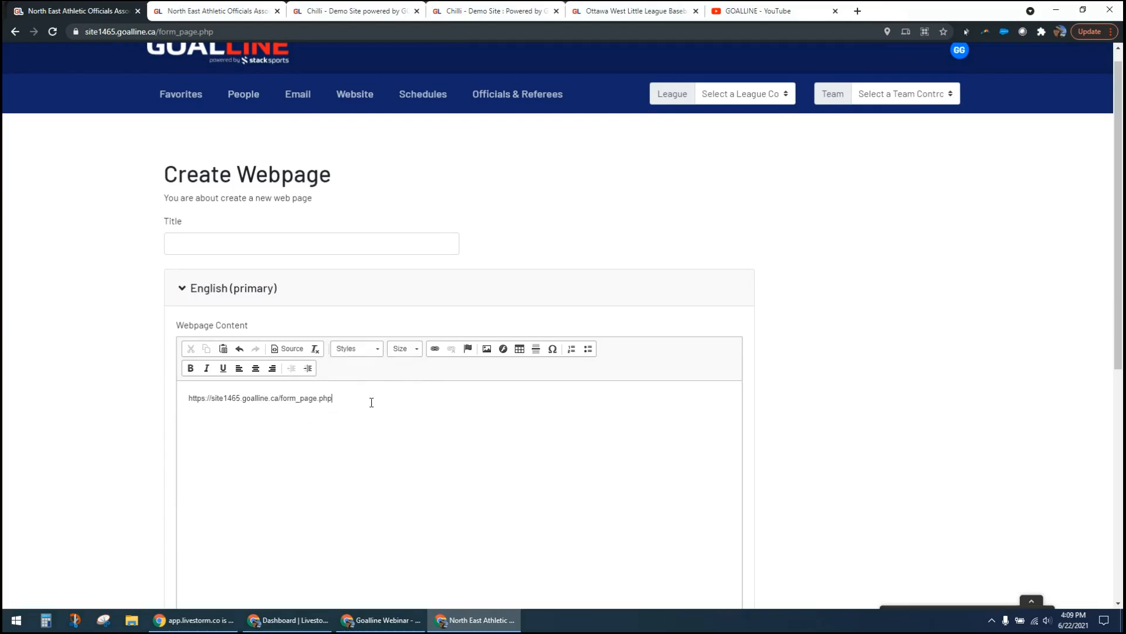
pyautogui.click(378, 351)
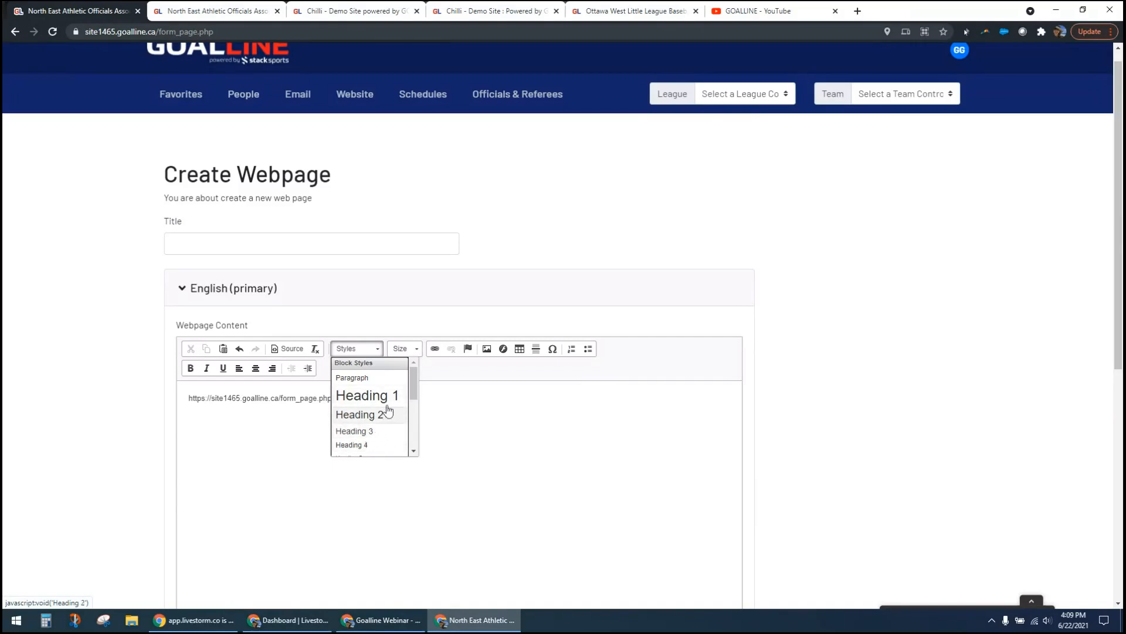
pyautogui.click(459, 416)
pyautogui.click(416, 349)
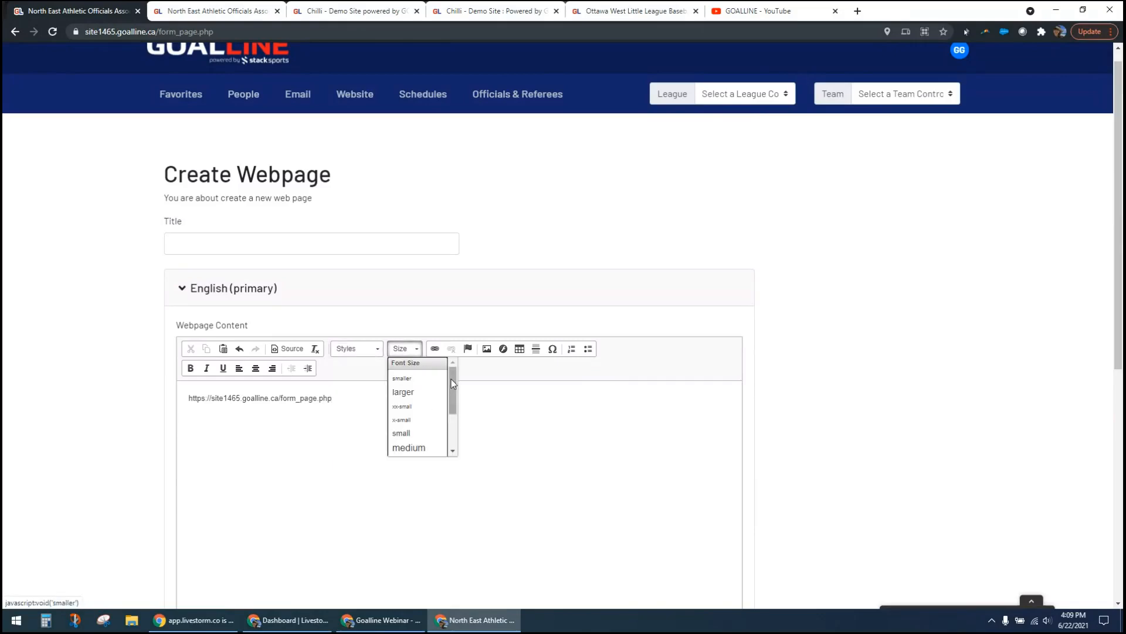
pyautogui.moveTo(451, 379)
pyautogui.mouseDown()
pyautogui.moveTo(453, 427)
pyautogui.moveTo(455, 378)
pyautogui.mouseUp()
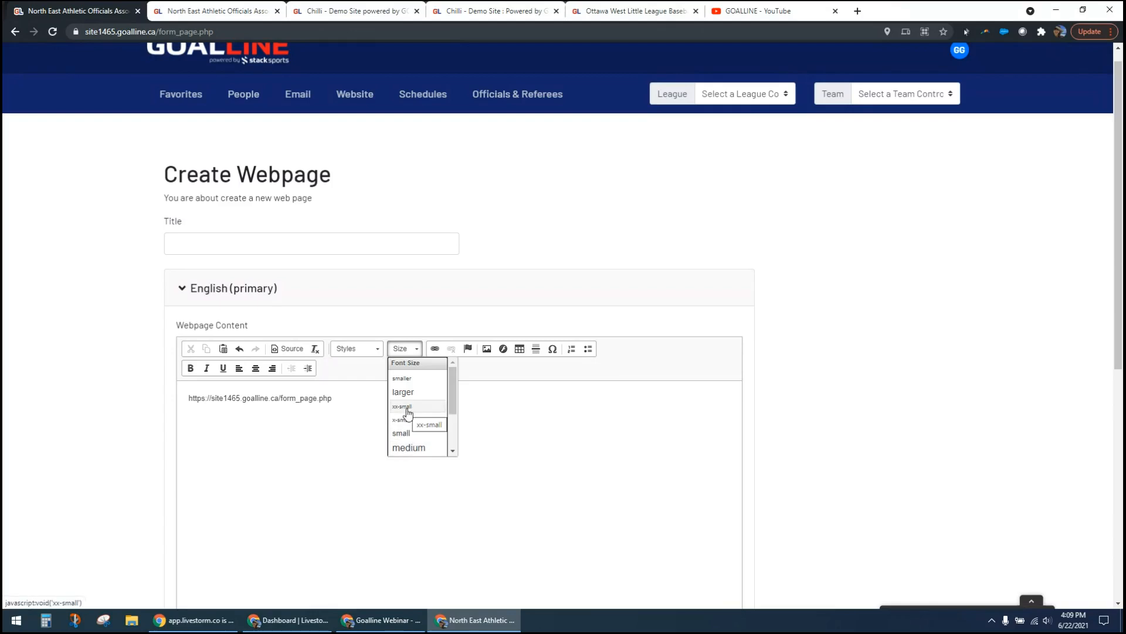
pyautogui.scroll(-1, 426, 440)
pyautogui.scroll(-3, 426, 440)
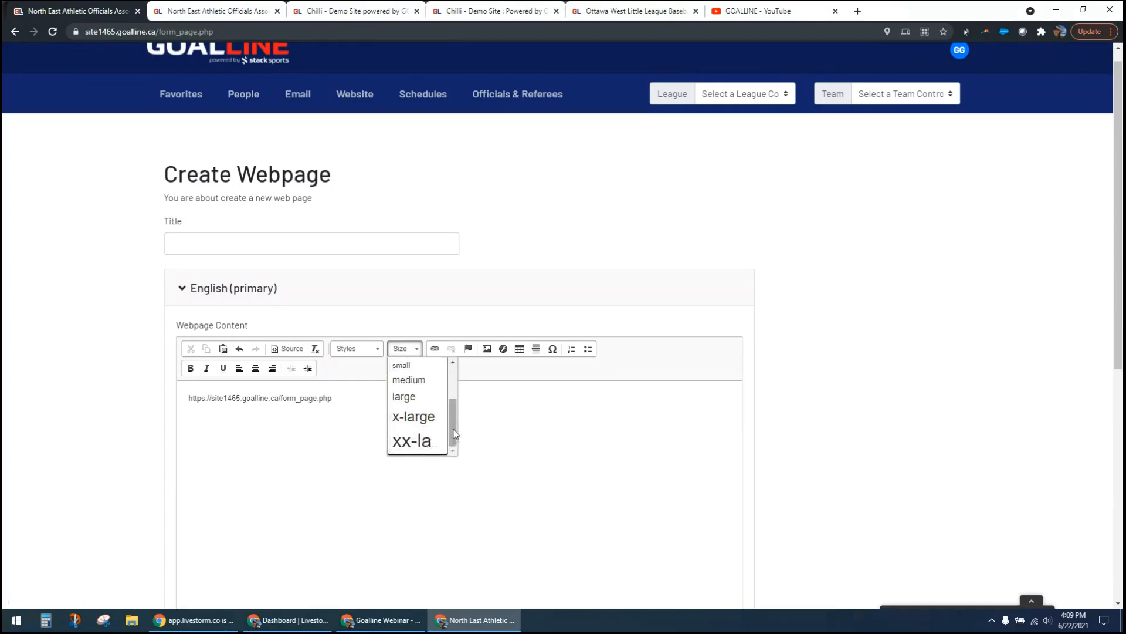
pyautogui.click(472, 382)
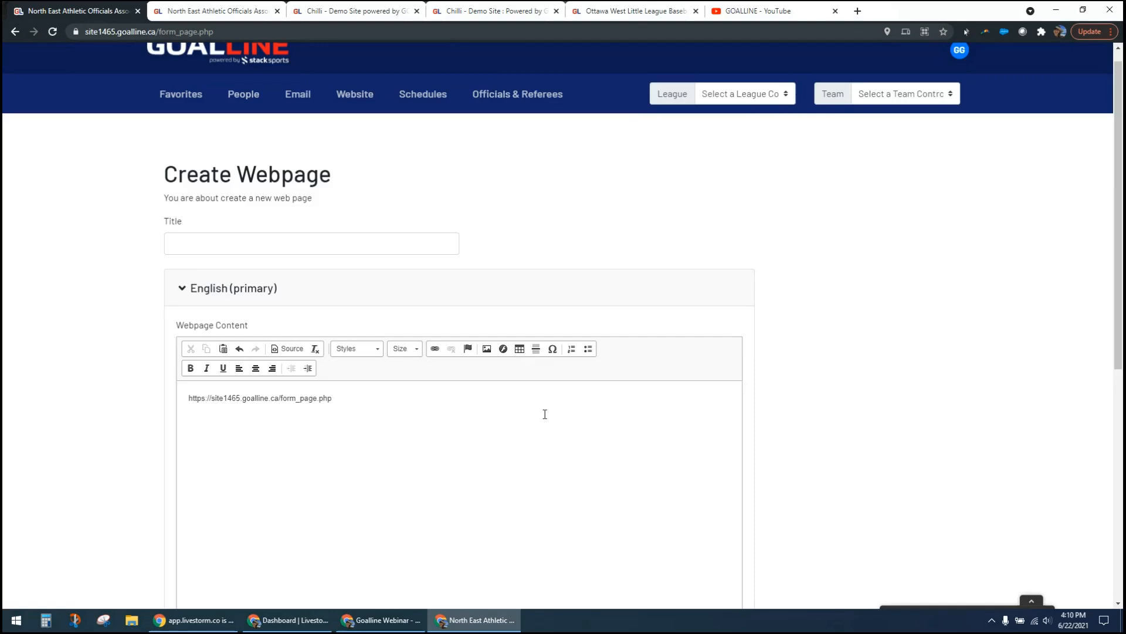
pyautogui.click(552, 350)
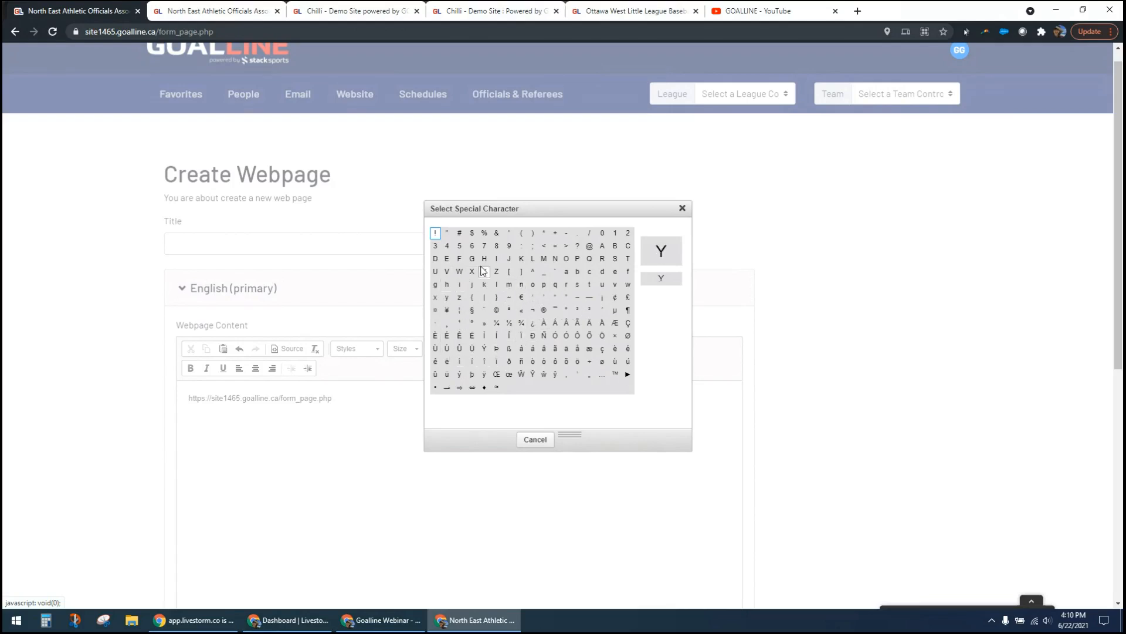
pyautogui.click(682, 210)
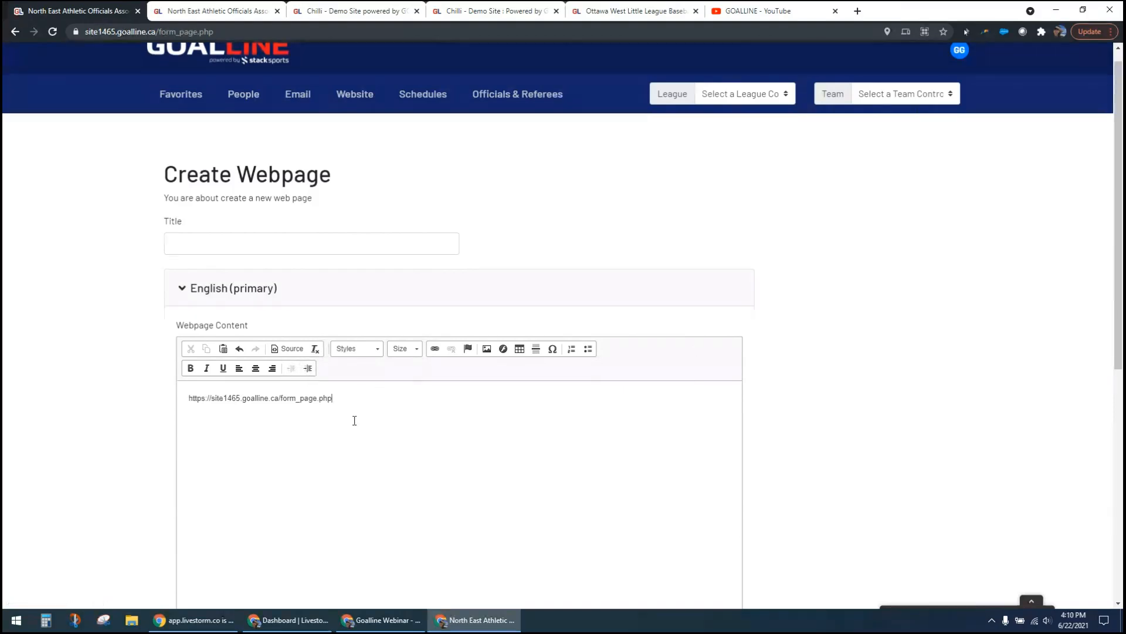
# Add the lines "lisint", "things", "in a" and "bulluted list" below the address in the webpage content.
pyautogui.write('isint')
pyautogui.press('Return')
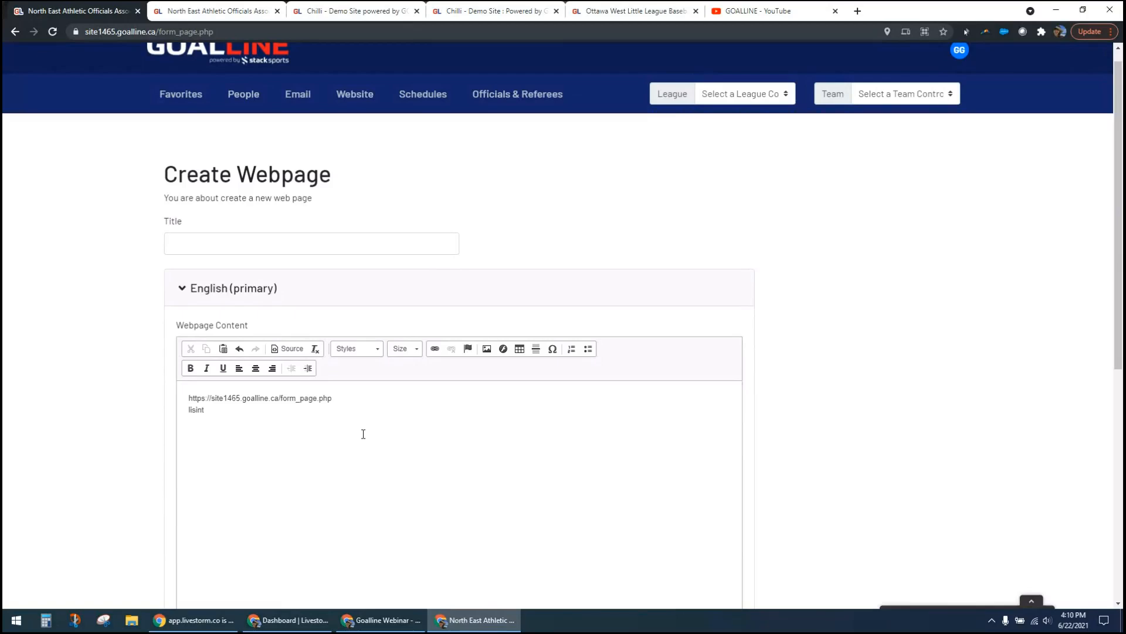
pyautogui.write('thing')
pyautogui.write('s in a')
pyautogui.write(' bulluted list')
# Format the four lines below the address as a bulleted list.
pyautogui.moveTo(195, 411); pyautogui.dragTo(196, 454)
pyautogui.click(197, 453)
pyautogui.moveTo(218, 447); pyautogui.dragTo(191, 409)
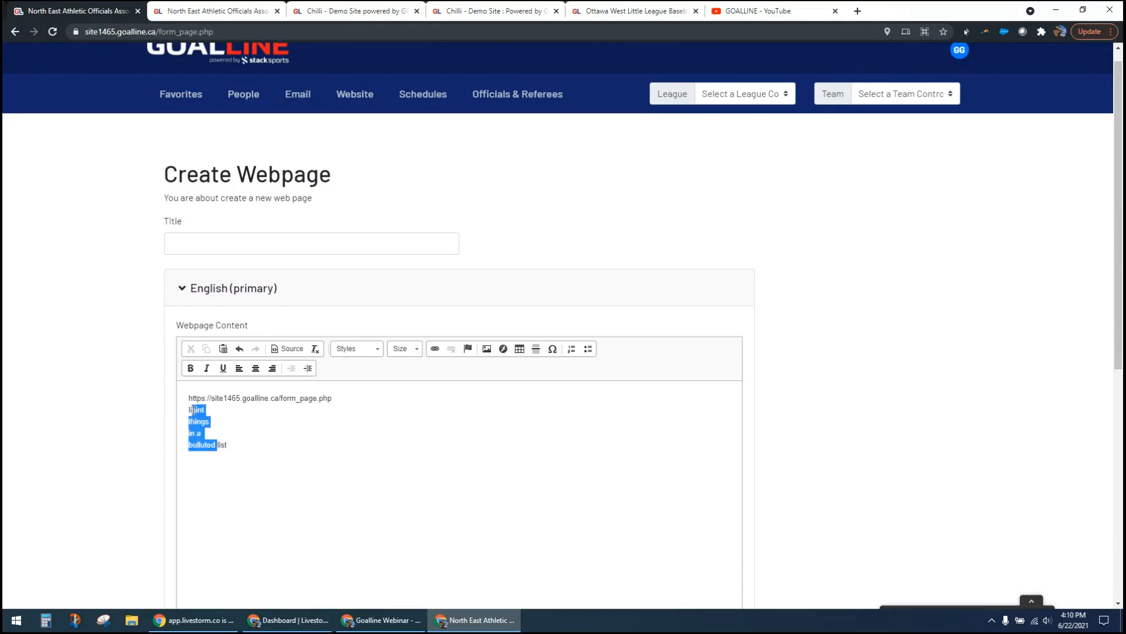
pyautogui.click(587, 350)
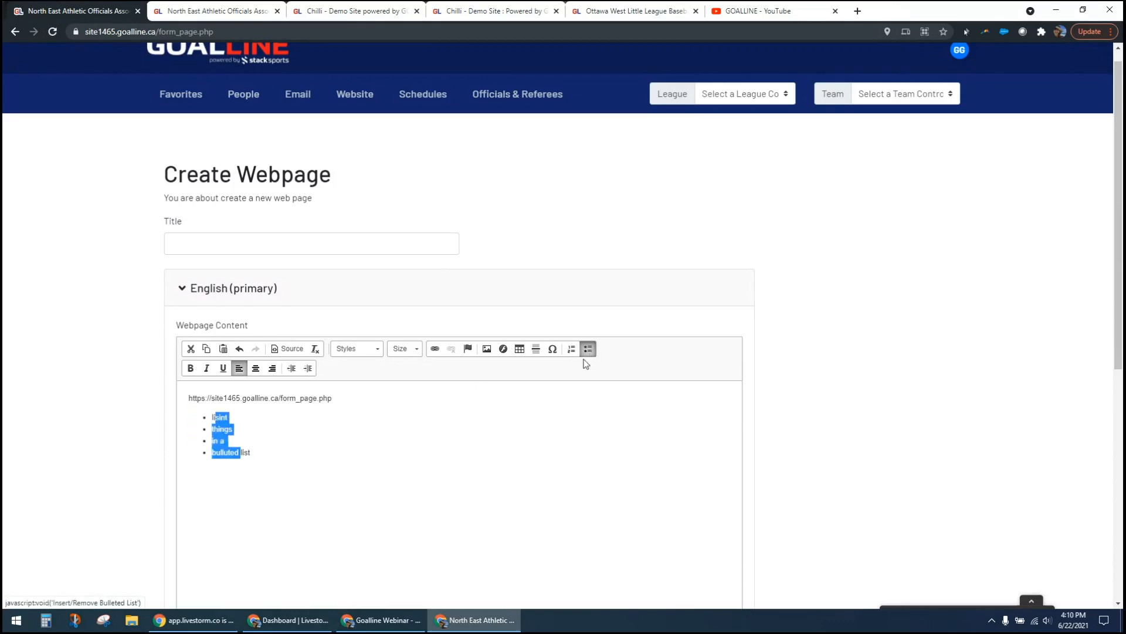
# Indent the bullets "in a" and "bulluted list" one level below "things".
pyautogui.click(235, 442)
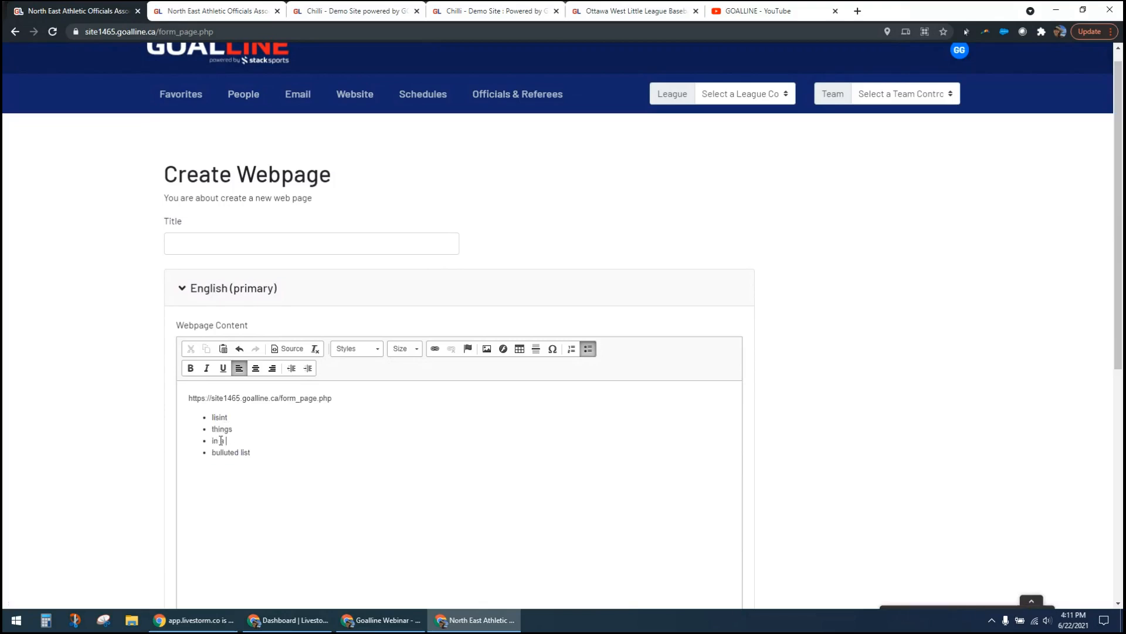
pyautogui.moveTo(221, 441); pyautogui.dragTo(224, 452)
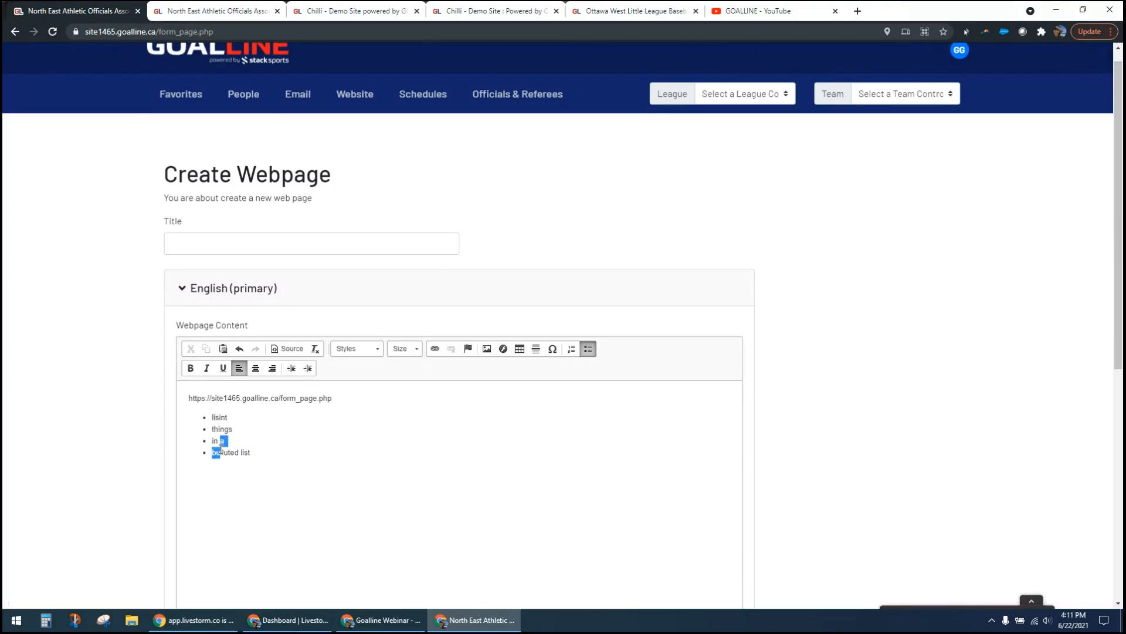
pyautogui.click(308, 369)
pyautogui.click(502, 466)
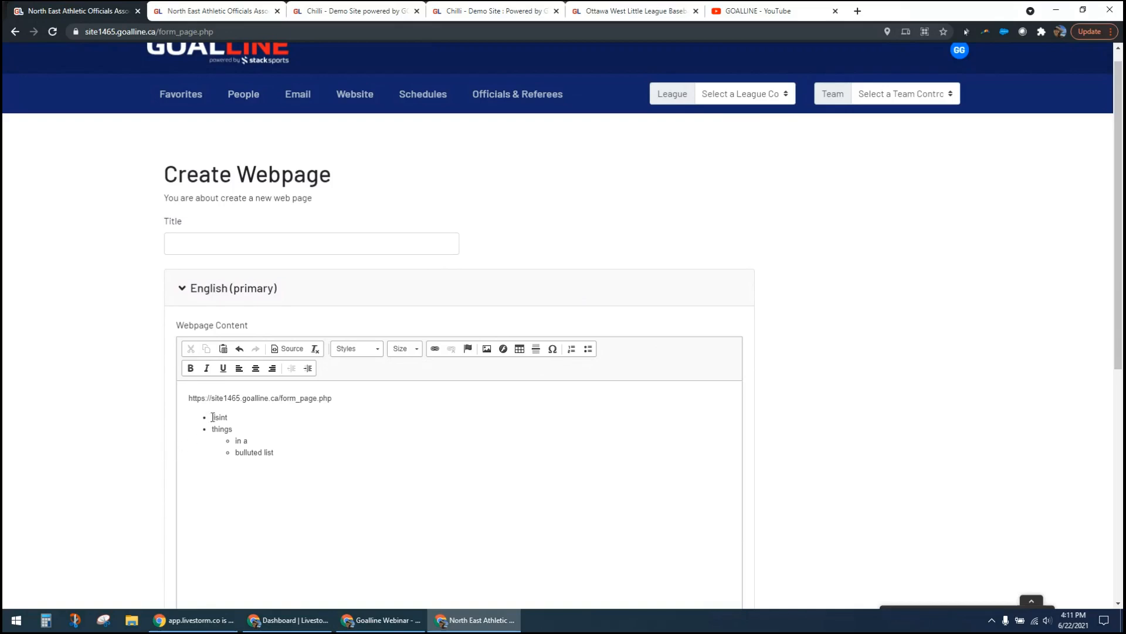
# Convert the whole bulleted list, including its indented items, to a numbered list.
pyautogui.moveTo(211, 417); pyautogui.dragTo(261, 453)
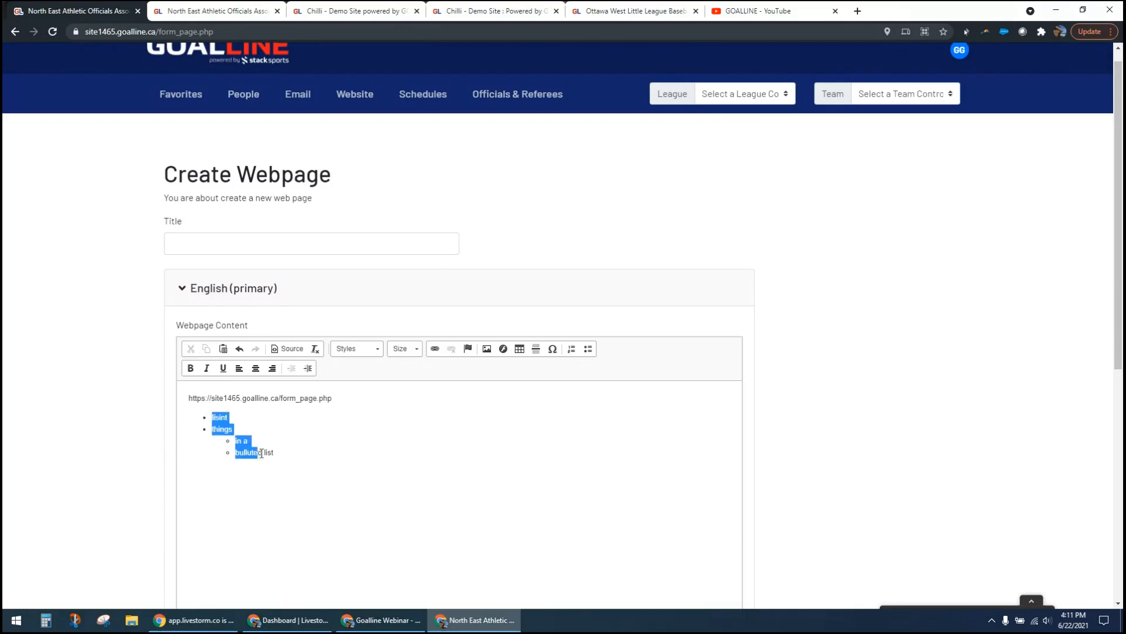
pyautogui.click(572, 349)
pyautogui.click(599, 415)
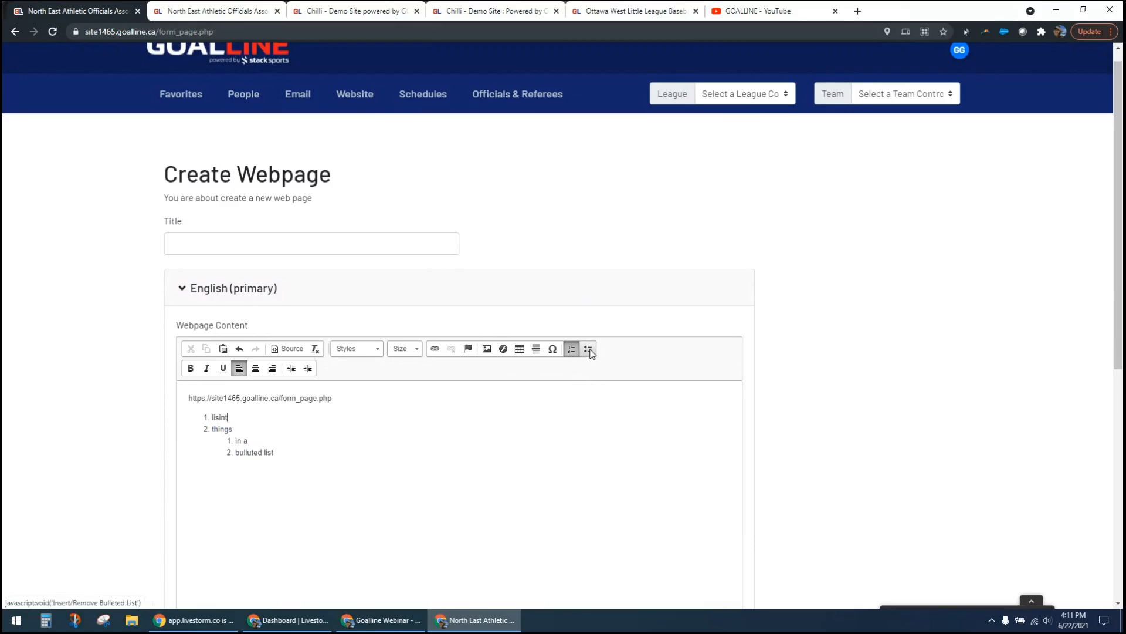
# Indent the "bulluted list" item one level deeper, and move it back out two levels to the main list.
pyautogui.click(309, 373)
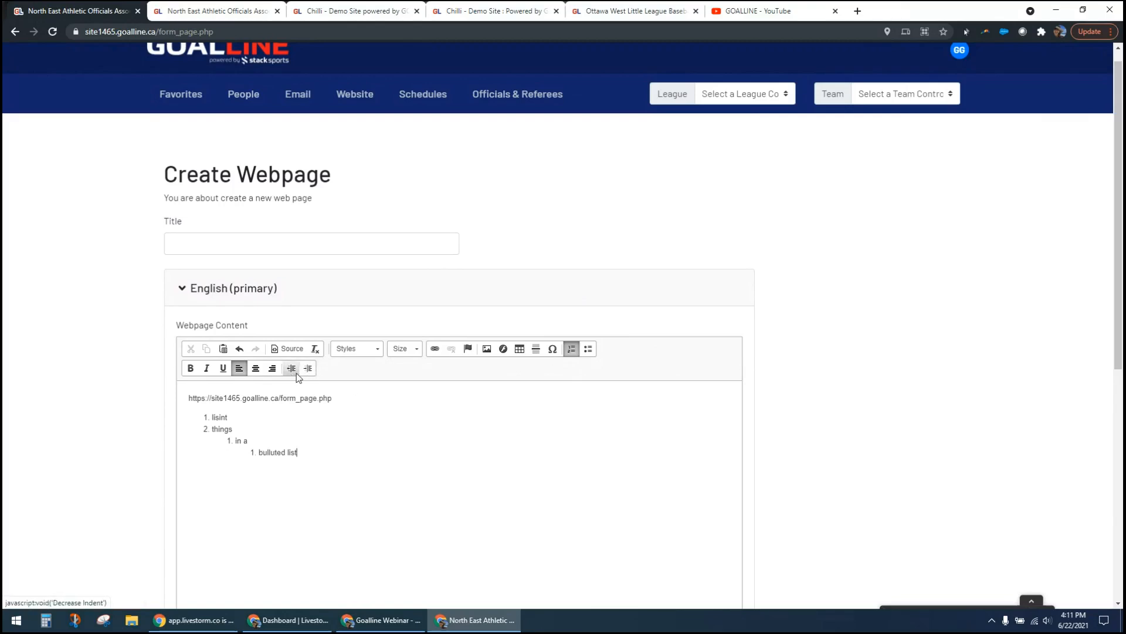
pyautogui.click(296, 373)
pyautogui.click(296, 374)
pyautogui.click(279, 486)
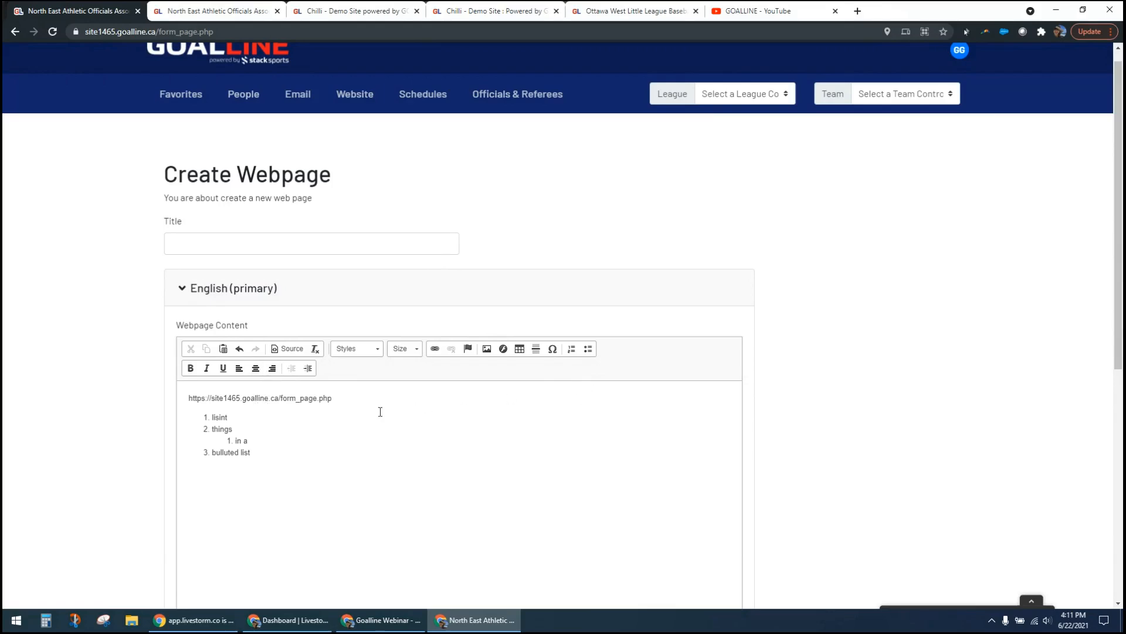
# Insert a bordered table of six rows and three columns below the numbered list.
pyautogui.click(520, 349)
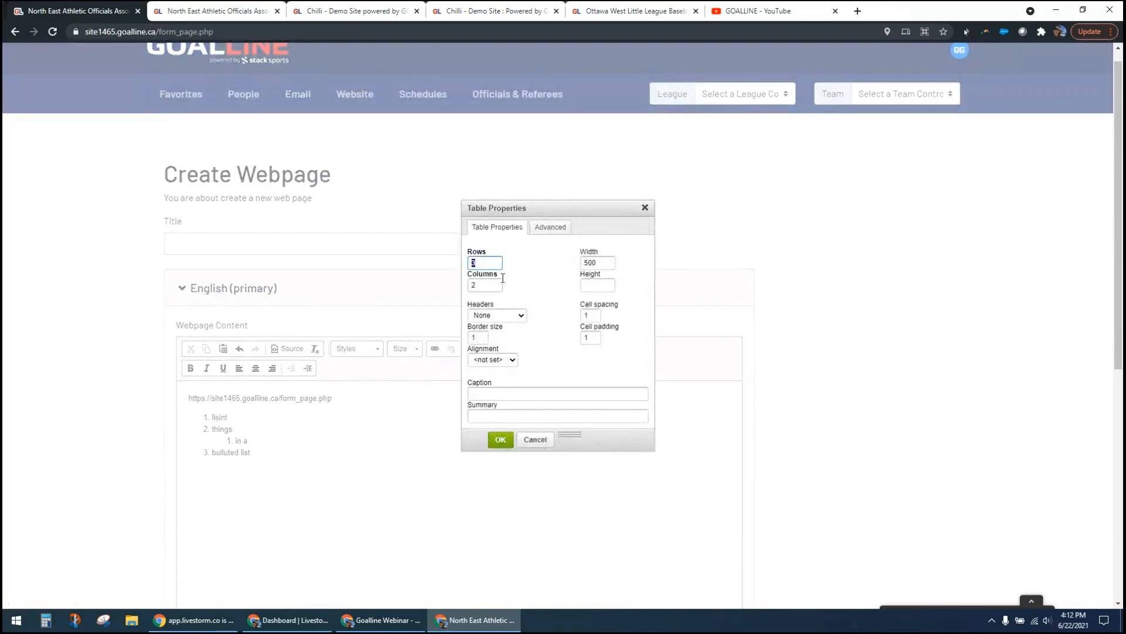
pyautogui.click(526, 281)
pyautogui.moveTo(487, 263); pyautogui.dragTo(466, 266)
pyautogui.press('Tab')
pyautogui.write('9')
pyautogui.click(549, 299)
pyautogui.click(501, 440)
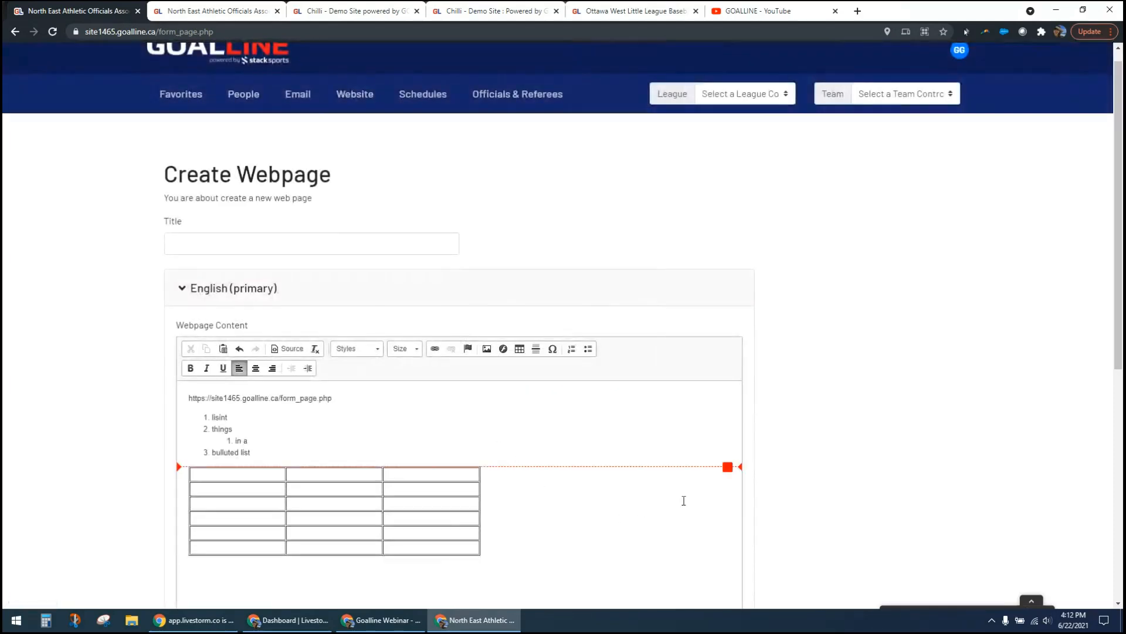
# Insert a second table of three rows and two columns with border size 0 below the first table.
pyautogui.scroll(-3, 681, 501)
pyautogui.click(307, 452)
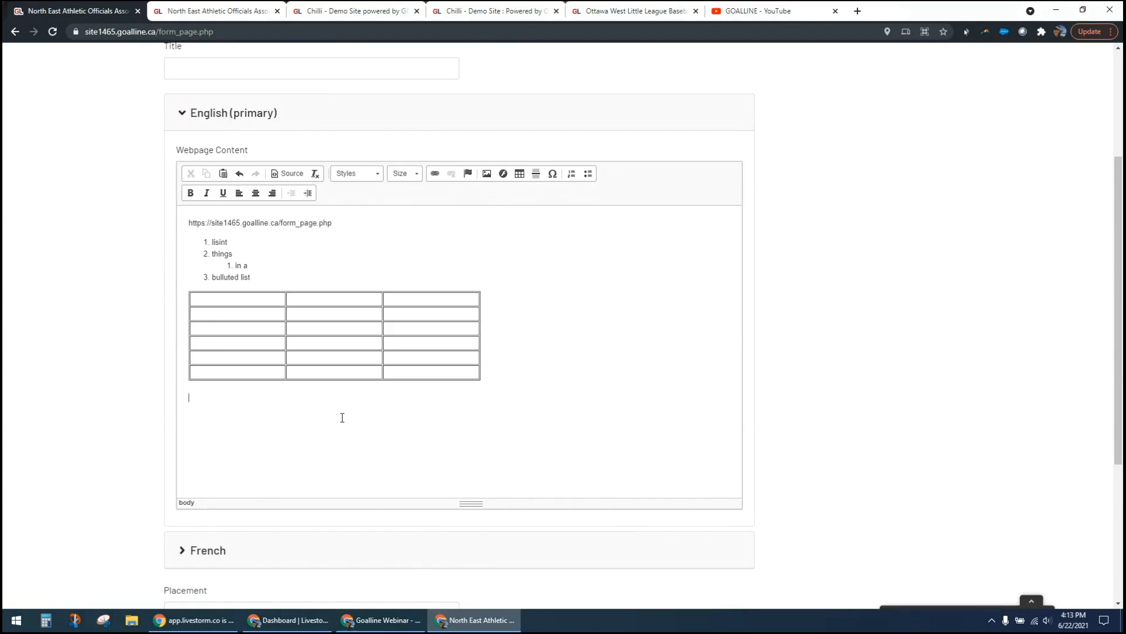
pyautogui.click(520, 175)
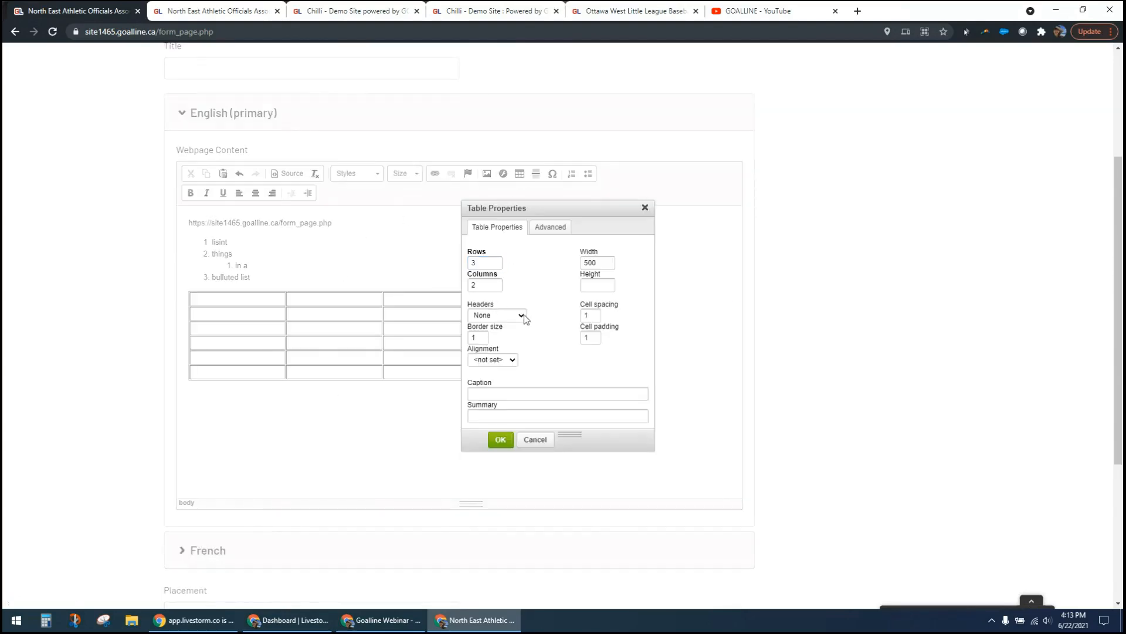
pyautogui.click(486, 337)
pyautogui.doubleClick(484, 337)
pyautogui.write('10')
pyautogui.press('BackSpace')
pyautogui.press('BackSpace')
pyautogui.write('0')
pyautogui.click(554, 336)
pyautogui.click(501, 441)
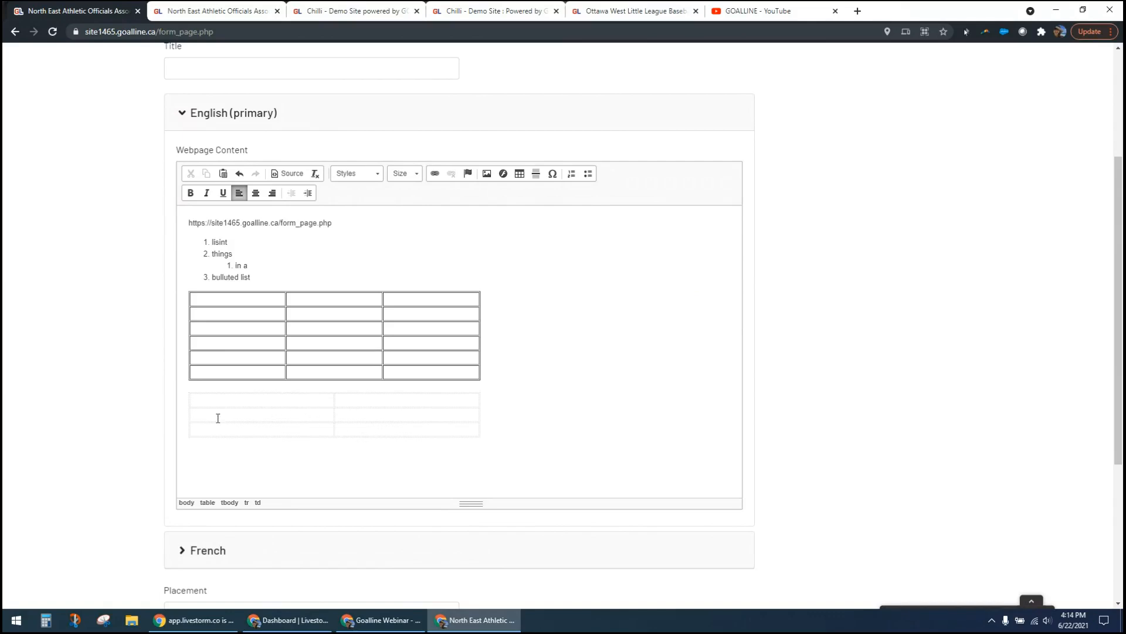
# Fill the first row of the borderless table with the sample texts "fdfgadfgasfsda" and "grfadgfsafds".
pyautogui.write('fdfgadfgasfsda')
pyautogui.click(475, 403)
pyautogui.write('grfadgfsafds')
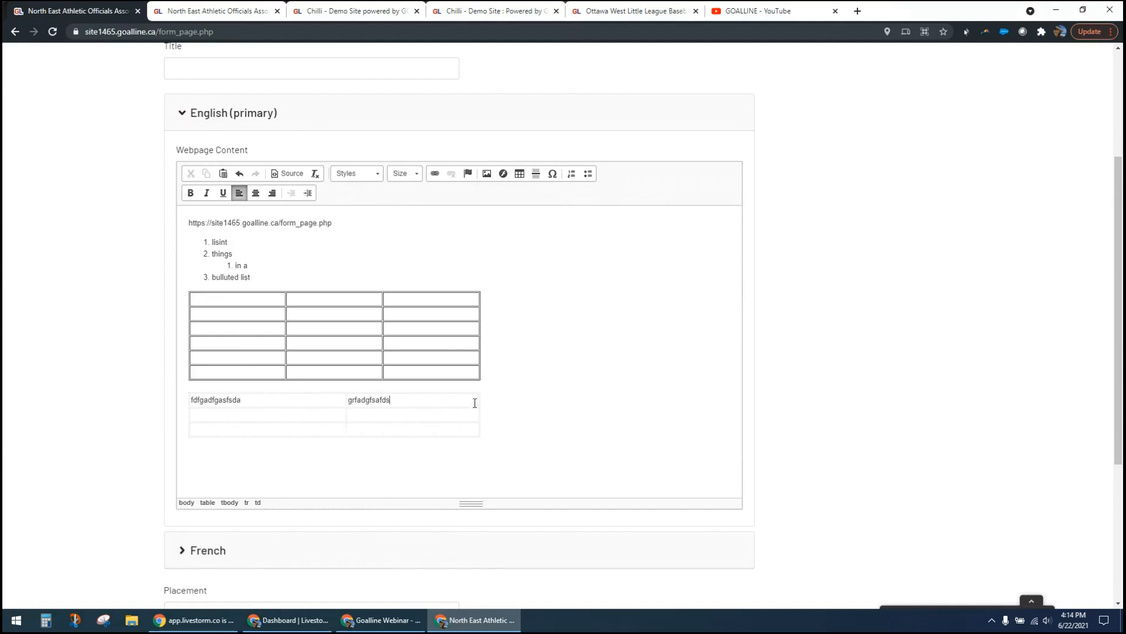
pyautogui.click(298, 413)
# Start a link on the "fdfgadfgasfsda" cell text, choose Link to file uploaded to GOALLINE, and view the available files.
pyautogui.doubleClick(223, 400)
pyautogui.click(434, 174)
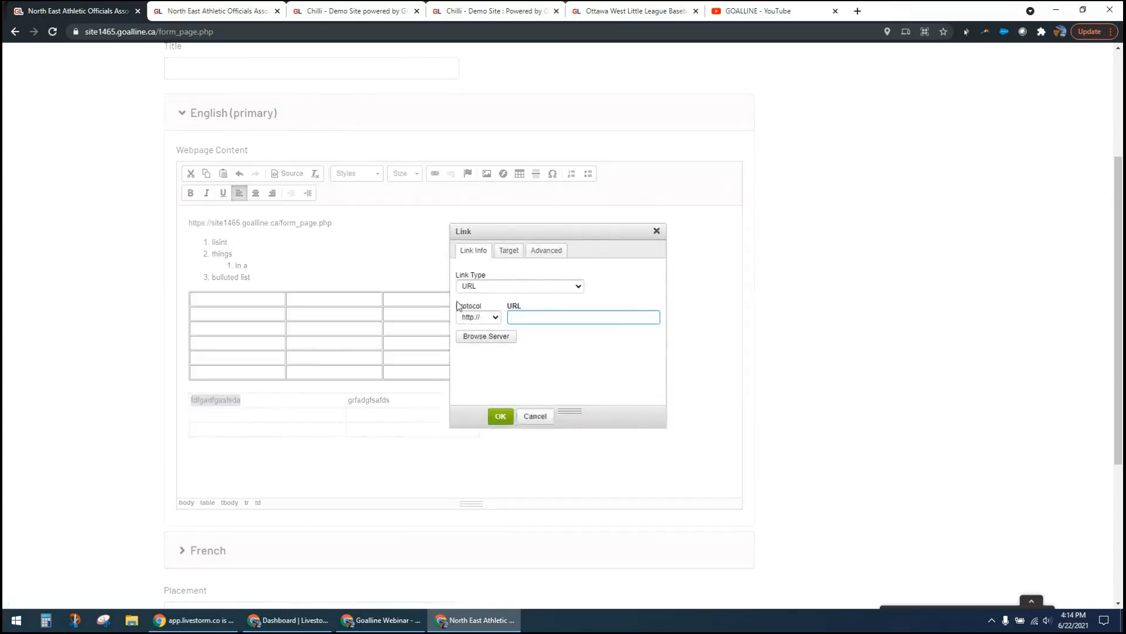
pyautogui.click(579, 287)
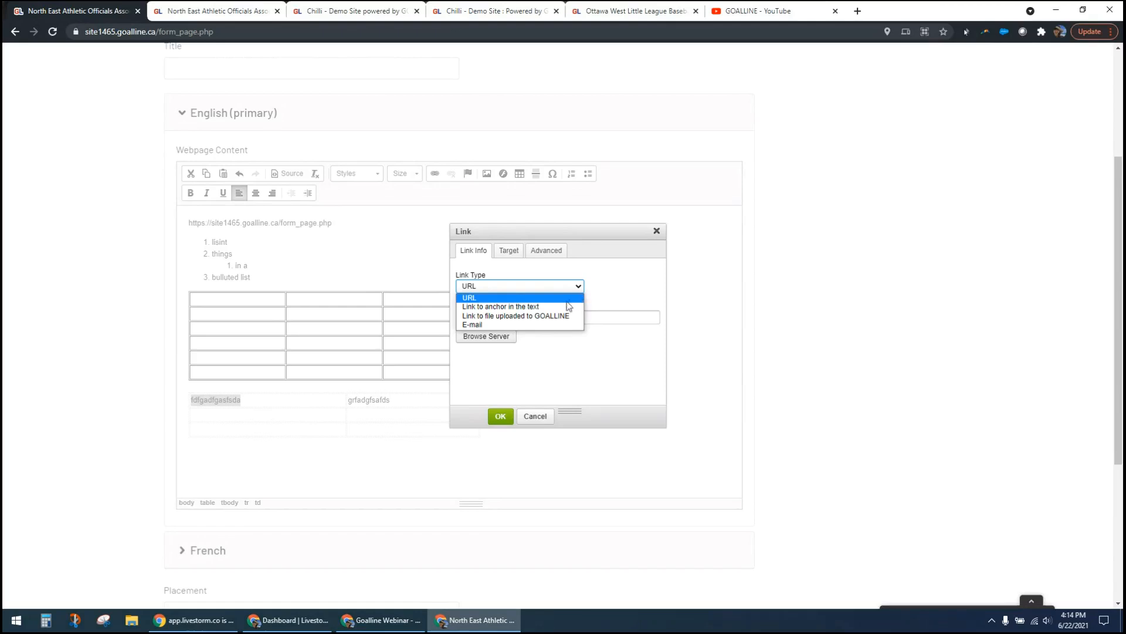
pyautogui.click(490, 317)
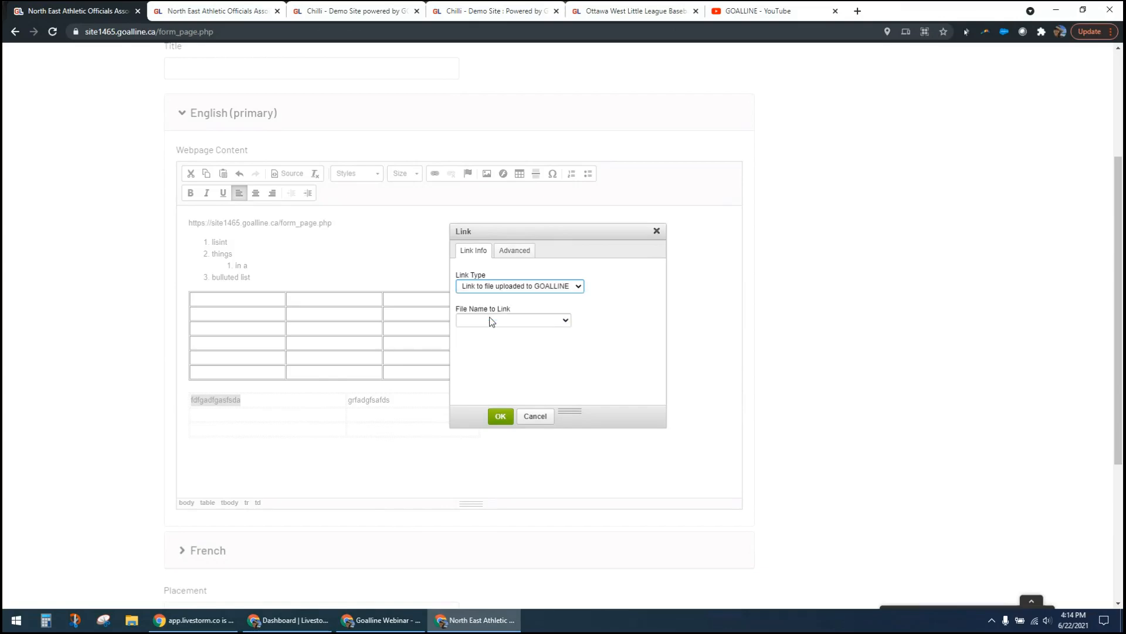
pyautogui.click(567, 321)
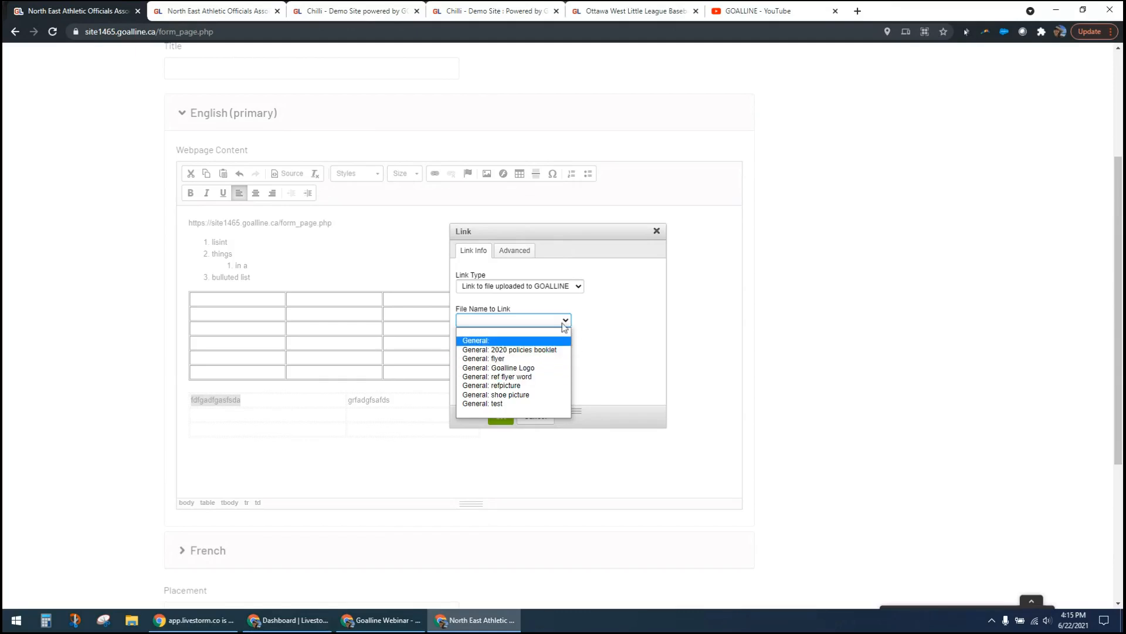
pyautogui.click(563, 324)
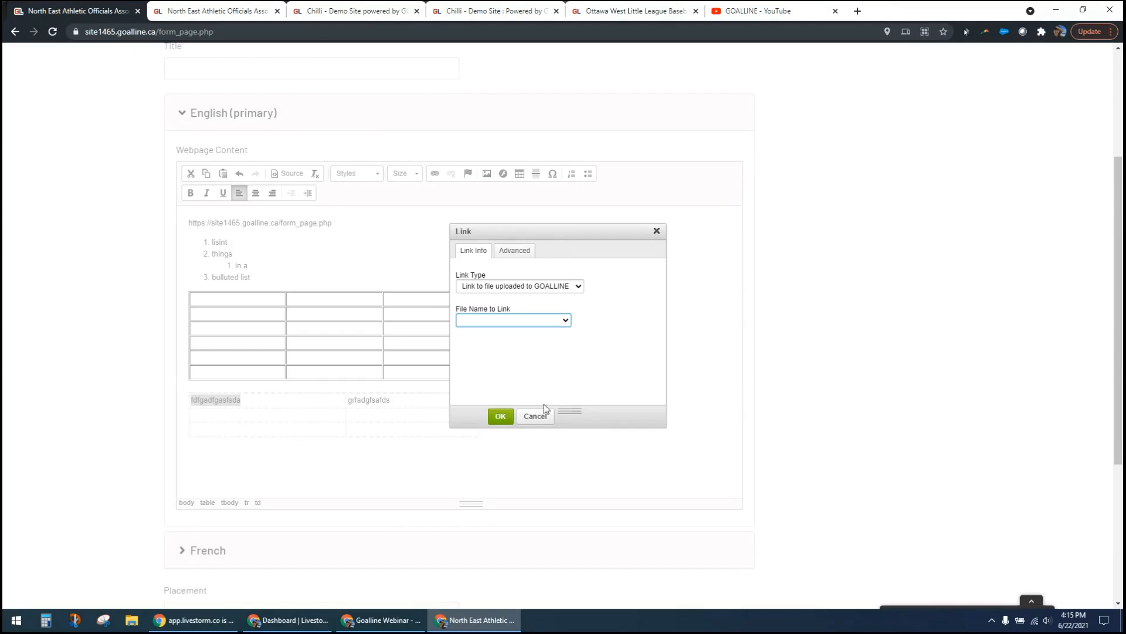
# Switch the link type to E-mail and review its address, message subject and message body fields.
pyautogui.click(575, 286)
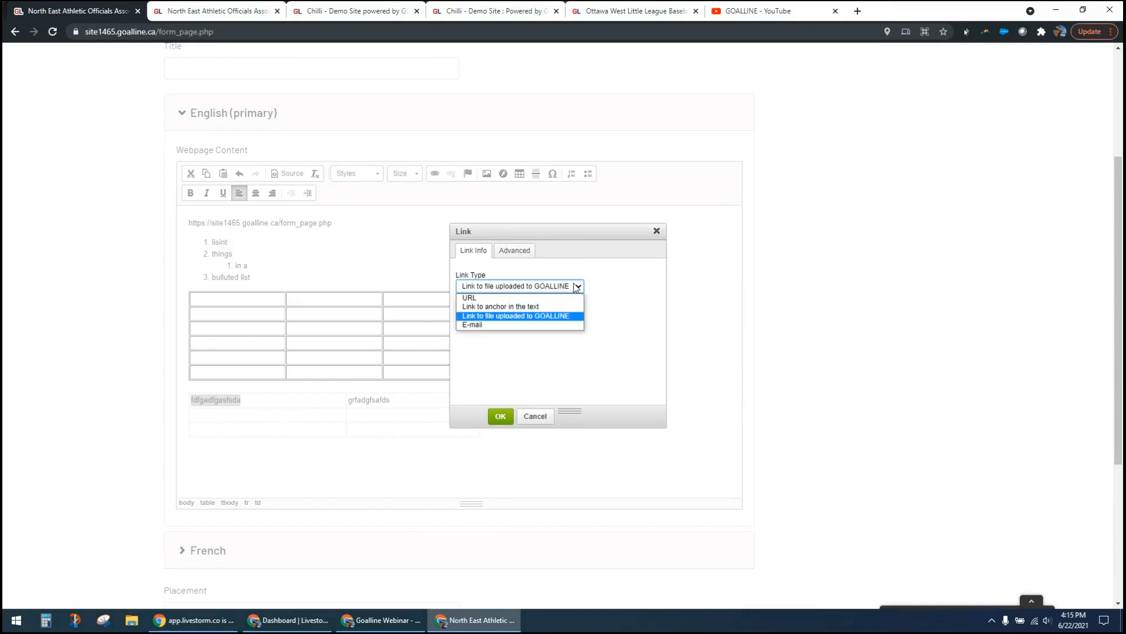
pyautogui.click(481, 326)
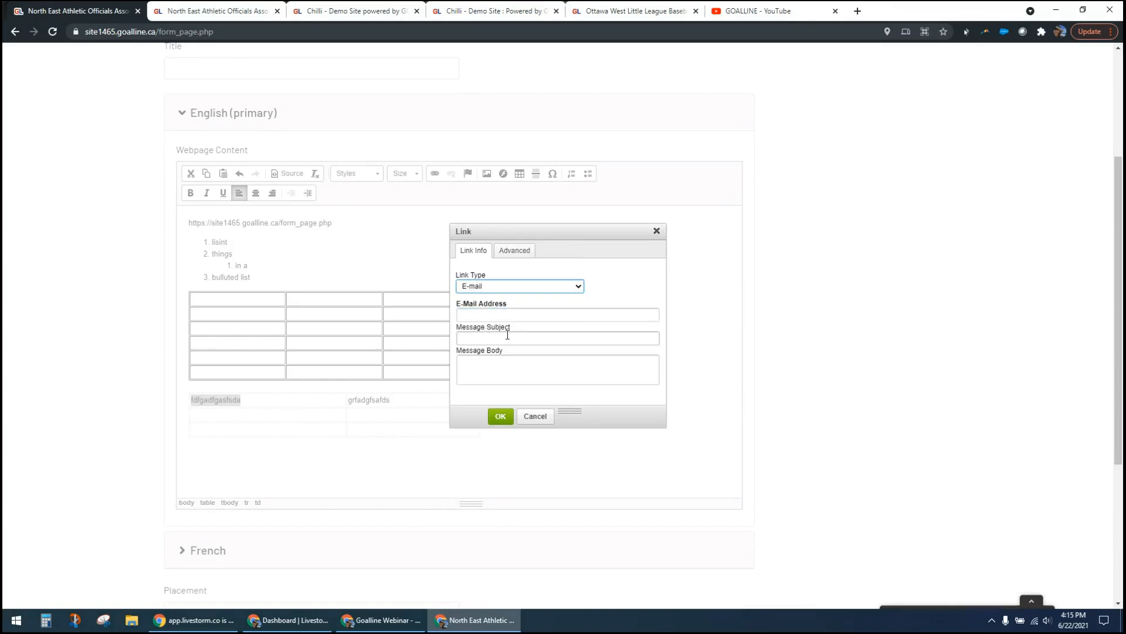
pyautogui.click(544, 315)
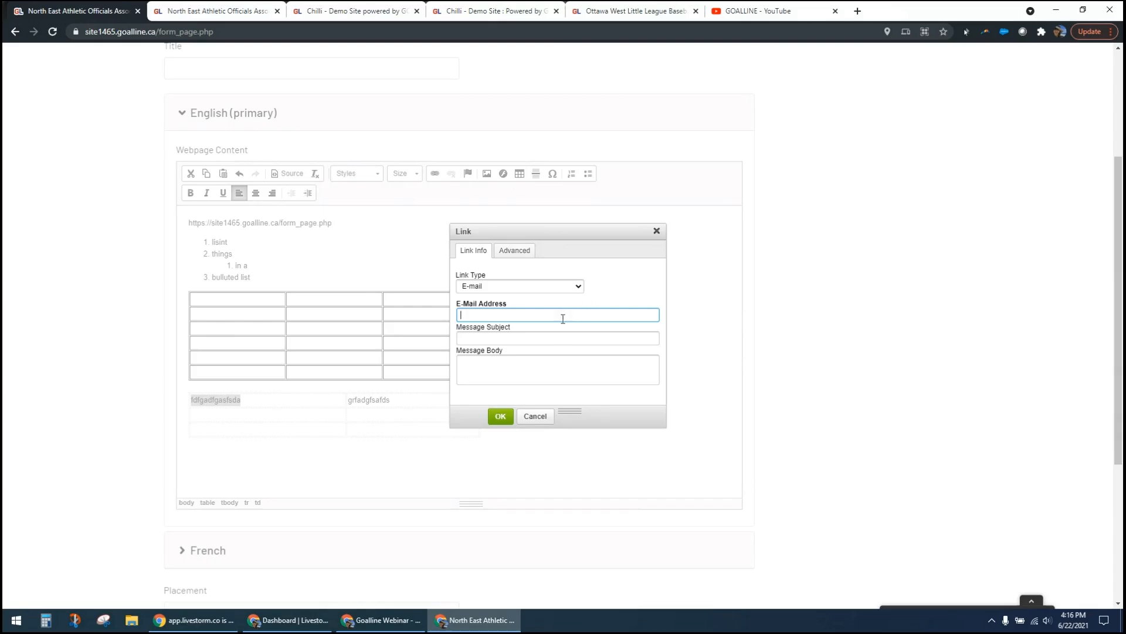
pyautogui.click(512, 336)
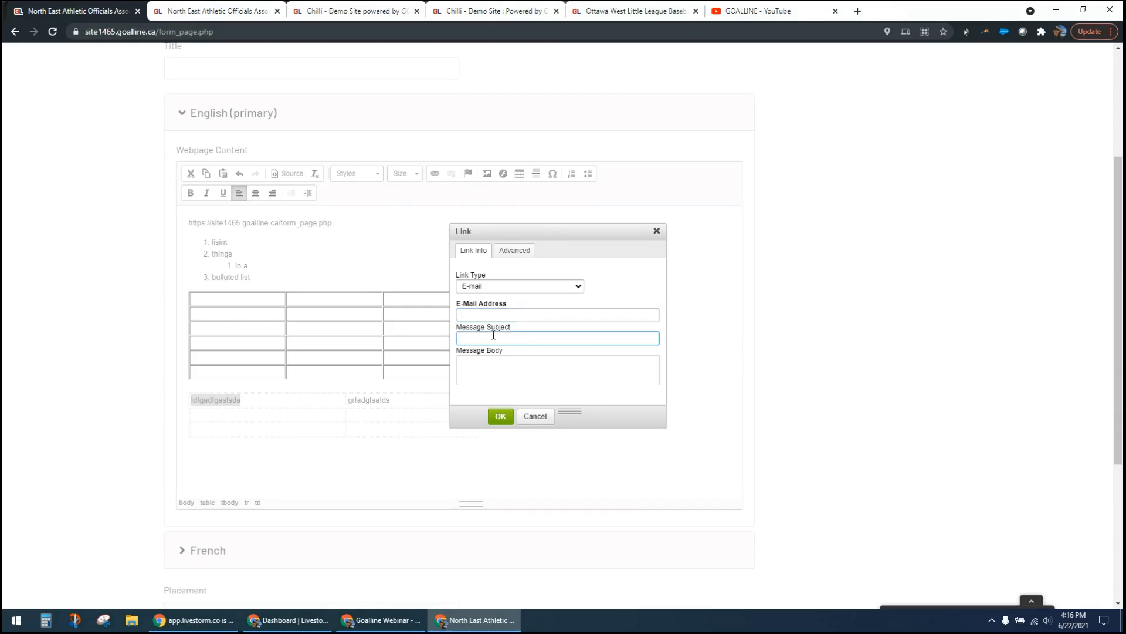
pyautogui.doubleClick(496, 327)
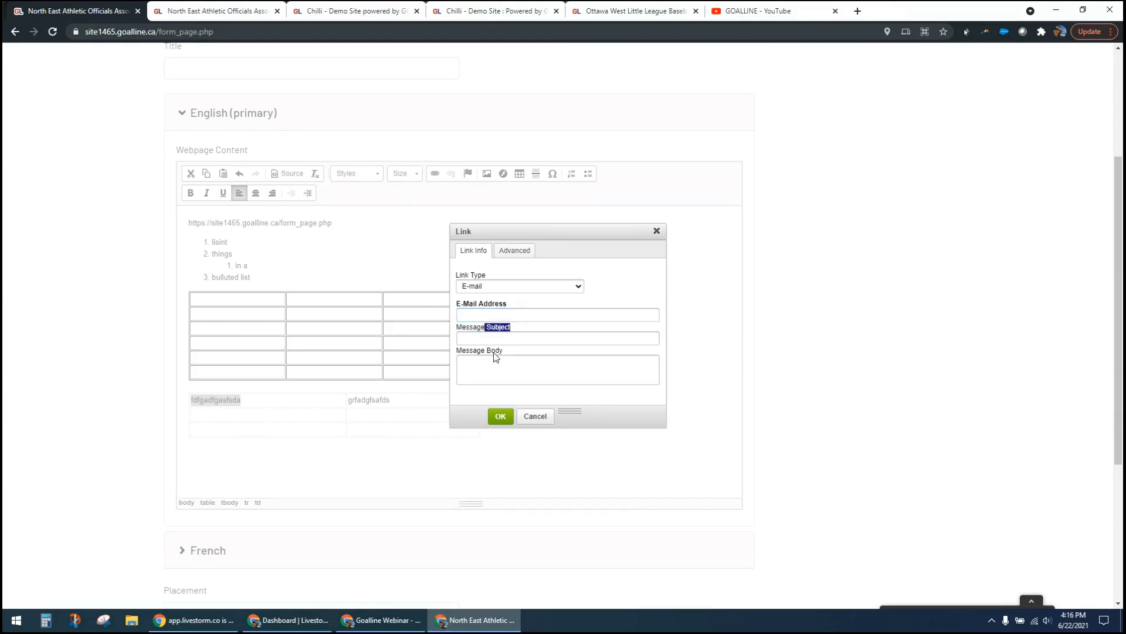
pyautogui.moveTo(485, 351); pyautogui.dragTo(505, 355)
pyautogui.click(509, 355)
pyautogui.click(522, 372)
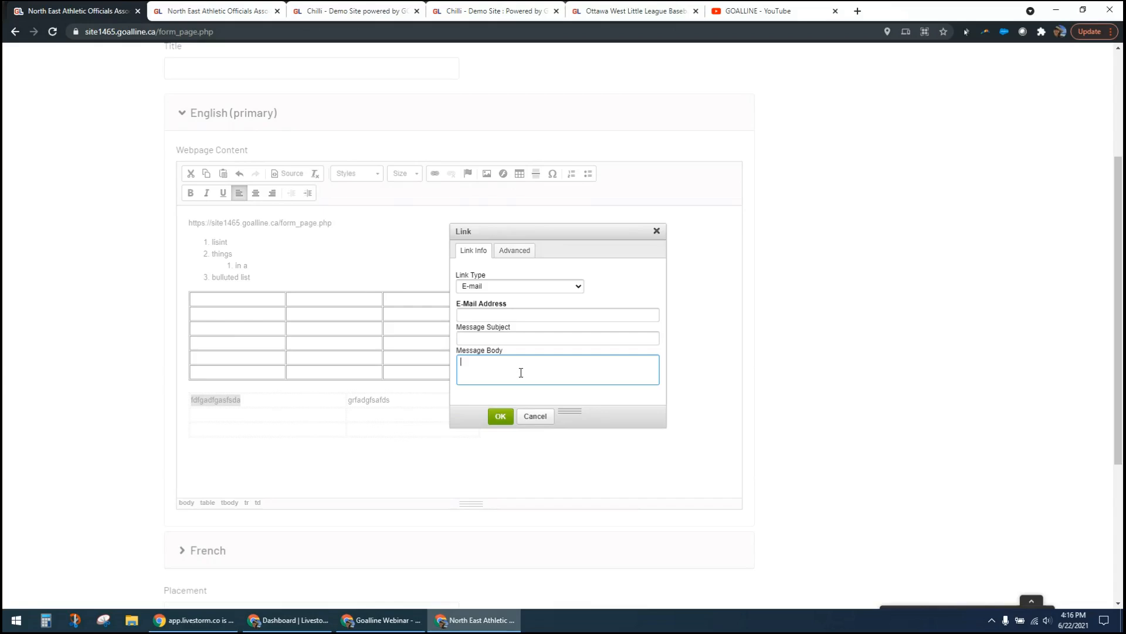
pyautogui.click(537, 337)
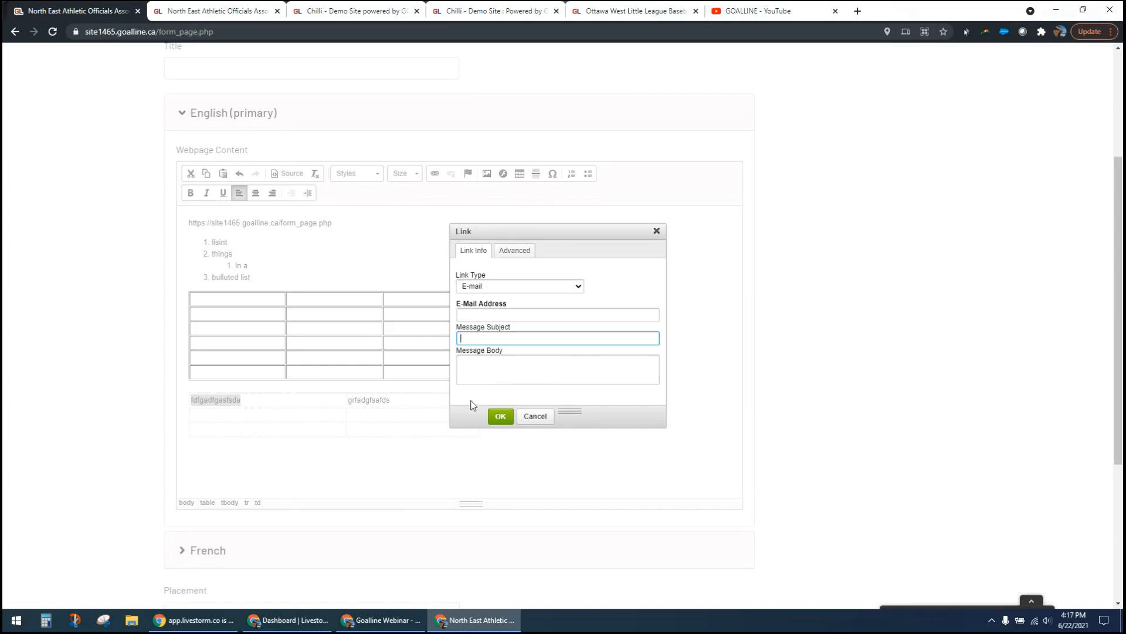
pyautogui.click(510, 286)
pyautogui.click(508, 298)
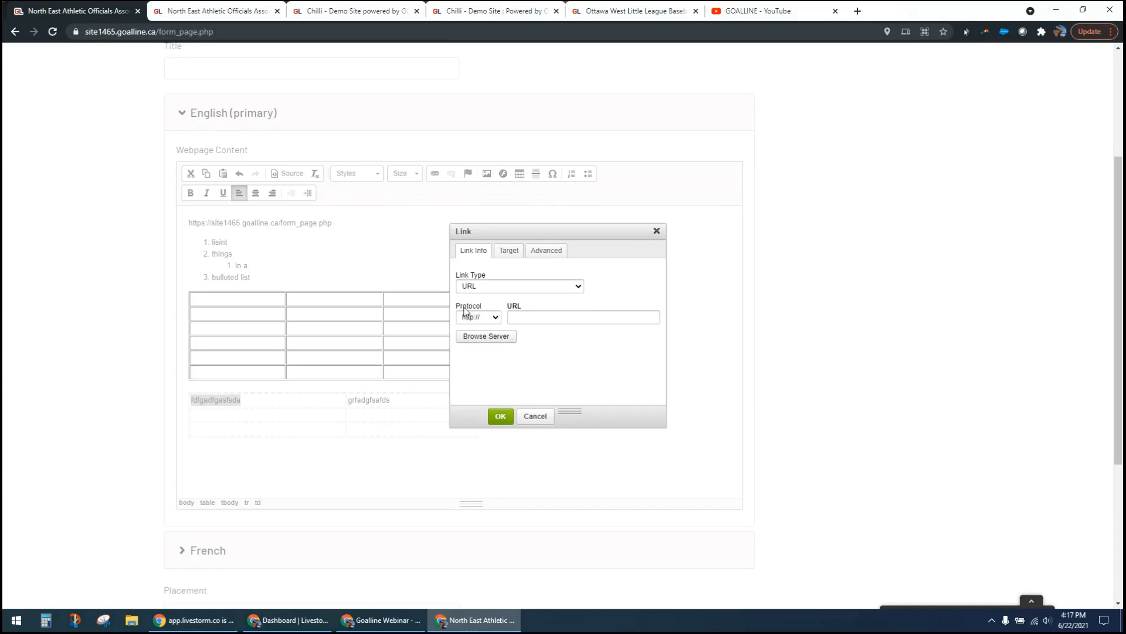
pyautogui.click(496, 318)
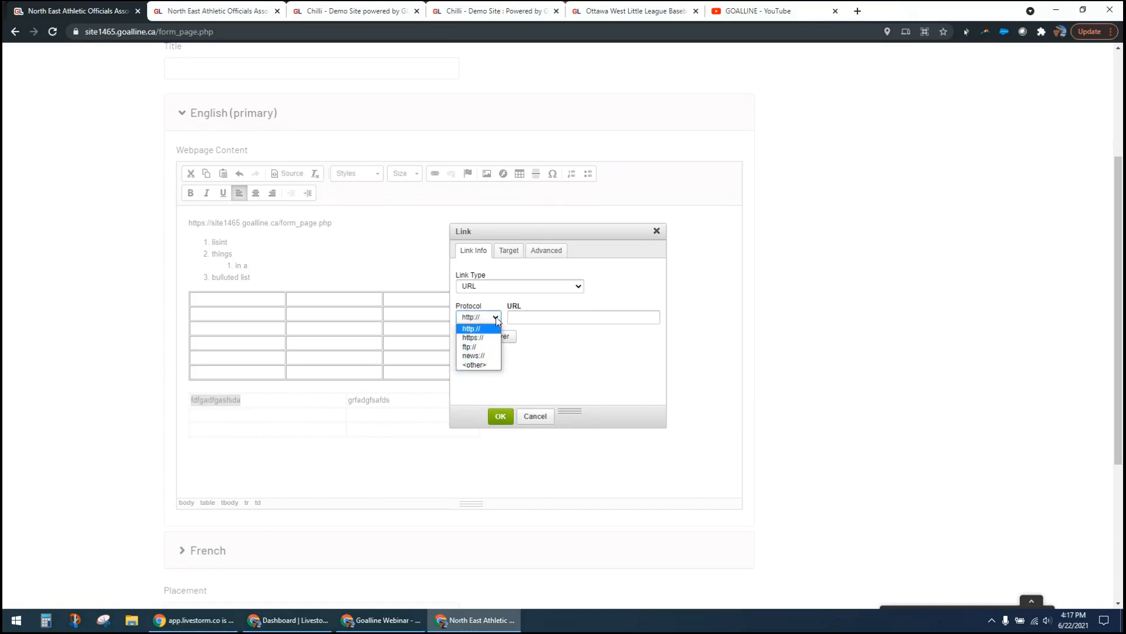
pyautogui.click(497, 316)
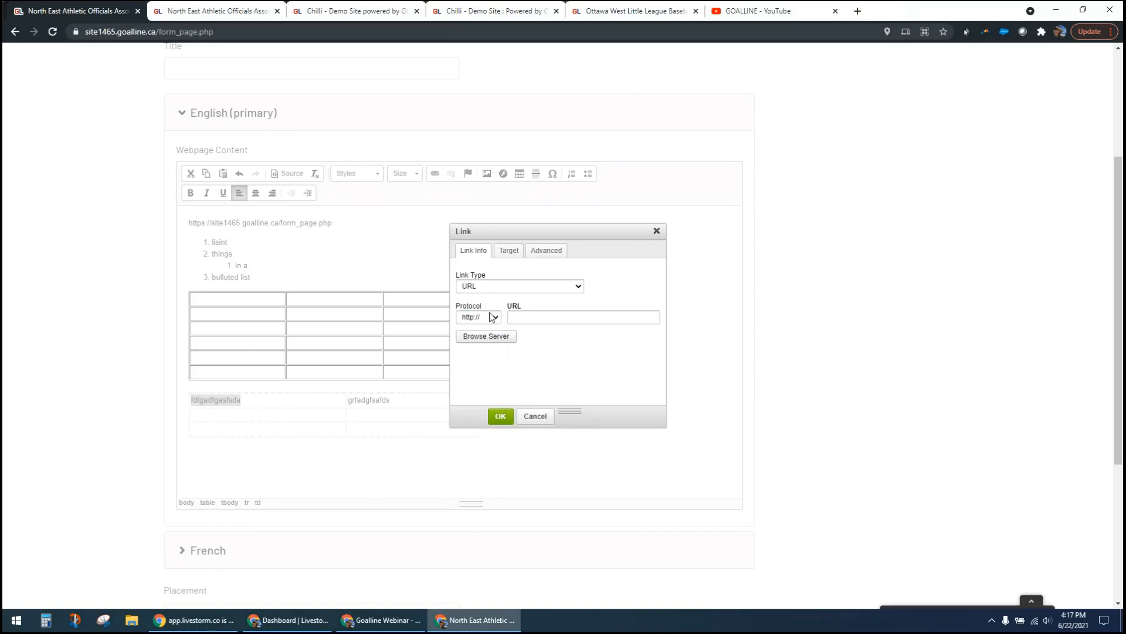
pyautogui.click(552, 316)
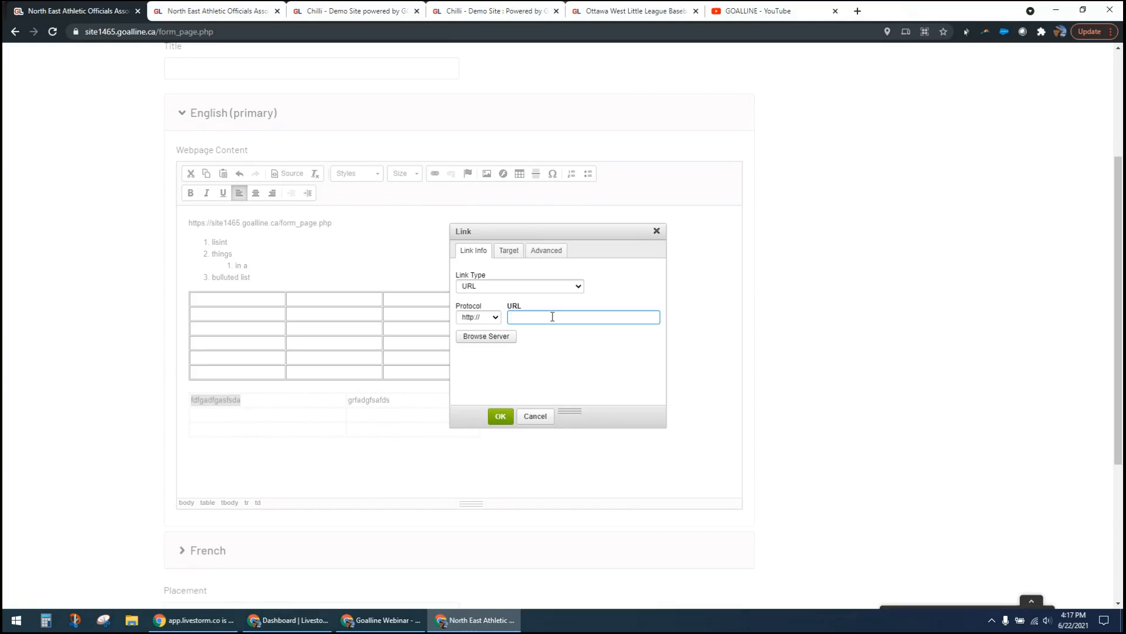
pyautogui.write('www.stck')
pyautogui.press('BackSpace')
pyautogui.write('acksports.com')
# Set the link's target to New Window (_blank) and apply the link to the cell text.
pyautogui.click(512, 252)
pyautogui.click(547, 287)
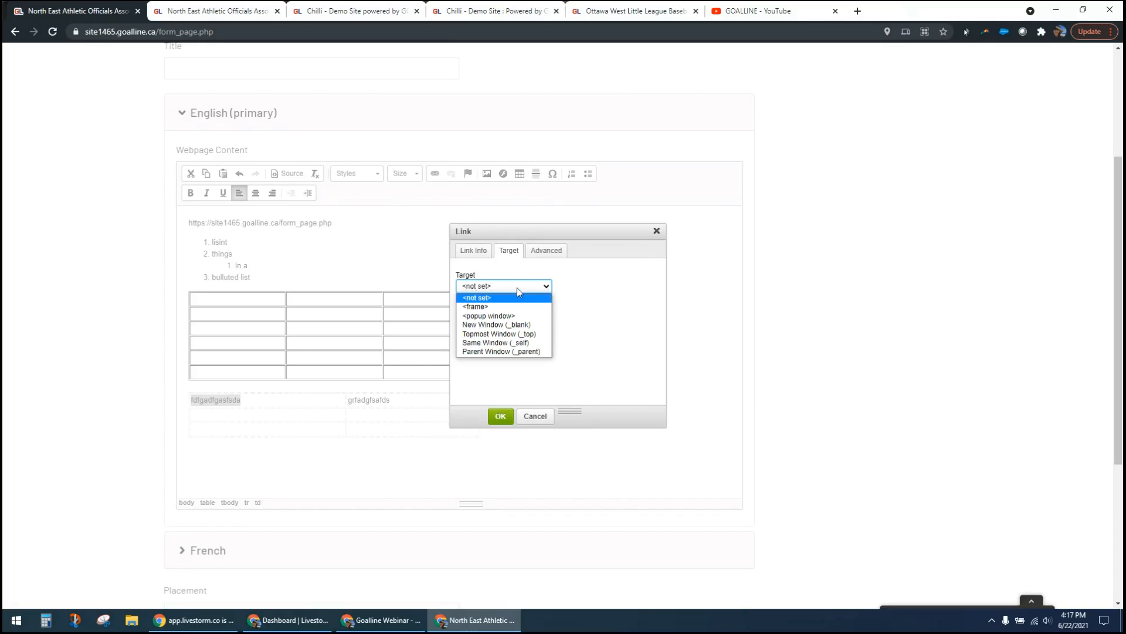
pyautogui.click(551, 295)
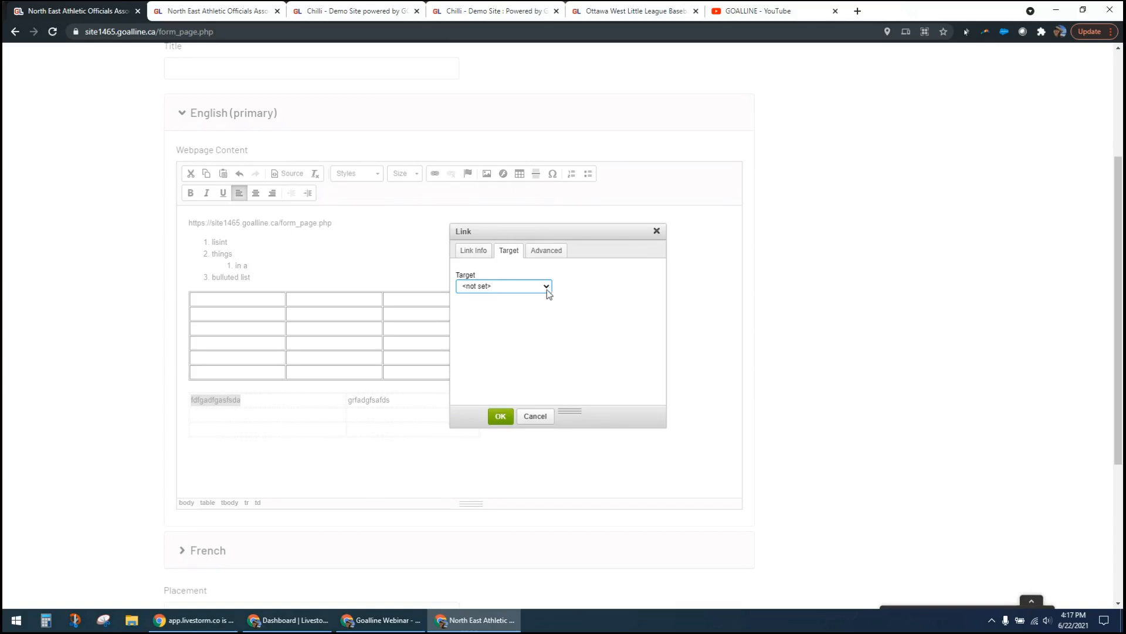
pyautogui.click(548, 288)
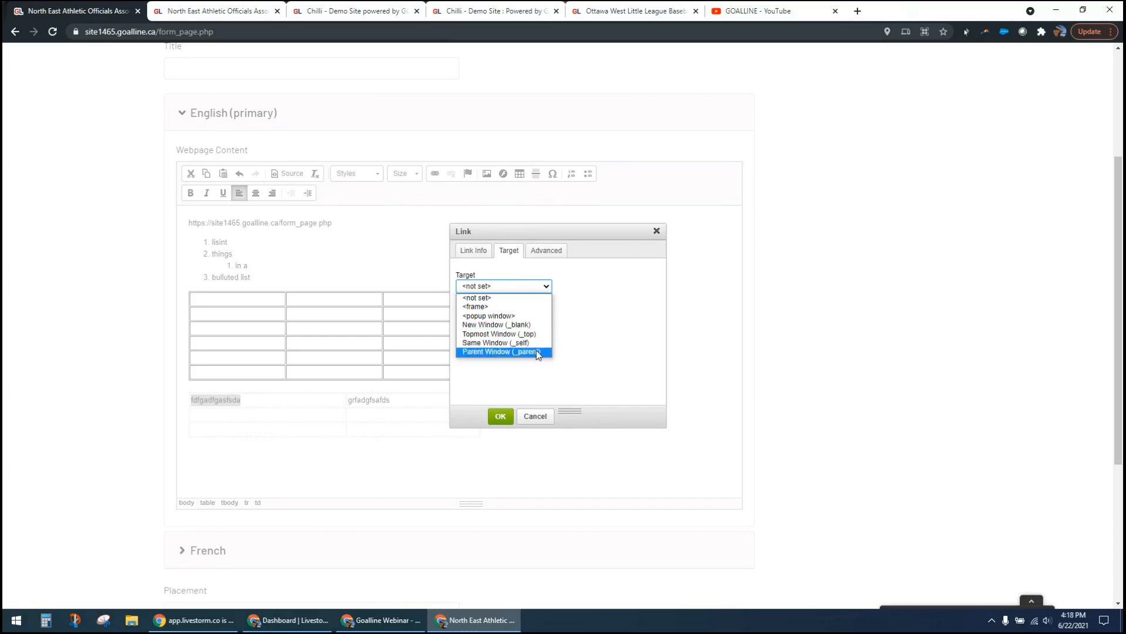
pyautogui.click(519, 326)
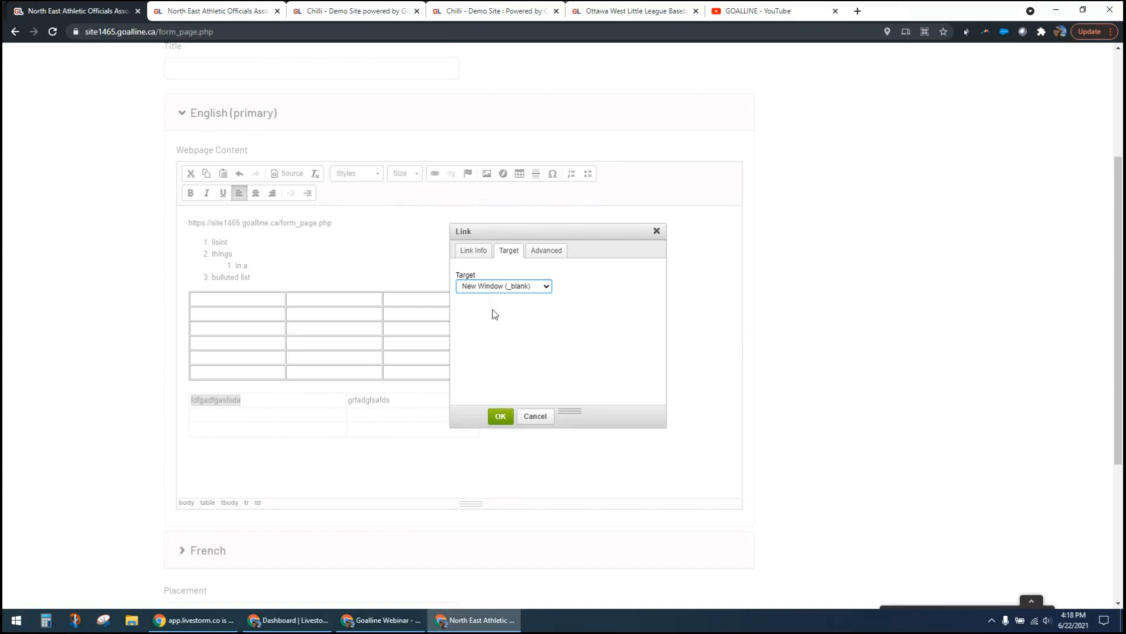
pyautogui.click(500, 416)
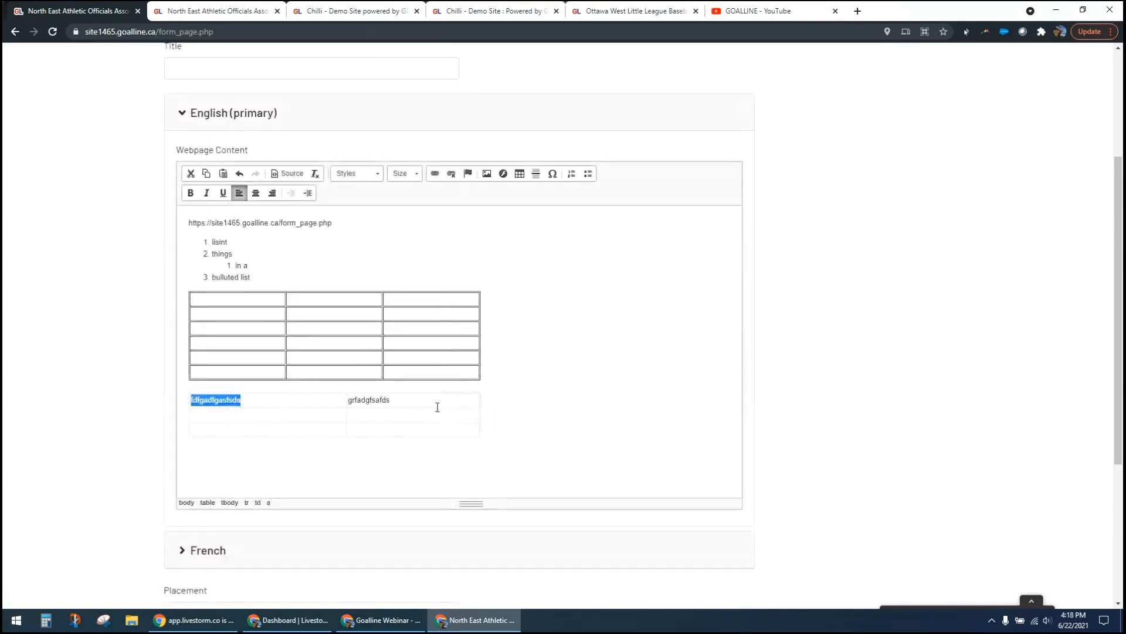
pyautogui.click(405, 409)
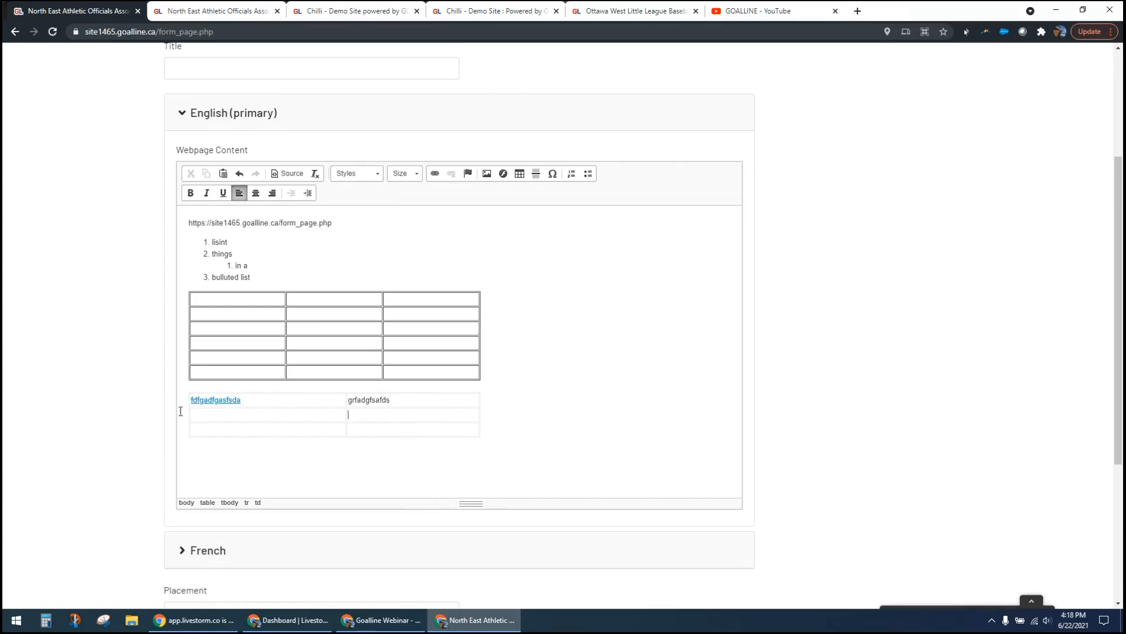
pyautogui.click(217, 396)
pyautogui.click(435, 175)
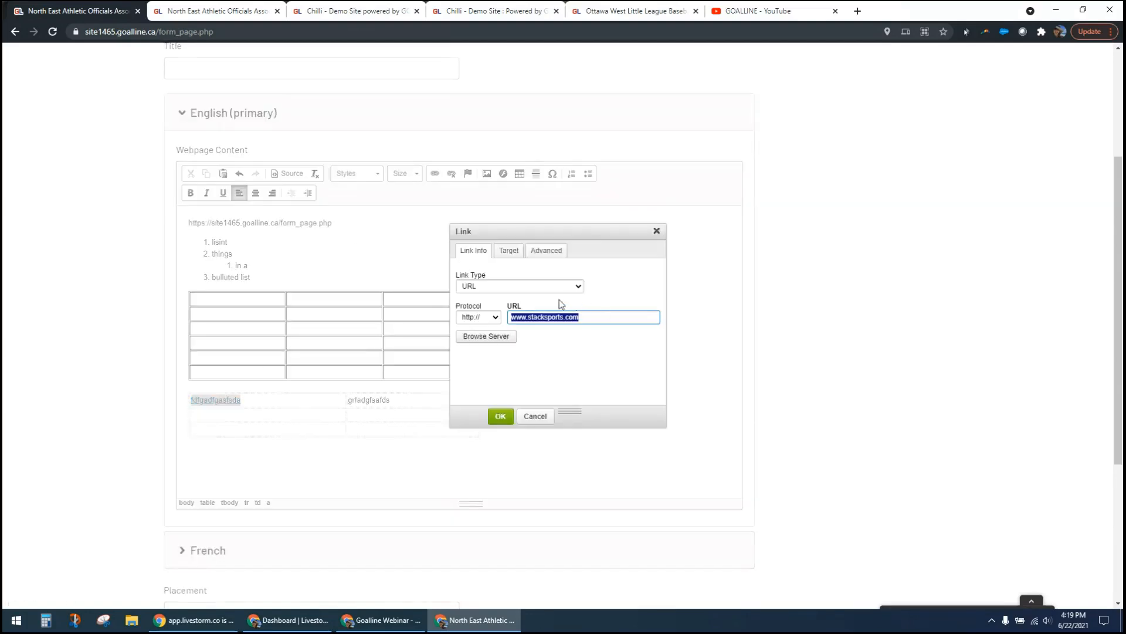
pyautogui.click(589, 317)
pyautogui.write('/goalline')
pyautogui.click(586, 380)
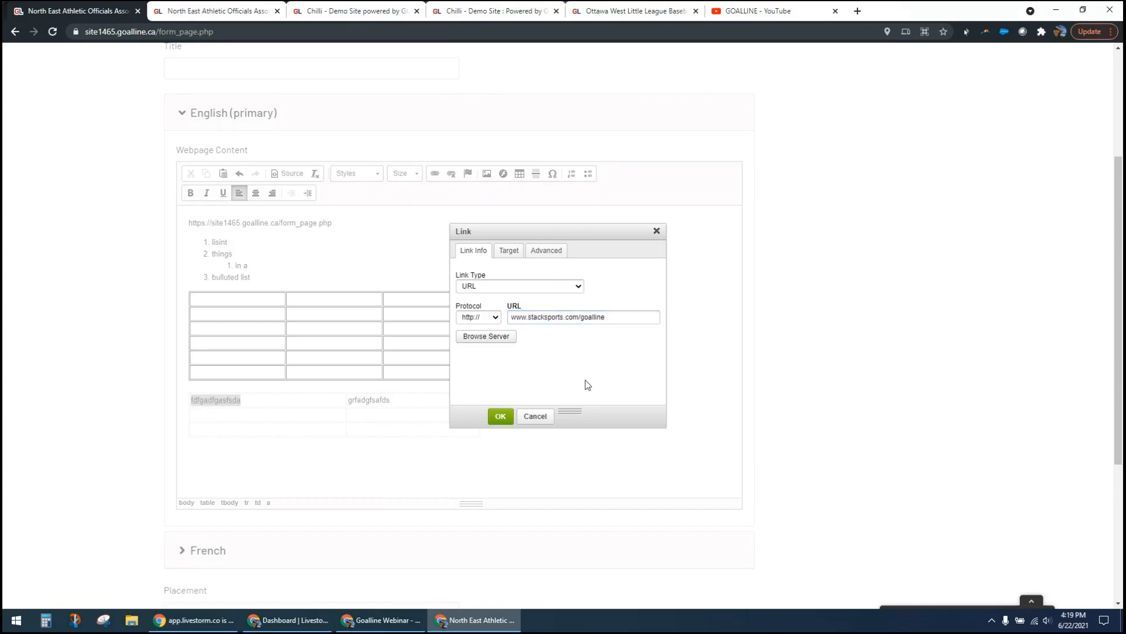
pyautogui.click(497, 415)
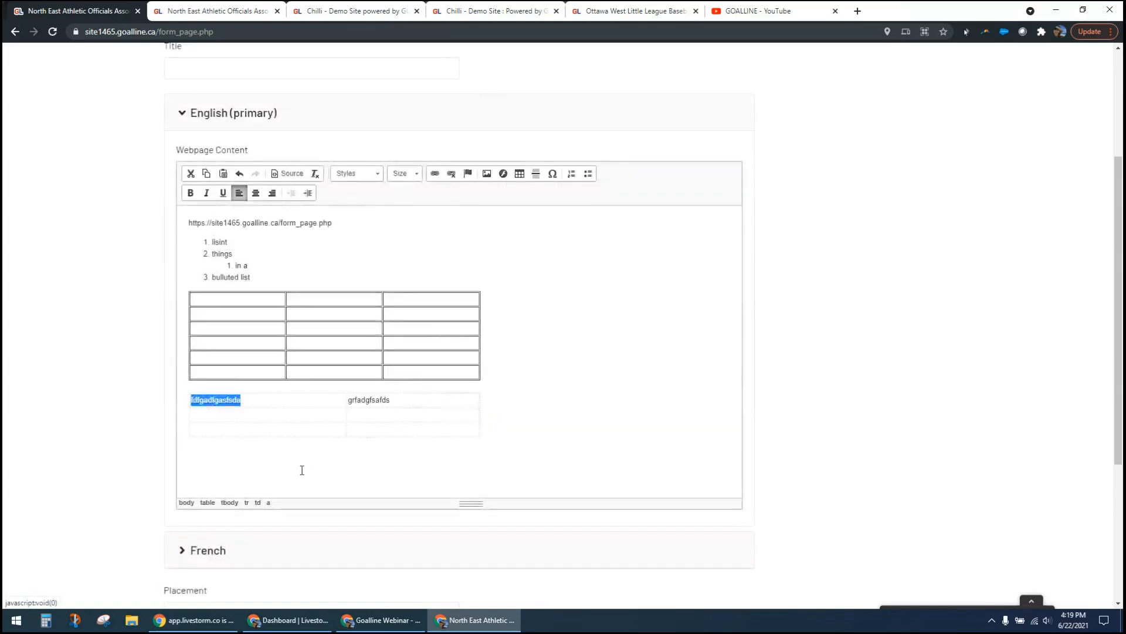
pyautogui.click(315, 398)
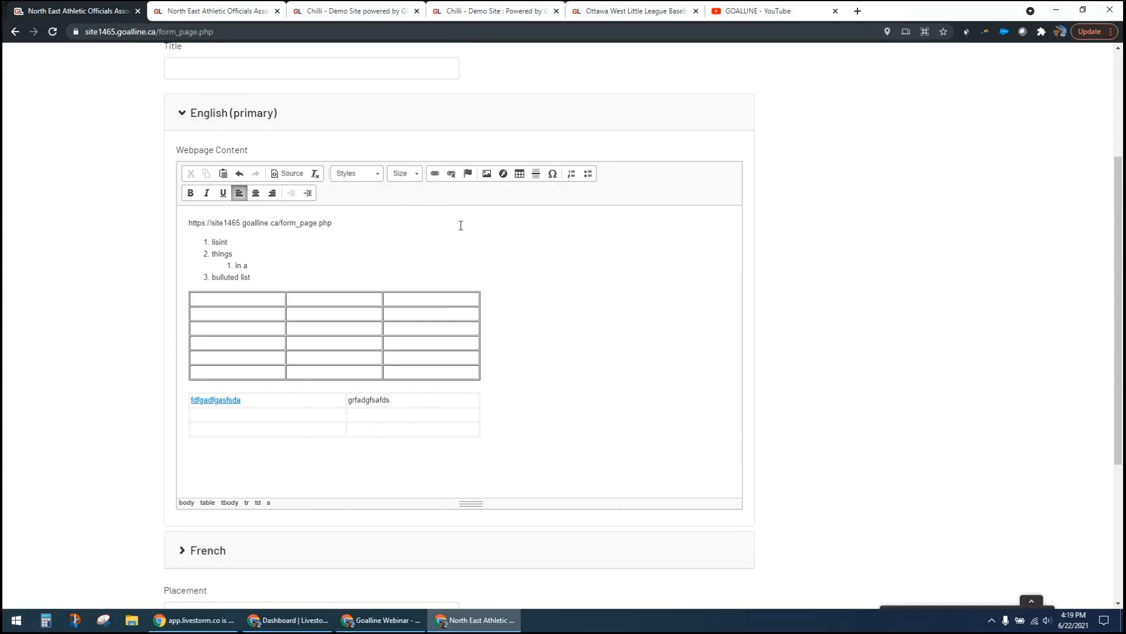
# Add the lines "Long text pages need anchors sometimes.", "more content" and "more and more content" below the borderless table.
pyautogui.click(482, 468)
pyautogui.press('Return')
pyautogui.write('Long text pages n')
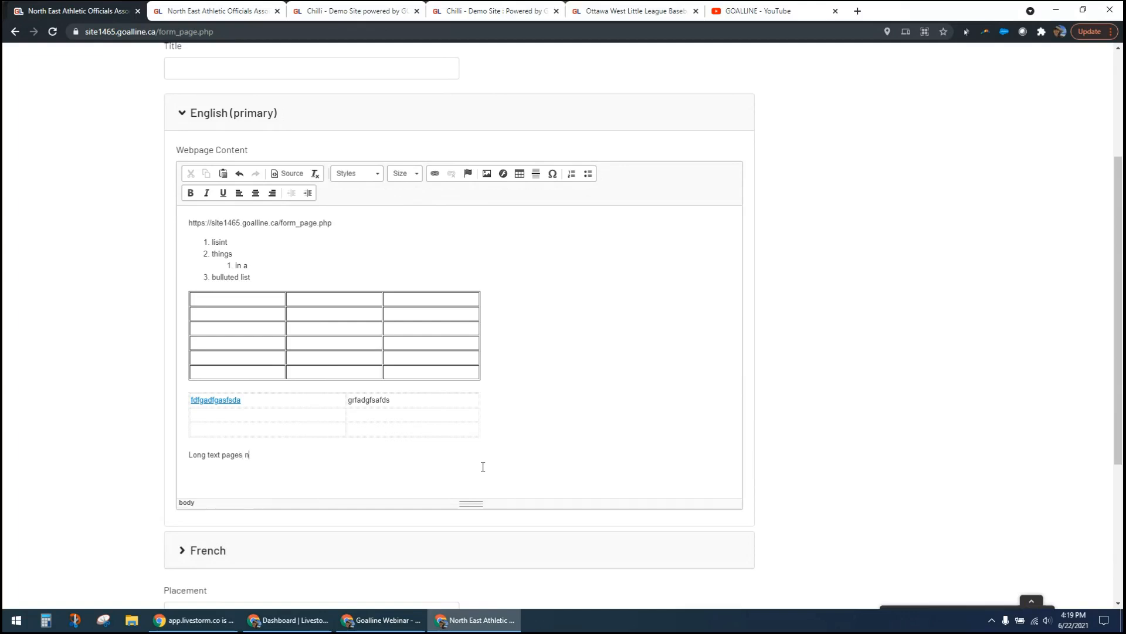
pyautogui.write('eed anchors some')
pyautogui.write('times. ')
pyautogui.write('more content')
pyautogui.press('Return')
pyautogui.write('m')
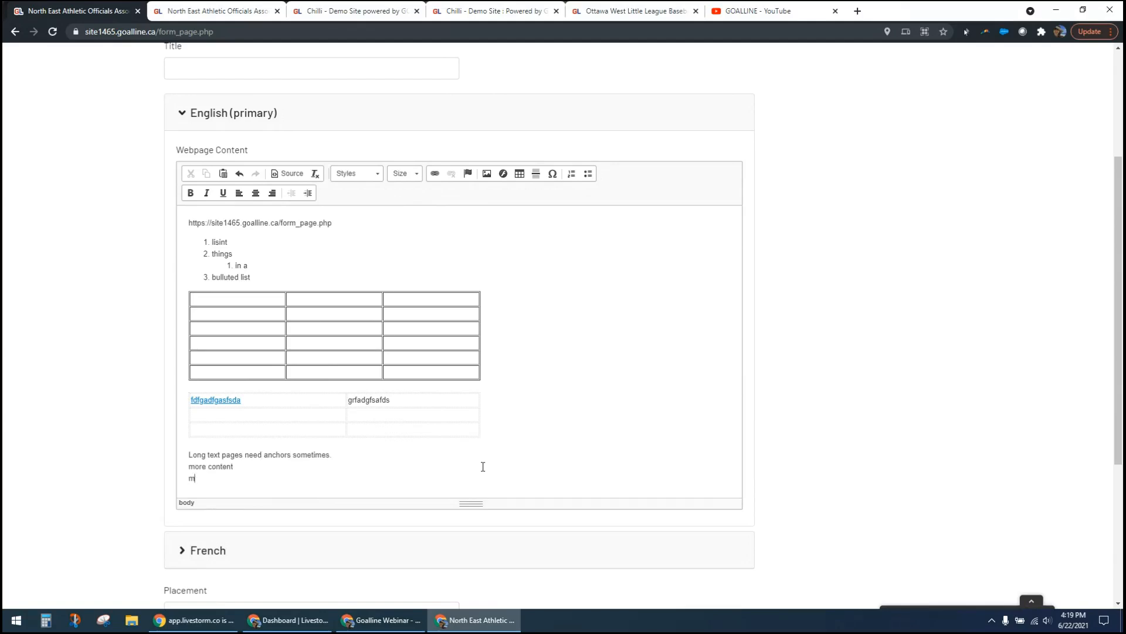
pyautogui.write('ore and more content')
# Apply the Heading 2 style to the line "Long text pages need anchors sometimes.".
pyautogui.tripleClick(279, 454)
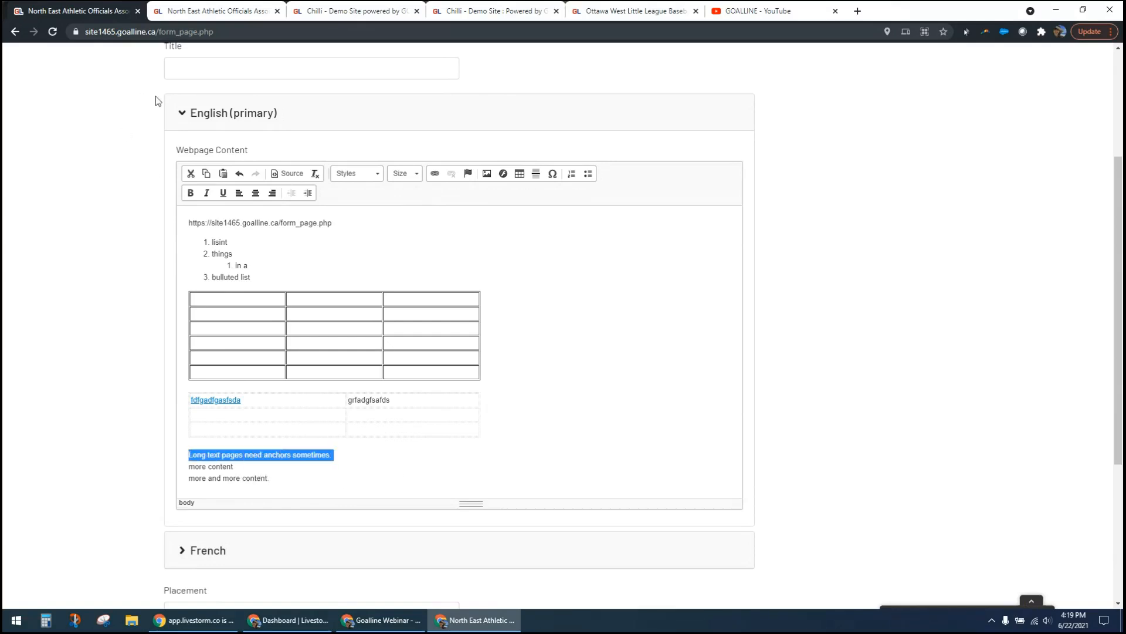
pyautogui.click(370, 176)
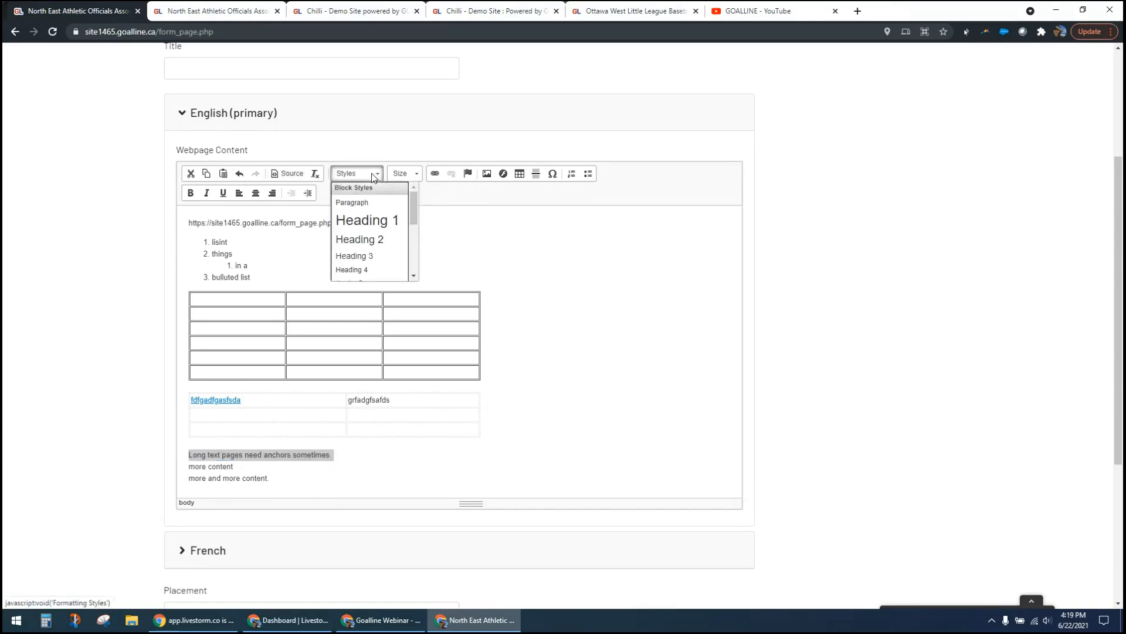
pyautogui.click(376, 239)
pyautogui.click(440, 454)
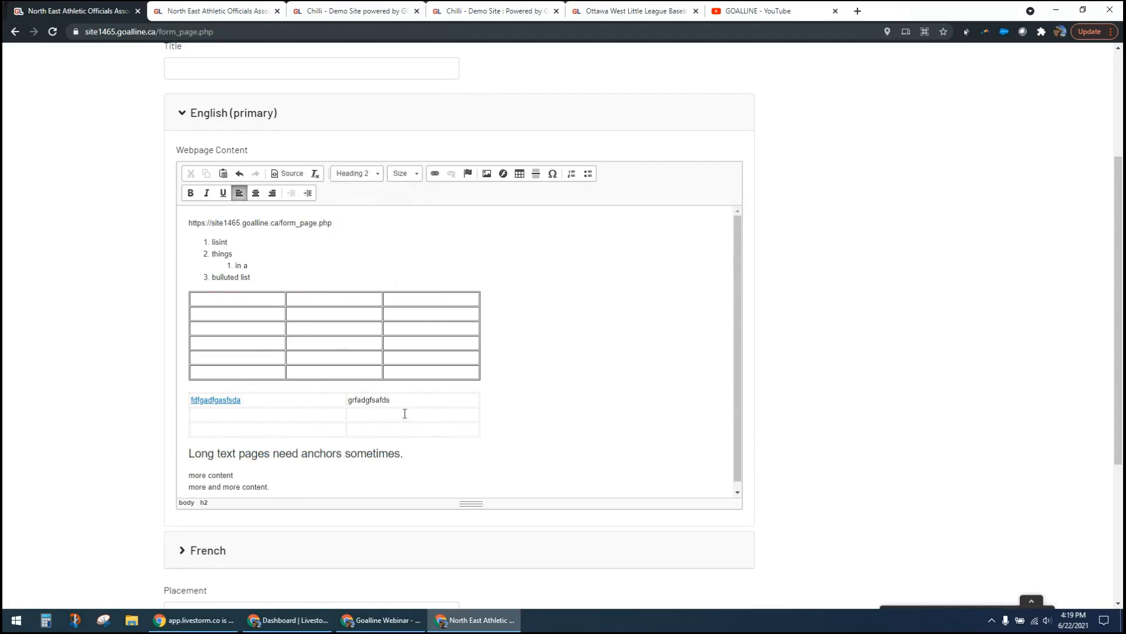
pyautogui.moveTo(196, 453); pyautogui.dragTo(370, 455)
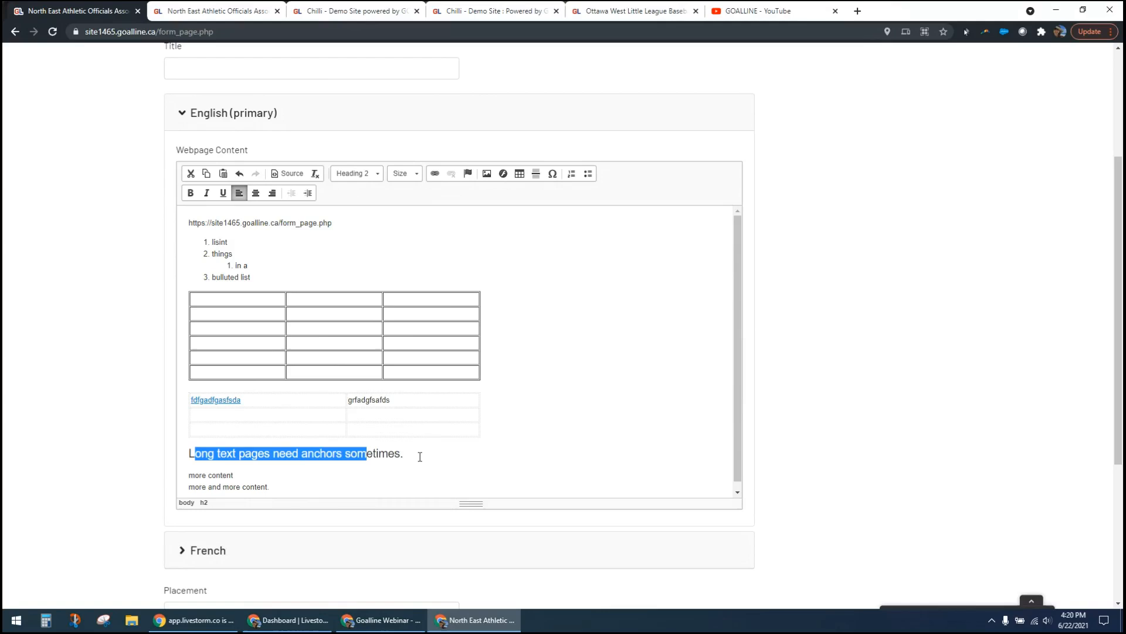
pyautogui.click(420, 455)
pyautogui.tripleClick(354, 456)
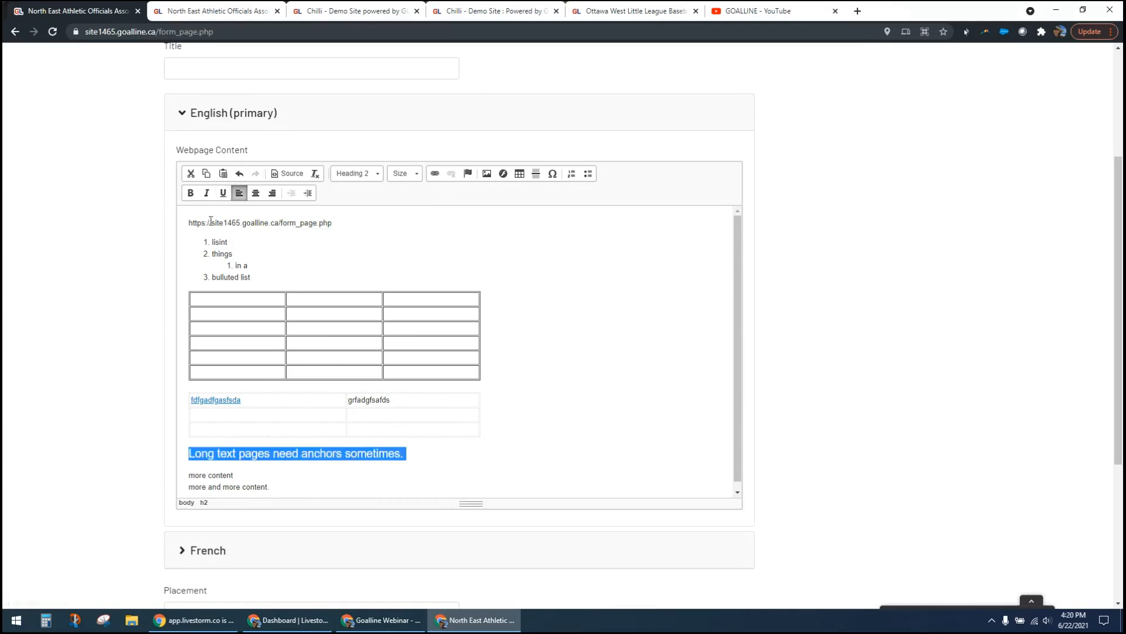
# Replace the first numbered list item's text with "Go look at our more content section.".
pyautogui.doubleClick(221, 243)
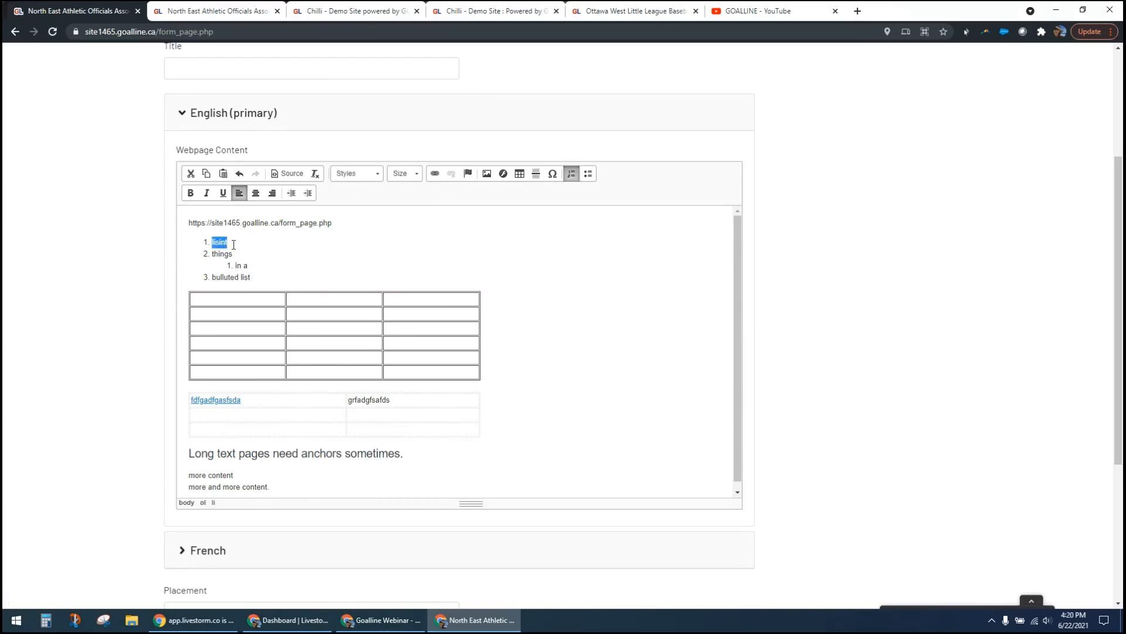
pyautogui.write('Go look at our more content section.')
pyautogui.moveTo(245, 234); pyautogui.dragTo(299, 242)
pyautogui.click(315, 241)
# Turn the heading "Long text pages need anchors sometimes." into an anchor named "more content section".
pyautogui.tripleClick(257, 453)
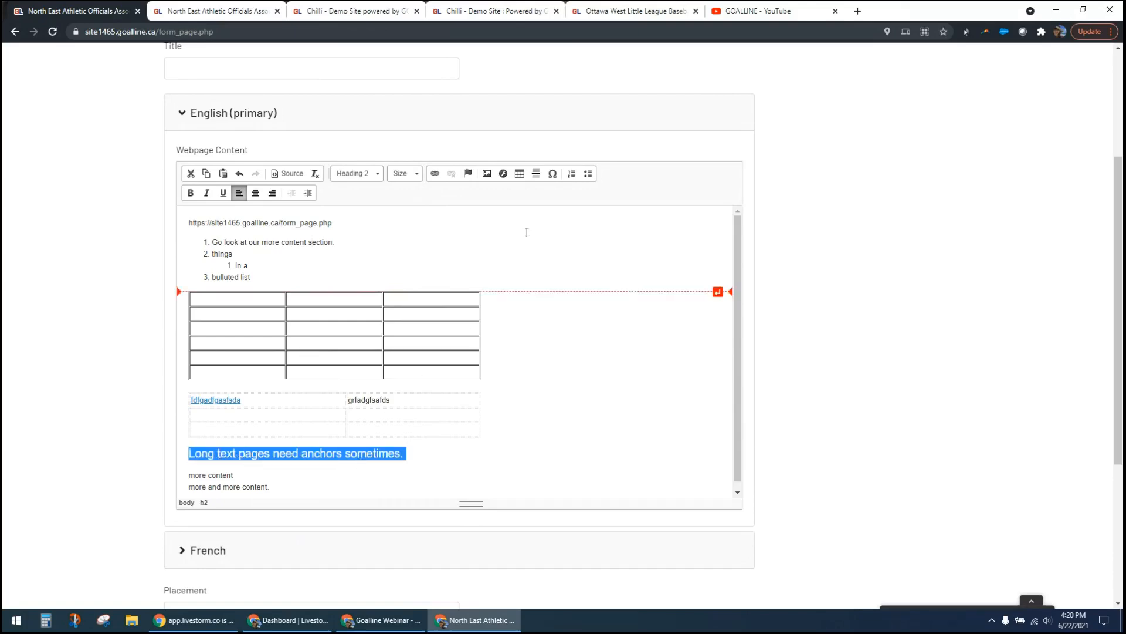
pyautogui.click(468, 174)
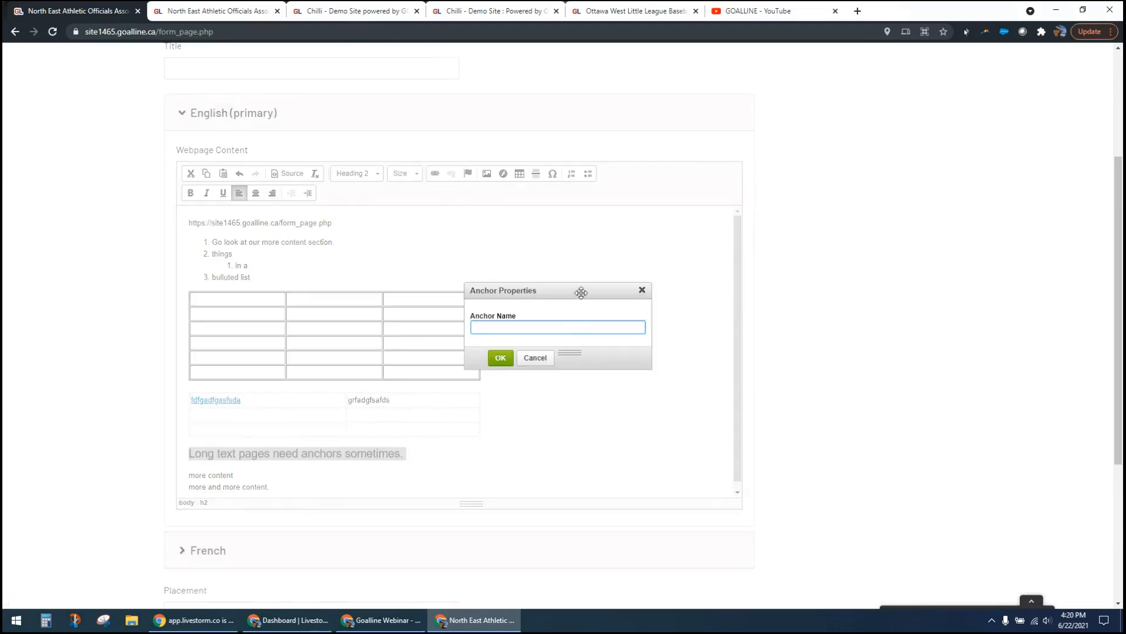
pyautogui.write('more content section')
pyautogui.click(502, 358)
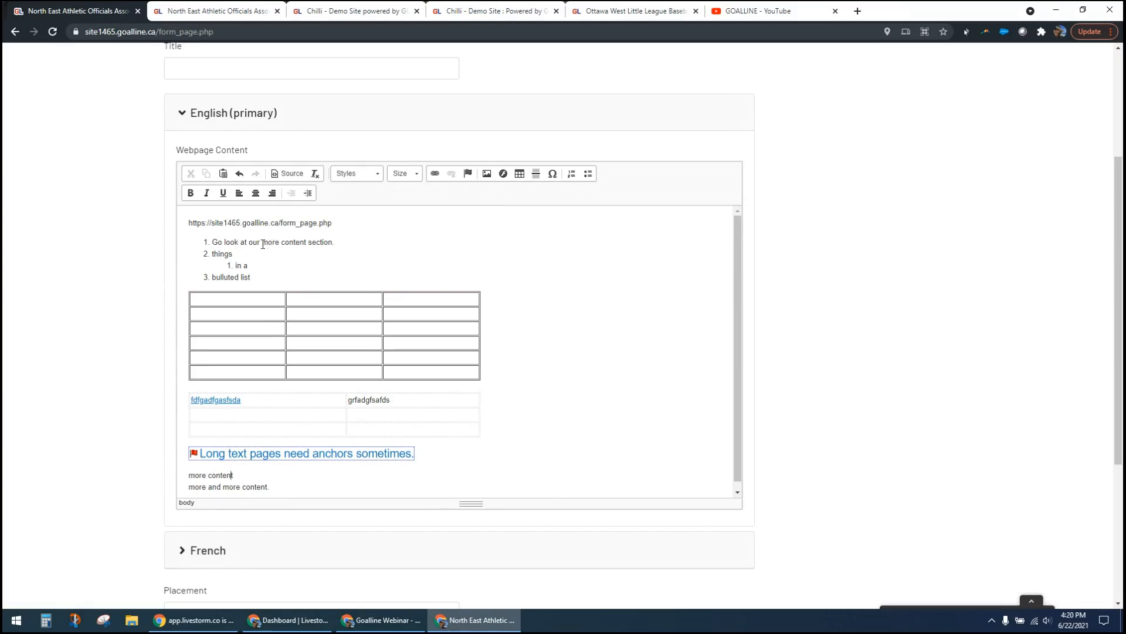
# Link the words "more content section" in the first list item to the "more content section" anchor in the text.
pyautogui.moveTo(262, 243); pyautogui.dragTo(333, 243)
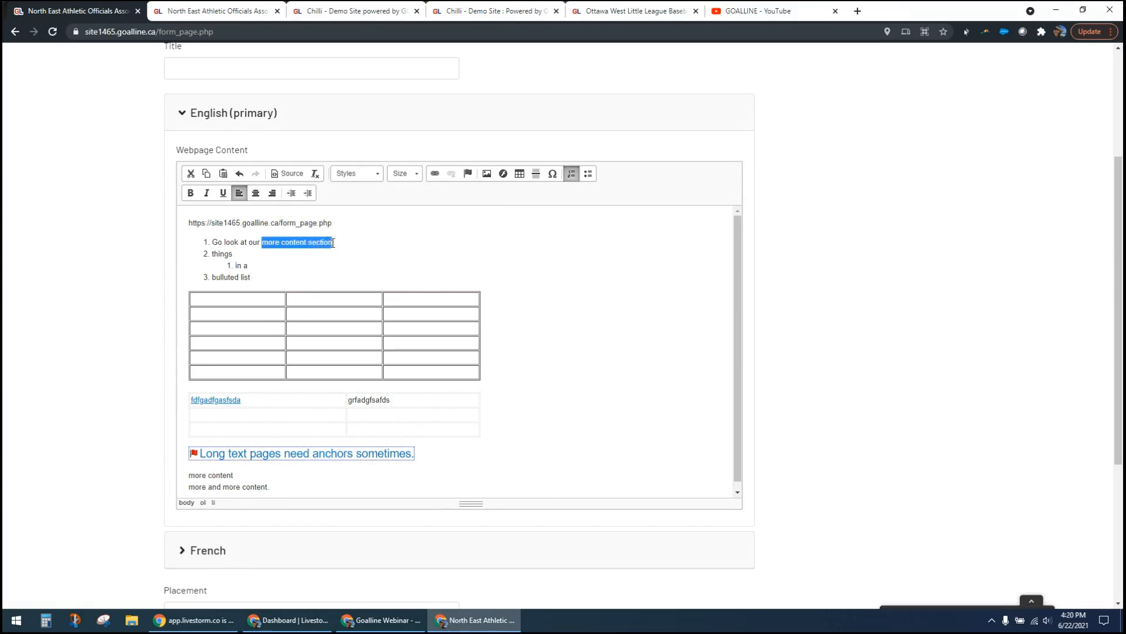
pyautogui.click(432, 174)
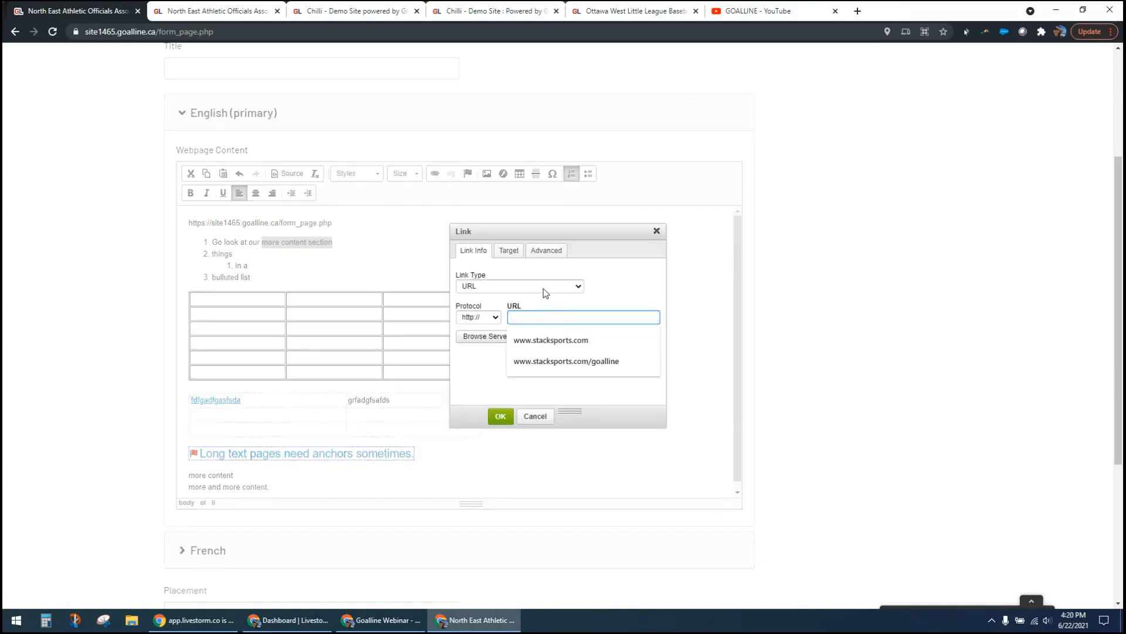
pyautogui.click(543, 288)
pyautogui.click(529, 304)
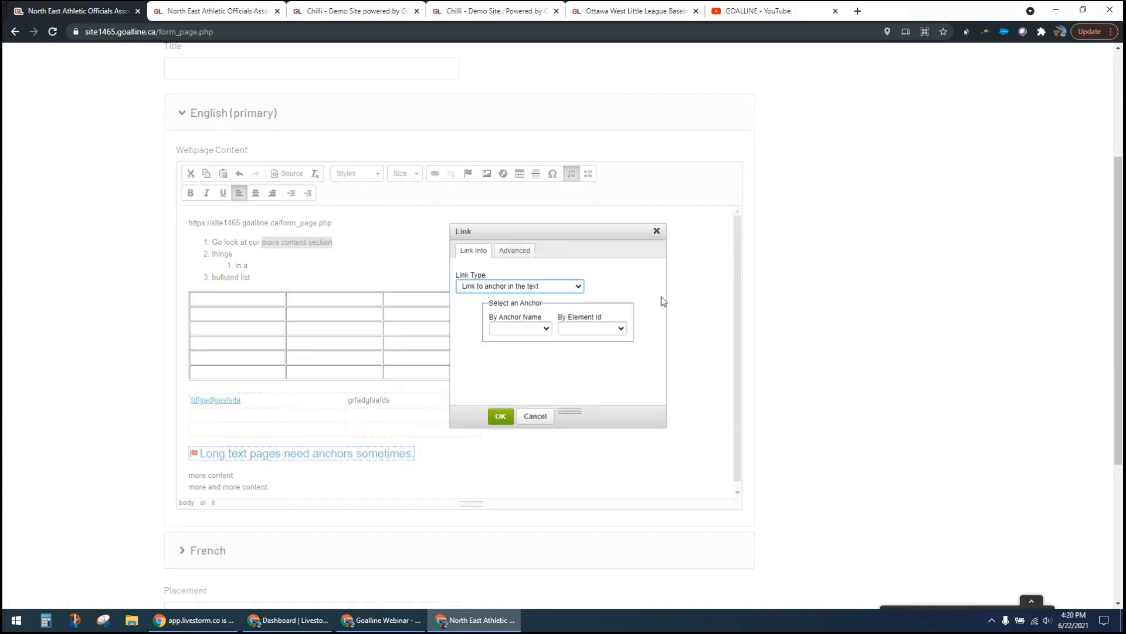
pyautogui.click(541, 328)
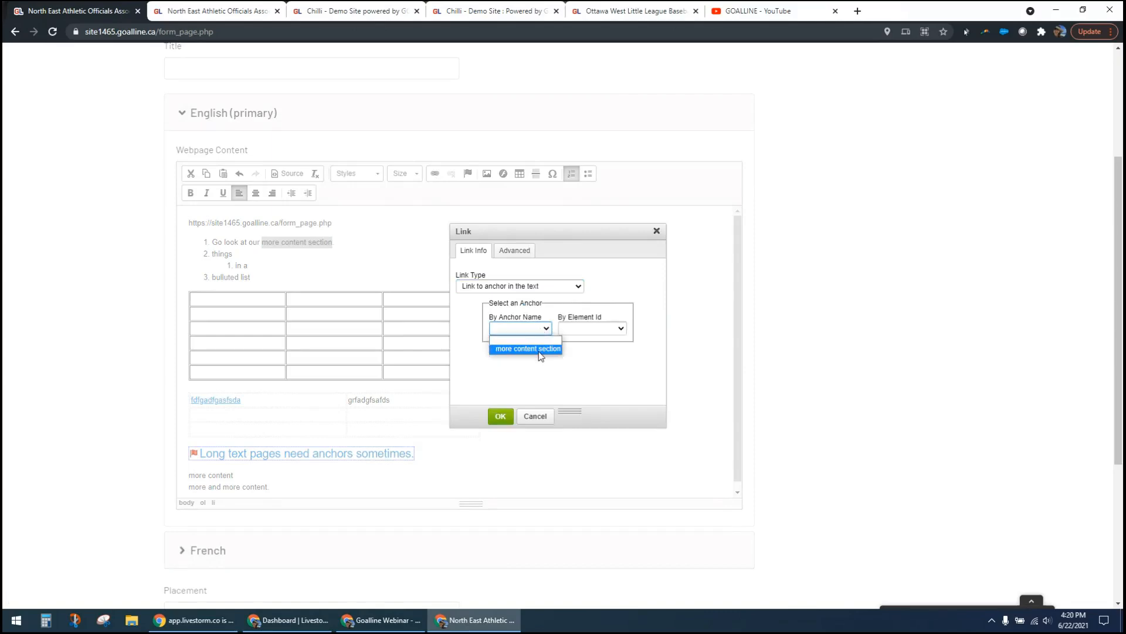
pyautogui.click(540, 352)
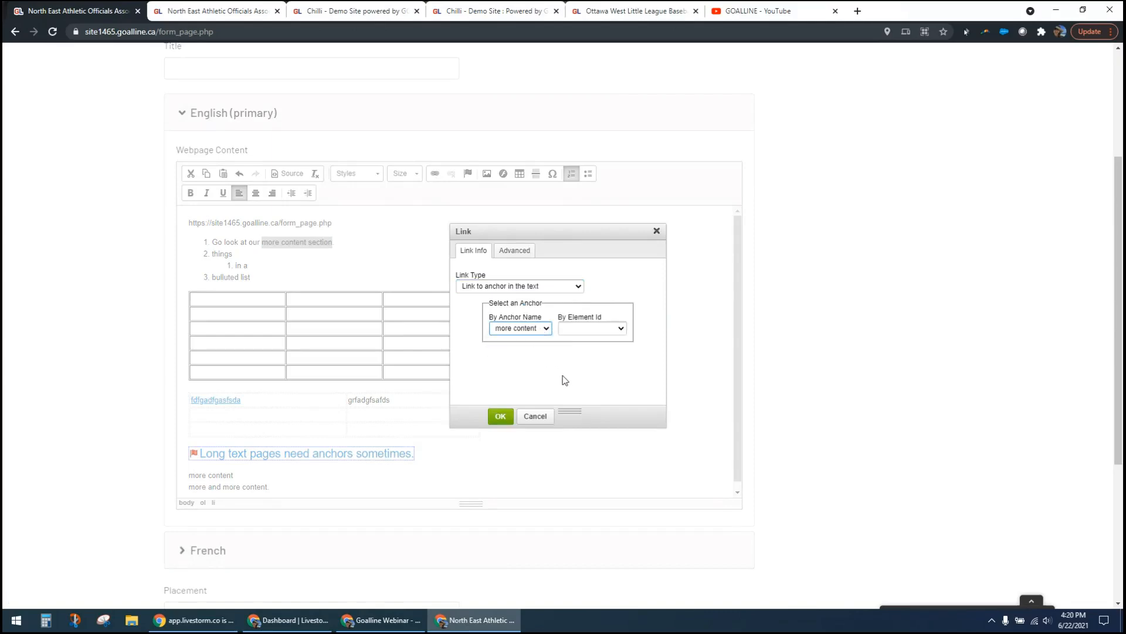
pyautogui.click(501, 416)
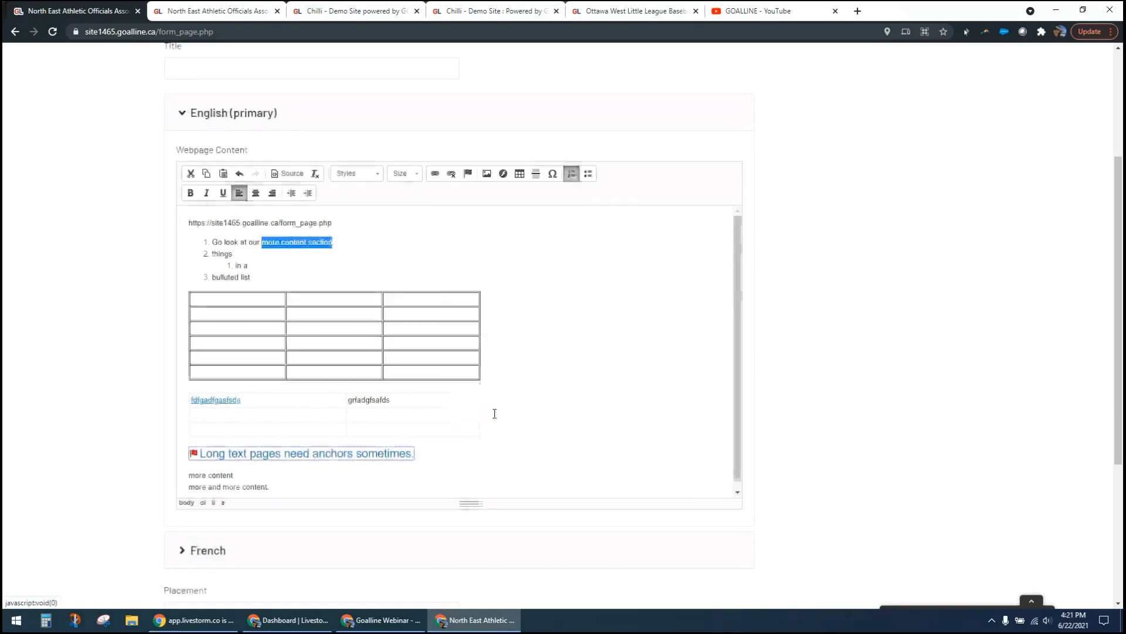
pyautogui.click(294, 274)
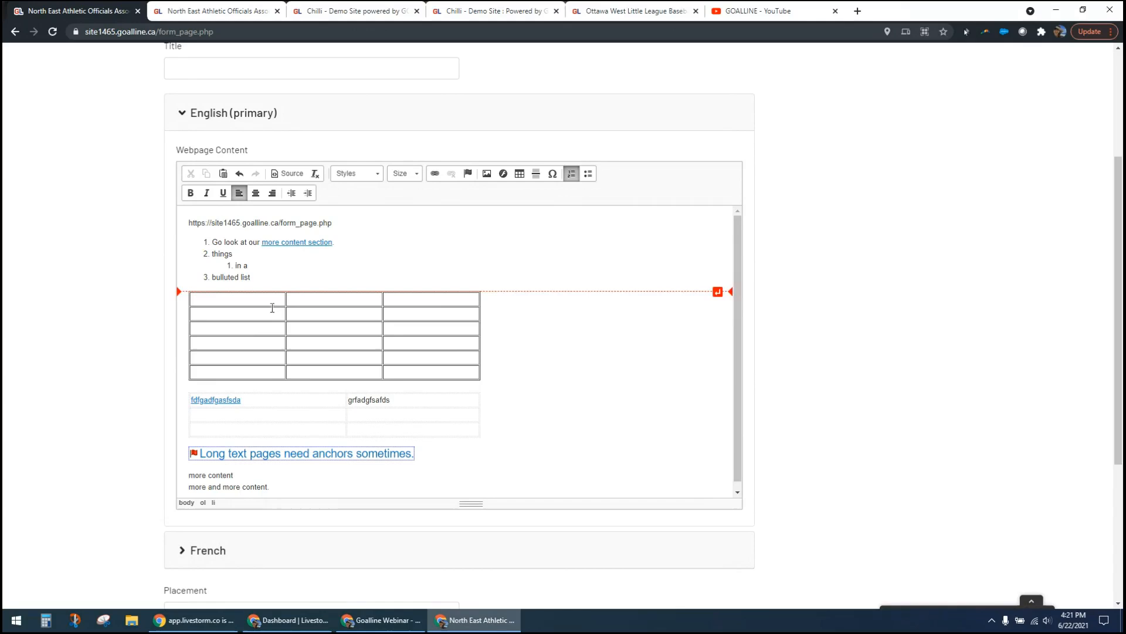
# Insert the server image gleshra.jpg into the first cell of the bordered table.
pyautogui.scroll(-1, 197, 444)
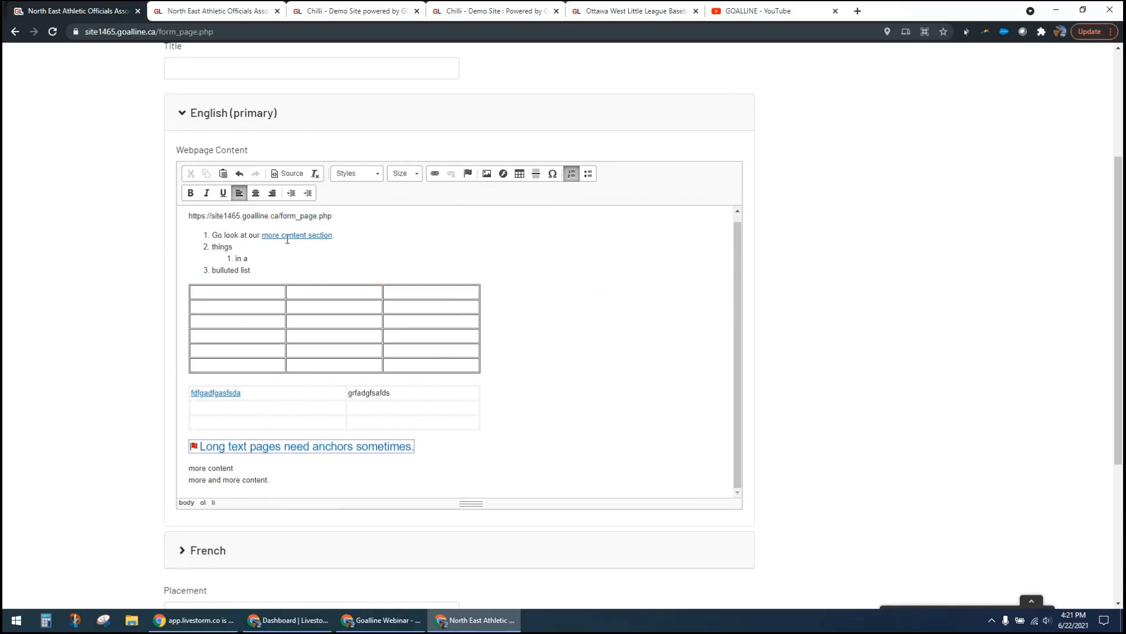
pyautogui.click(238, 294)
pyautogui.click(266, 291)
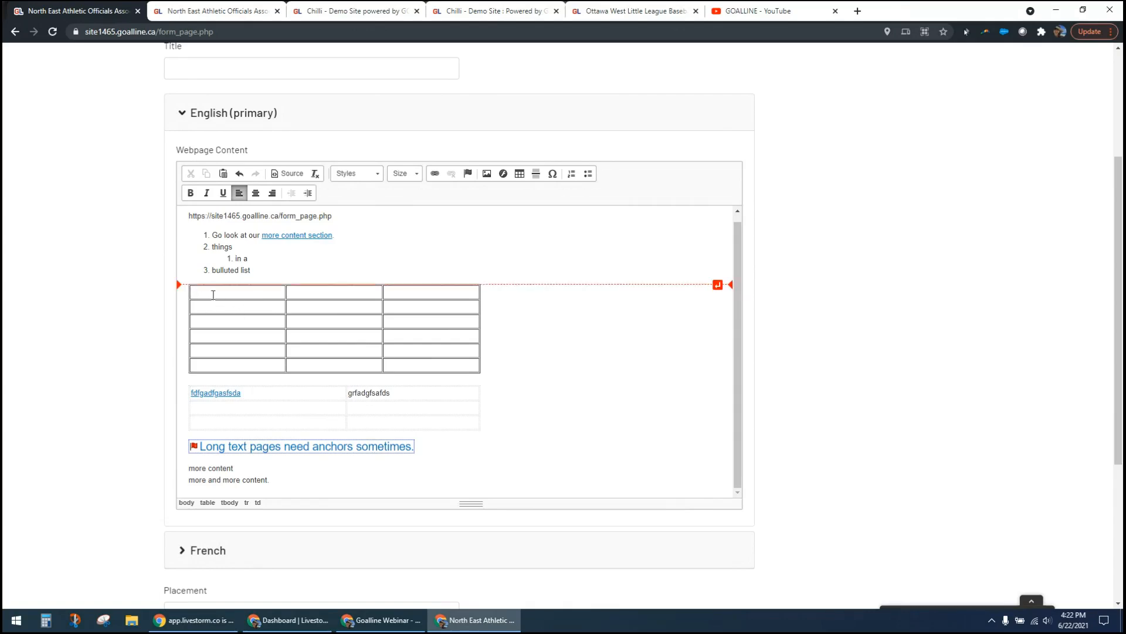
pyautogui.click(486, 175)
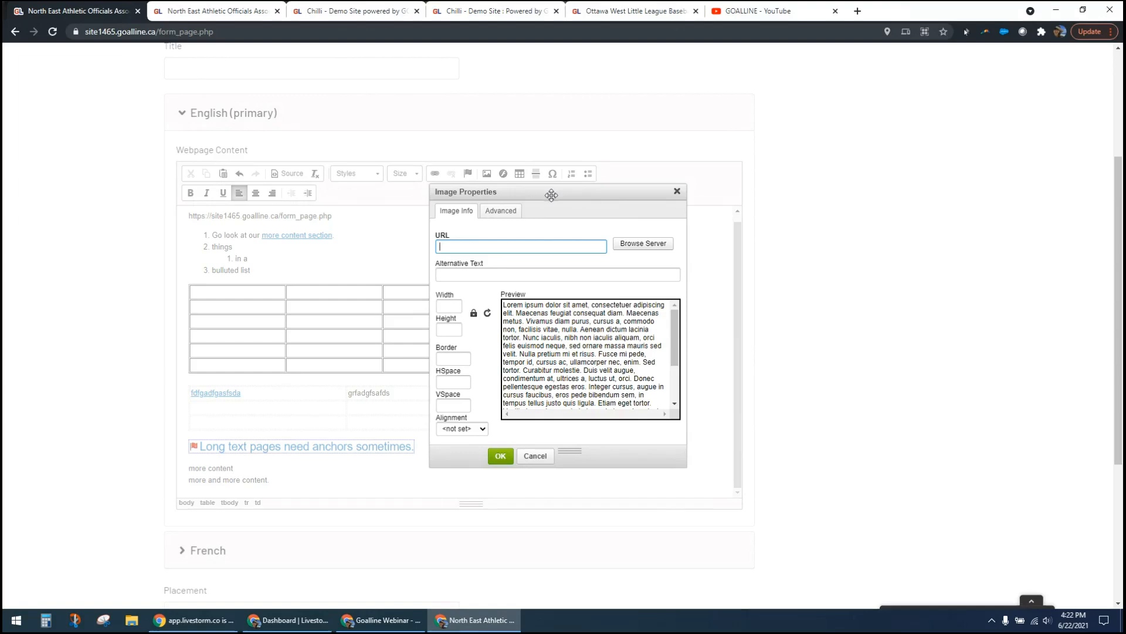
pyautogui.click(632, 251)
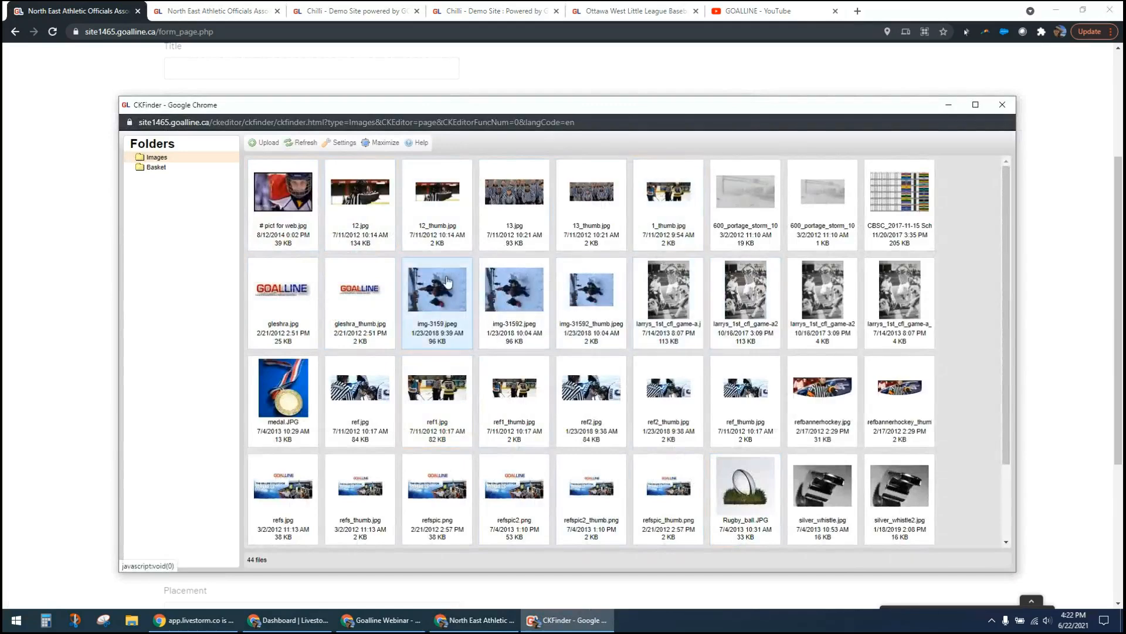
pyautogui.doubleClick(286, 300)
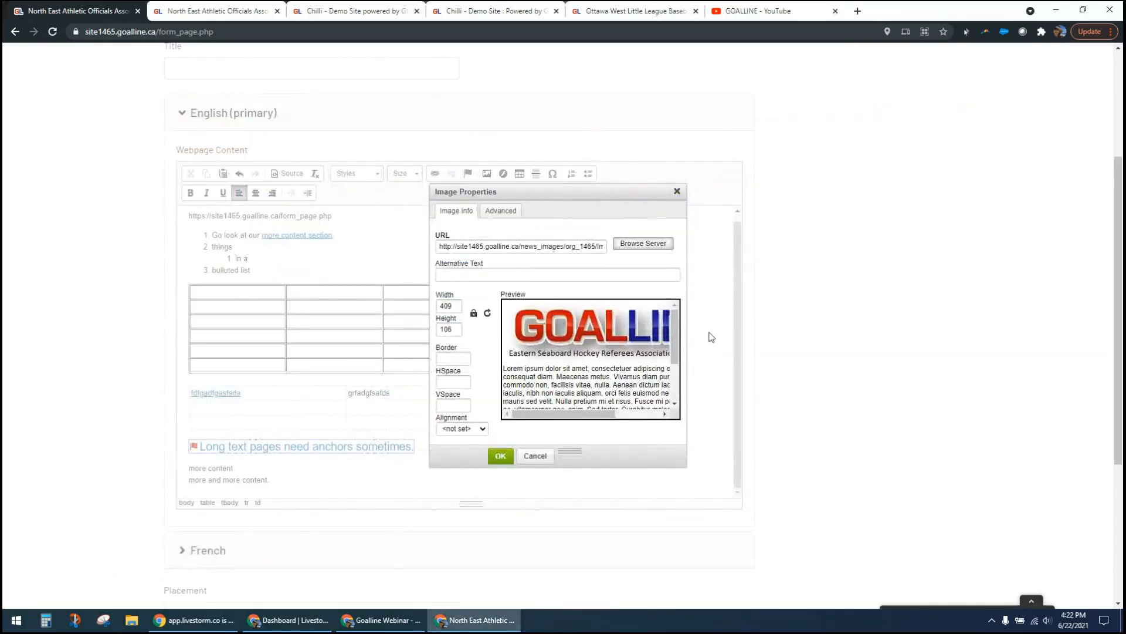
pyautogui.click(500, 457)
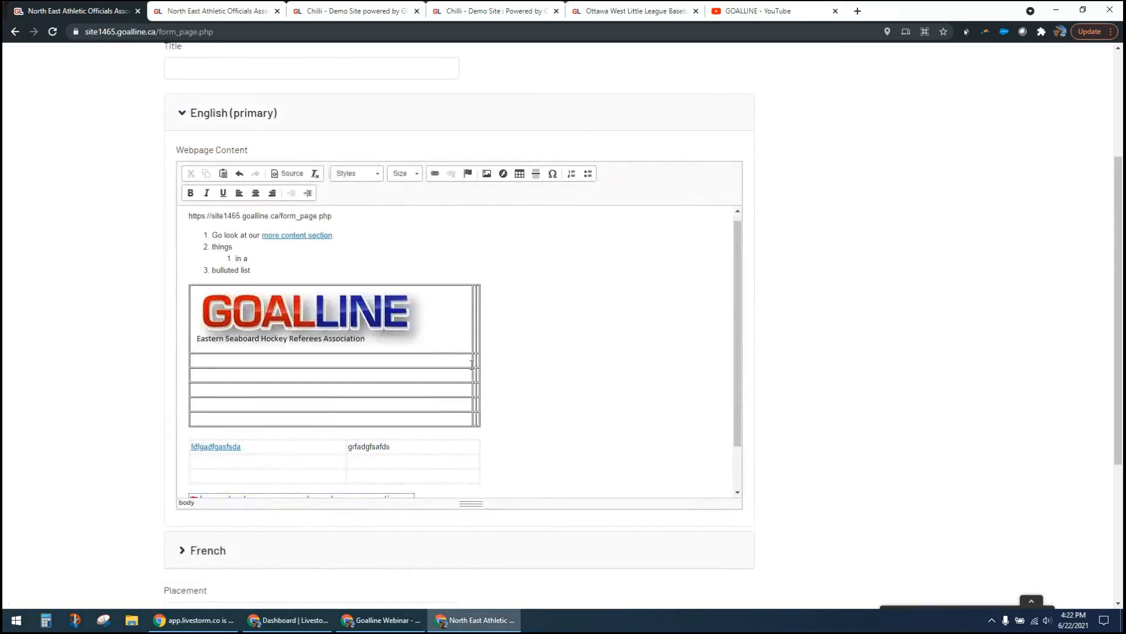
# Start an image for the table's second first-row cell and upload the symbol PNG file from Downloads to the server's Images folder.
pyautogui.click(451, 324)
pyautogui.click(486, 175)
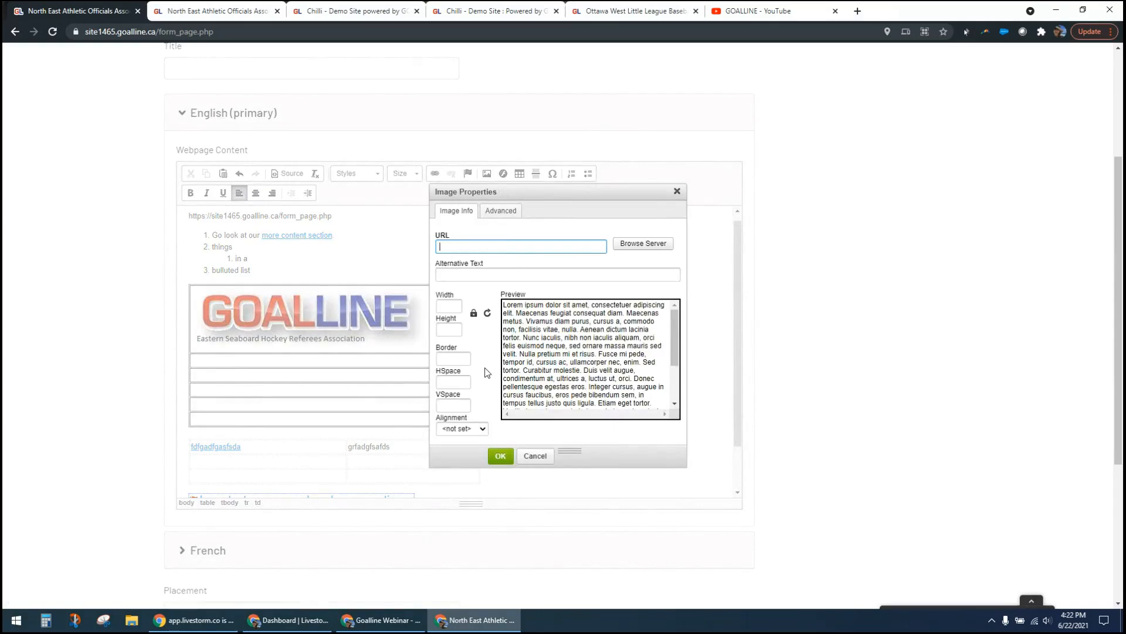
pyautogui.click(626, 246)
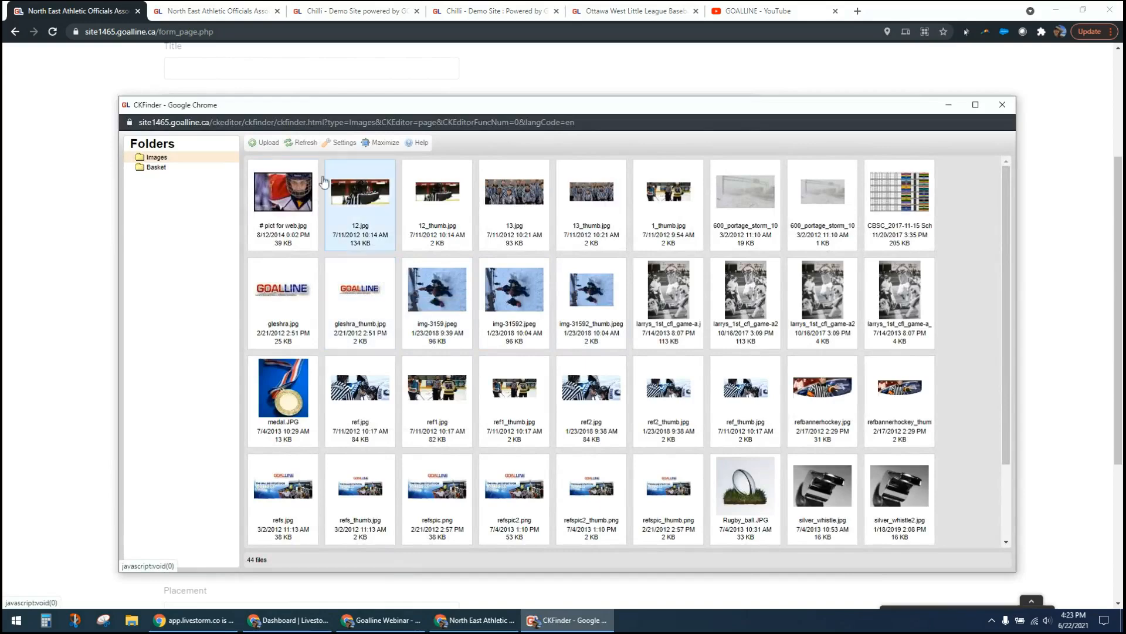
pyautogui.click(265, 146)
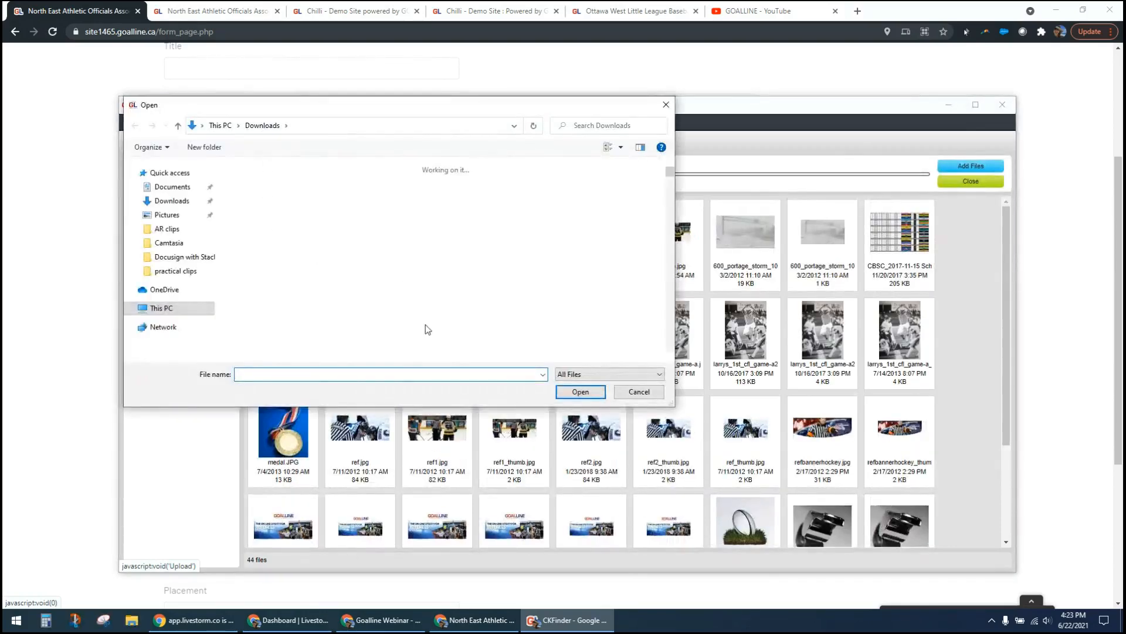
pyautogui.click(245, 274)
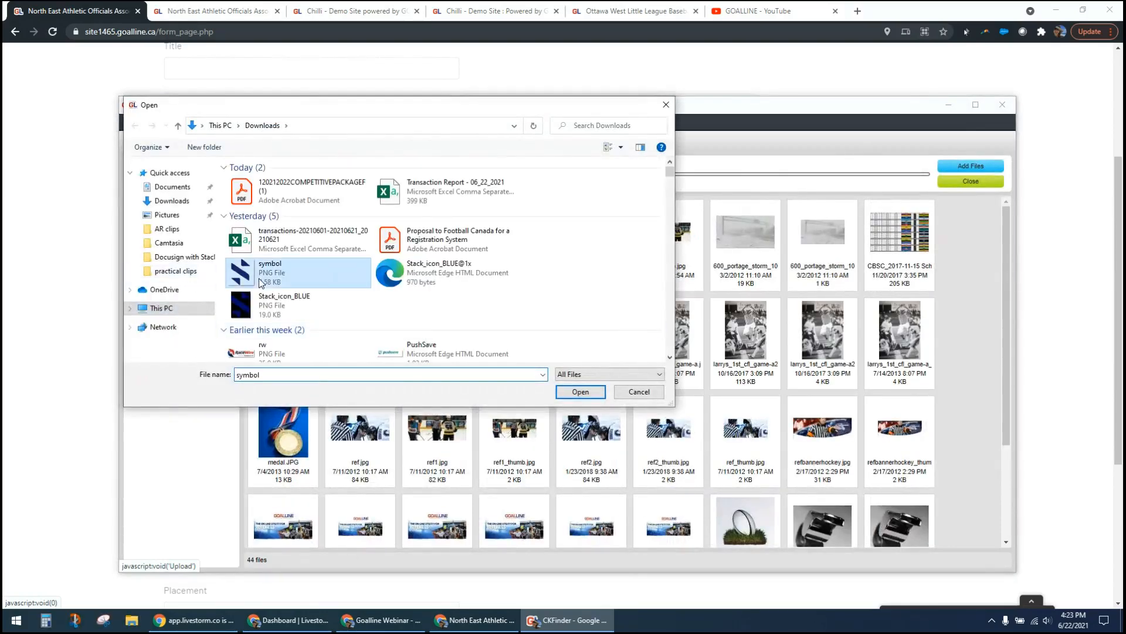
pyautogui.click(581, 392)
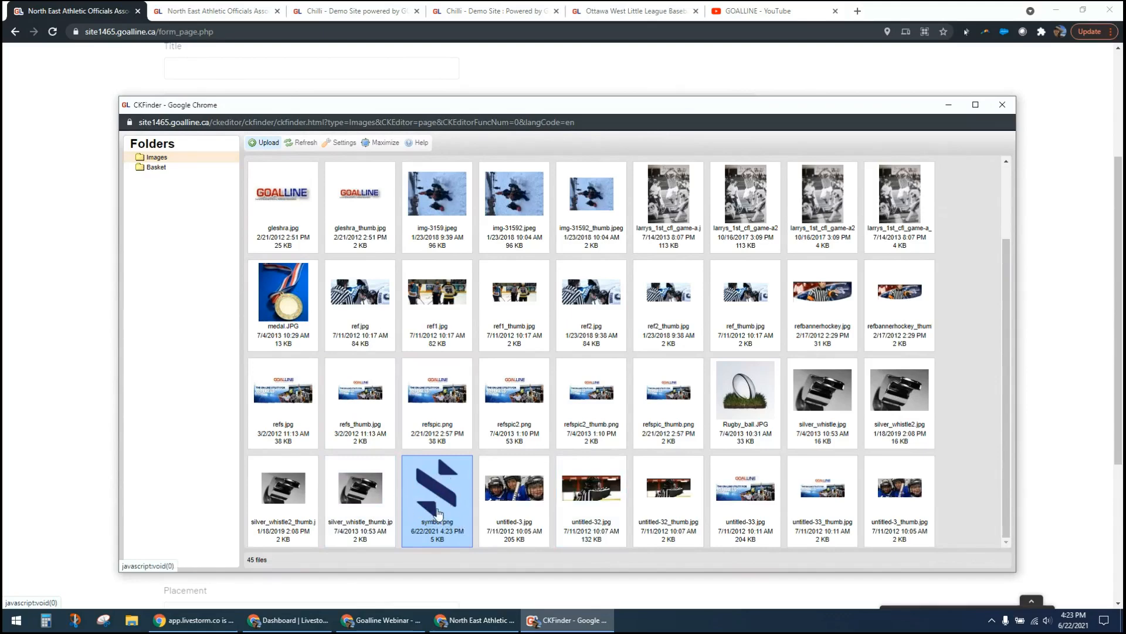
# Insert symbol.png beside the GOALLINE logo in the table, with a width and height of 200.
pyautogui.doubleClick(439, 488)
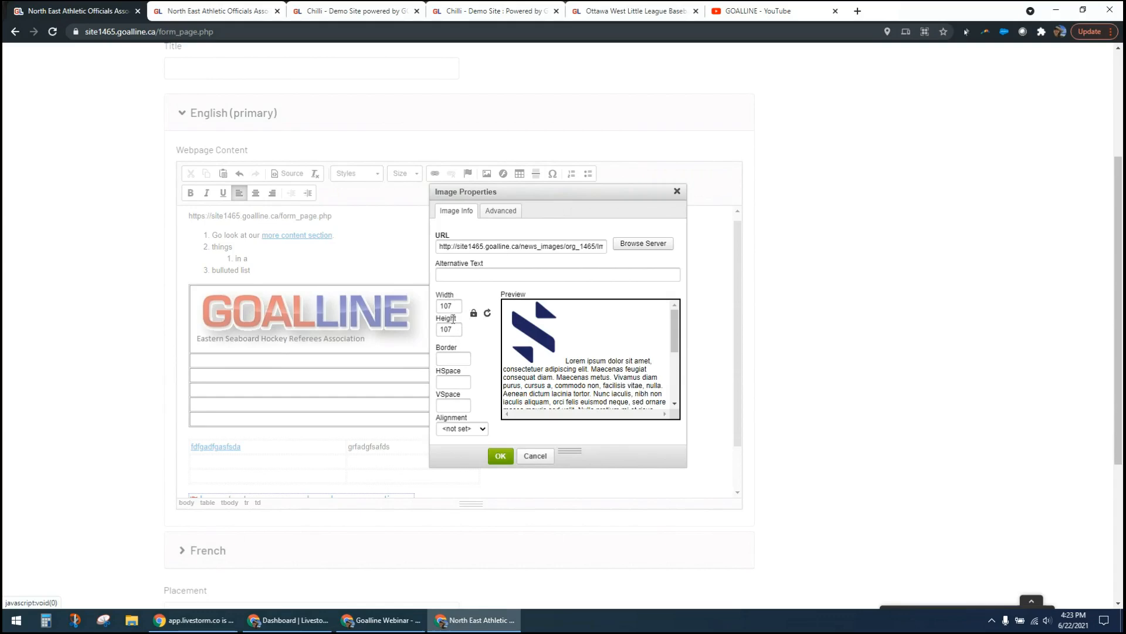
pyautogui.doubleClick(456, 304)
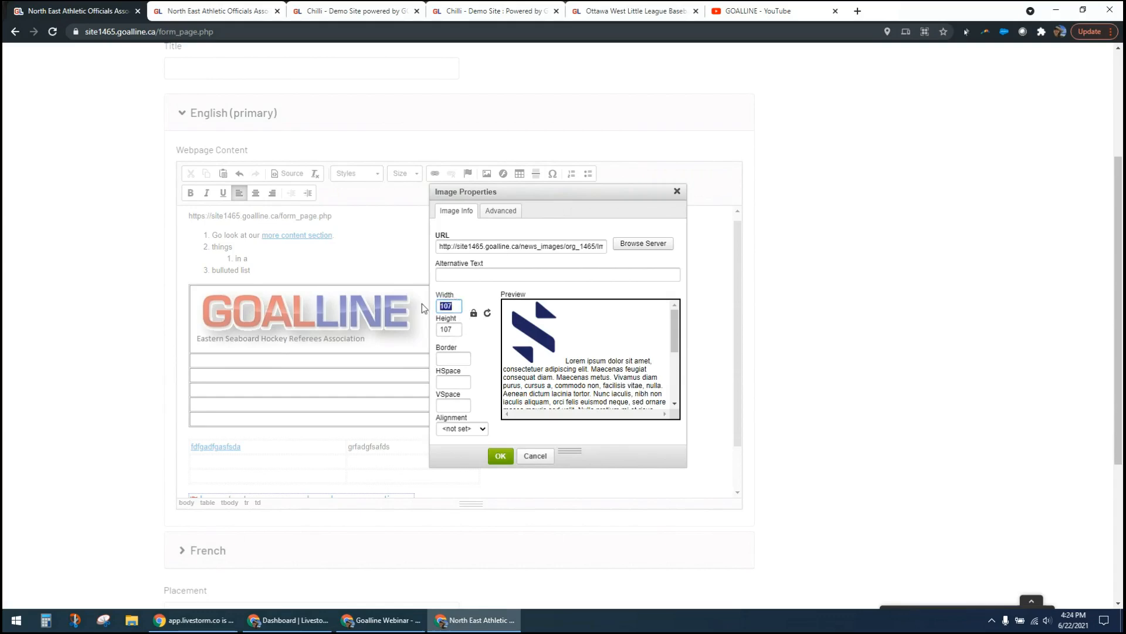
pyautogui.write('200')
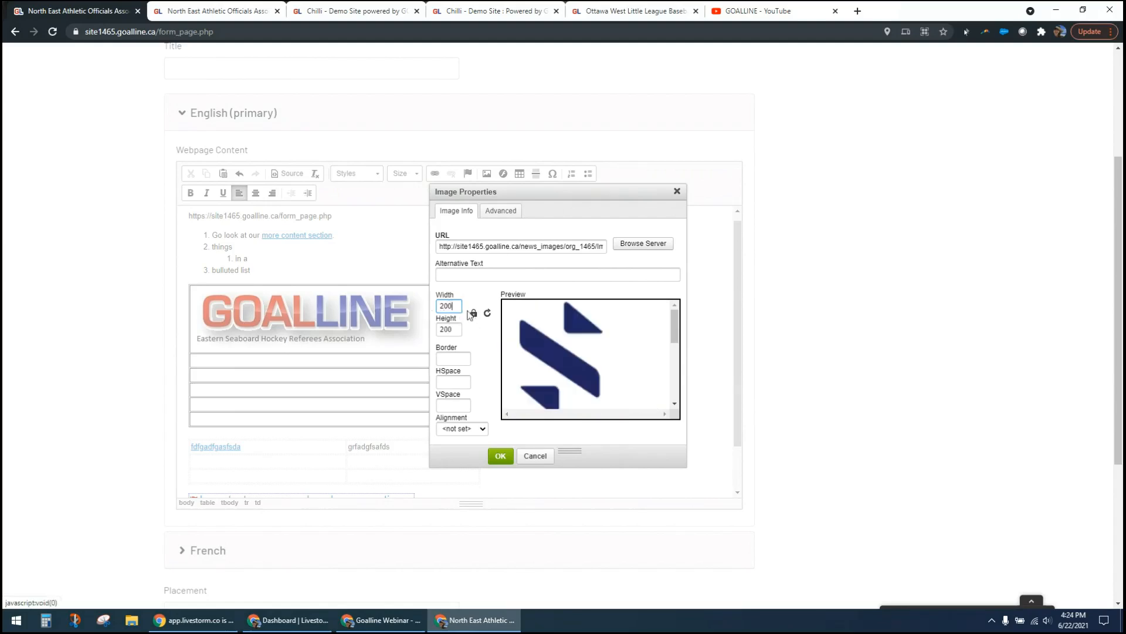
pyautogui.click(456, 329)
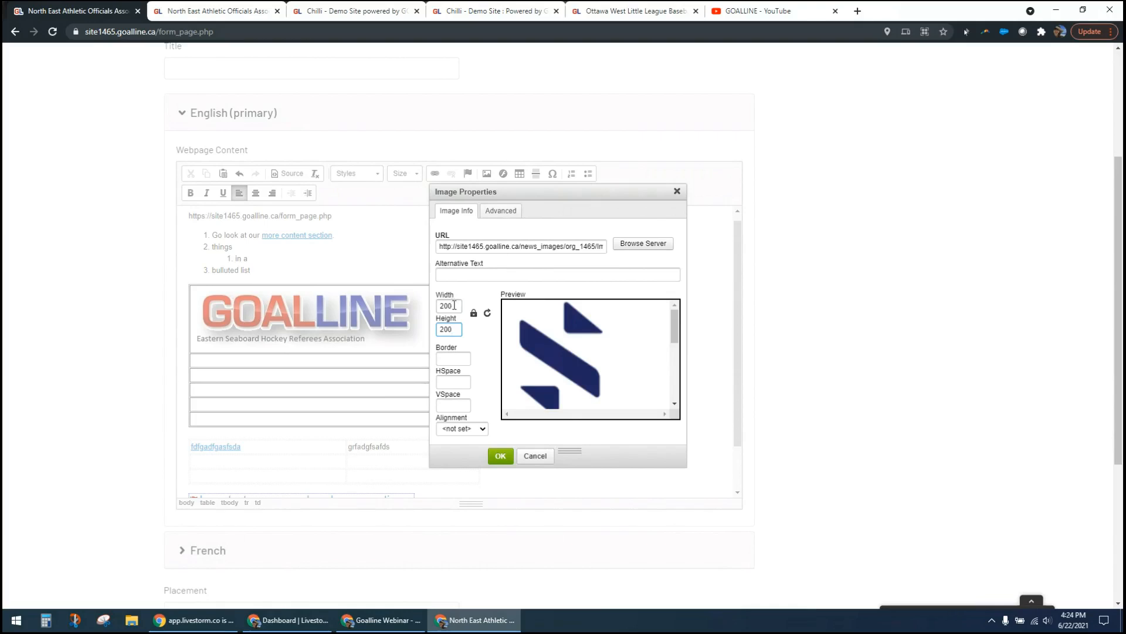
pyautogui.click(469, 339)
pyautogui.click(452, 359)
pyautogui.click(457, 382)
pyautogui.click(458, 401)
pyautogui.click(500, 458)
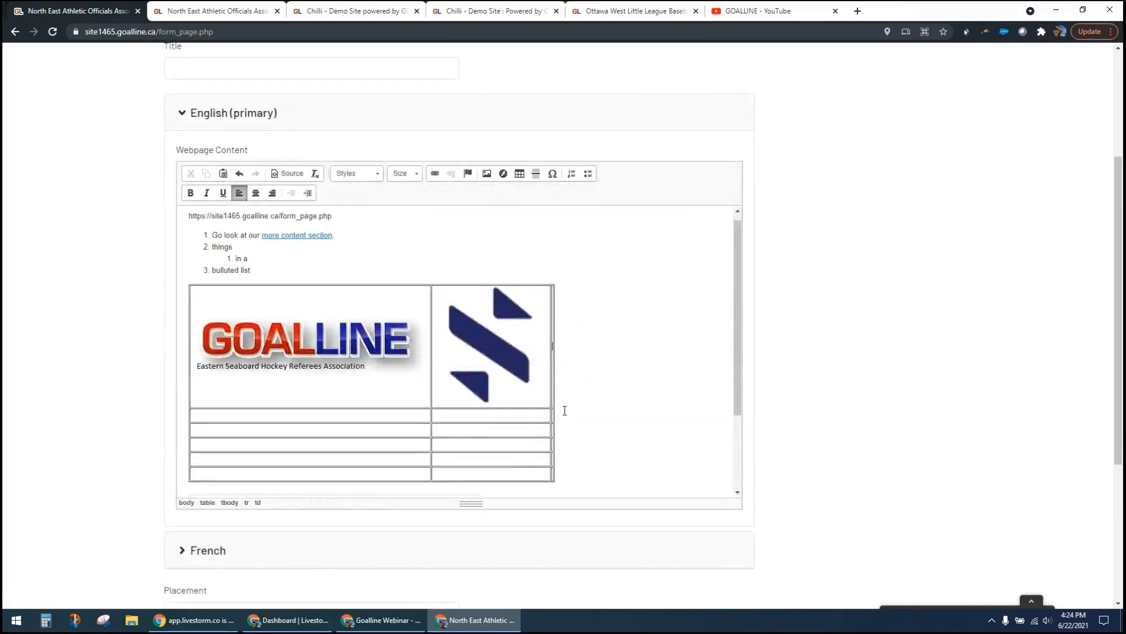
# Insert the server image medal.JPG into the third cell of the table's first row.
pyautogui.click(487, 173)
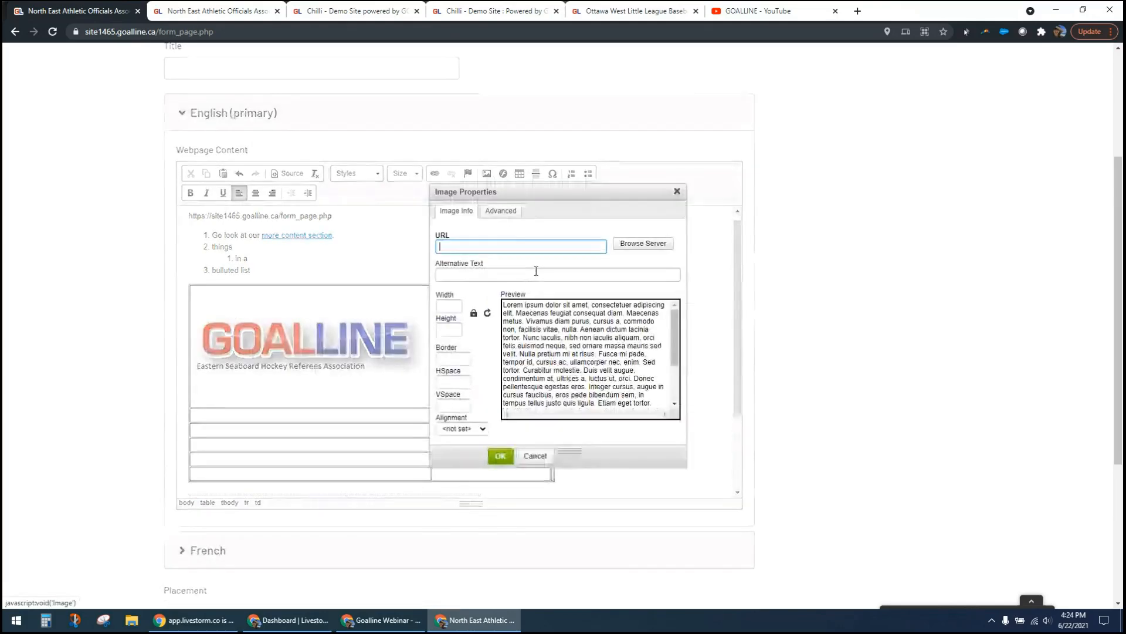
pyautogui.click(627, 244)
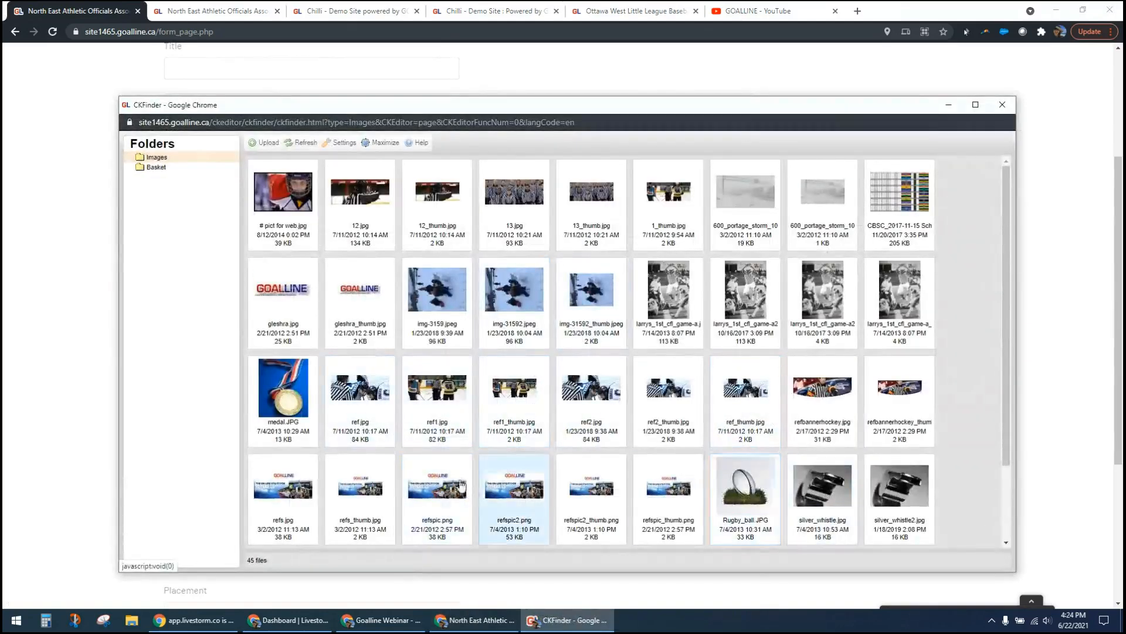
pyautogui.click(289, 399)
pyautogui.doubleClick(289, 399)
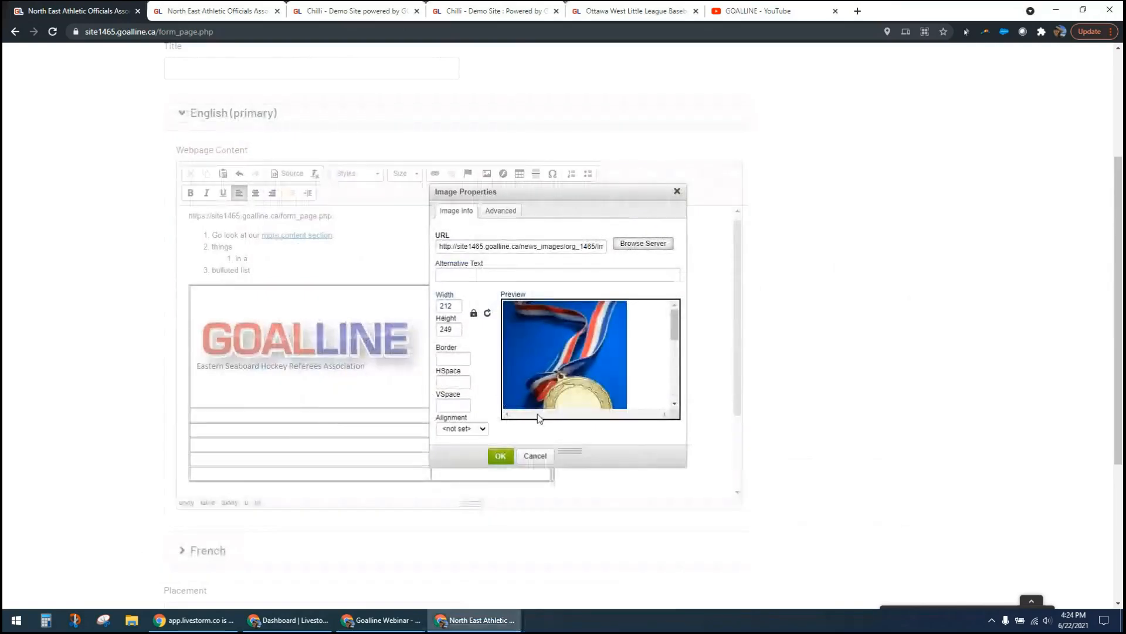
pyautogui.click(501, 456)
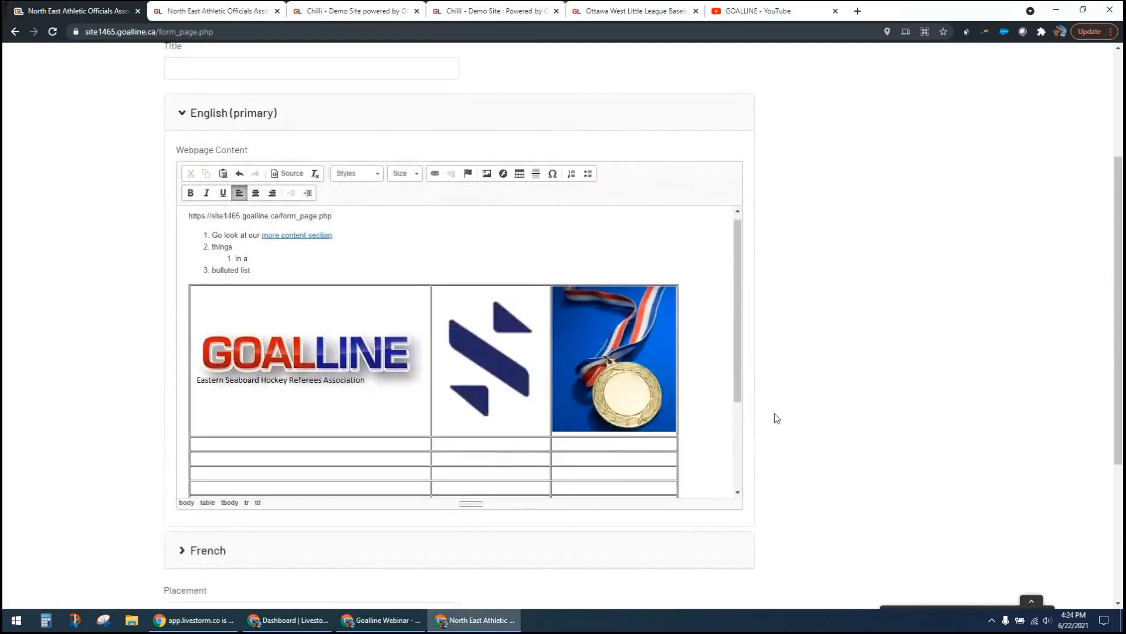
pyautogui.click(722, 417)
pyautogui.click(275, 363)
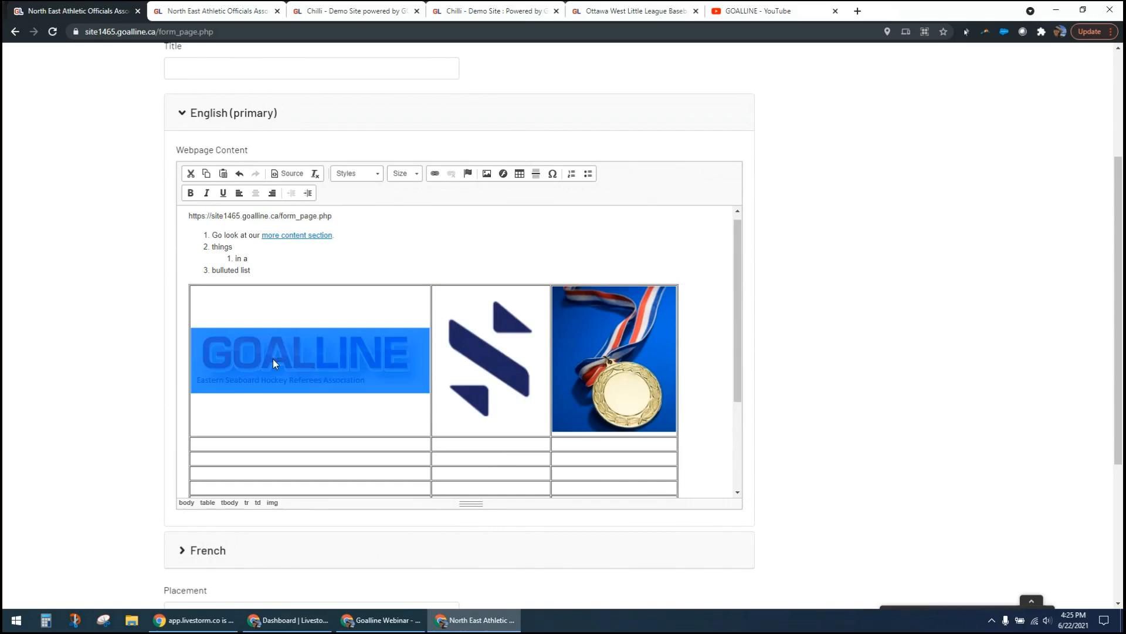
pyautogui.click(434, 174)
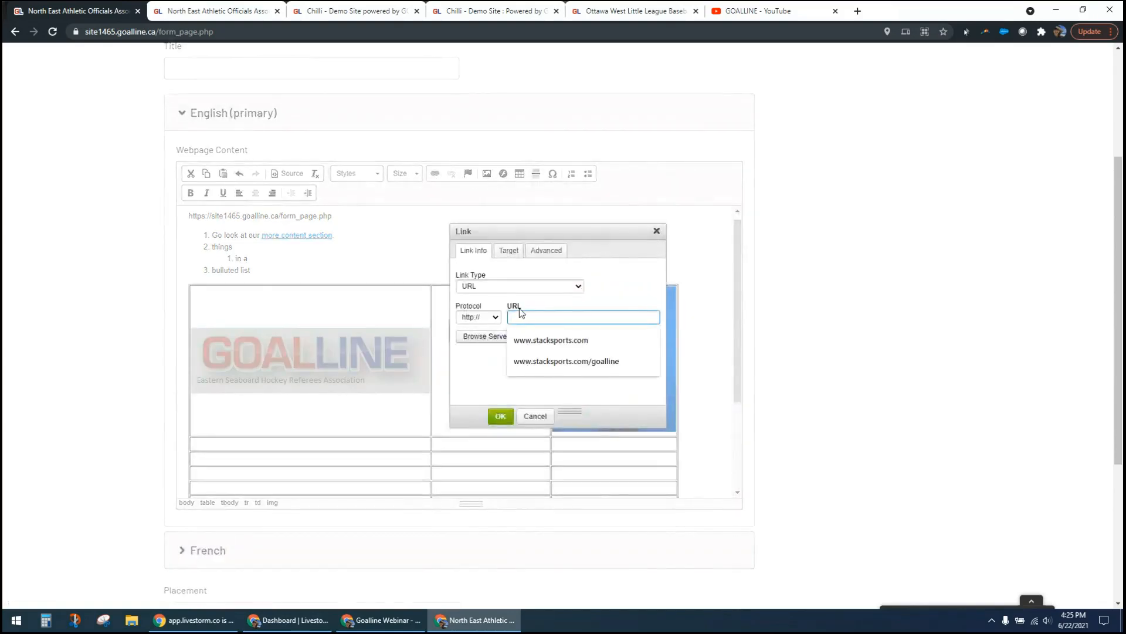
pyautogui.click(552, 341)
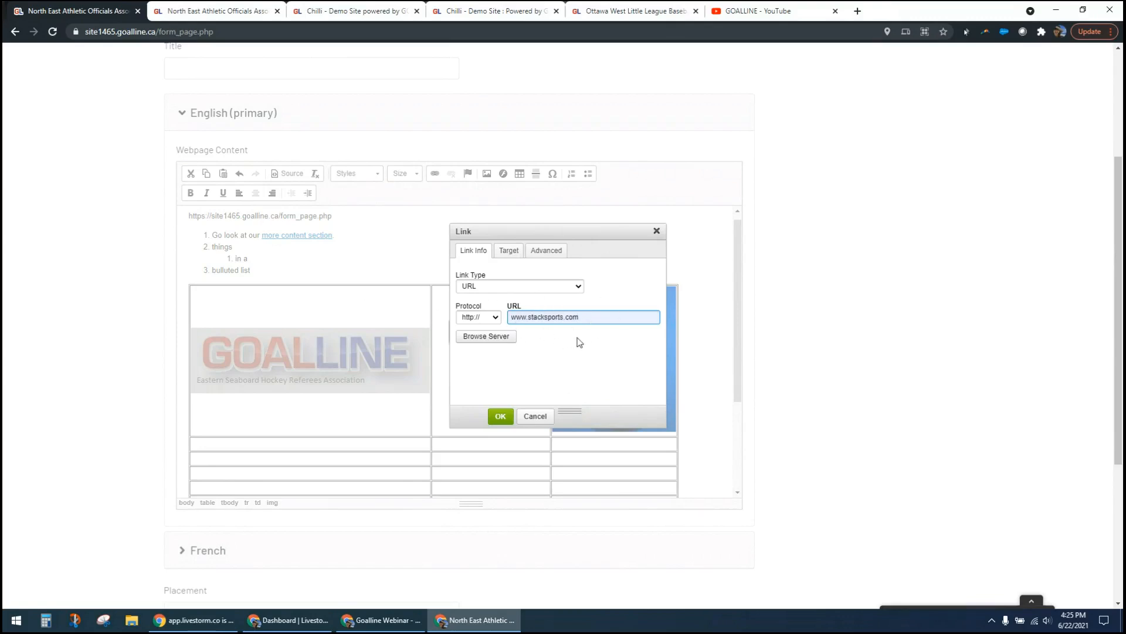
pyautogui.click(507, 418)
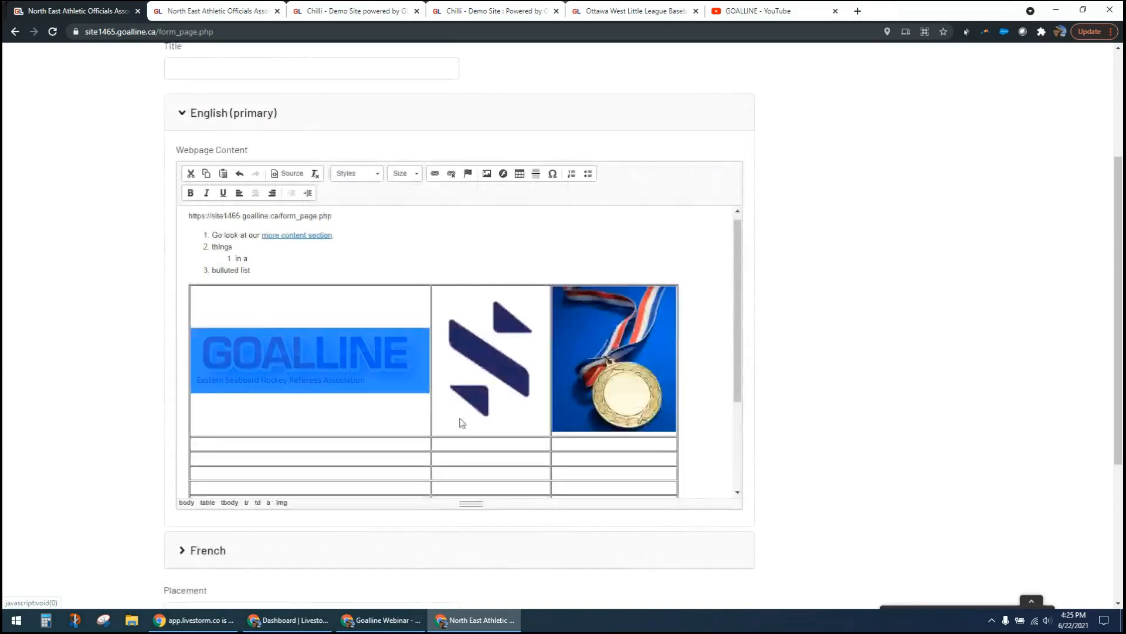
pyautogui.click(347, 412)
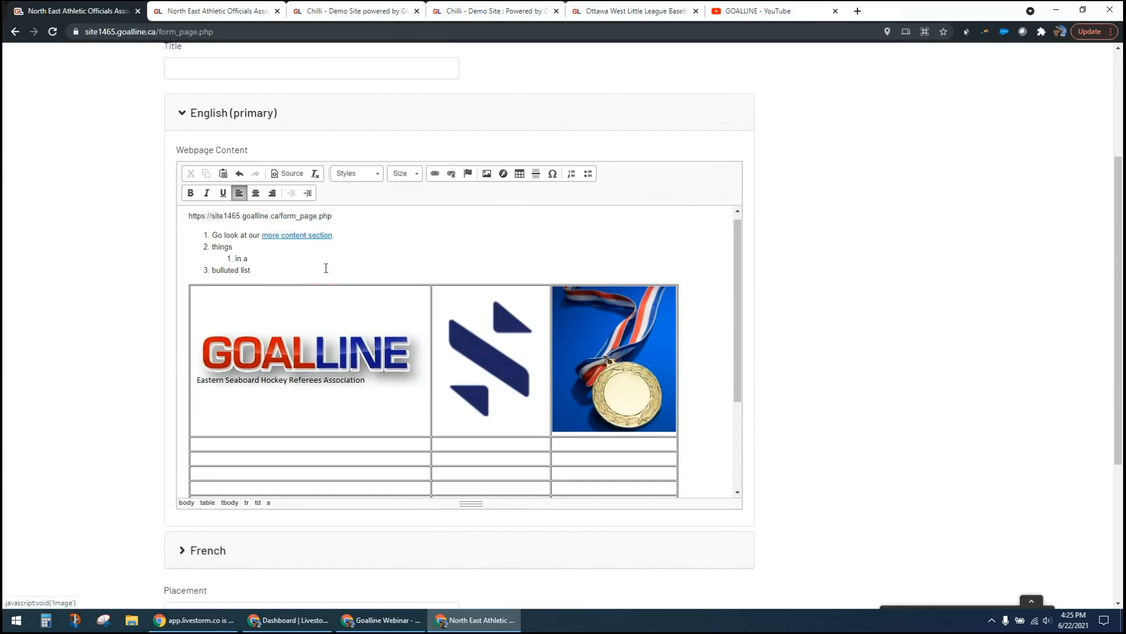
# Add an empty line between the numbered list and the table, and start inserting a Flash video there from a YouTube link.
pyautogui.click(270, 270)
pyautogui.press('Return')
pyautogui.press('Return')
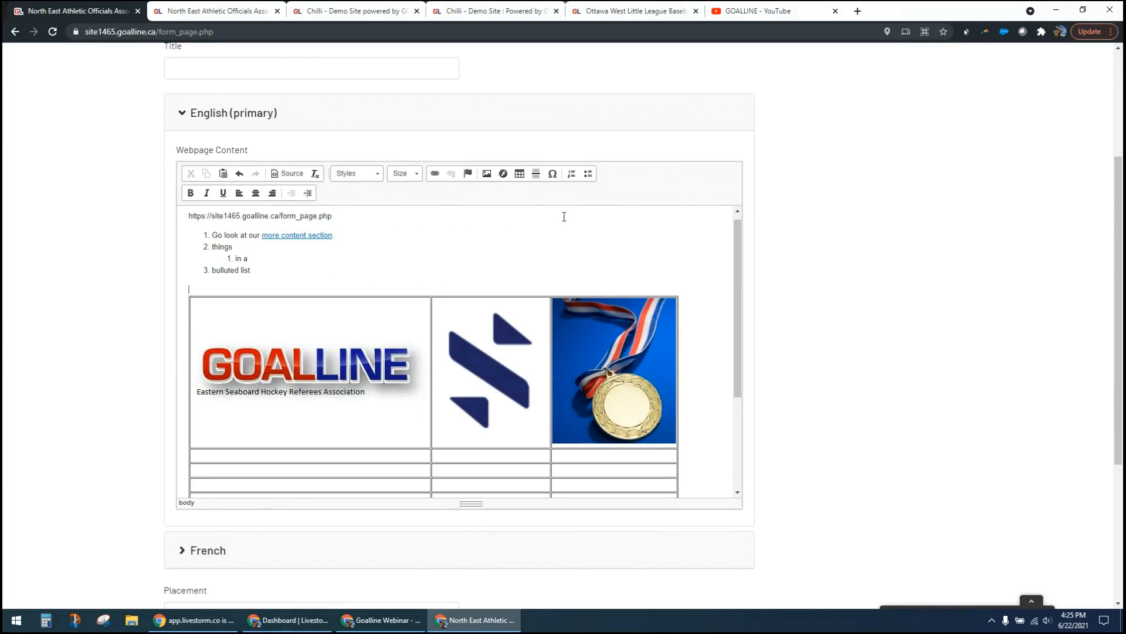
pyautogui.click(503, 175)
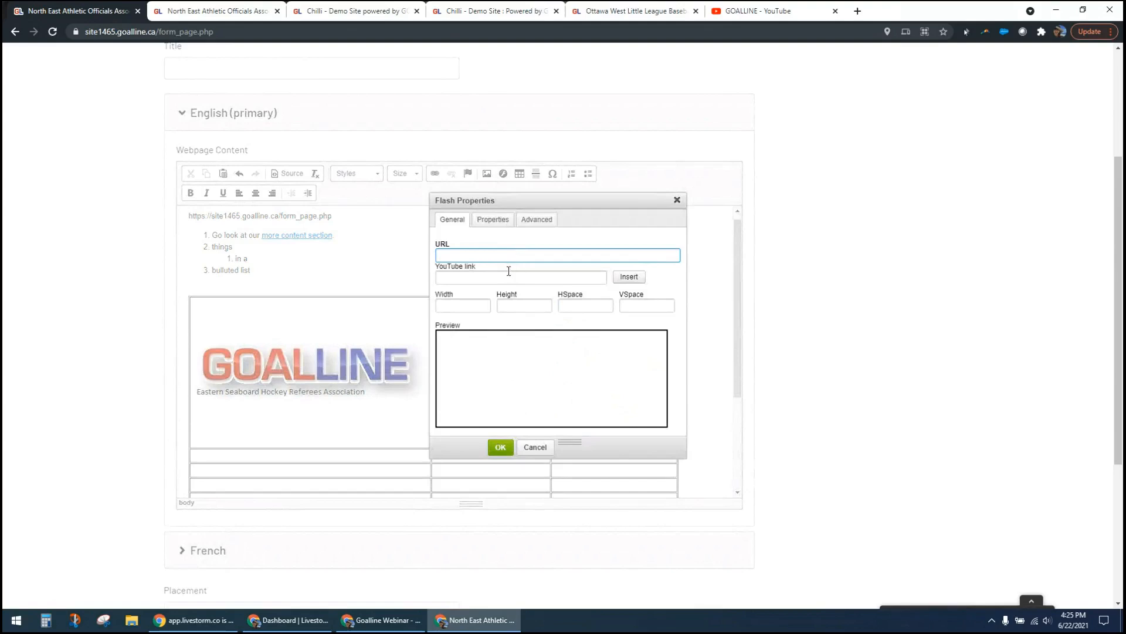
pyautogui.click(484, 277)
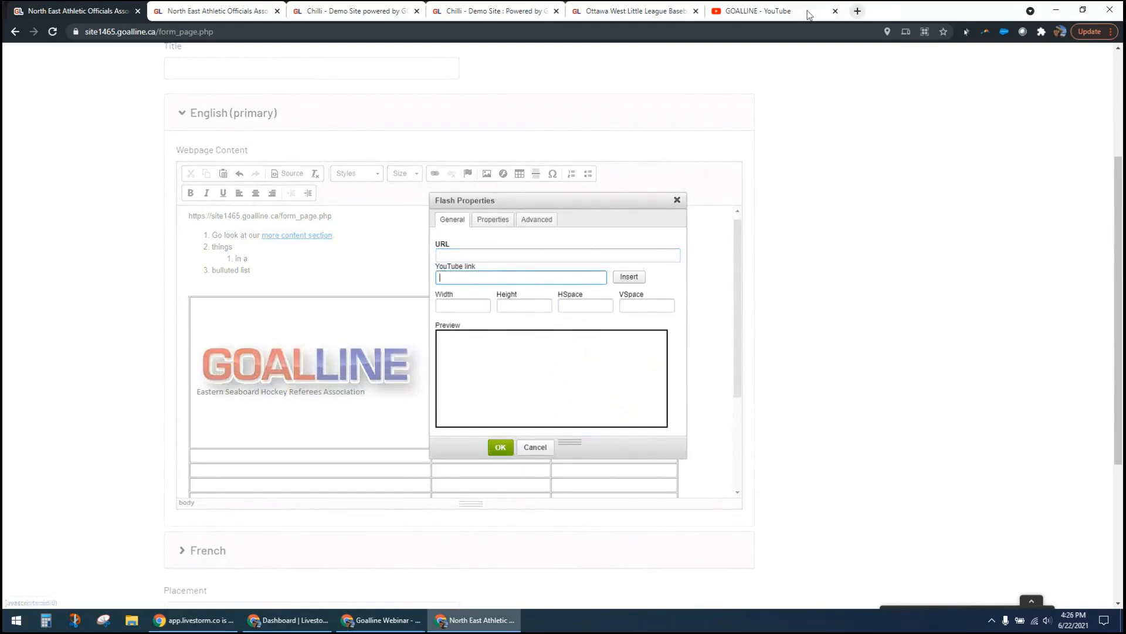
# Copy the web address of the video "Webinar - Running a Tournament" from the GOALLINE YouTube channel, pausing its playback.
pyautogui.click(778, 11)
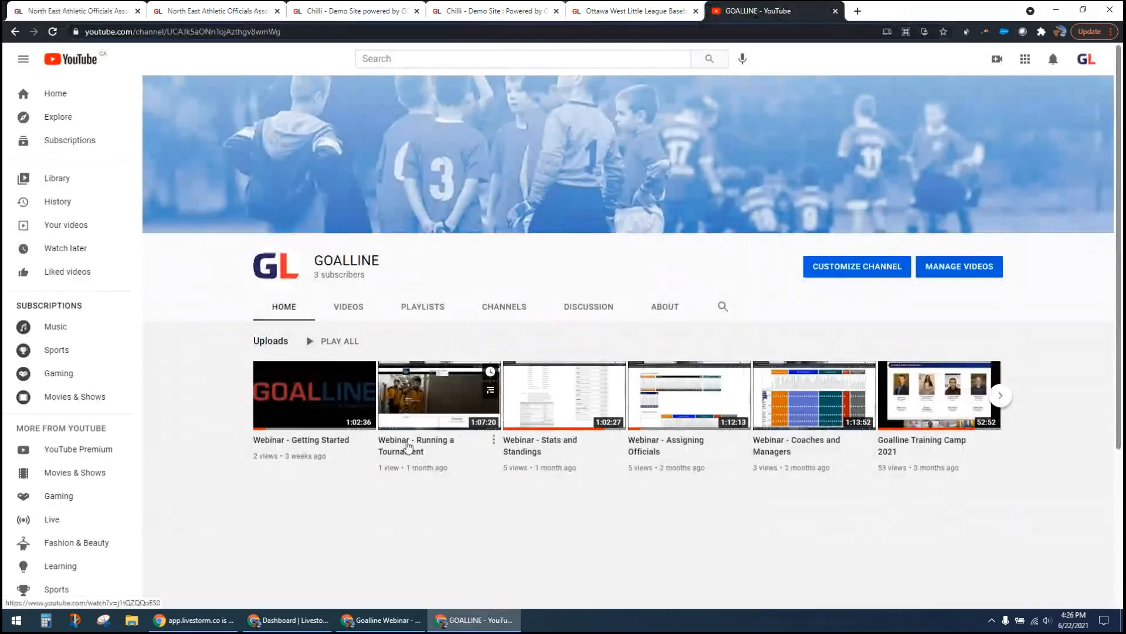
pyautogui.click(406, 441)
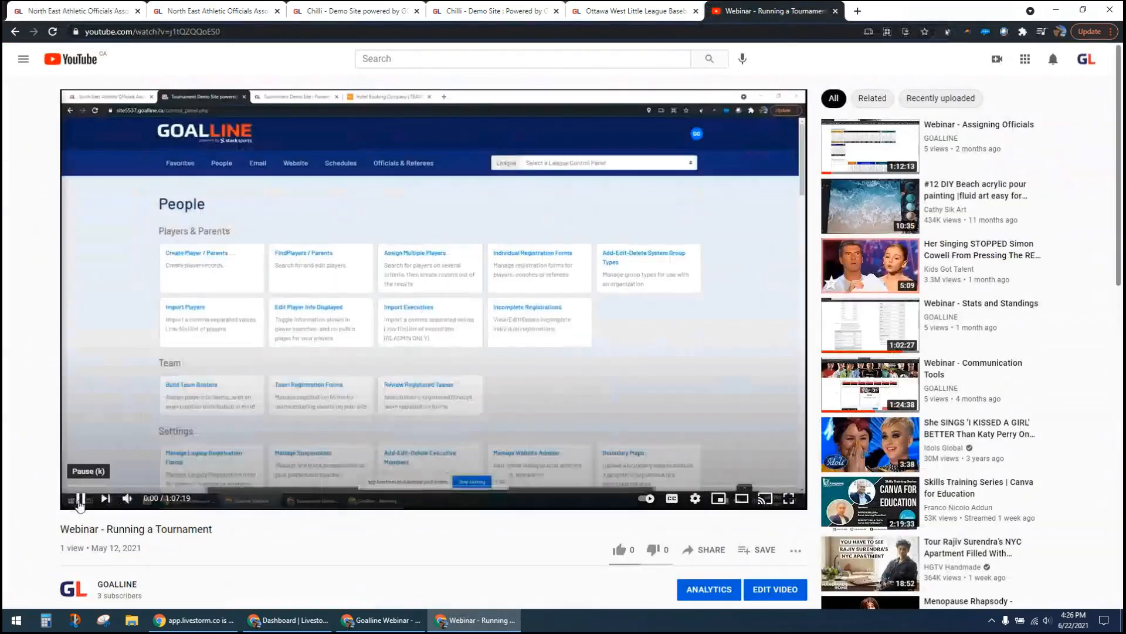
pyautogui.click(79, 500)
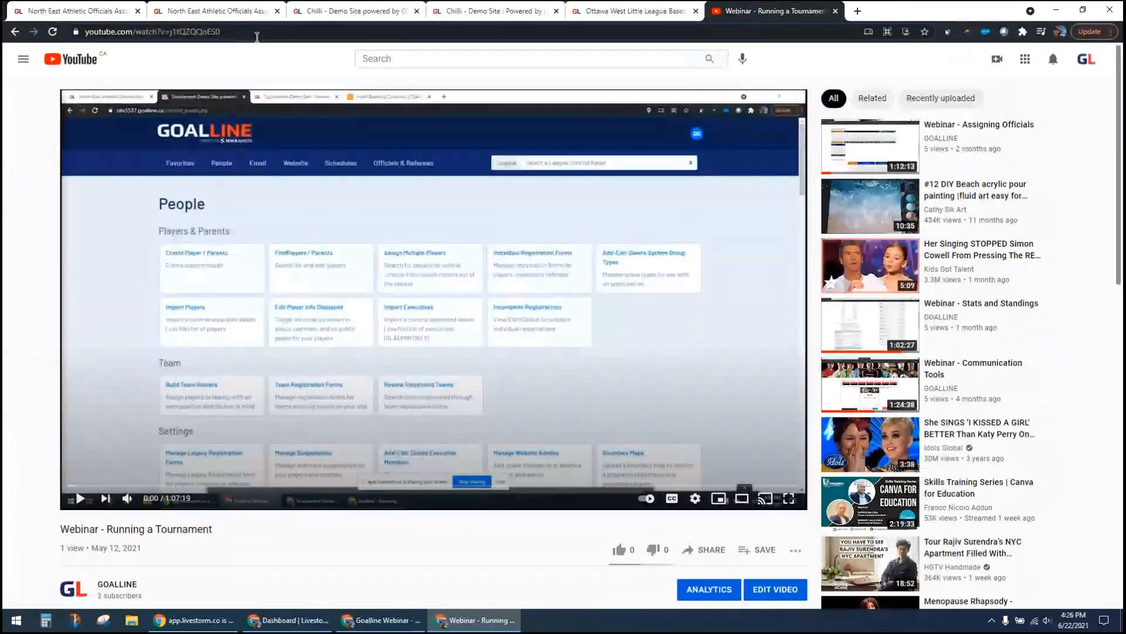
pyautogui.click(252, 32)
pyautogui.hotkey('ctrl', 'c')
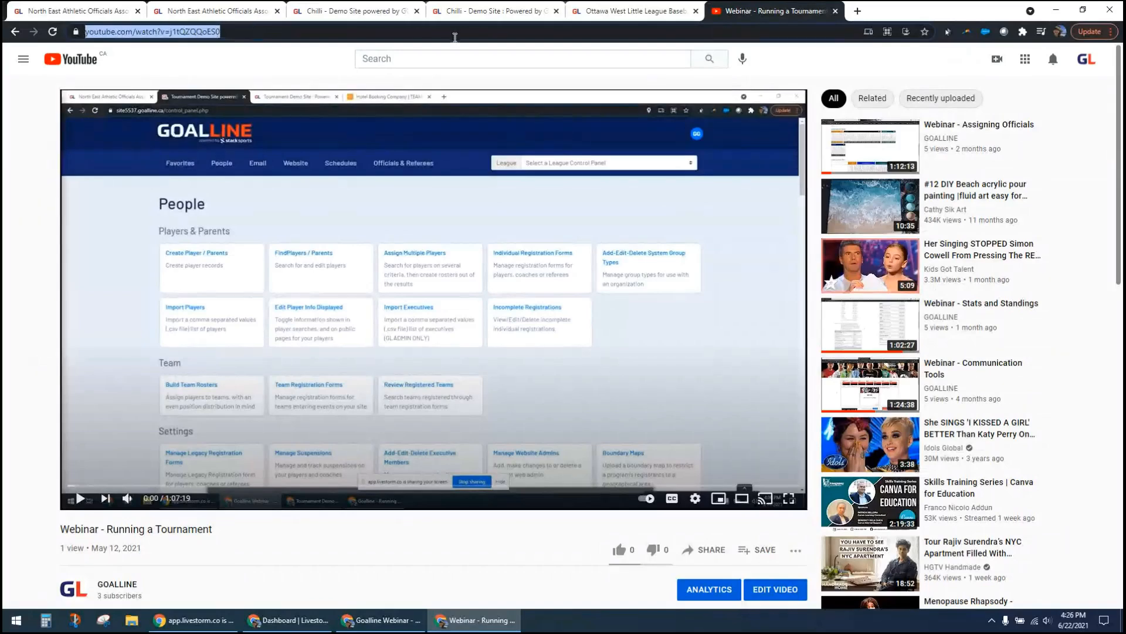
# Embed the copied YouTube video in the webpage content above the table, leaving its width and height blank.
pyautogui.click(212, 11)
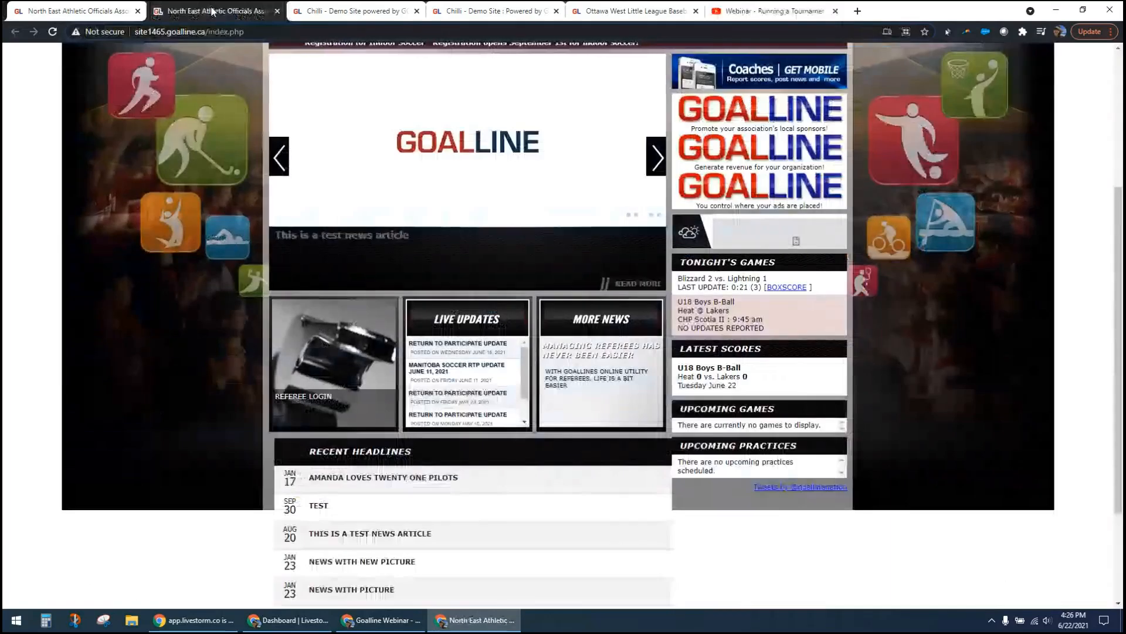
pyautogui.click(77, 11)
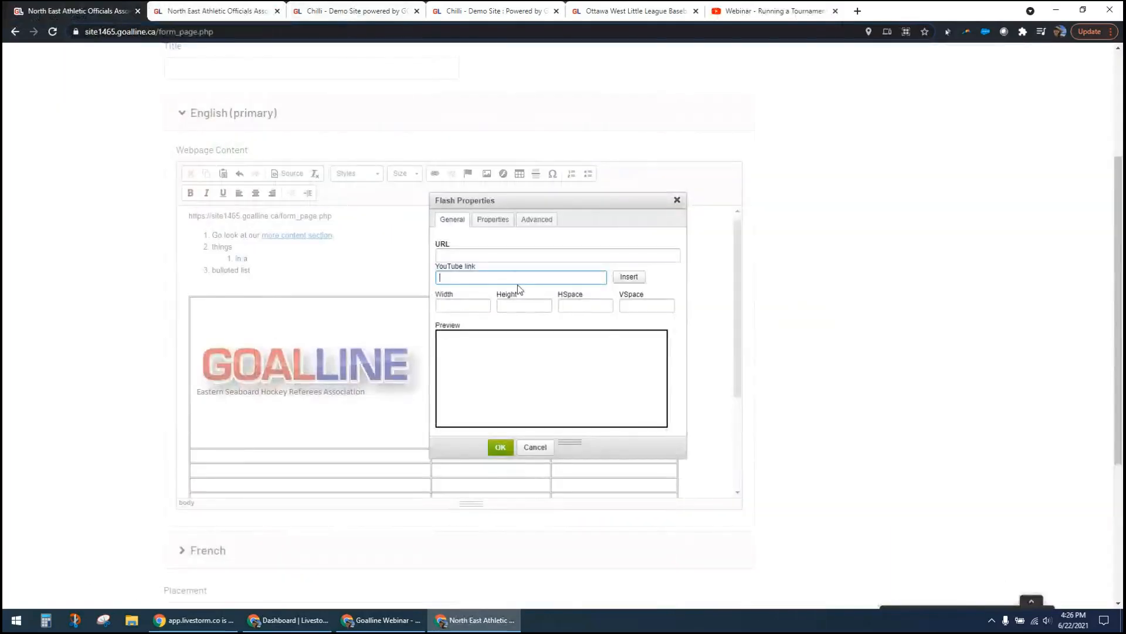
pyautogui.hotkey('ctrl', 'v')
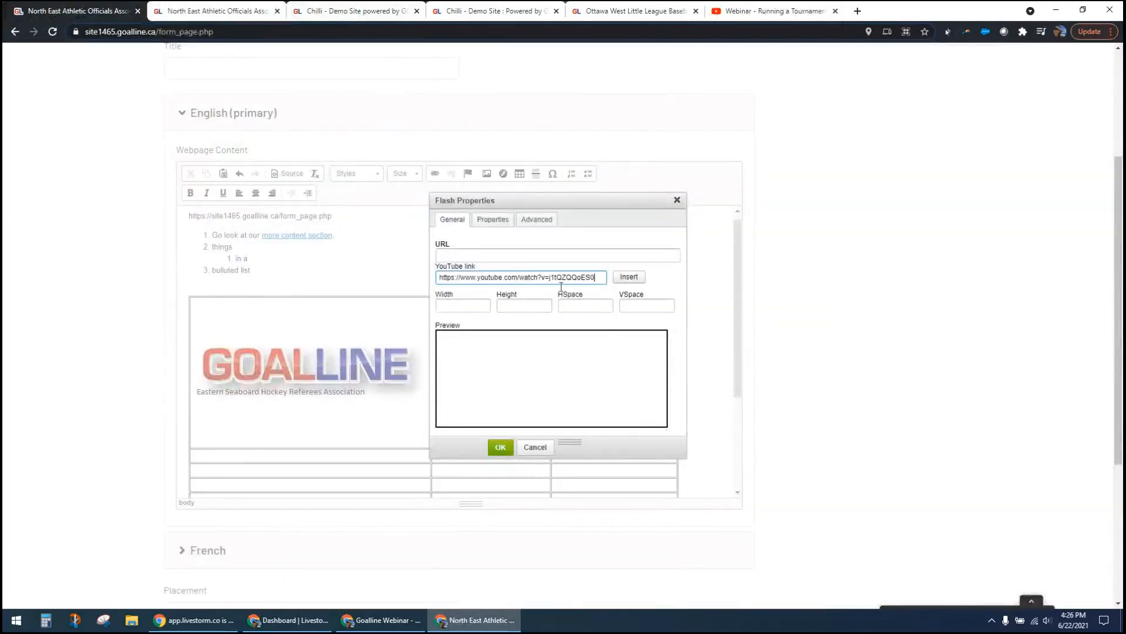
pyautogui.click(629, 278)
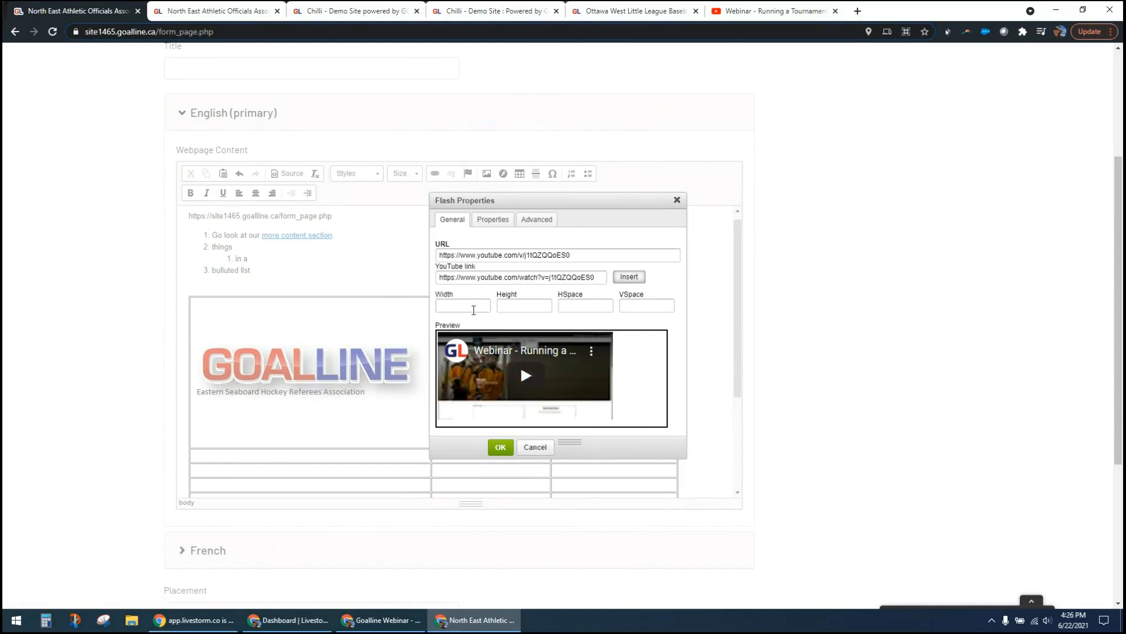
pyautogui.click(472, 304)
pyautogui.click(532, 305)
pyautogui.moveTo(455, 306); pyautogui.dragTo(437, 308)
pyautogui.press('BackSpace')
pyautogui.click(555, 320)
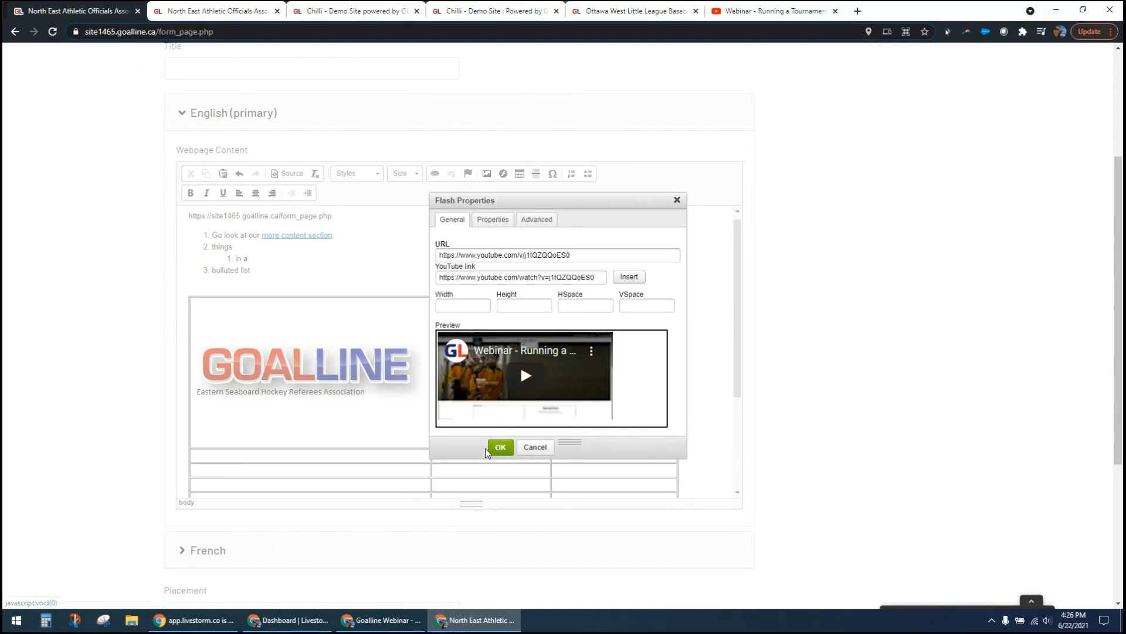
pyautogui.click(500, 448)
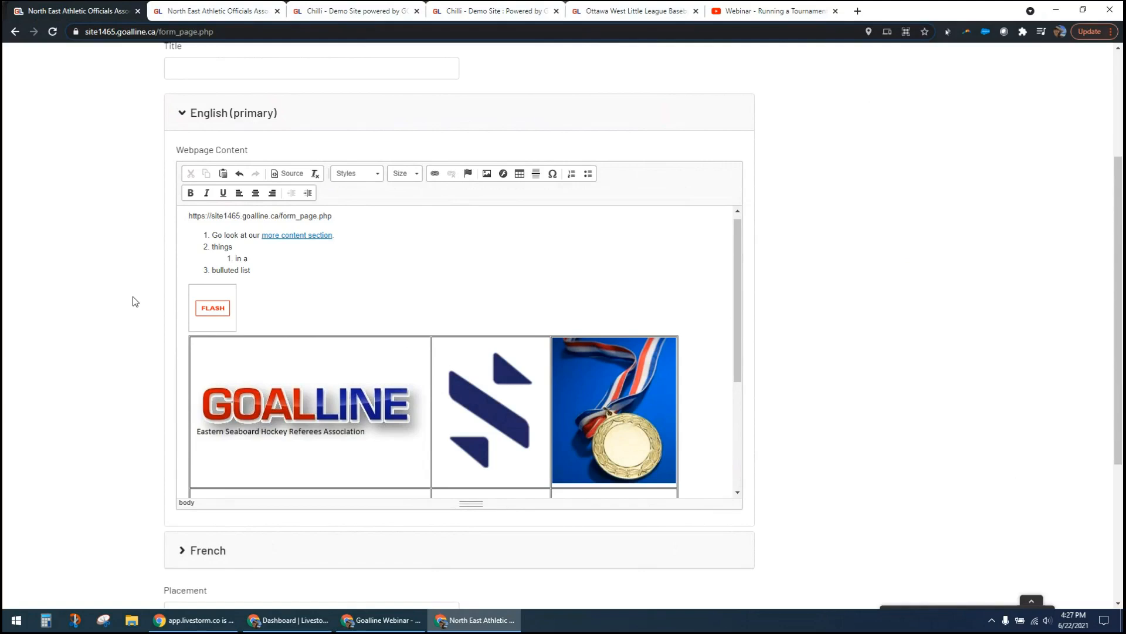
# Title the new webpage "Sub Page for About Us".
pyautogui.scroll(2, 133, 296)
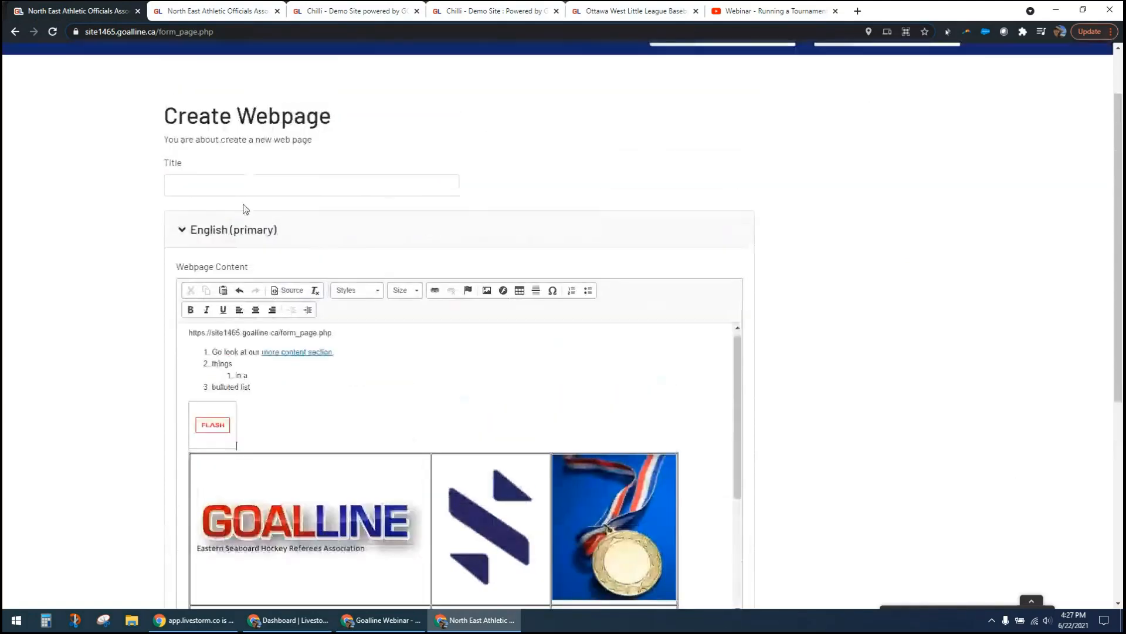
pyautogui.click(240, 185)
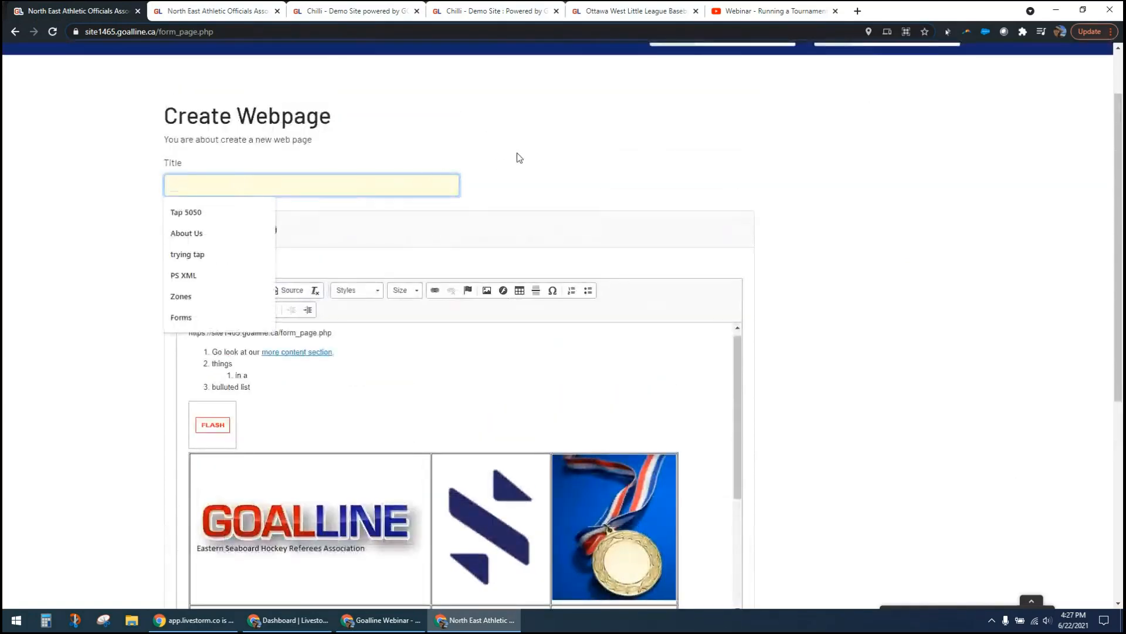
pyautogui.write('Sub')
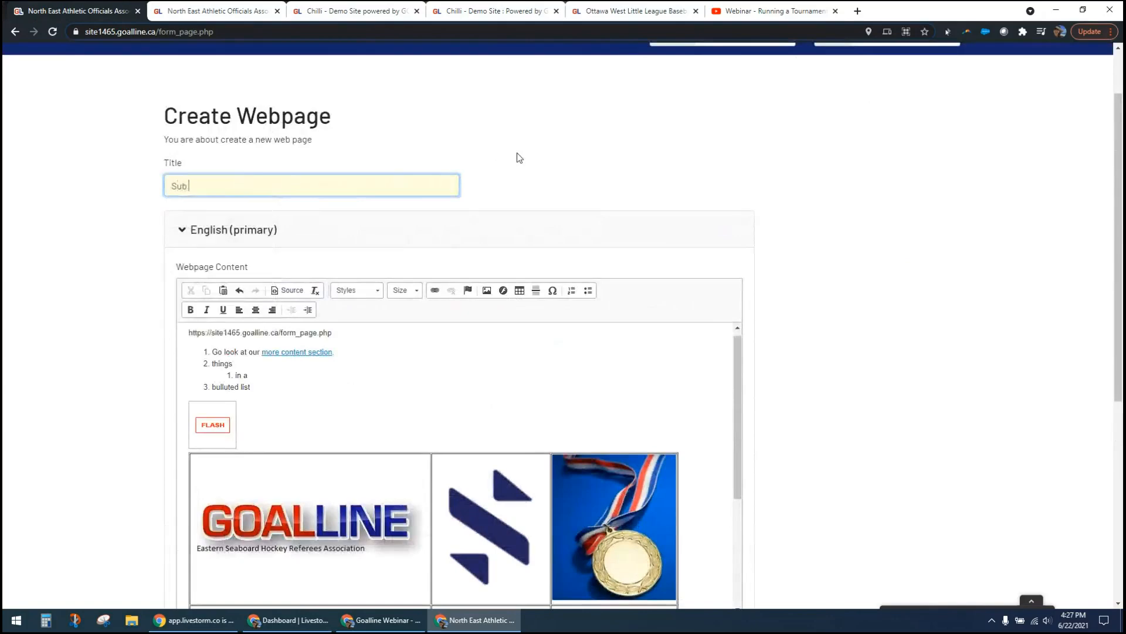
pyautogui.write(' Page for About Us')
pyautogui.click(93, 421)
# Set the webpage's menu placement to About NEAOA and save the page.
pyautogui.scroll(-3, 100, 427)
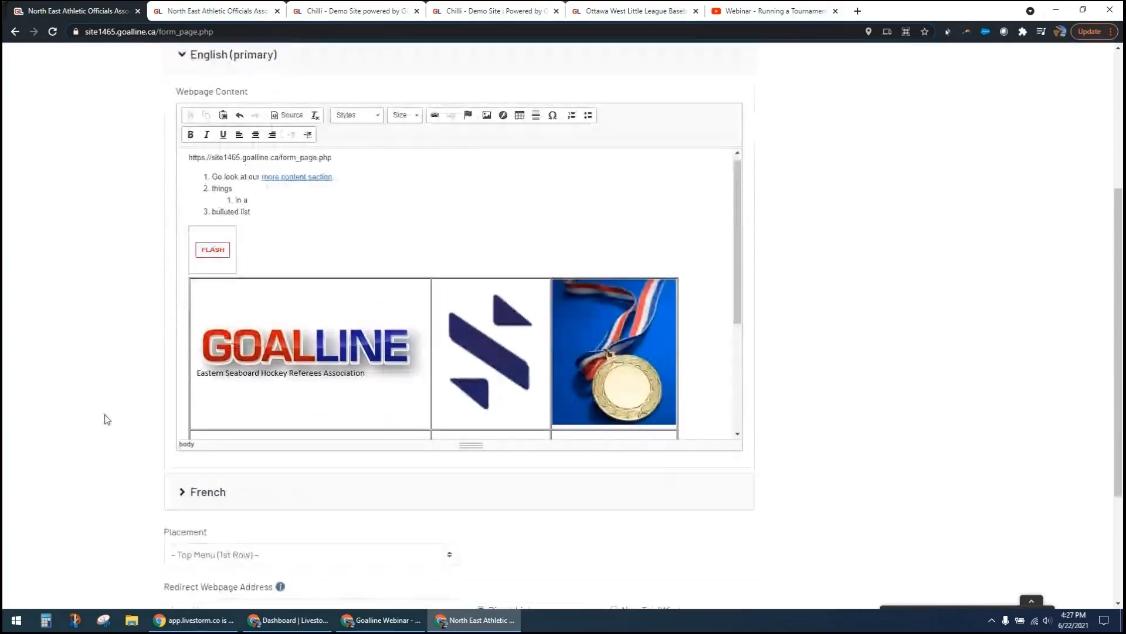
pyautogui.scroll(1, 120, 389)
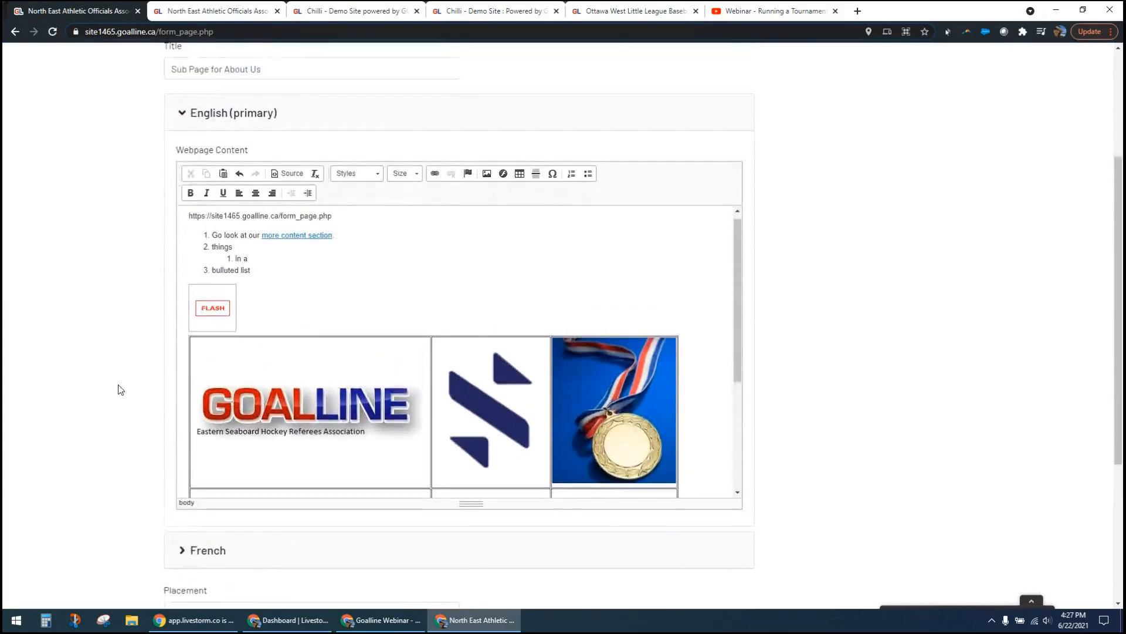
pyautogui.scroll(-4, 120, 390)
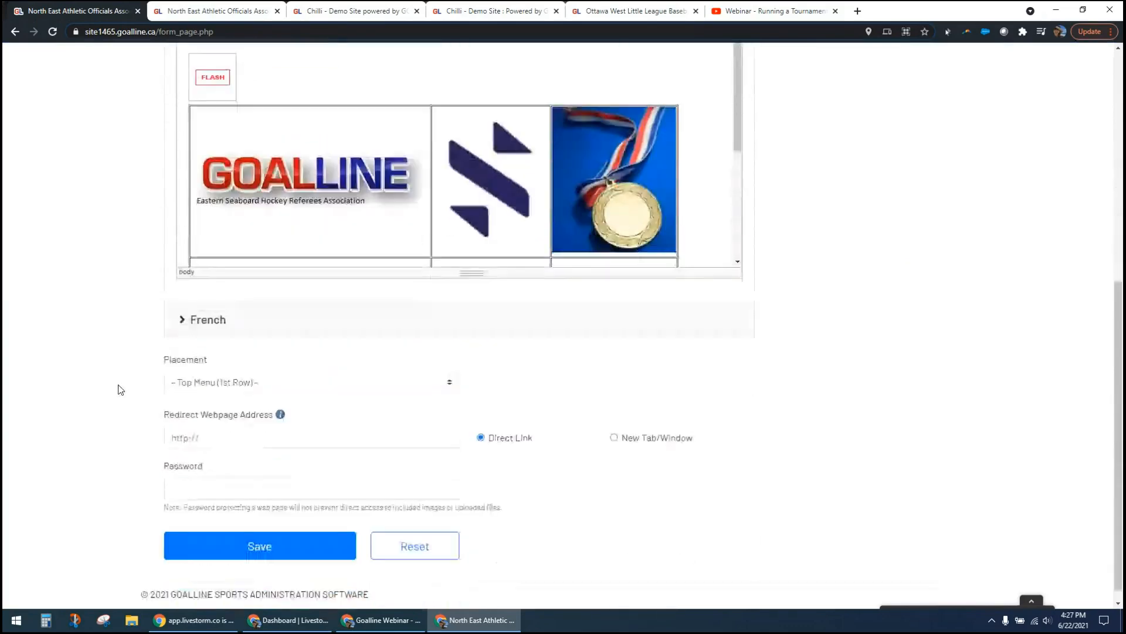
pyautogui.click(450, 368)
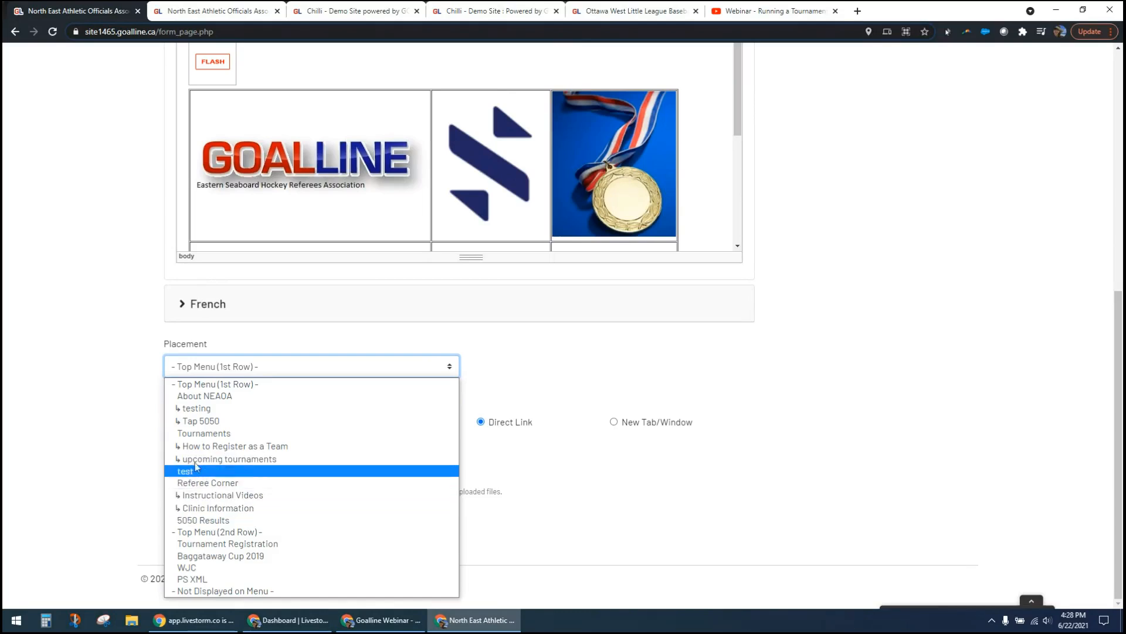
pyautogui.click(208, 397)
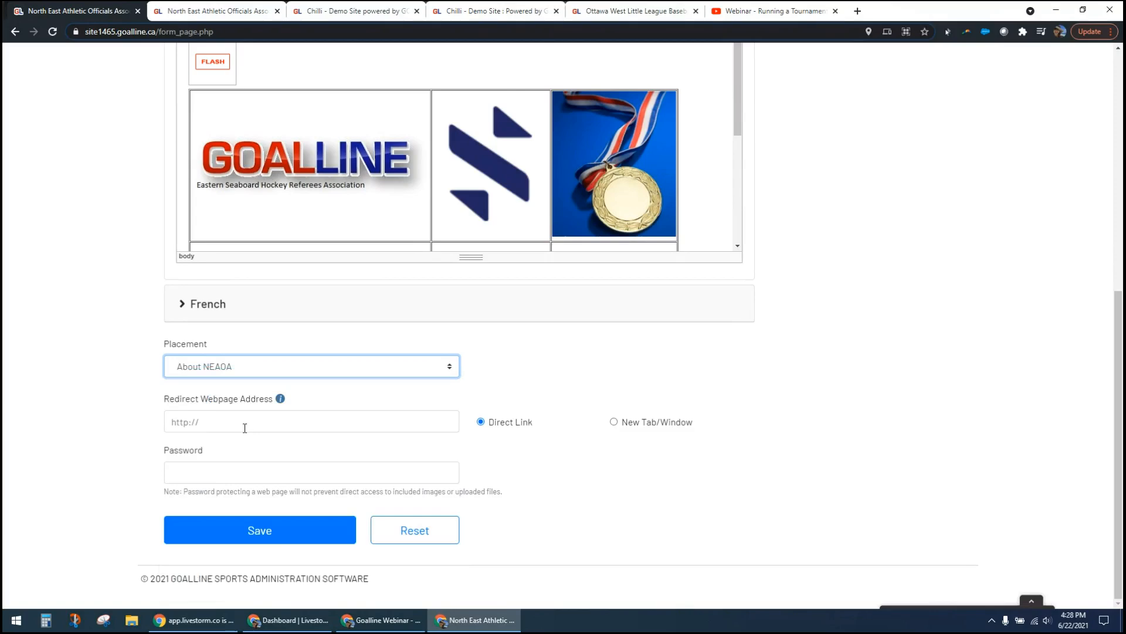
pyautogui.click(244, 370)
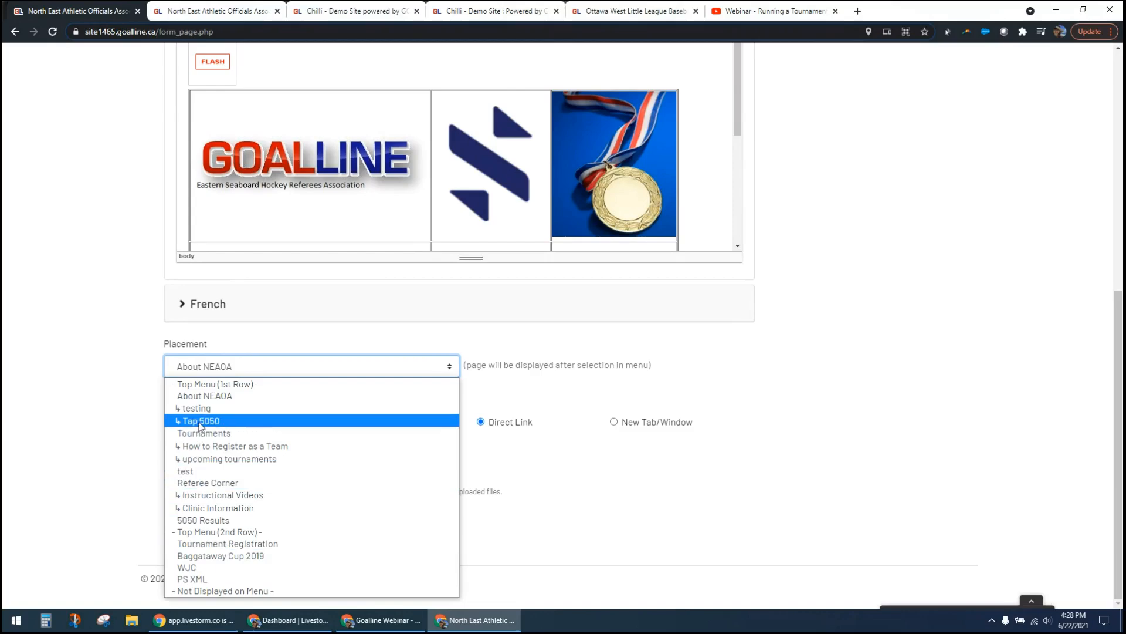
pyautogui.click(198, 397)
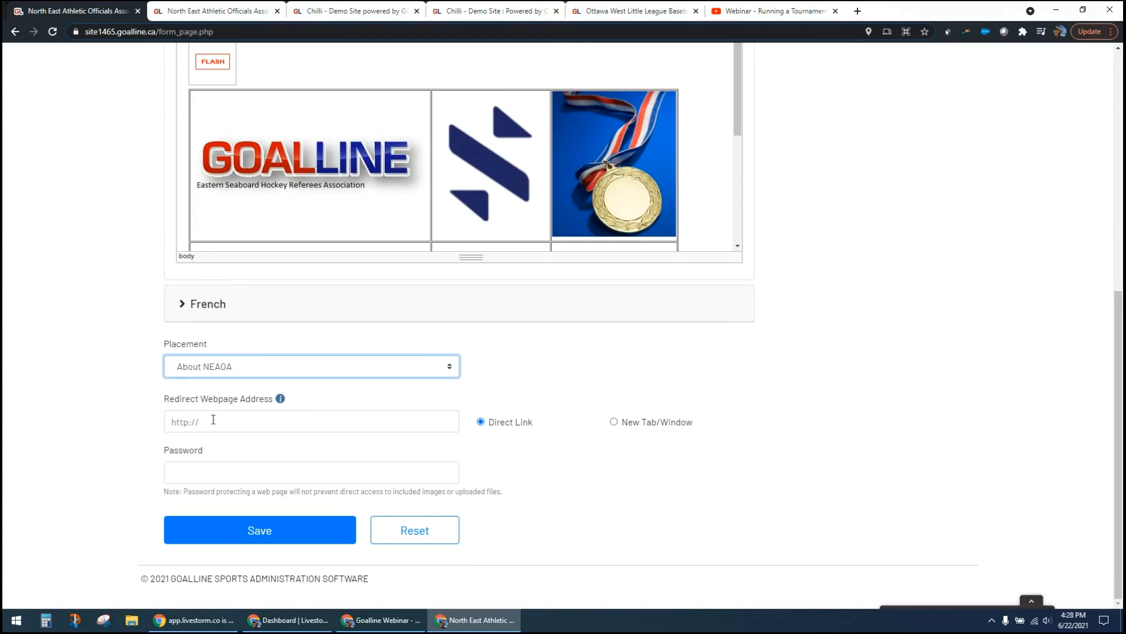
pyautogui.click(258, 531)
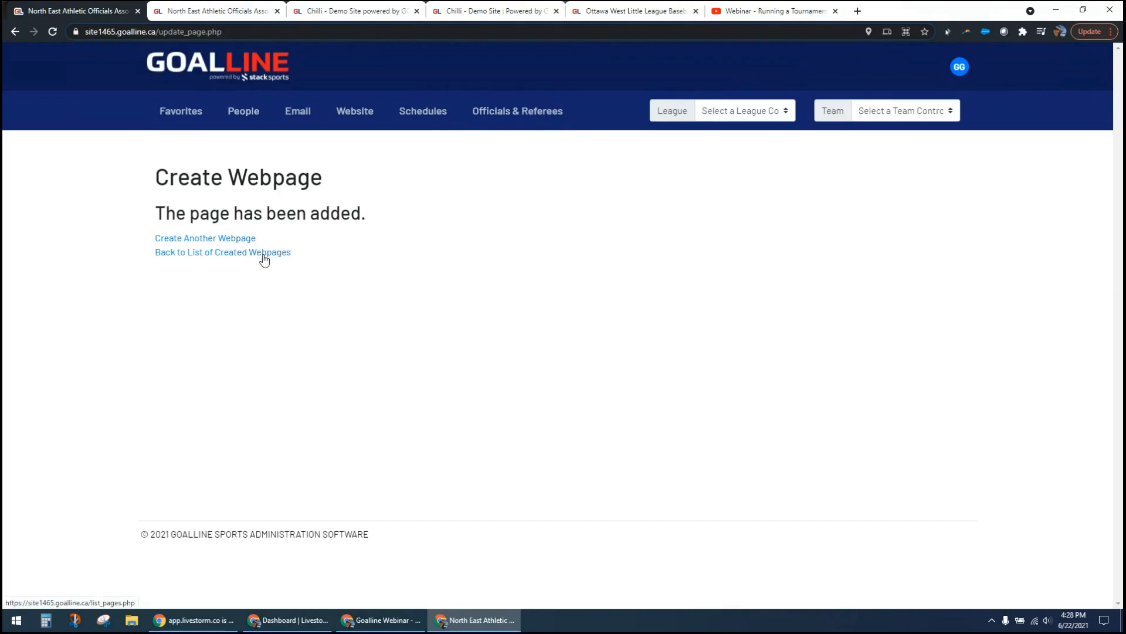
# Open Sub Page for About Us under About NEAOA on the public North East Athletic Officials Association site.
pyautogui.click(211, 11)
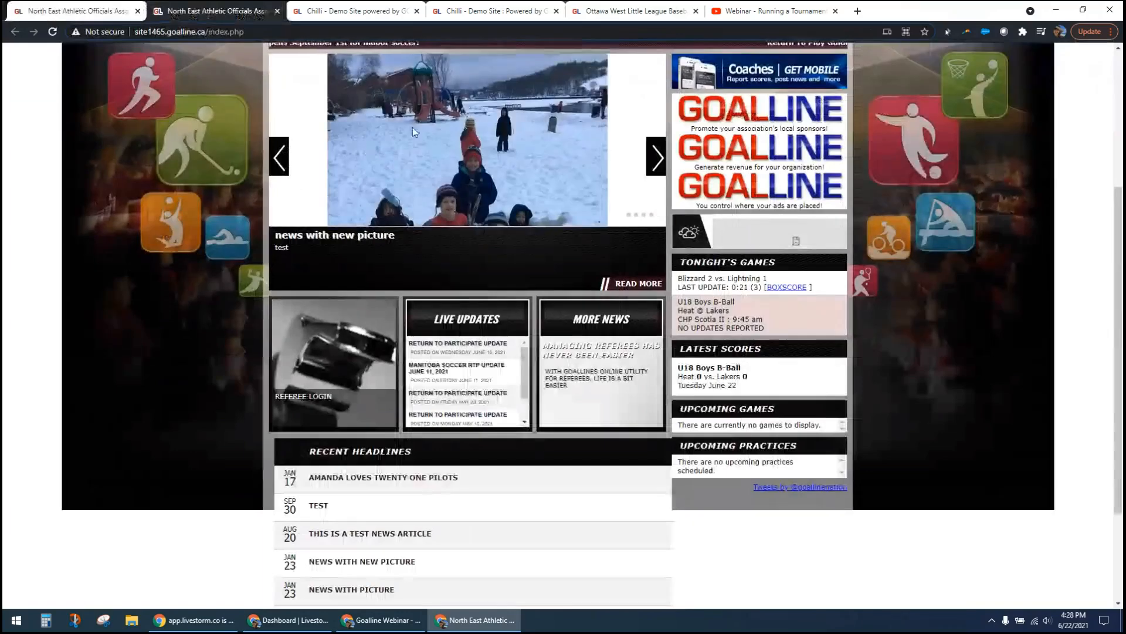
pyautogui.scroll(4, 209, 467)
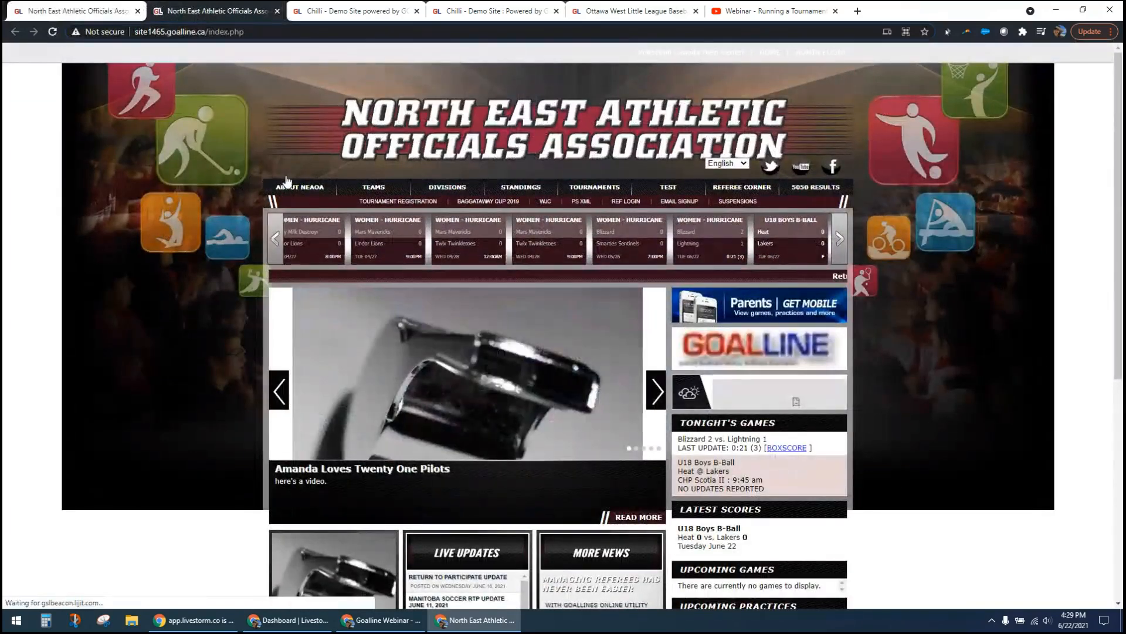
pyautogui.moveTo(287, 183)
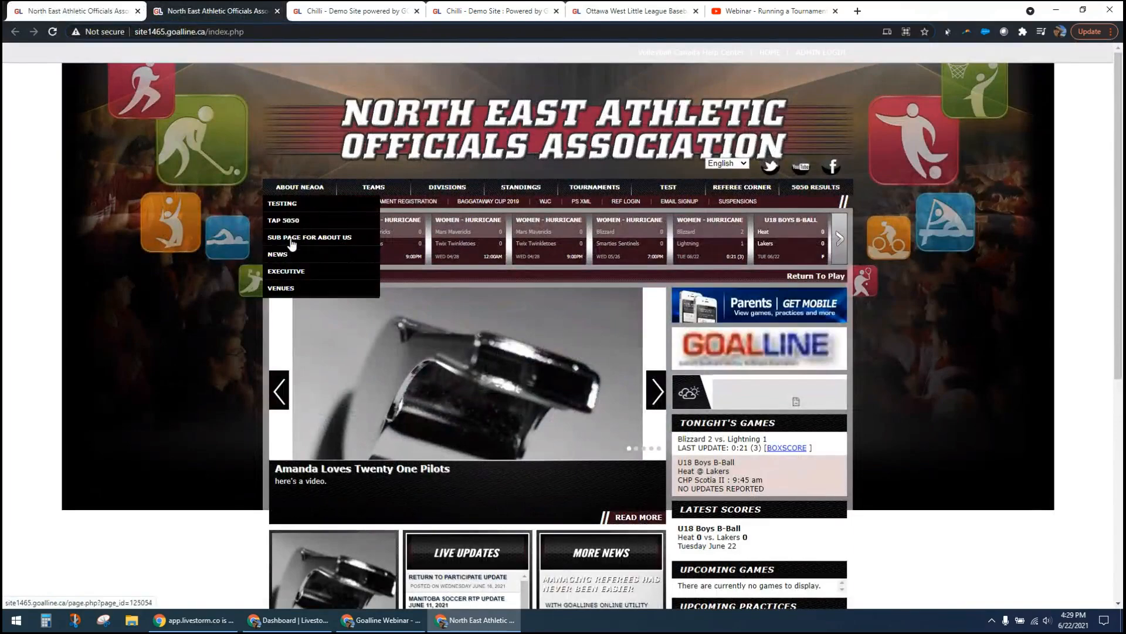
pyautogui.click(312, 241)
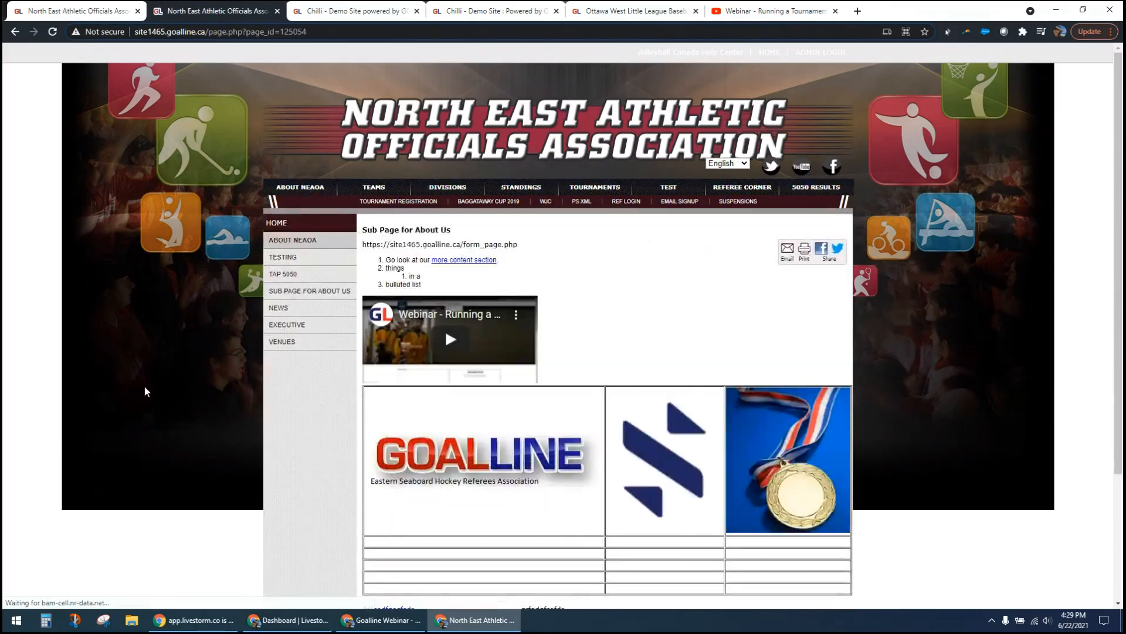
# Check the published page's layout, and play and pause its embedded webinar video.
pyautogui.scroll(-2, 176, 329)
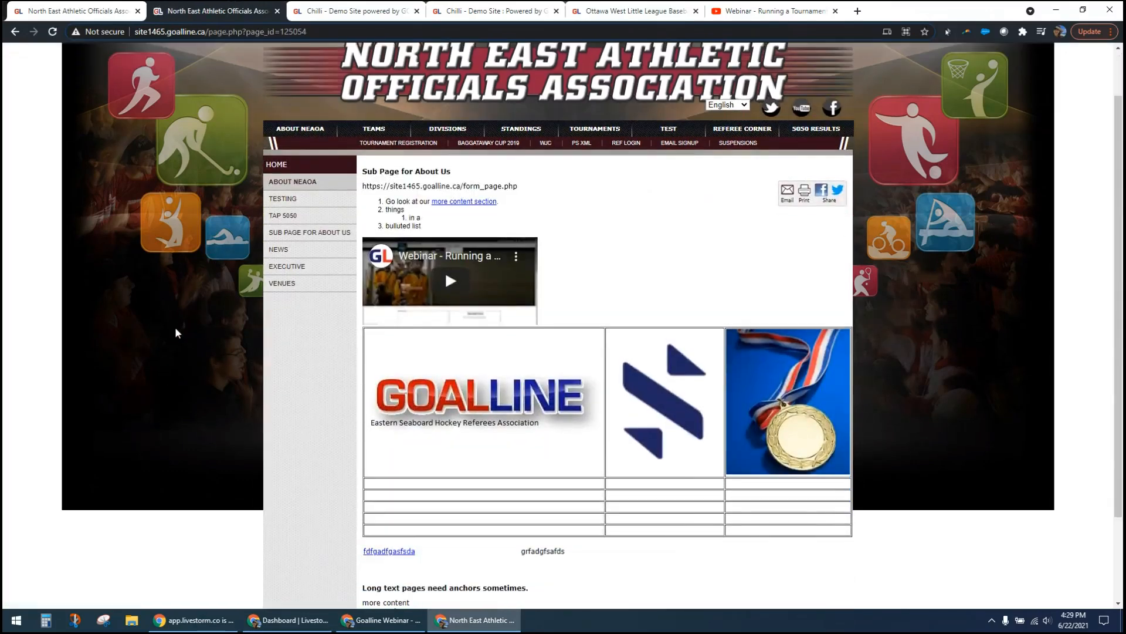
pyautogui.scroll(-1, 176, 332)
pyautogui.scroll(1, 175, 332)
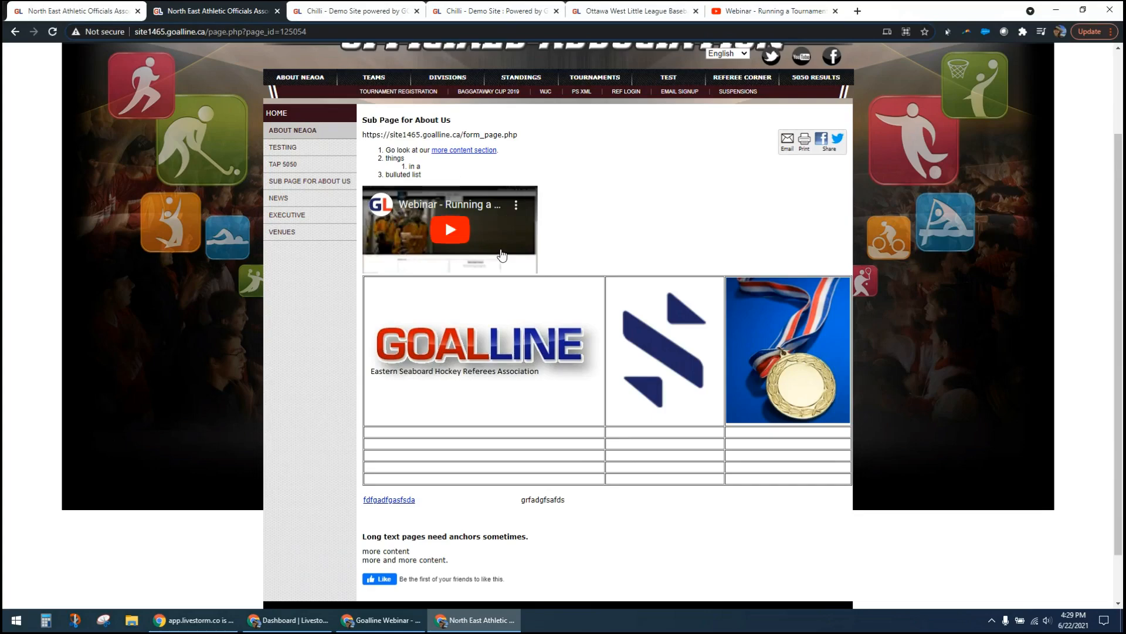
pyautogui.click(458, 236)
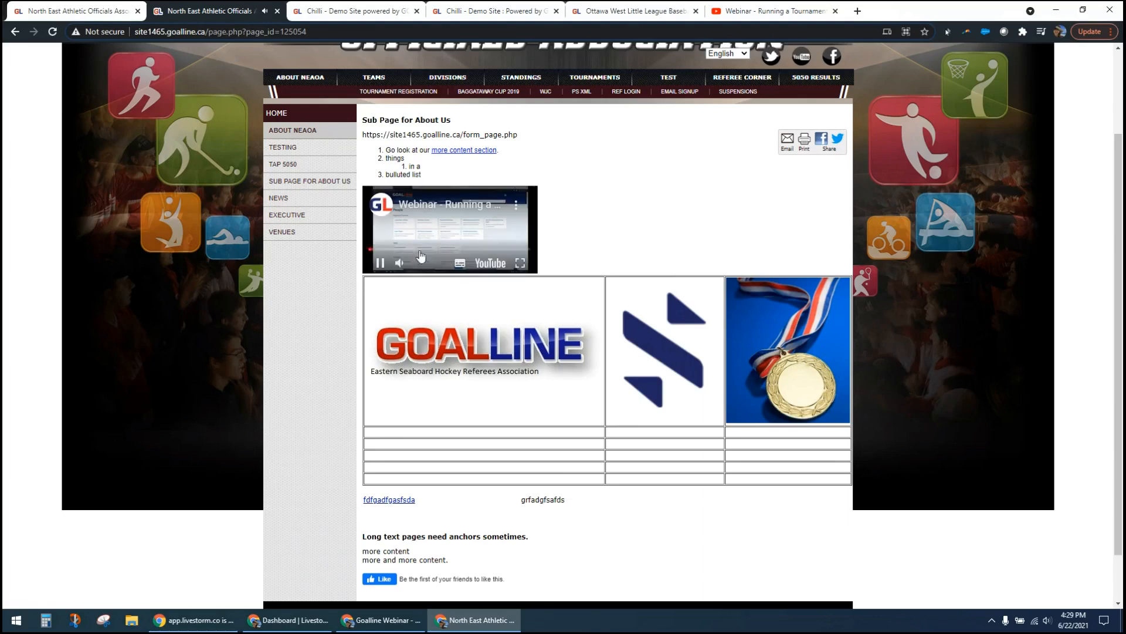
pyautogui.click(380, 265)
# Examine the numbered list, the image table's borders and the anchored text at the end of the published page.
pyautogui.moveTo(392, 154); pyautogui.dragTo(419, 175)
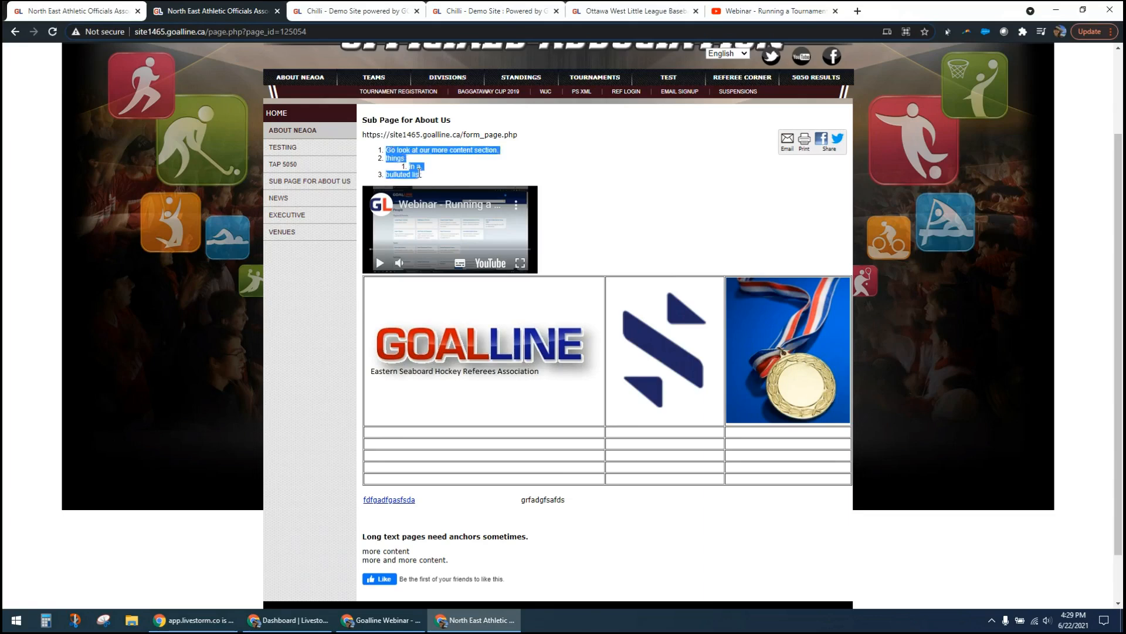
pyautogui.click(447, 178)
pyautogui.scroll(3, 496, 314)
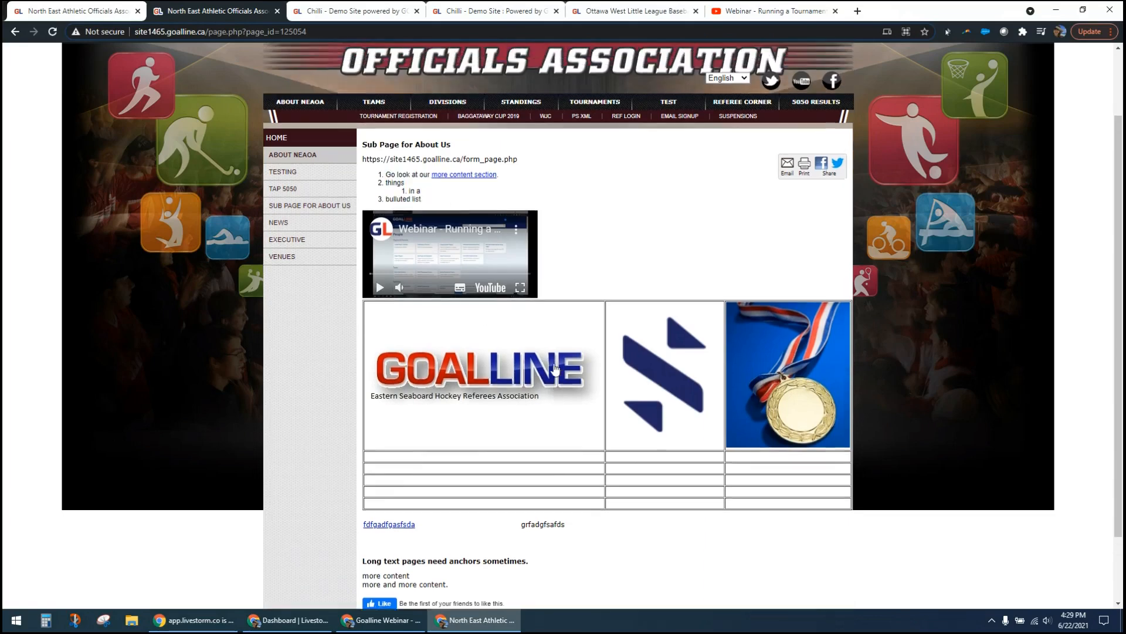
pyautogui.scroll(-2, 699, 462)
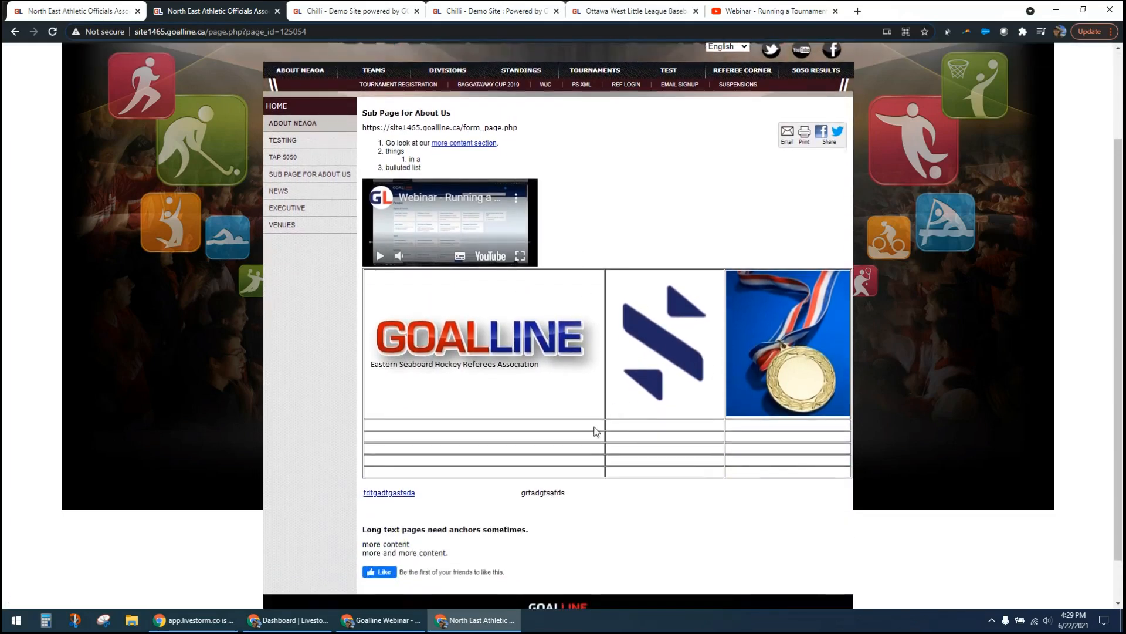
pyautogui.moveTo(599, 431); pyautogui.dragTo(619, 431)
pyautogui.click(595, 441)
pyautogui.scroll(-1, 614, 443)
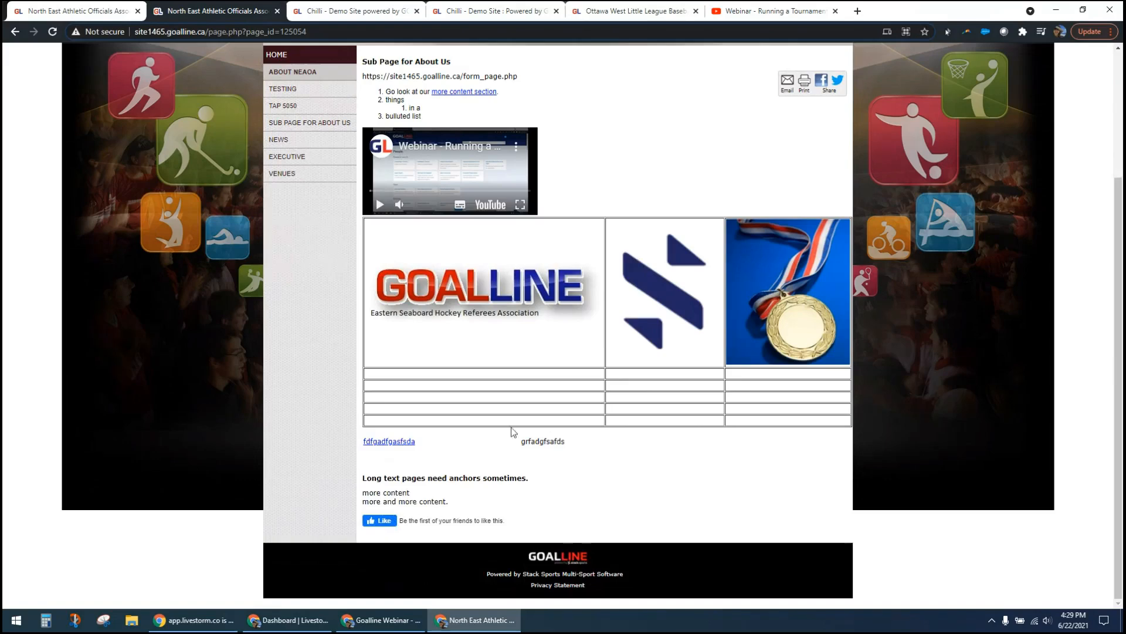
# Test the "more content section" anchor link on the published page, checking its target heading "Long text pages need anchors sometimes.".
pyautogui.moveTo(595, 472); pyautogui.dragTo(364, 446)
pyautogui.click(624, 459)
pyautogui.scroll(3, 568, 403)
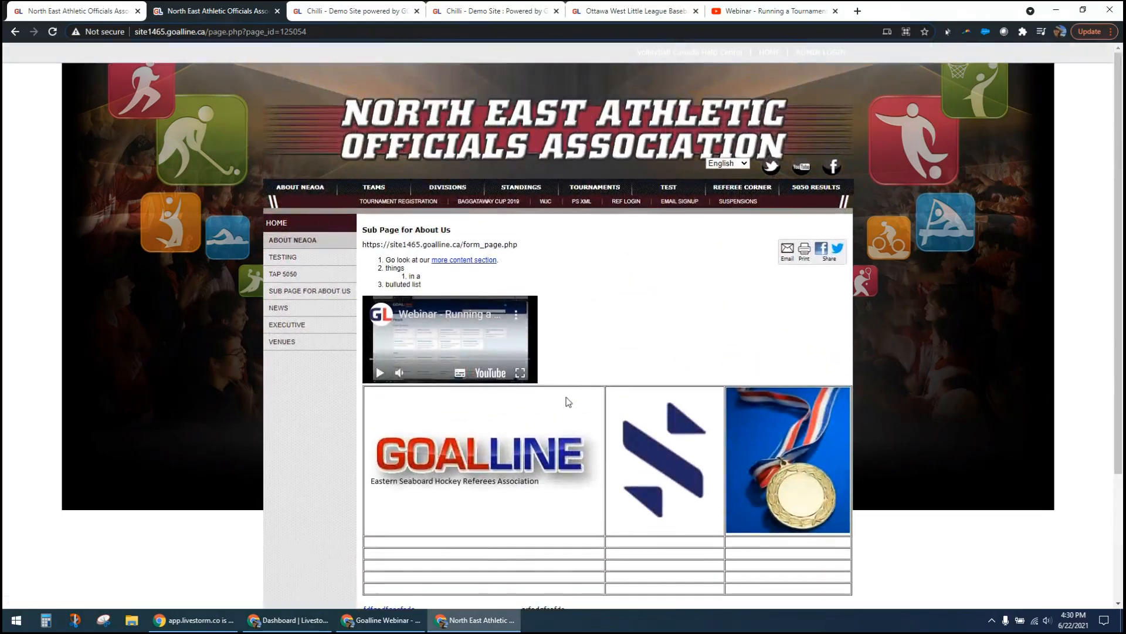
pyautogui.click(403, 259)
pyautogui.click(463, 260)
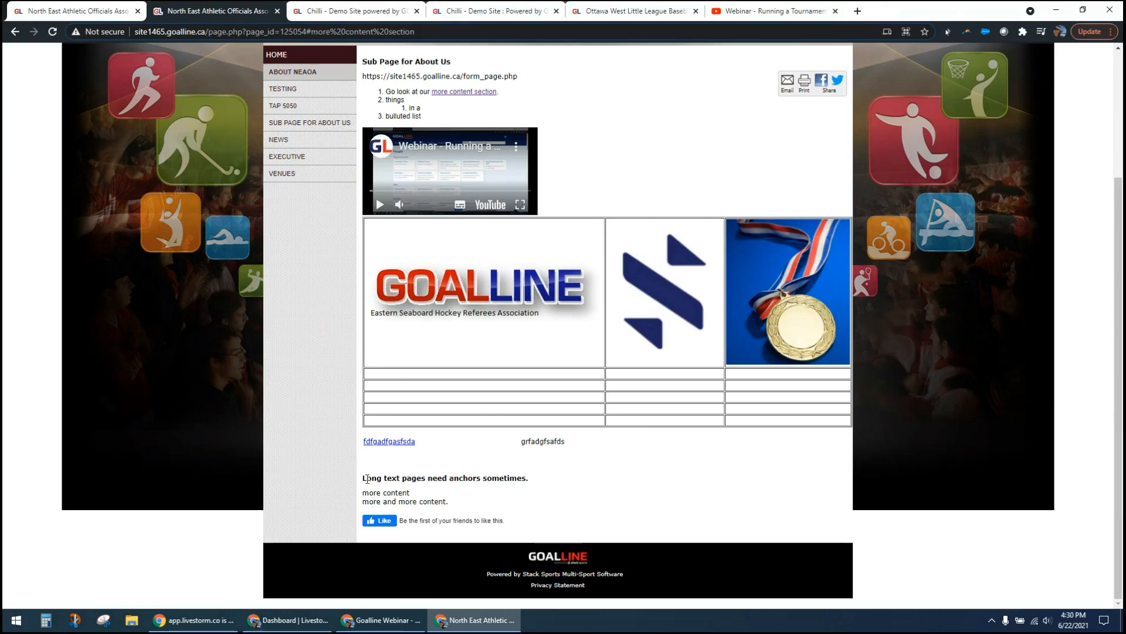
pyautogui.moveTo(367, 478); pyautogui.dragTo(536, 481)
pyautogui.click(538, 482)
pyautogui.scroll(3, 906, 463)
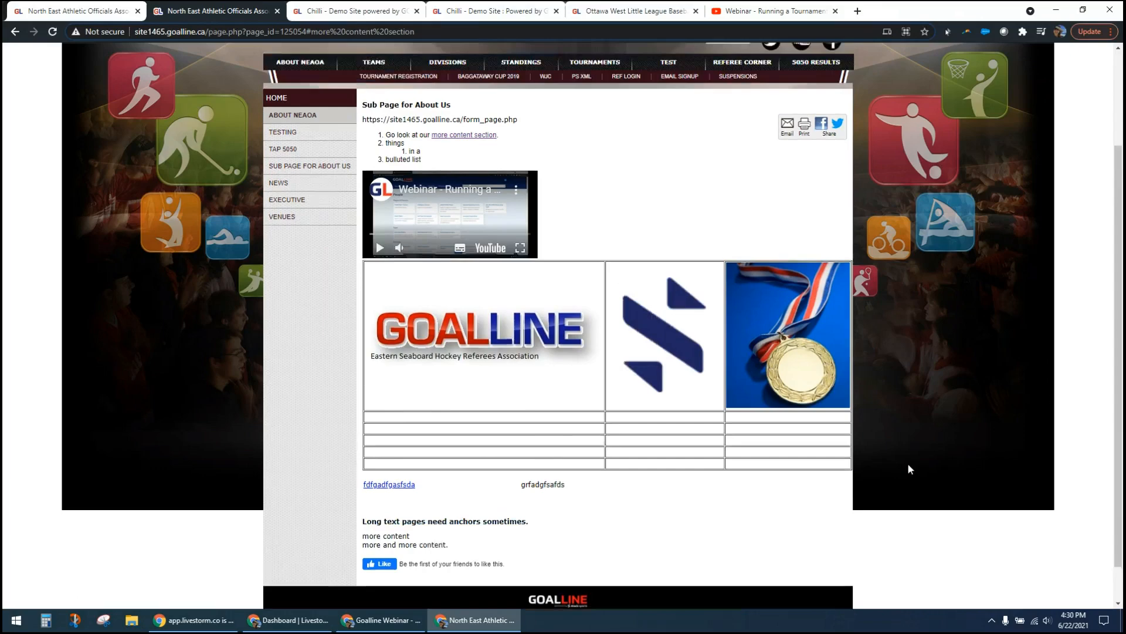
pyautogui.scroll(-3, 907, 463)
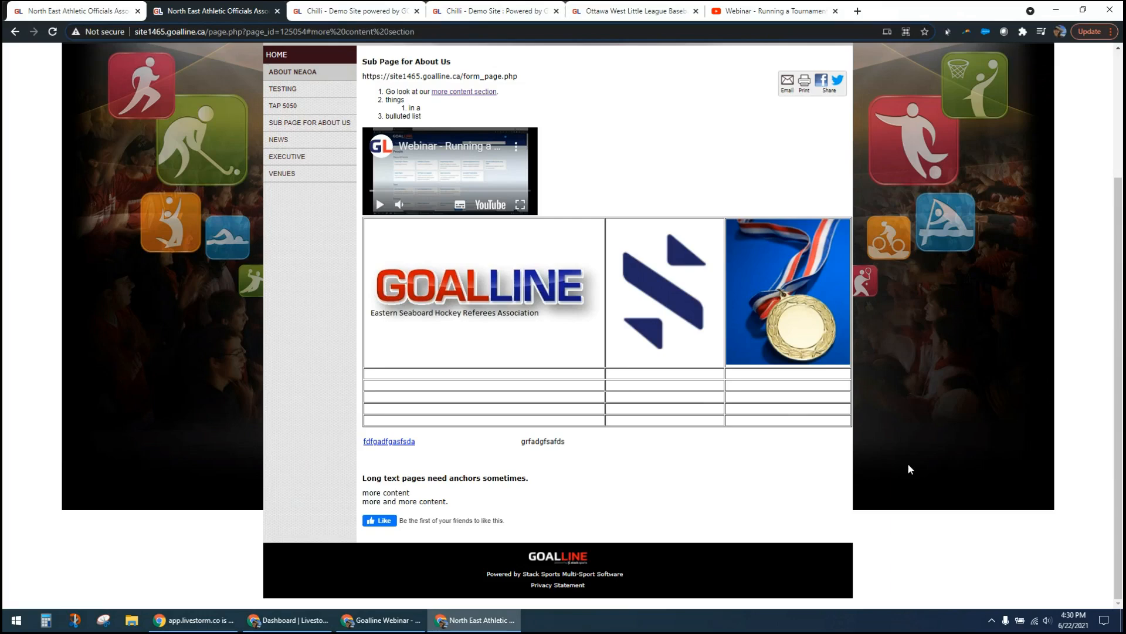
pyautogui.click(465, 94)
pyautogui.scroll(3, 572, 480)
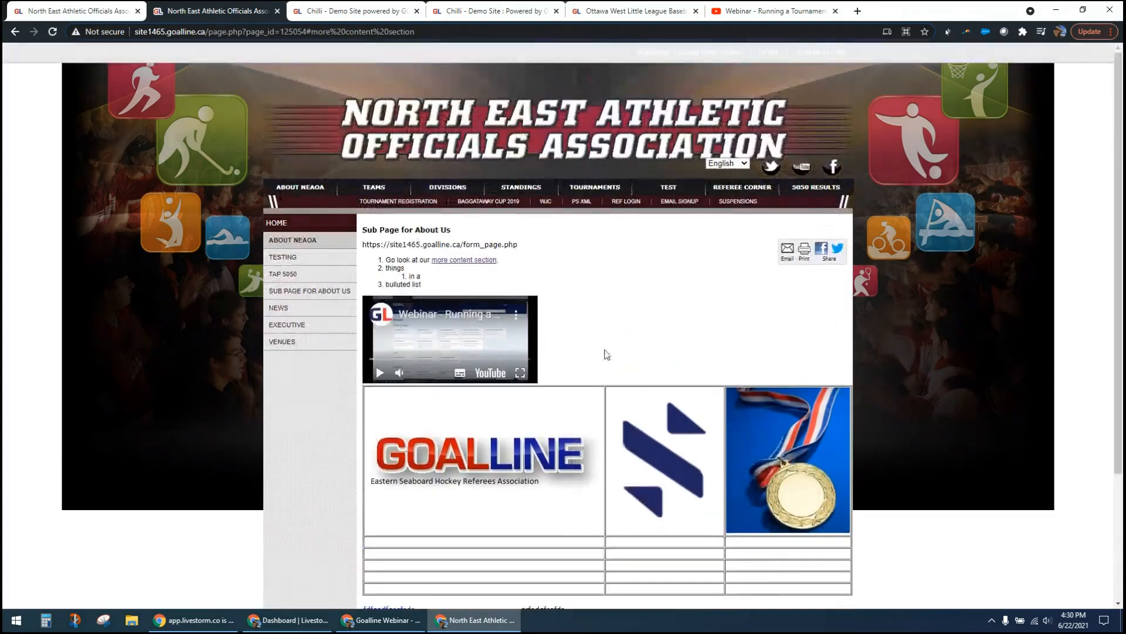
# View the About NEAOA page and its Executive sub-page on the public site, and return to the home page.
pyautogui.moveTo(317, 188)
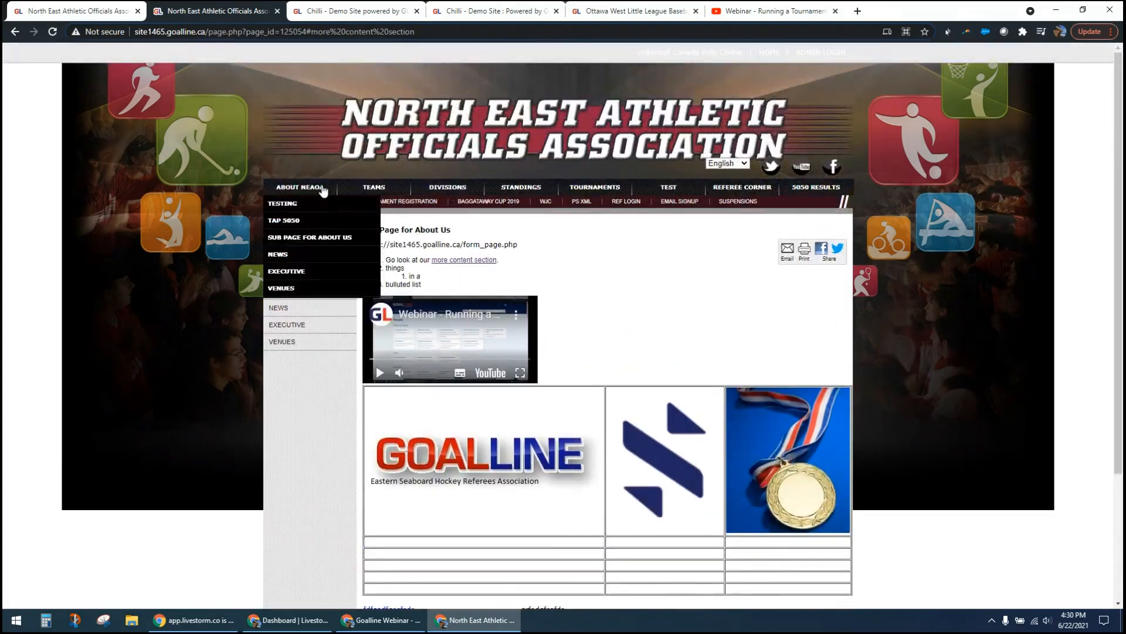
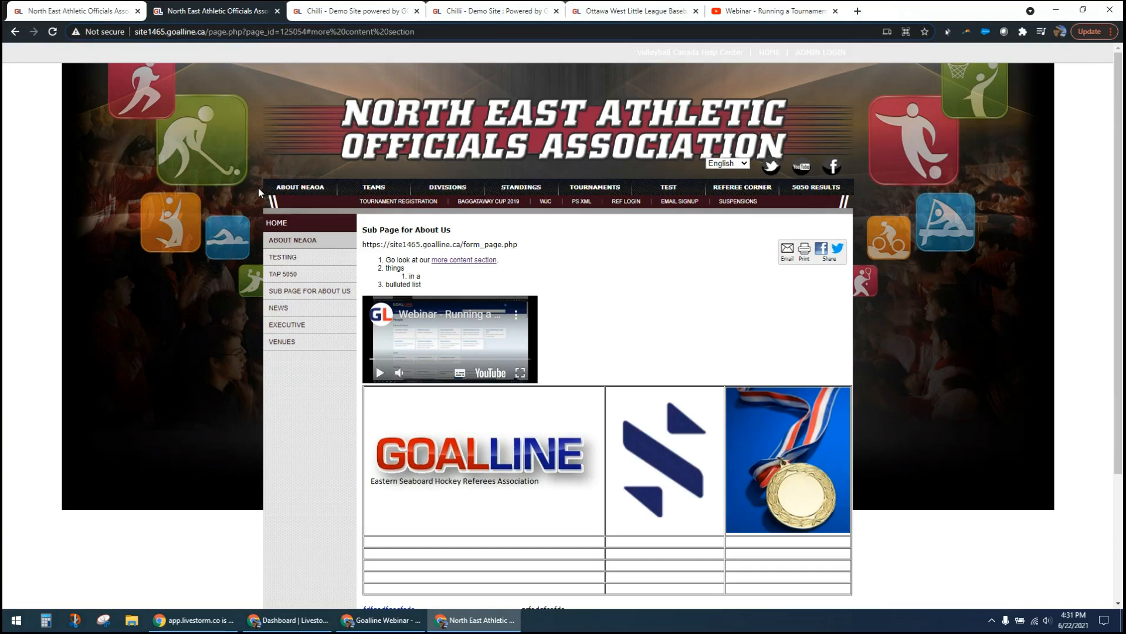
pyautogui.click(301, 189)
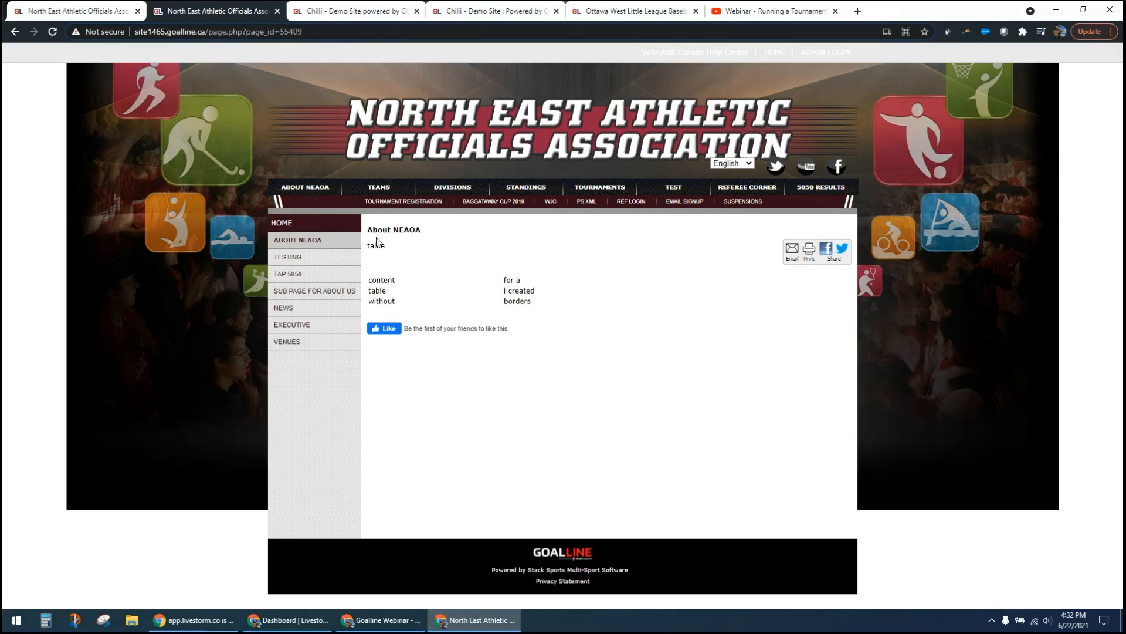
pyautogui.moveTo(335, 191)
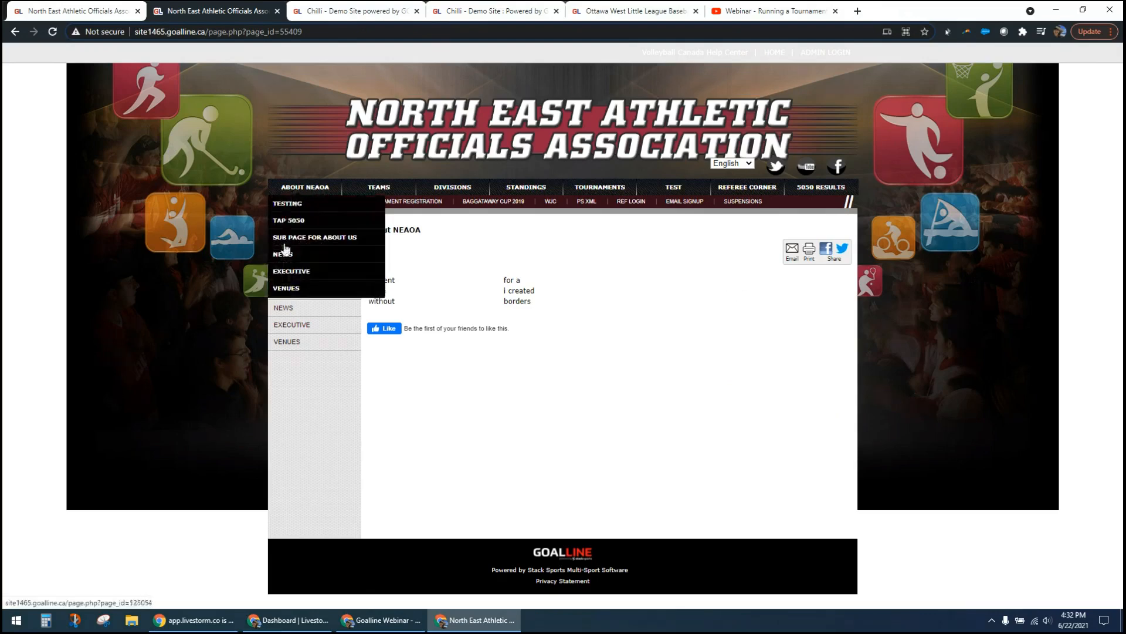
pyautogui.click(284, 271)
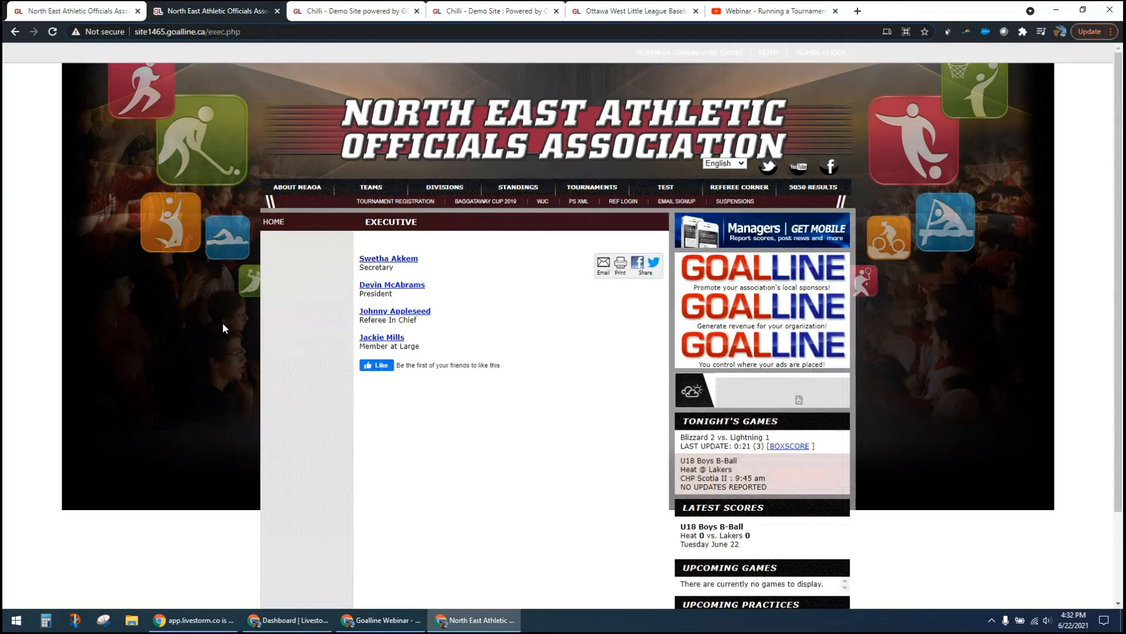
pyautogui.moveTo(293, 187)
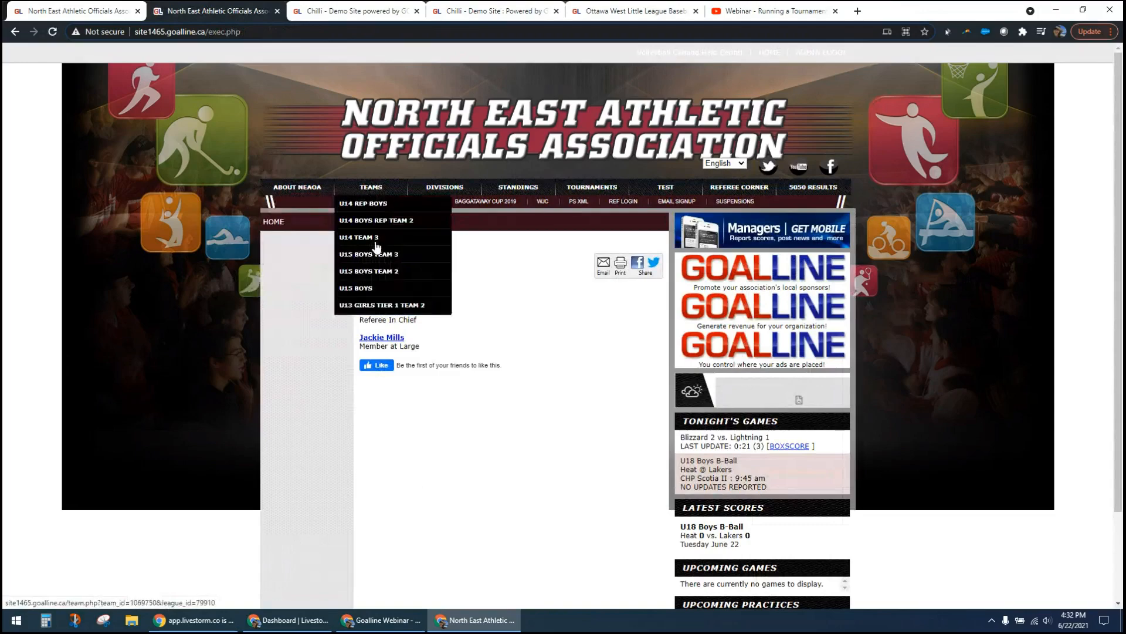
pyautogui.click(449, 140)
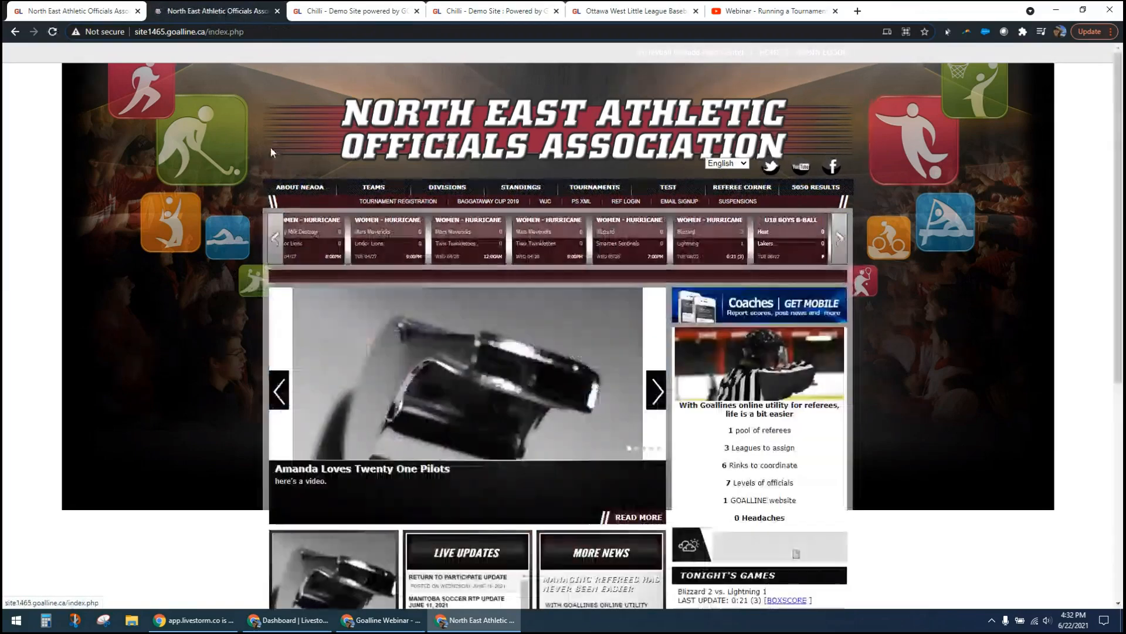
# Open the admin list of created webpages and review its menu groups, including the pages under Not Displayed On Menu.
pyautogui.click(81, 12)
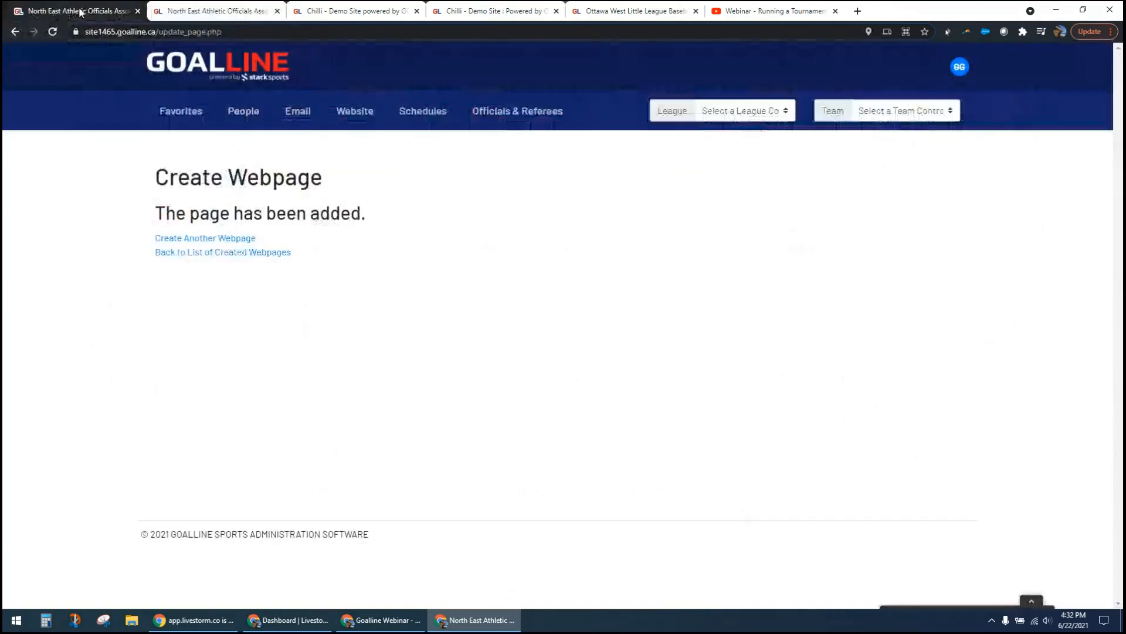
pyautogui.click(203, 257)
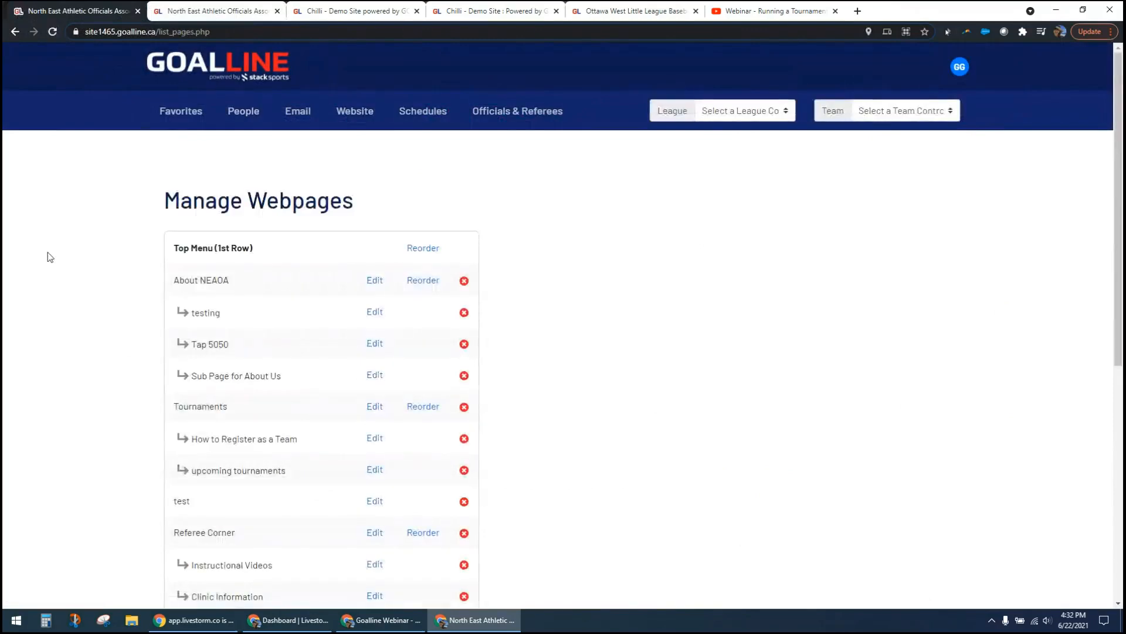
pyautogui.scroll(-2, 97, 346)
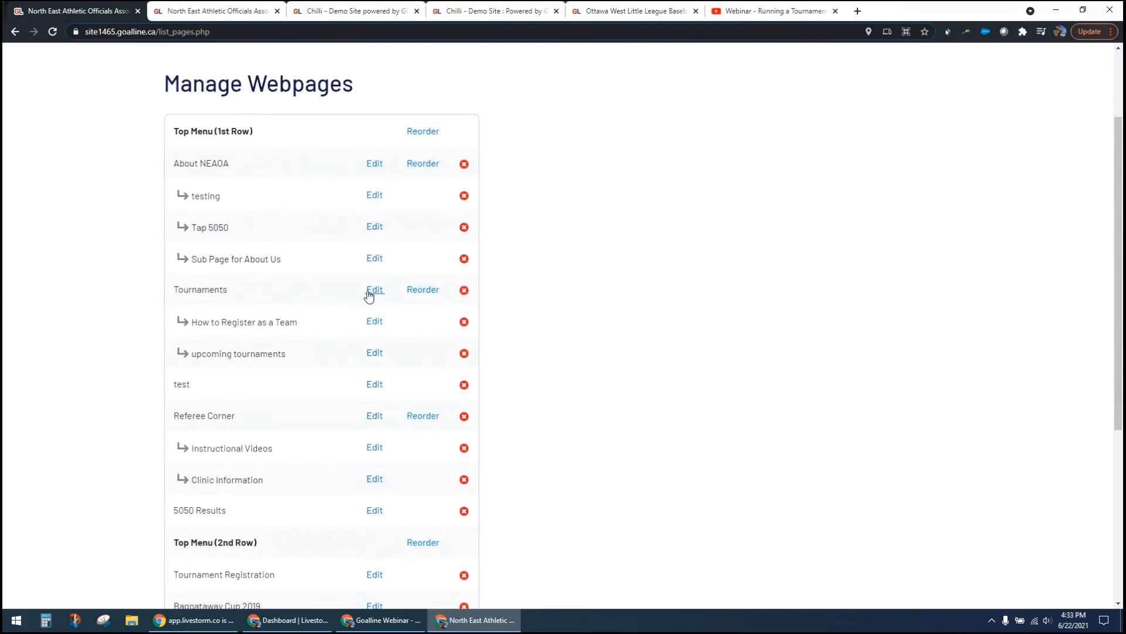
pyautogui.scroll(-5, 93, 314)
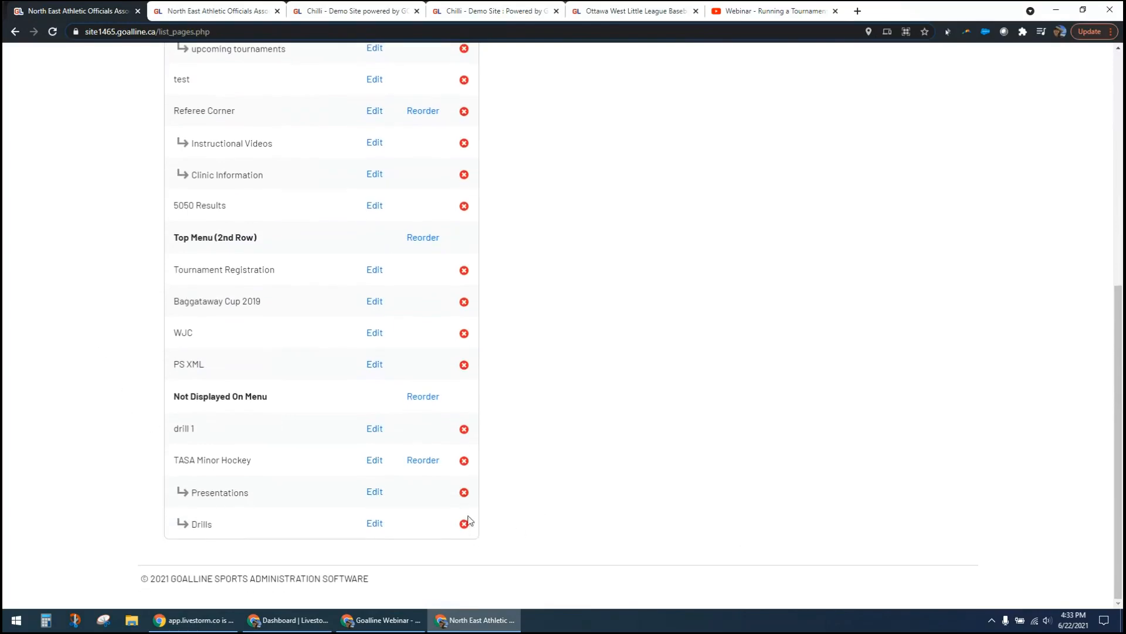
pyautogui.moveTo(180, 397); pyautogui.dragTo(257, 399)
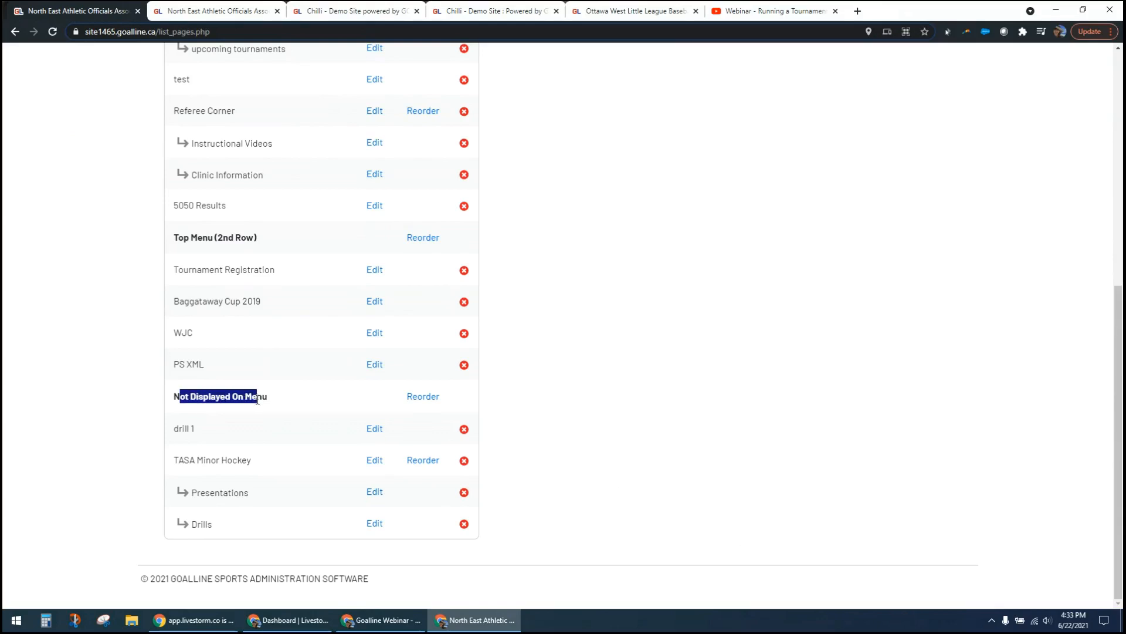
pyautogui.click(267, 397)
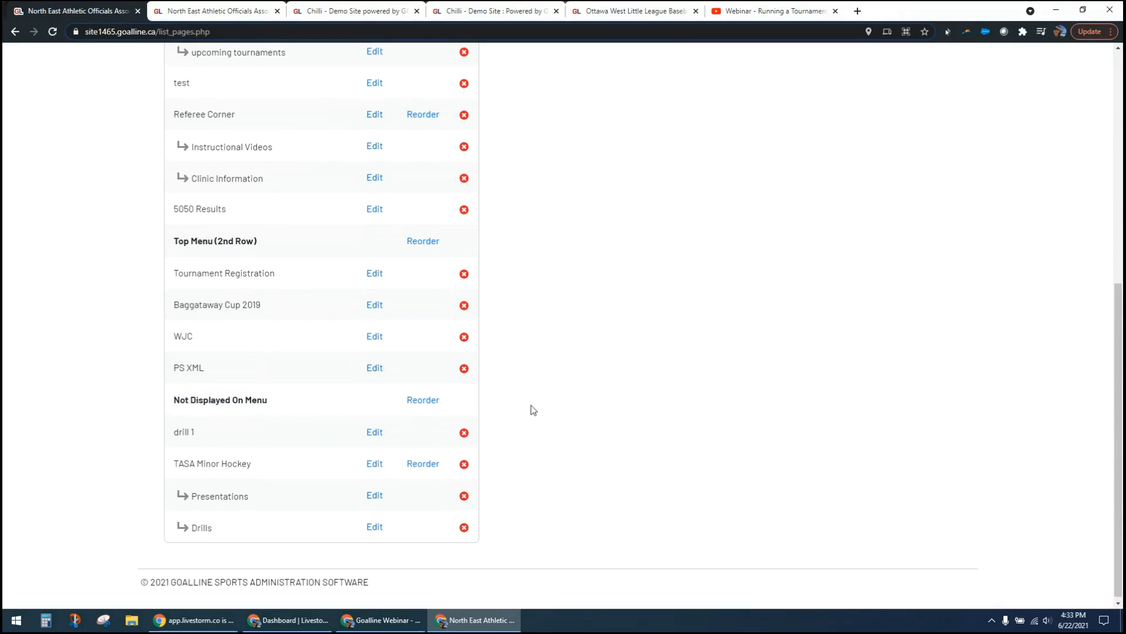
pyautogui.scroll(7, 530, 405)
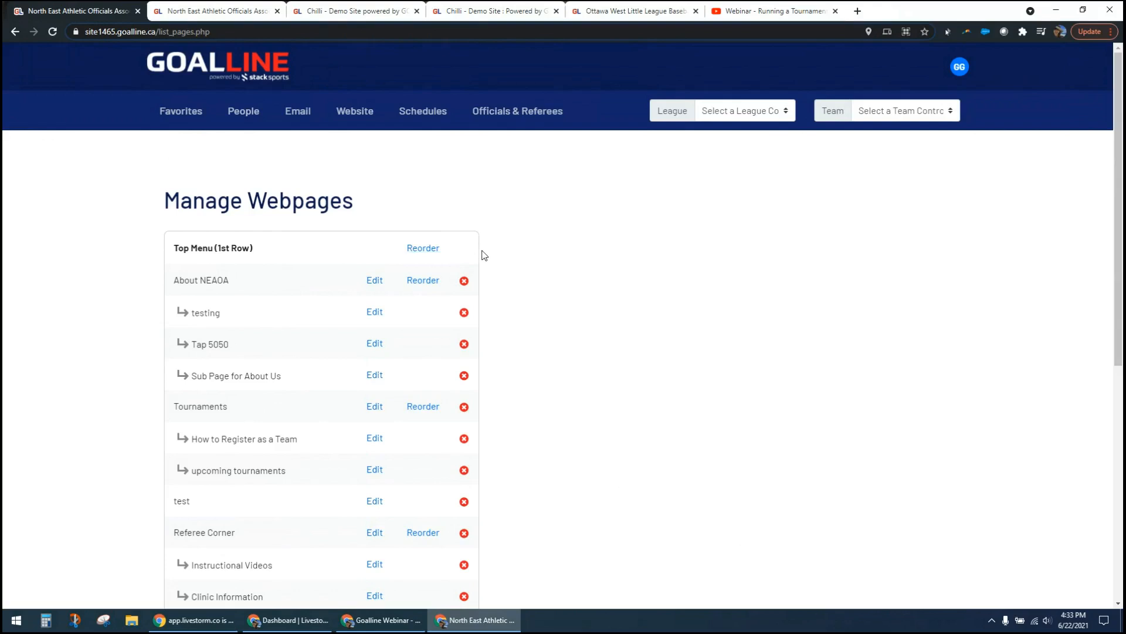
# Open the ordering page for the first row of the top menu and look through its items.
pyautogui.click(422, 249)
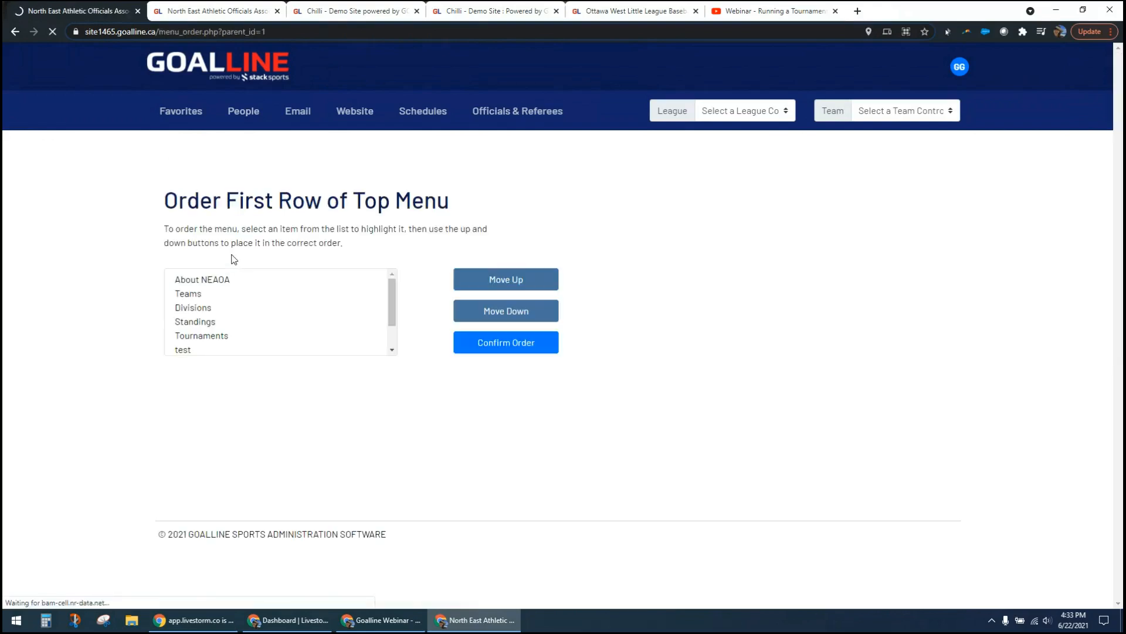
pyautogui.moveTo(396, 309)
pyautogui.mouseDown()
pyautogui.moveTo(396, 327)
pyautogui.moveTo(396, 296)
pyautogui.moveTo(396, 327)
pyautogui.mouseUp()
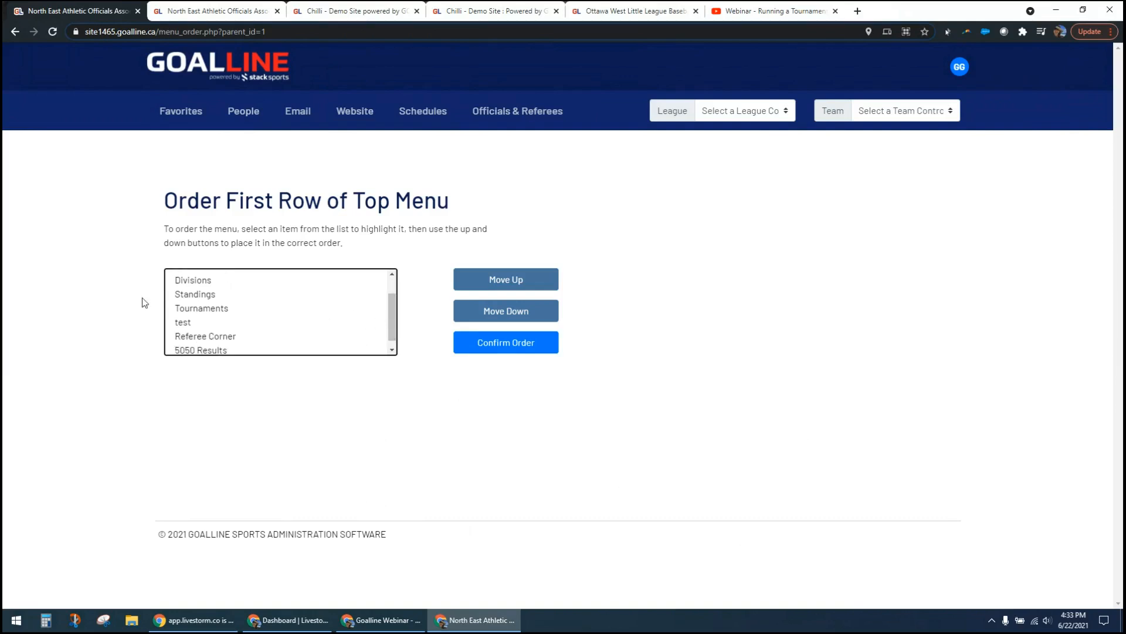
pyautogui.click(197, 282)
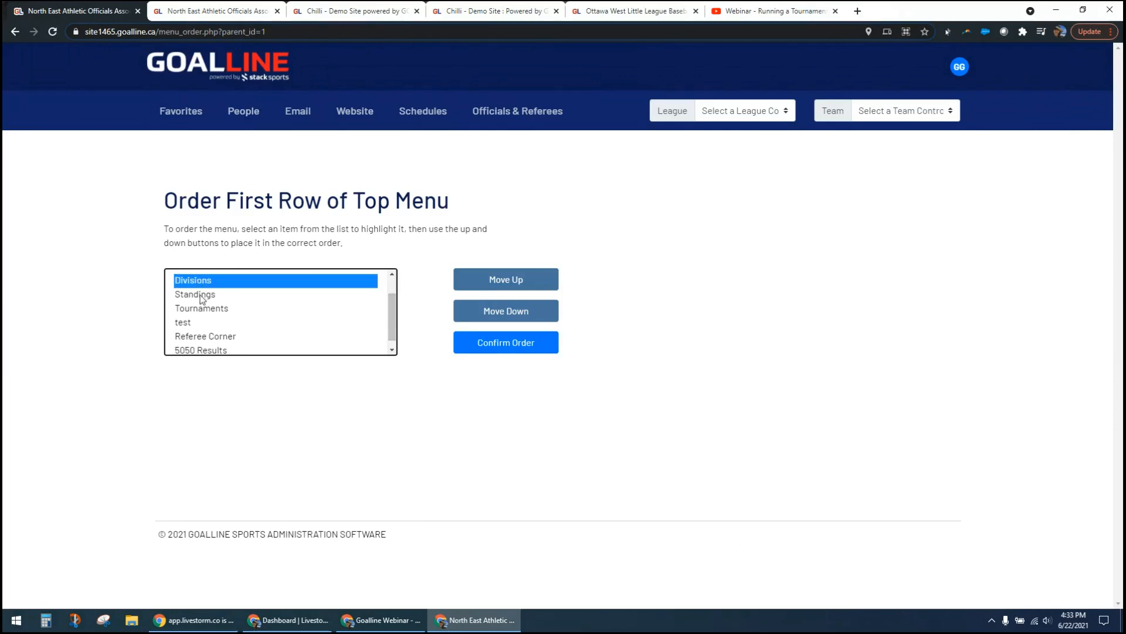
pyautogui.click(204, 295)
pyautogui.click(208, 284)
pyautogui.moveTo(392, 311); pyautogui.dragTo(393, 289)
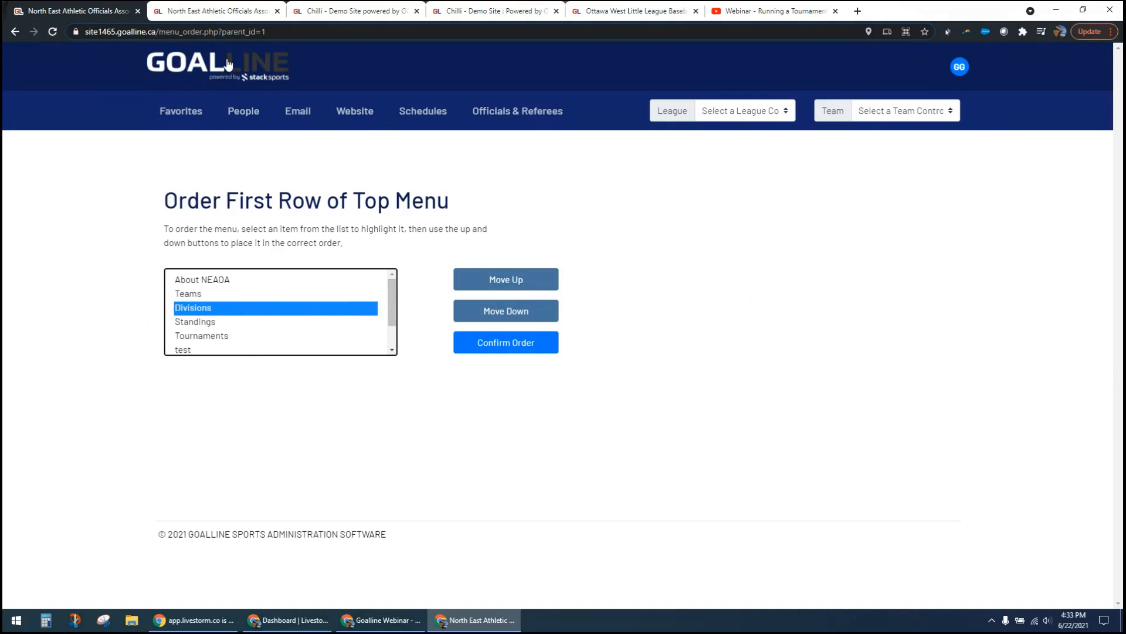
# Compare the menu order with the top menu on the public home page, and return to the admin ordering page.
pyautogui.click(233, 11)
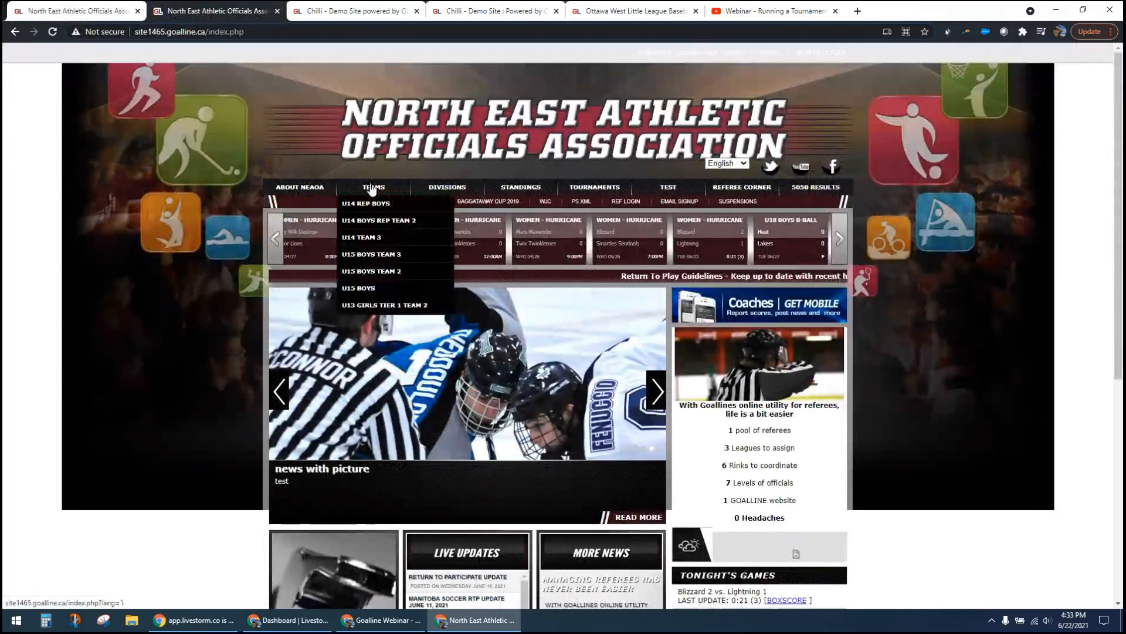
pyautogui.moveTo(451, 192)
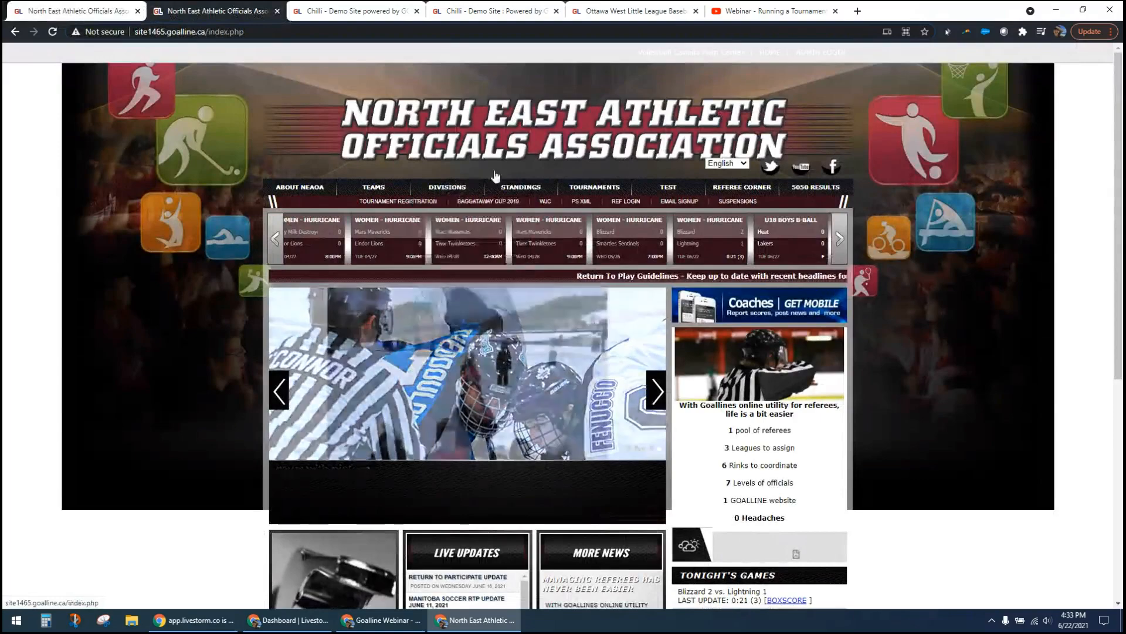
pyautogui.moveTo(520, 188)
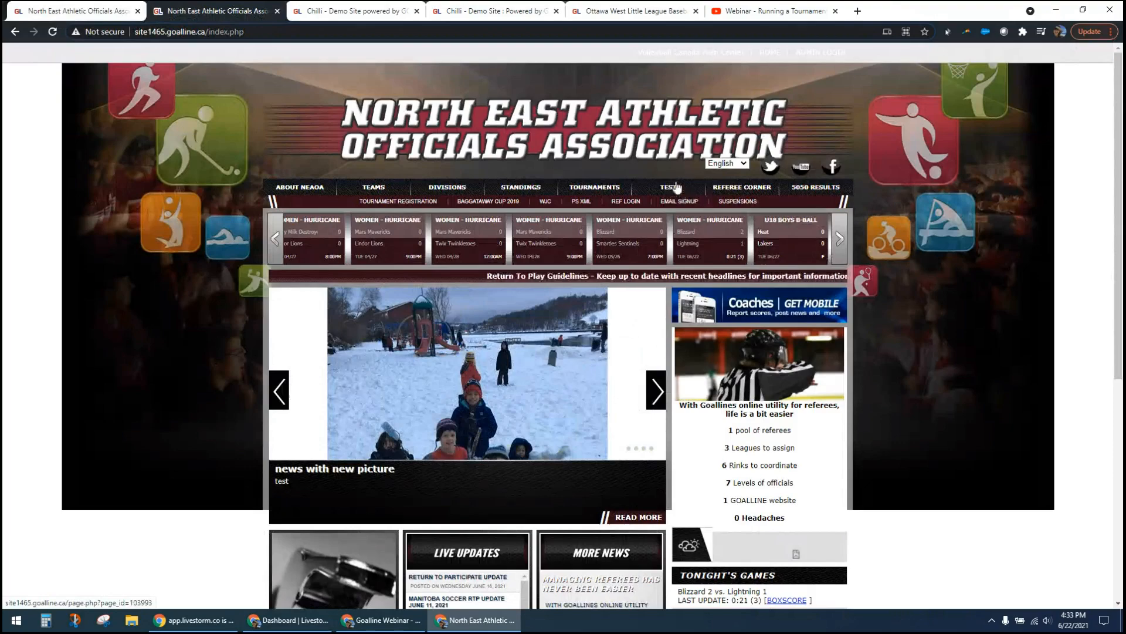
pyautogui.click(106, 6)
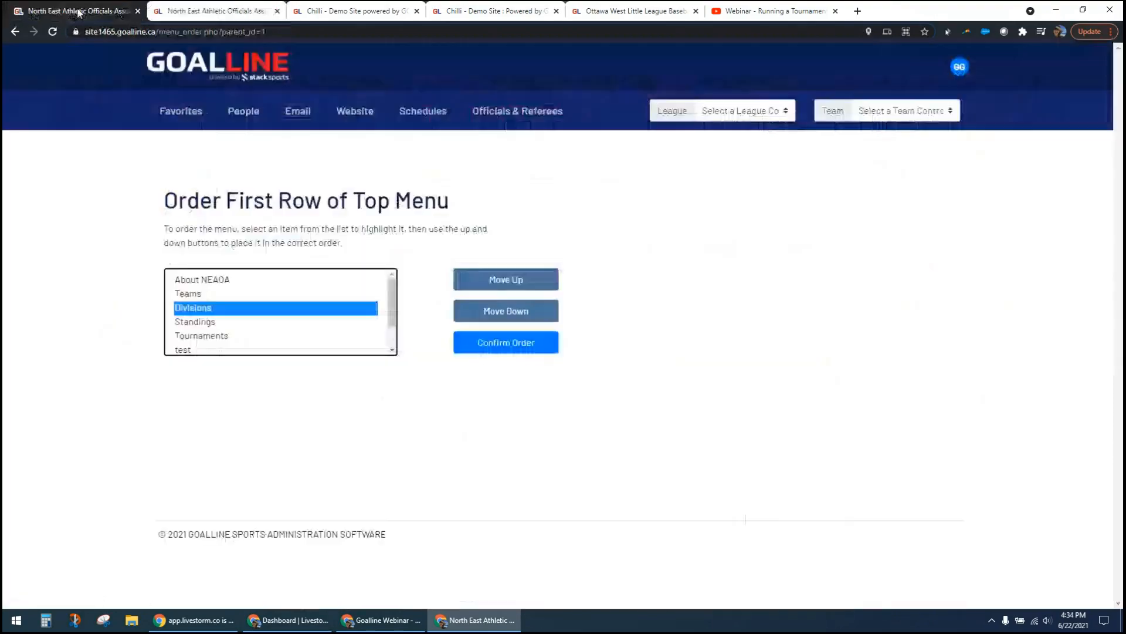
# Try moving test to the first position of the top menu's first row, and return to the webpage list without confirming the order.
pyautogui.click(299, 349)
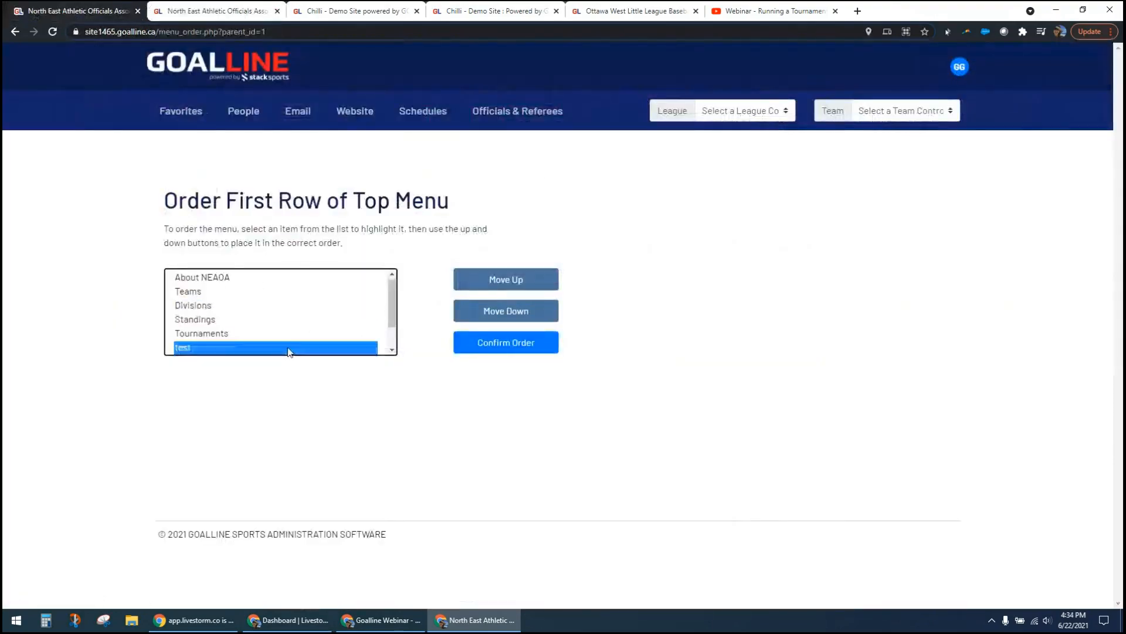
pyautogui.click(520, 284)
pyautogui.click(520, 284)
pyautogui.click(520, 284)
pyautogui.click(520, 284)
pyautogui.click(520, 284)
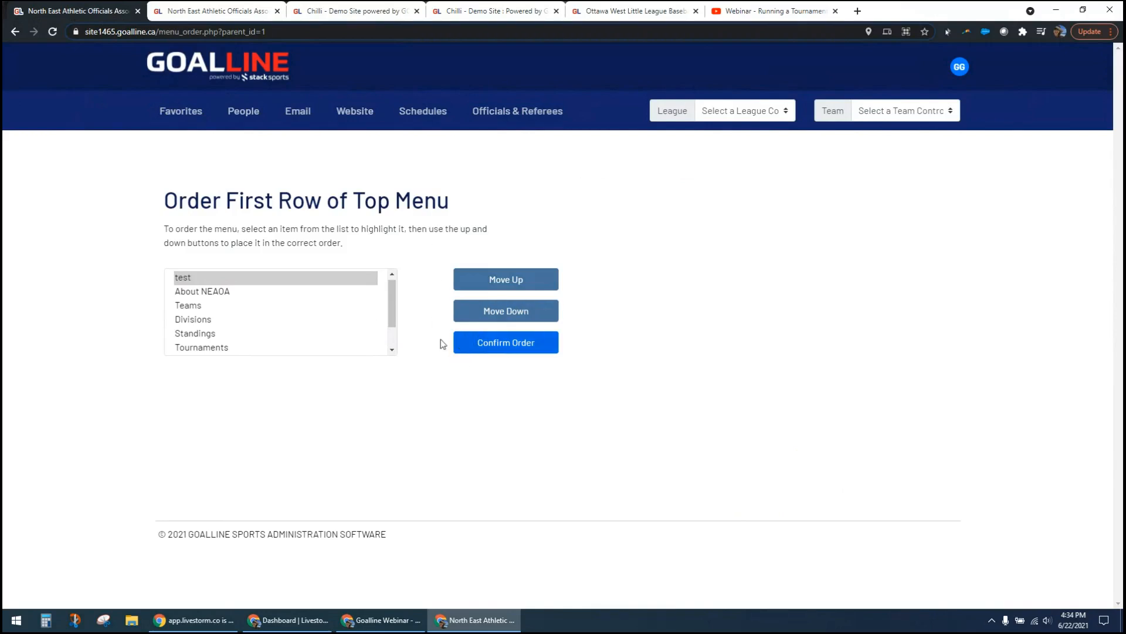
pyautogui.click(319, 307)
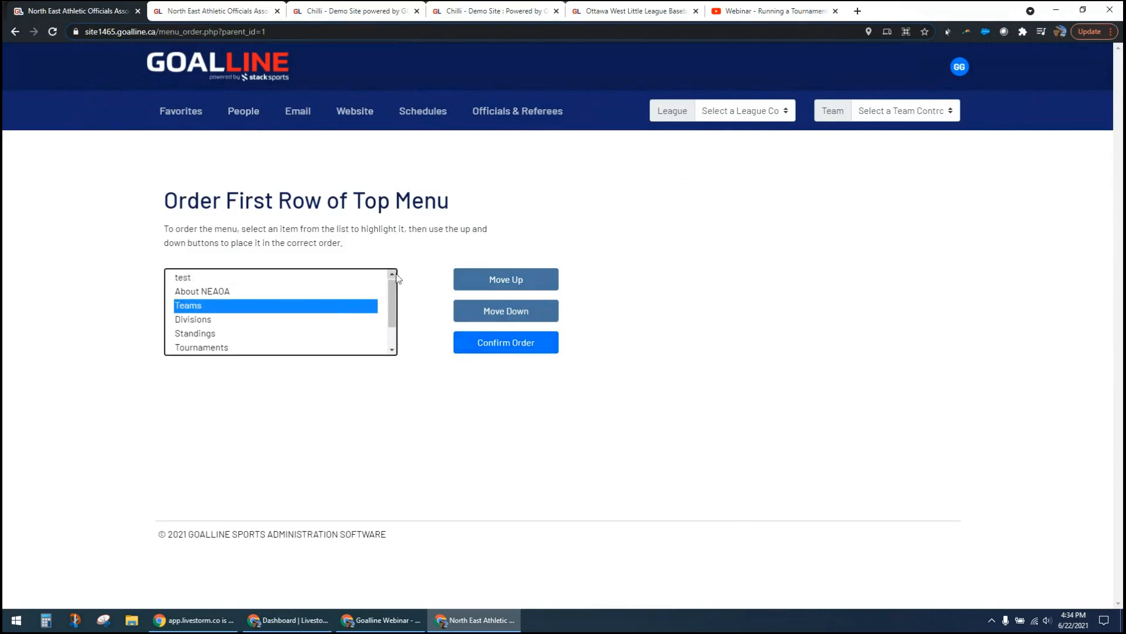
pyautogui.click(411, 261)
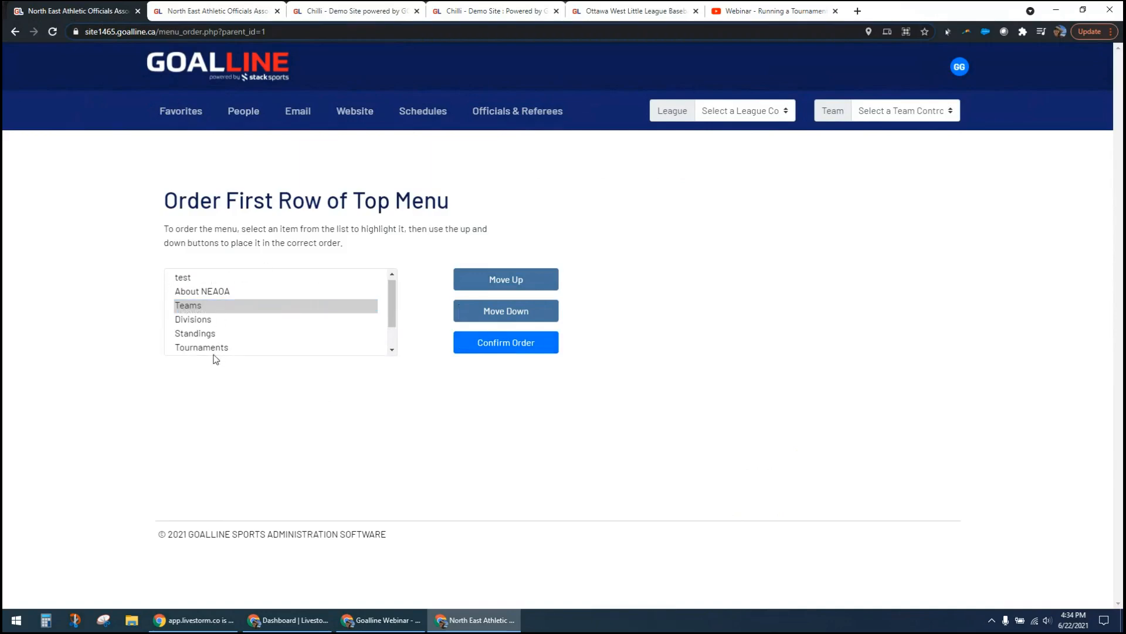
pyautogui.click(15, 32)
# Open the ordering page for the sub-pages under About NEAOA and look through the listed webpages.
pyautogui.scroll(-1, 97, 305)
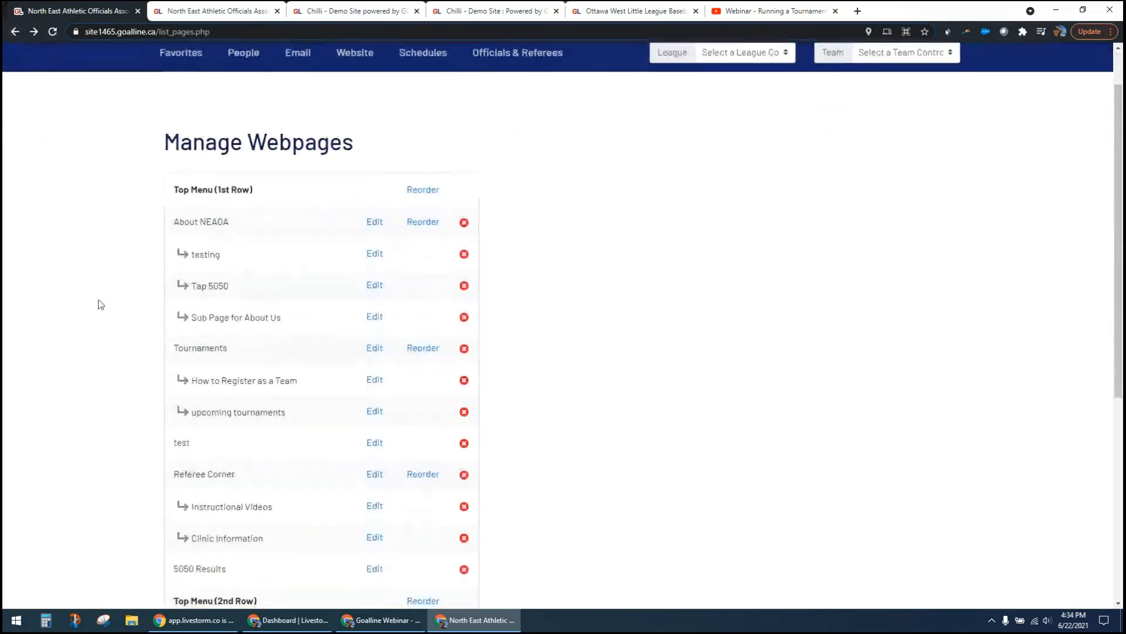
pyautogui.moveTo(179, 222); pyautogui.dragTo(242, 232)
pyautogui.click(137, 245)
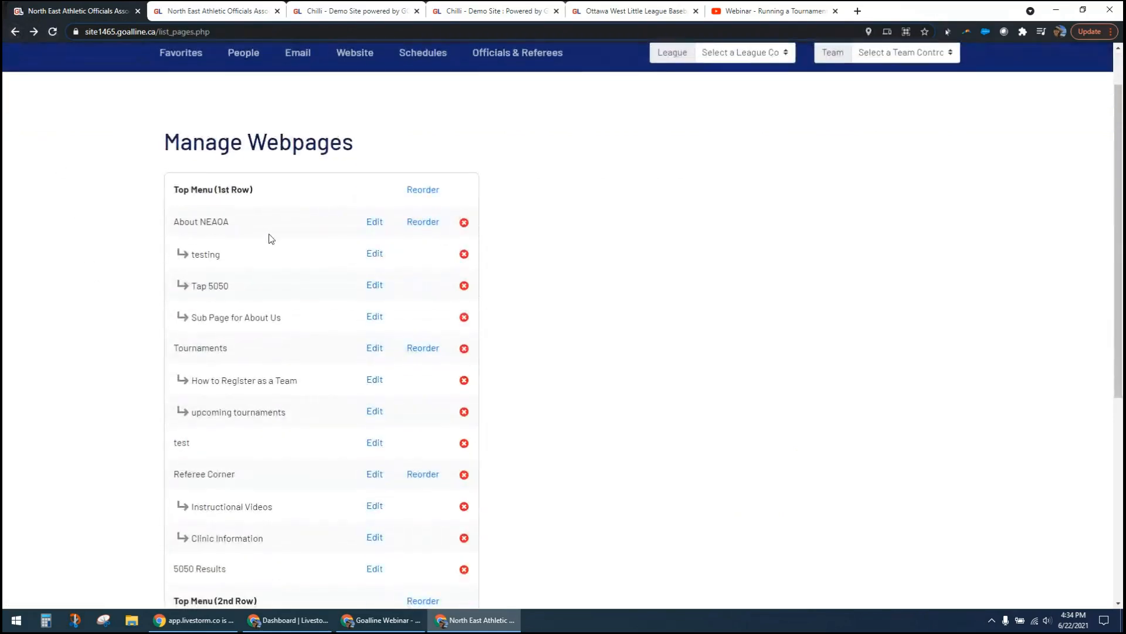
pyautogui.click(422, 222)
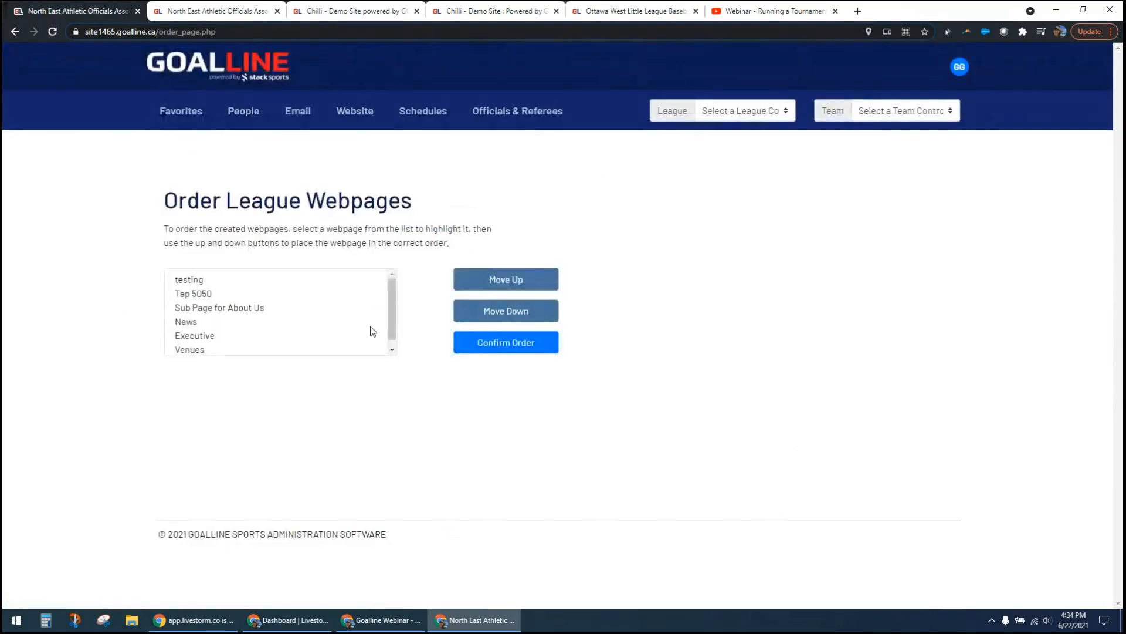
pyautogui.click(392, 348)
pyautogui.moveTo(395, 309)
pyautogui.mouseDown()
pyautogui.moveTo(394, 294)
pyautogui.moveTo(394, 329)
pyautogui.moveTo(395, 295)
pyautogui.mouseUp()
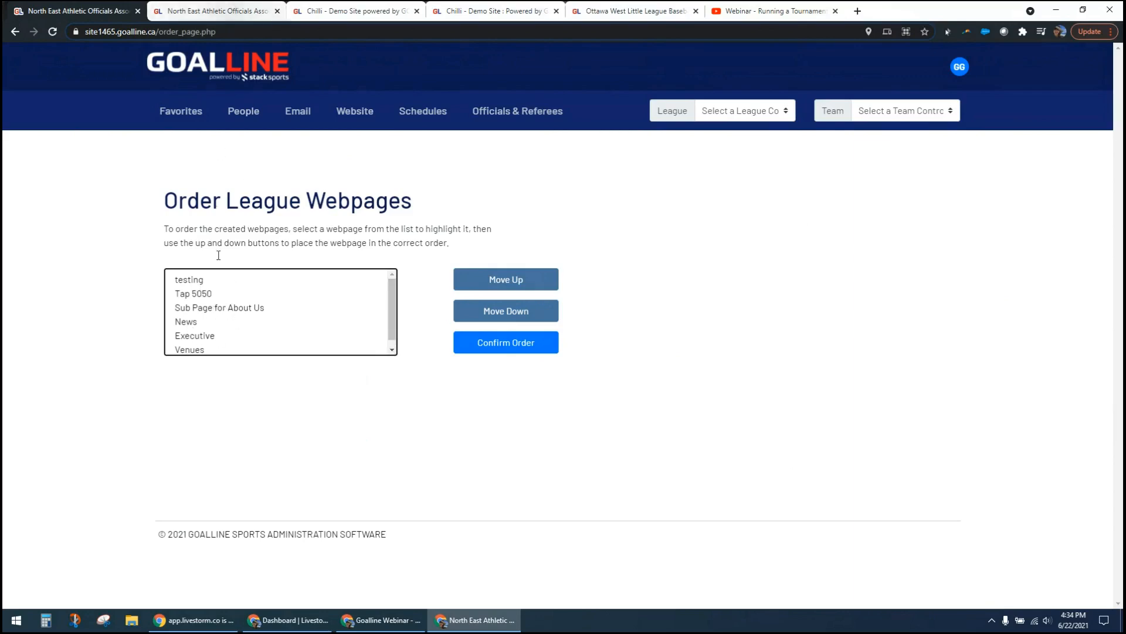
# Move Venues to the first position among the sub-pages under About NEAOA and confirm the order.
pyautogui.click(191, 350)
pyautogui.click(466, 294)
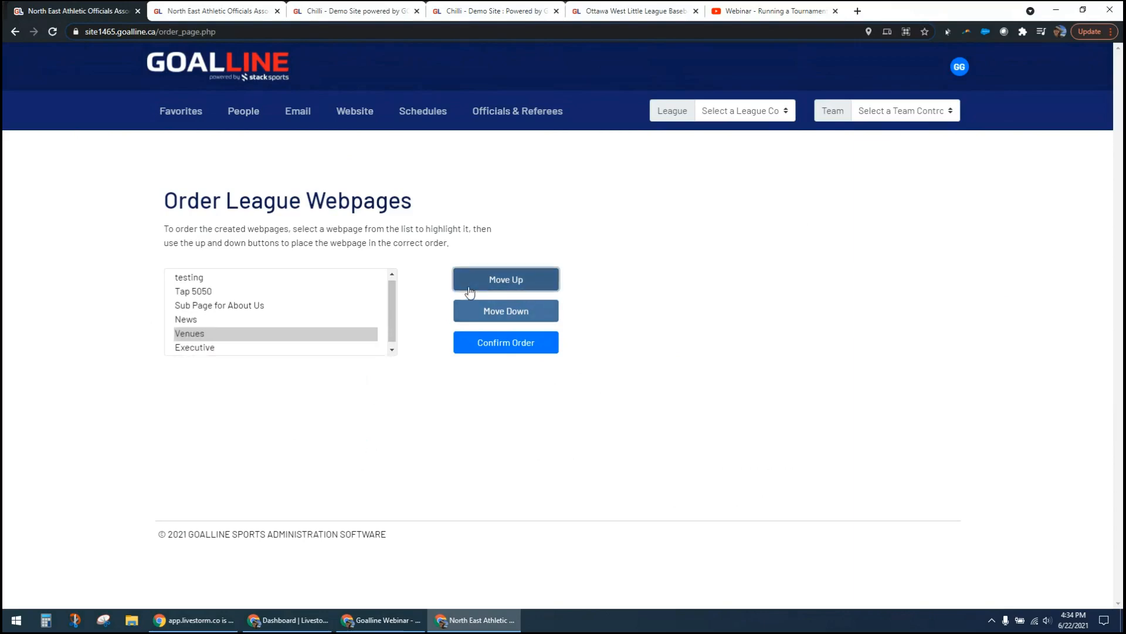
pyautogui.click(468, 293)
pyautogui.click(468, 292)
pyautogui.click(469, 292)
pyautogui.click(470, 291)
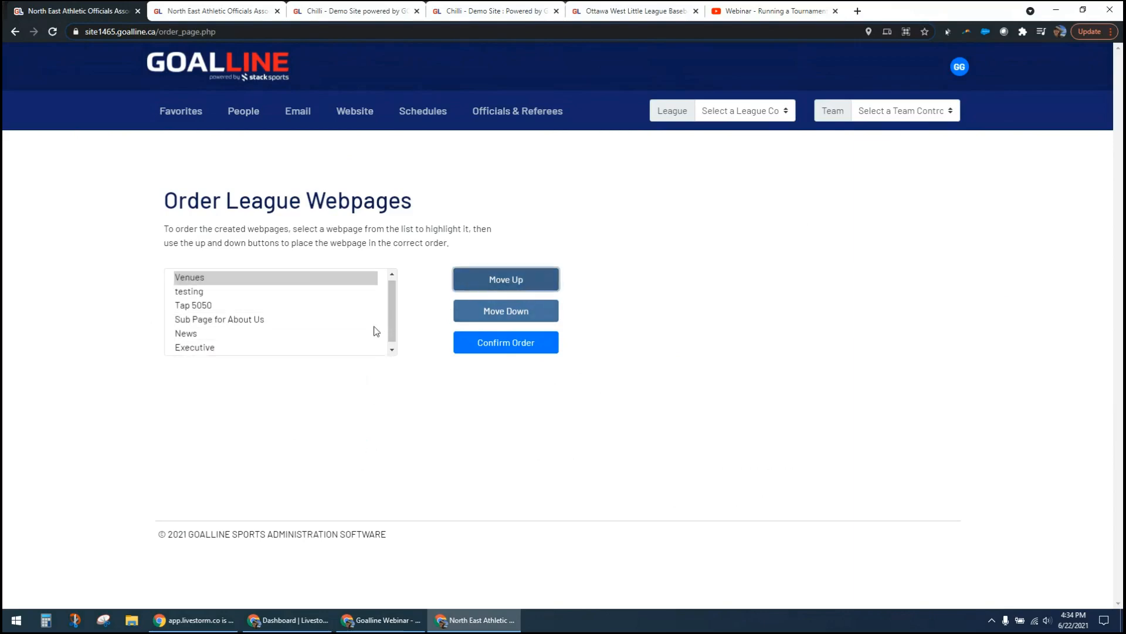
pyautogui.click(483, 343)
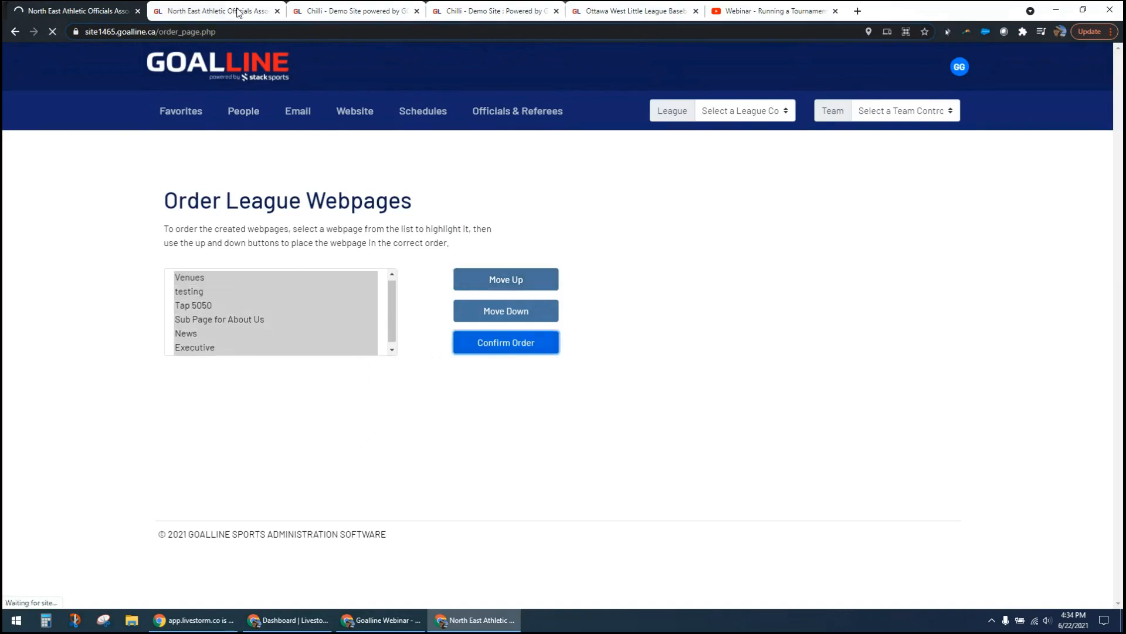
# Reload the public home page and check the order of the sub-pages under About NEAOA.
pyautogui.click(183, 11)
pyautogui.moveTo(295, 191)
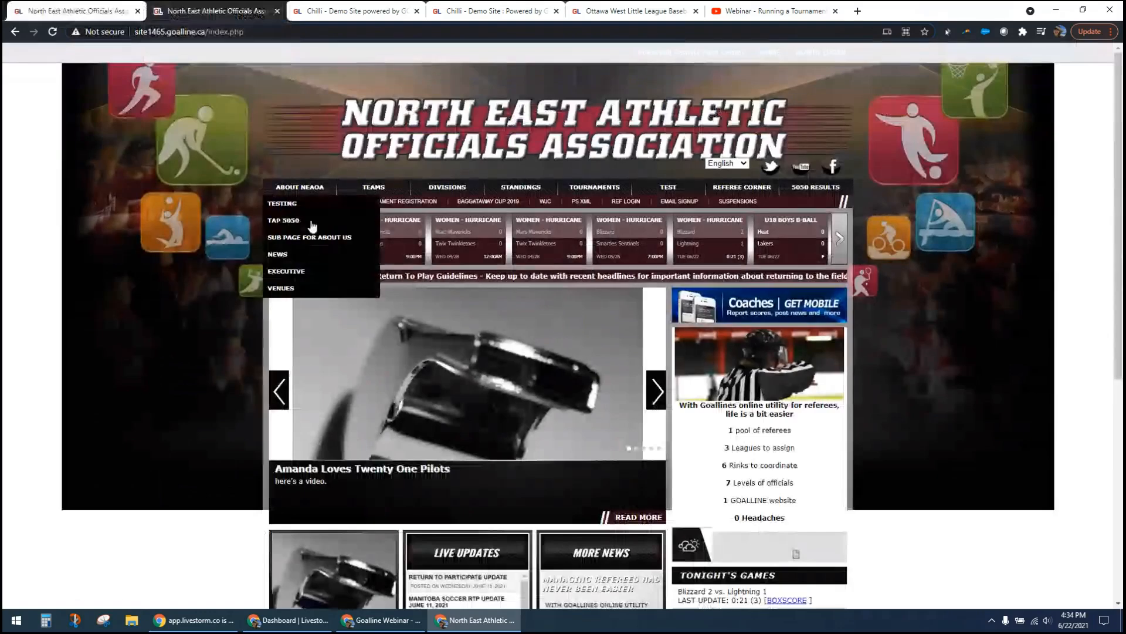
pyautogui.click(52, 32)
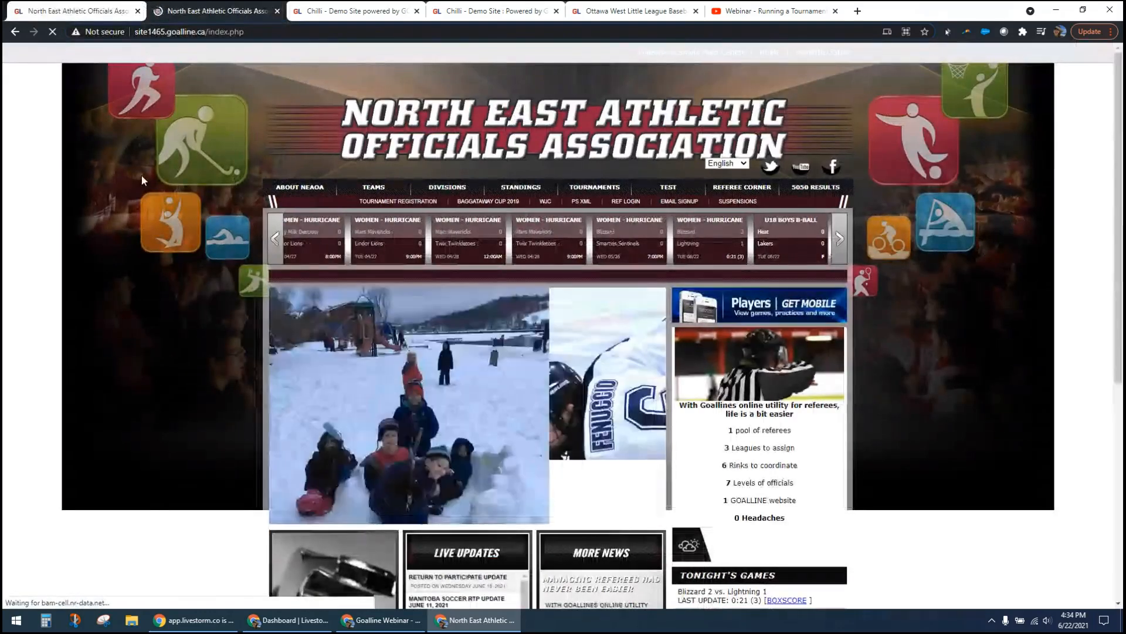
pyautogui.moveTo(295, 188)
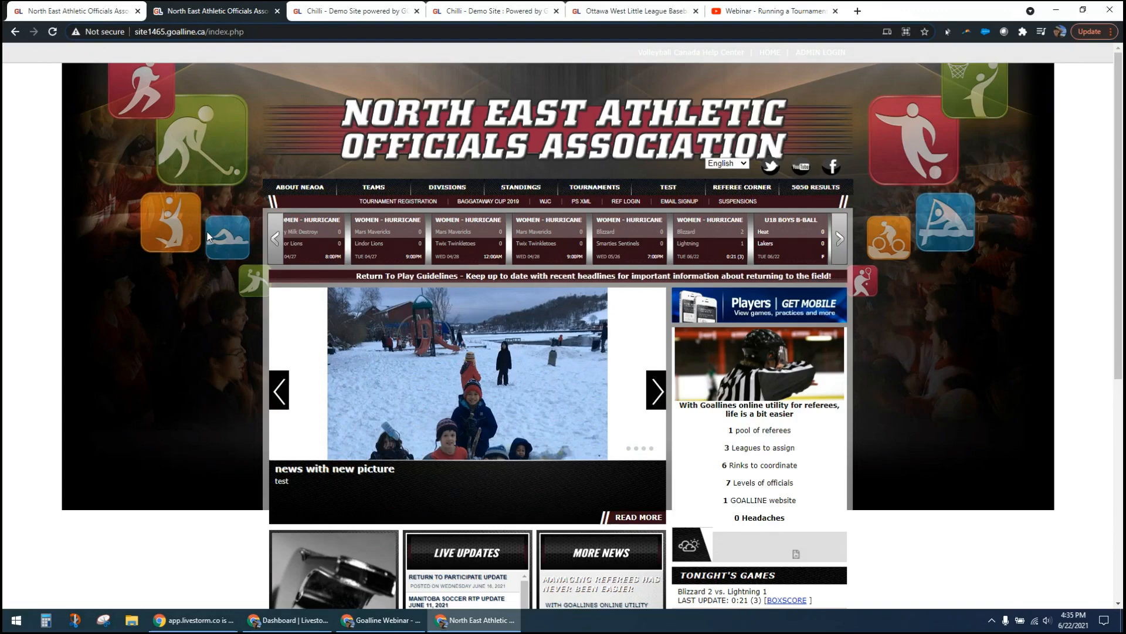
# Return to the admin control panel and open Standard Menu Settings from the Website section.
pyautogui.click(76, 10)
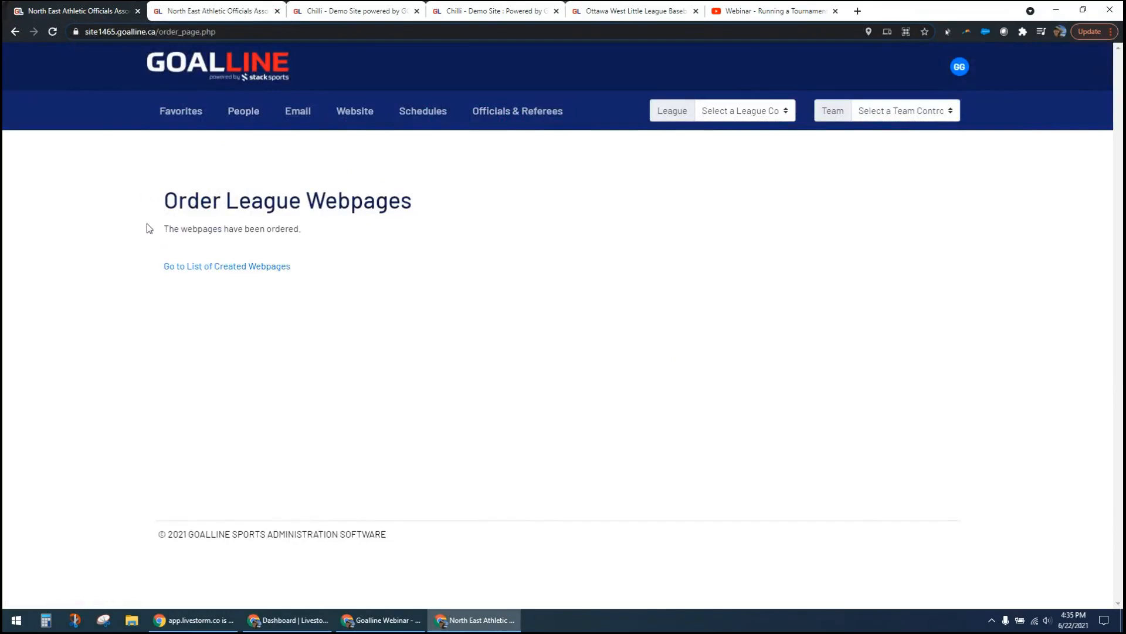
pyautogui.click(244, 68)
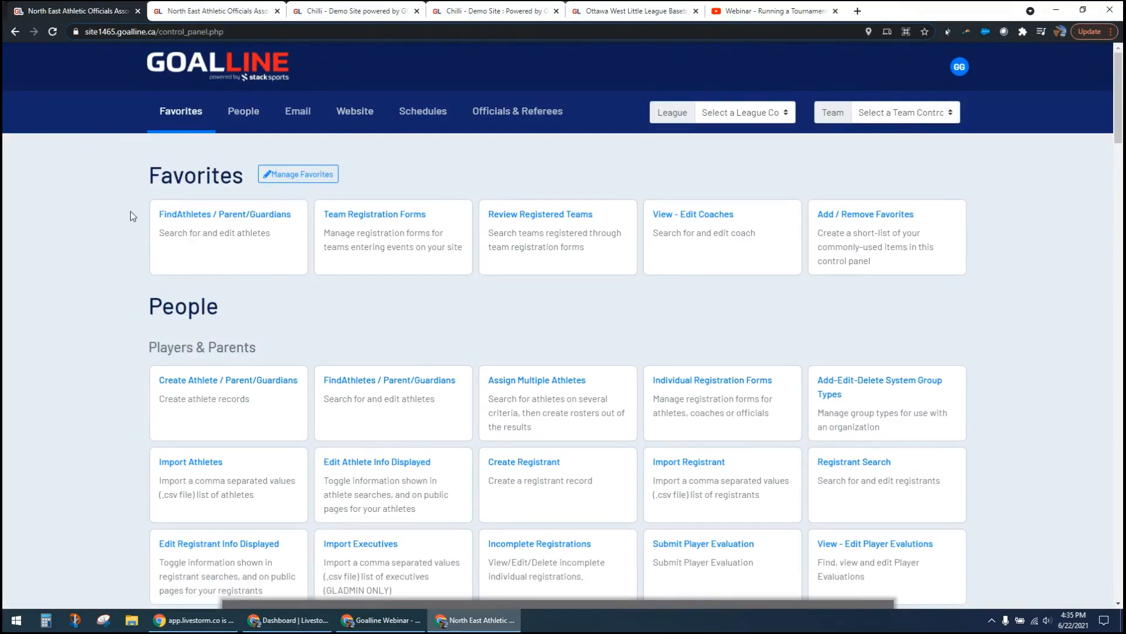
pyautogui.click(368, 115)
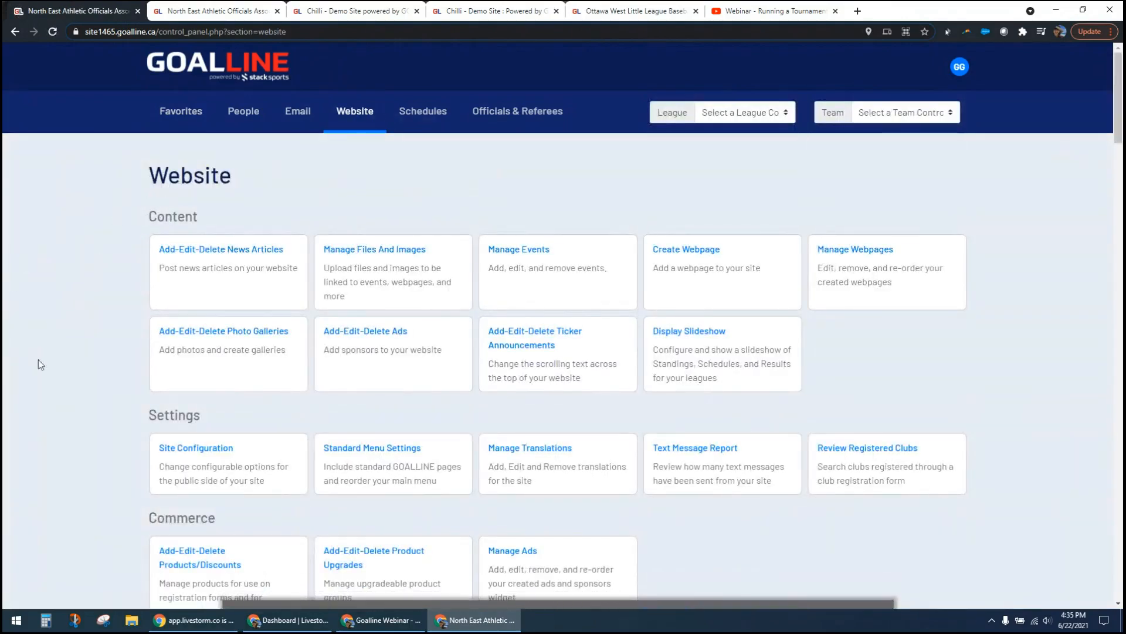
pyautogui.scroll(-2, 52, 396)
pyautogui.scroll(1, 48, 397)
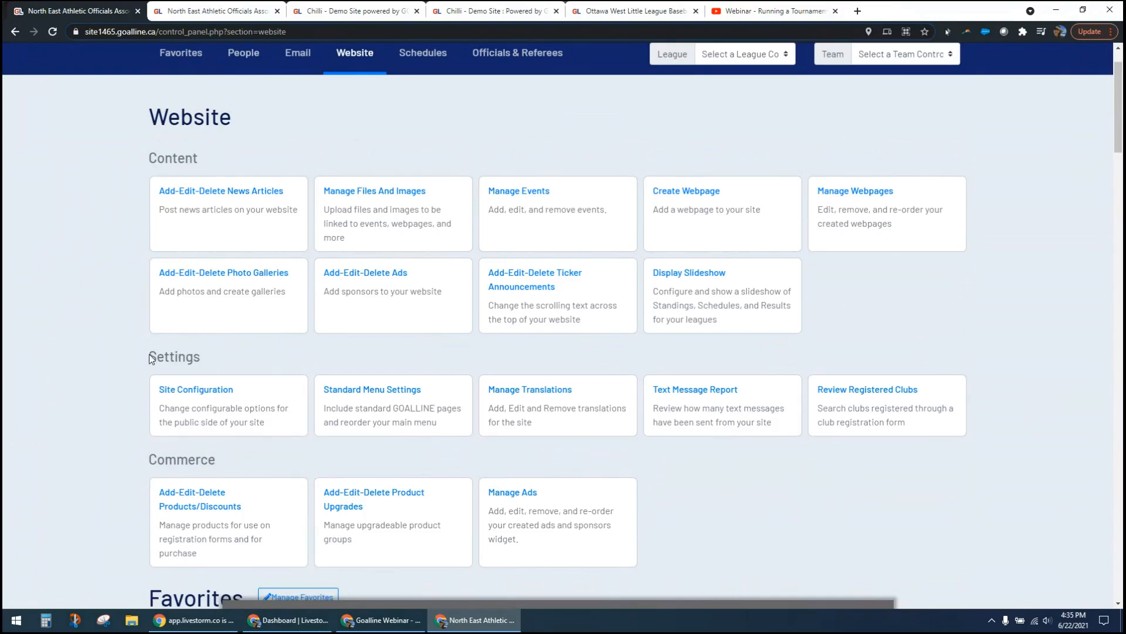
pyautogui.click(352, 396)
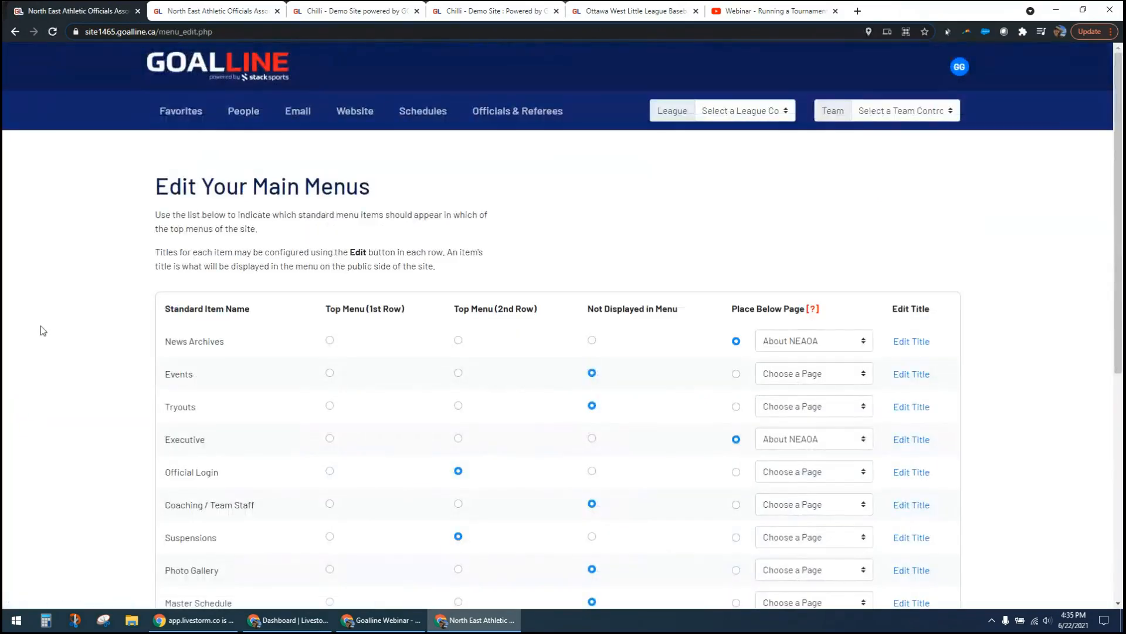
# Look through the standard menu items, from News Archives and Official Login down to the registration forms and account entries.
pyautogui.scroll(-1, 40, 327)
pyautogui.scroll(-1, 40, 330)
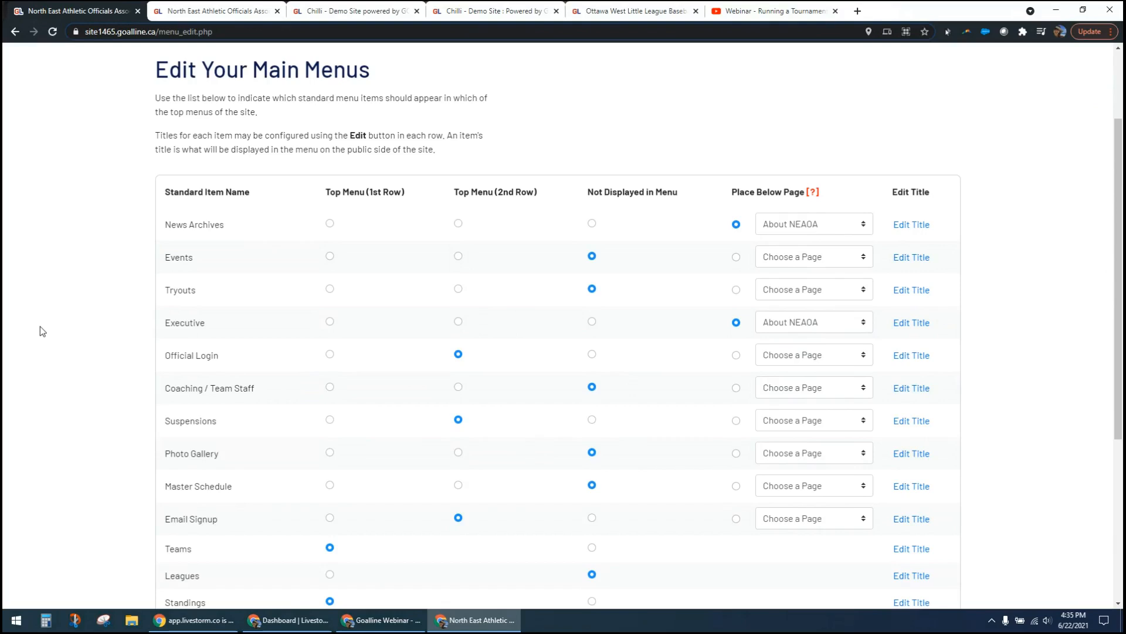
pyautogui.scroll(-1, 40, 326)
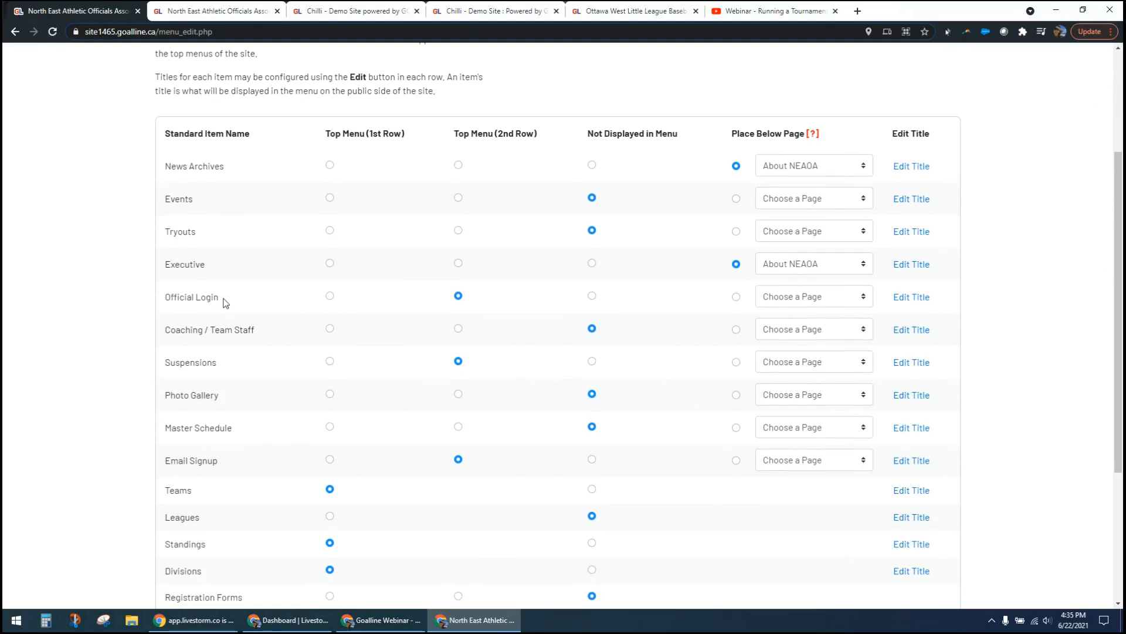
pyautogui.moveTo(168, 298); pyautogui.dragTo(230, 300)
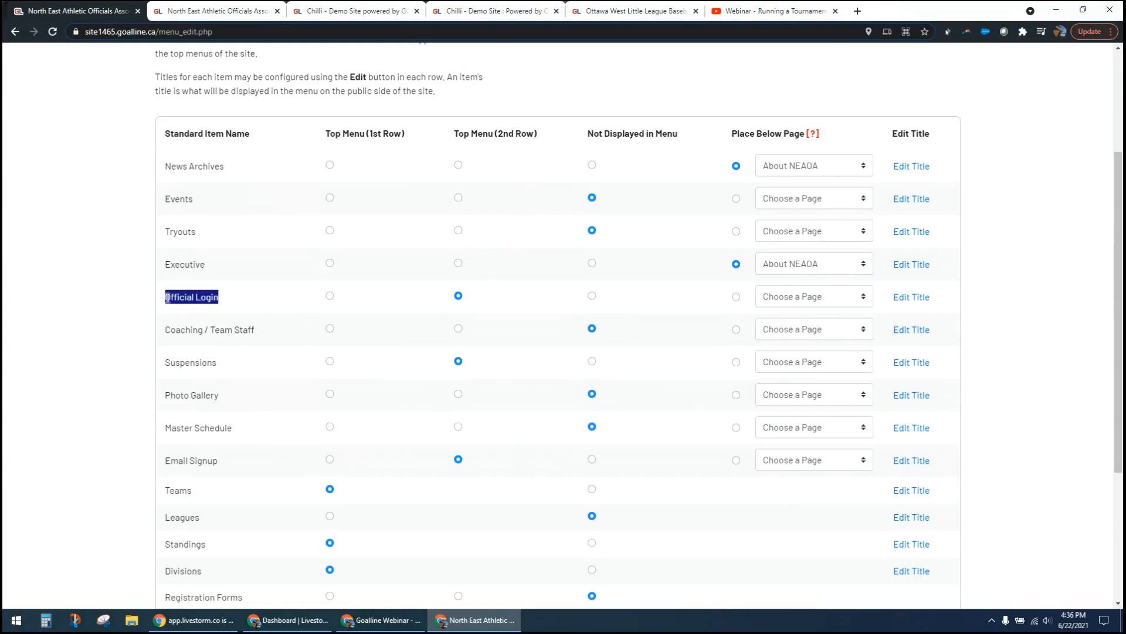
pyautogui.click(139, 304)
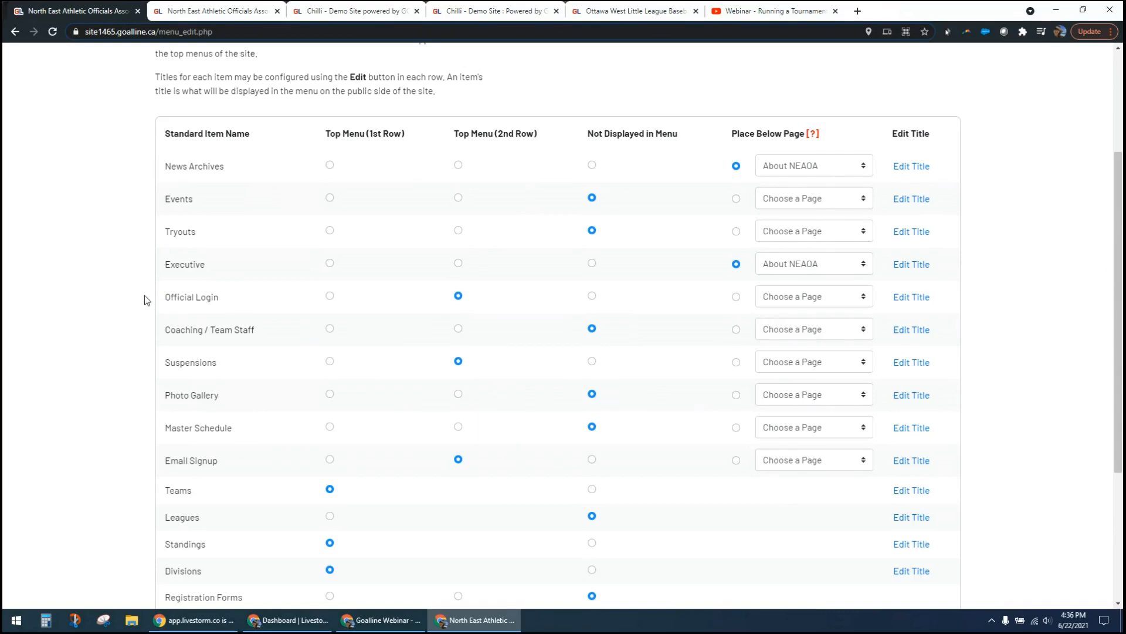
pyautogui.moveTo(174, 297); pyautogui.dragTo(209, 300)
pyautogui.click(132, 302)
pyautogui.scroll(-4, 132, 302)
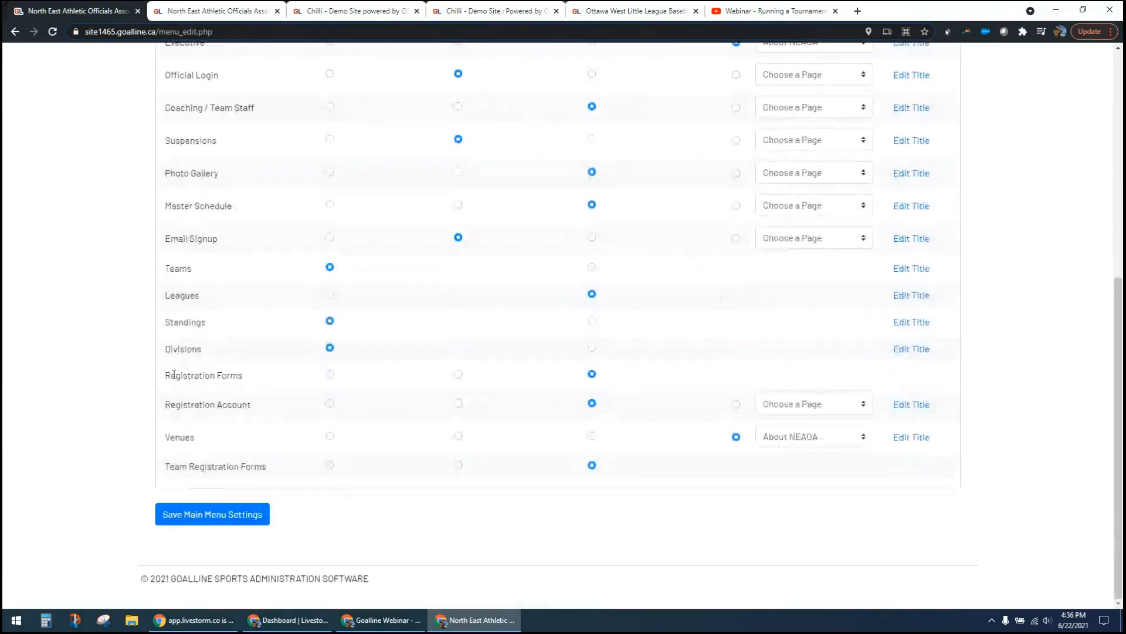
pyautogui.moveTo(170, 374); pyautogui.dragTo(200, 399)
pyautogui.click(114, 402)
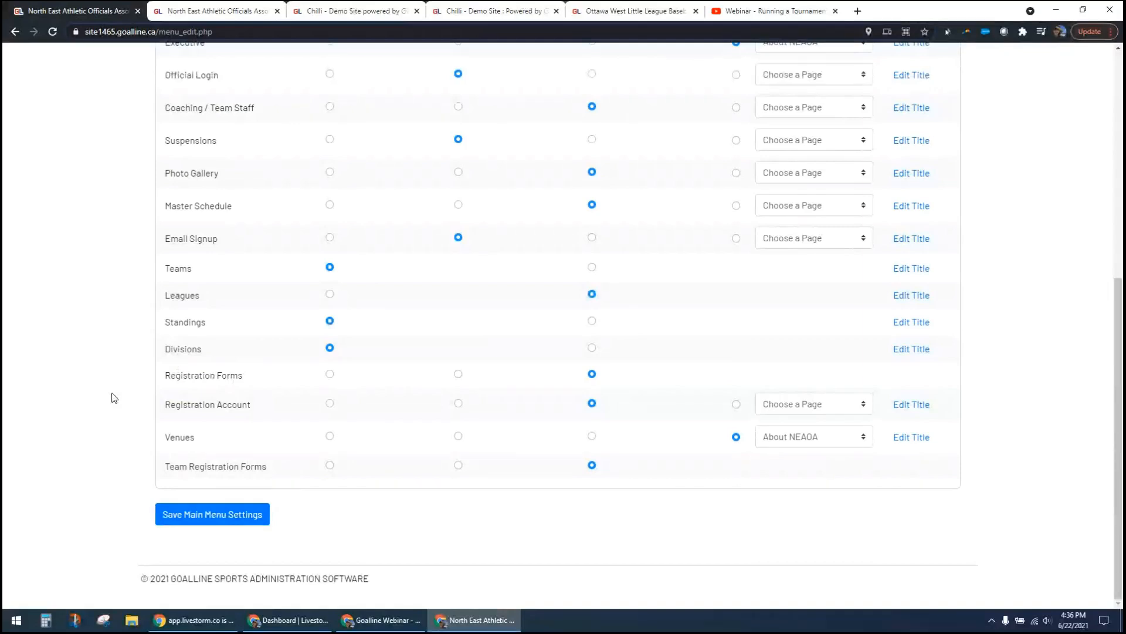
pyautogui.scroll(2, 107, 426)
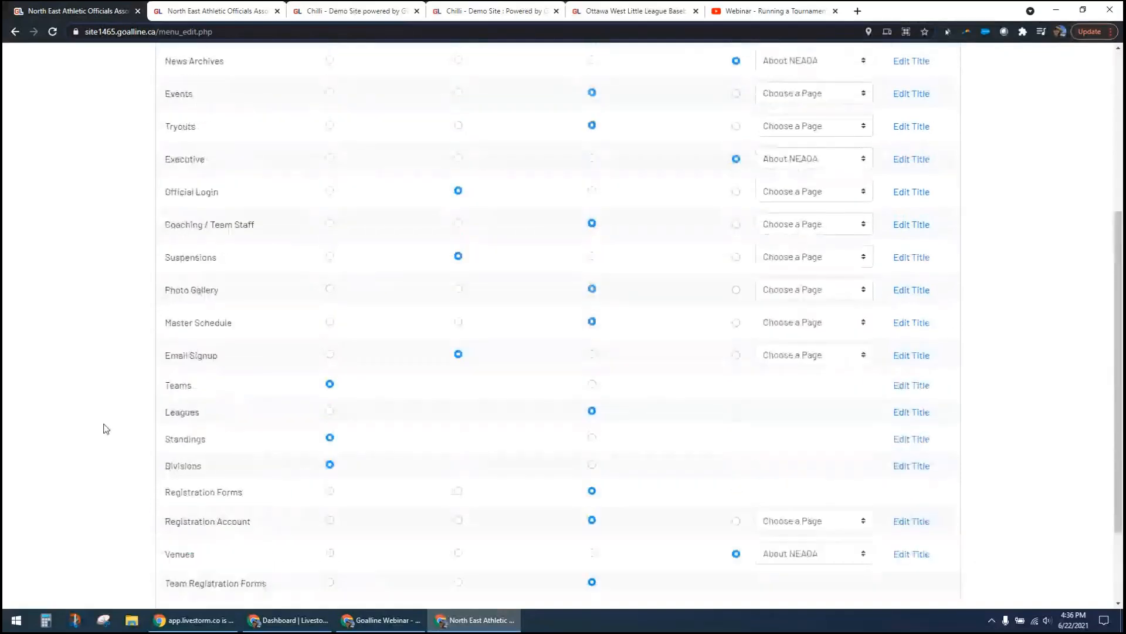
pyautogui.scroll(1, 106, 428)
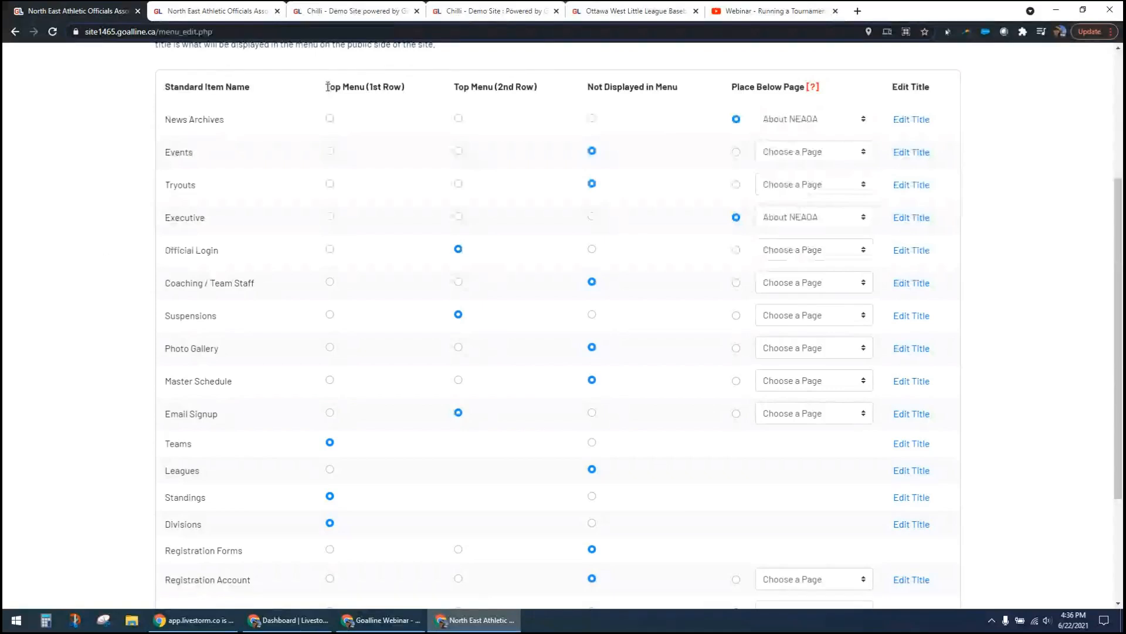
# Examine the menu placement columns and the parent pages available for News Archives, leaving it below About NEAOA.
pyautogui.moveTo(325, 87); pyautogui.dragTo(402, 88)
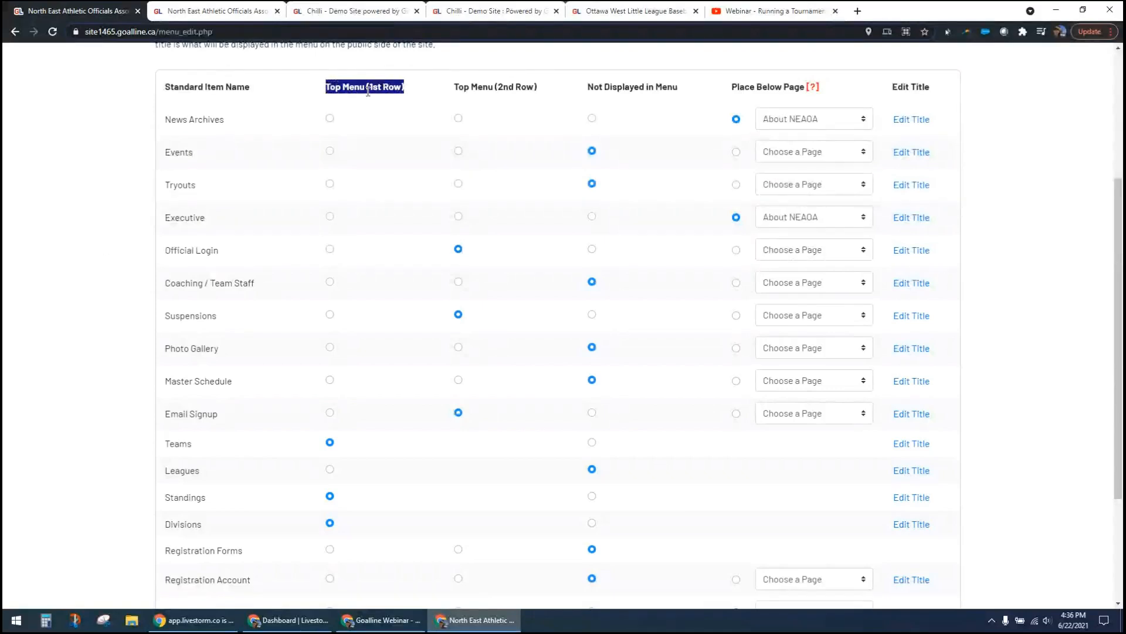
pyautogui.click(367, 112)
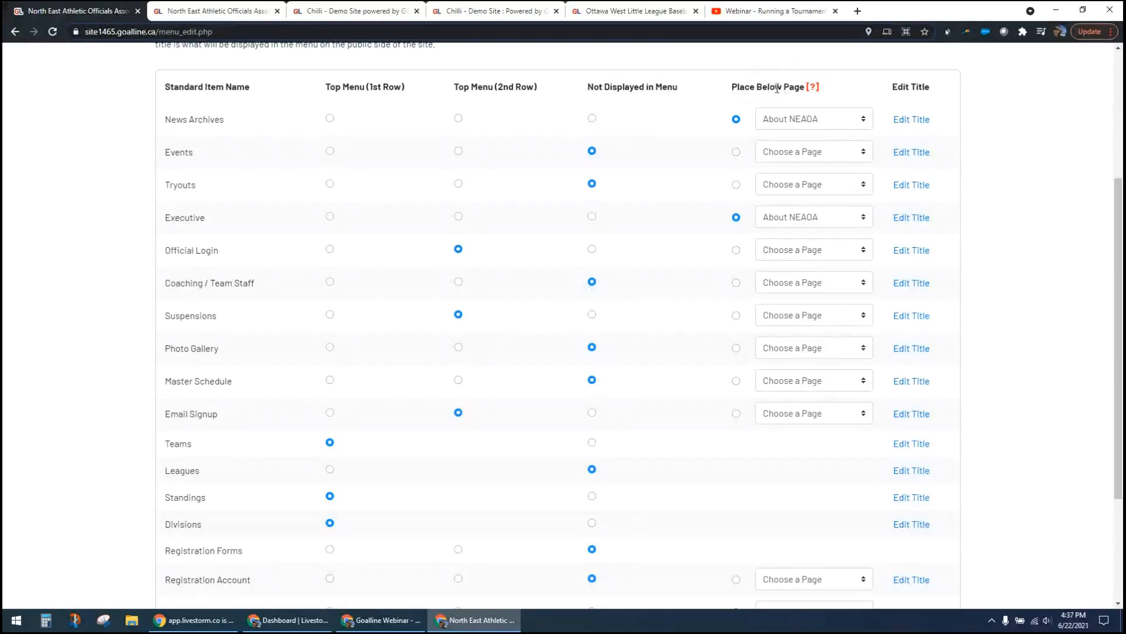
pyautogui.click(863, 120)
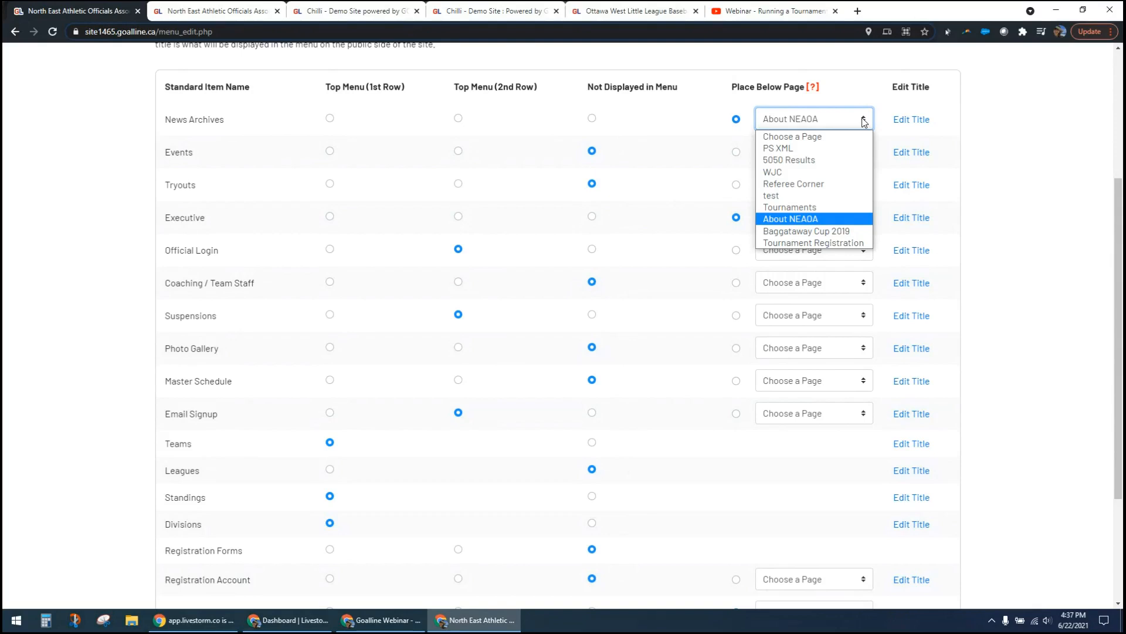
pyautogui.click(864, 122)
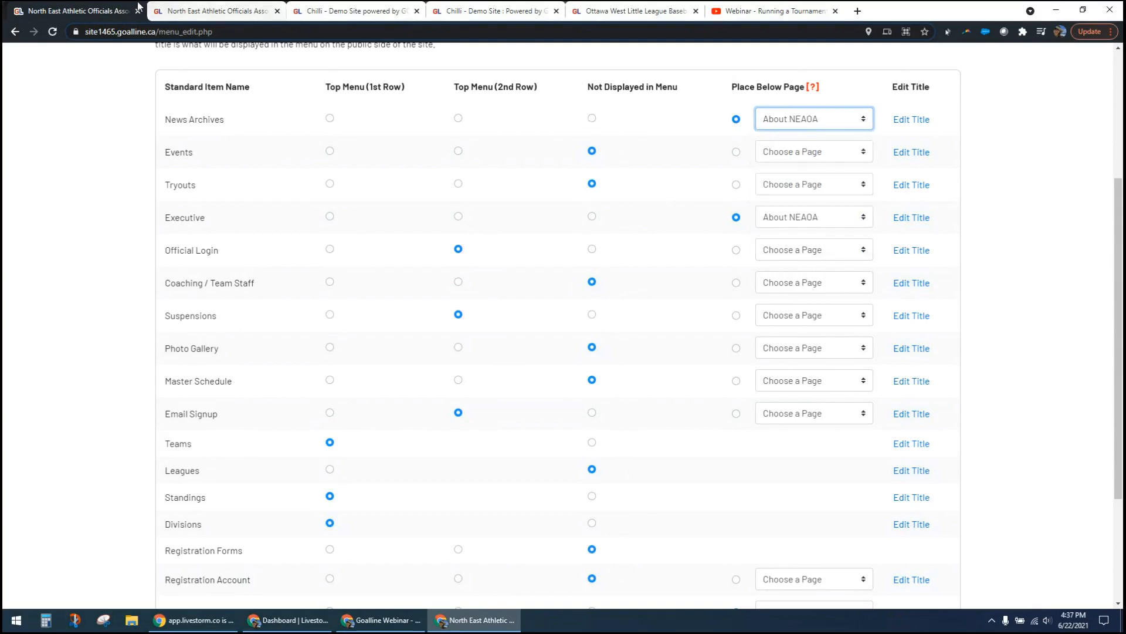
# Compare the sub-pages under About NEAOA on the public home page with the News Archives row in the menu settings.
pyautogui.click(227, 8)
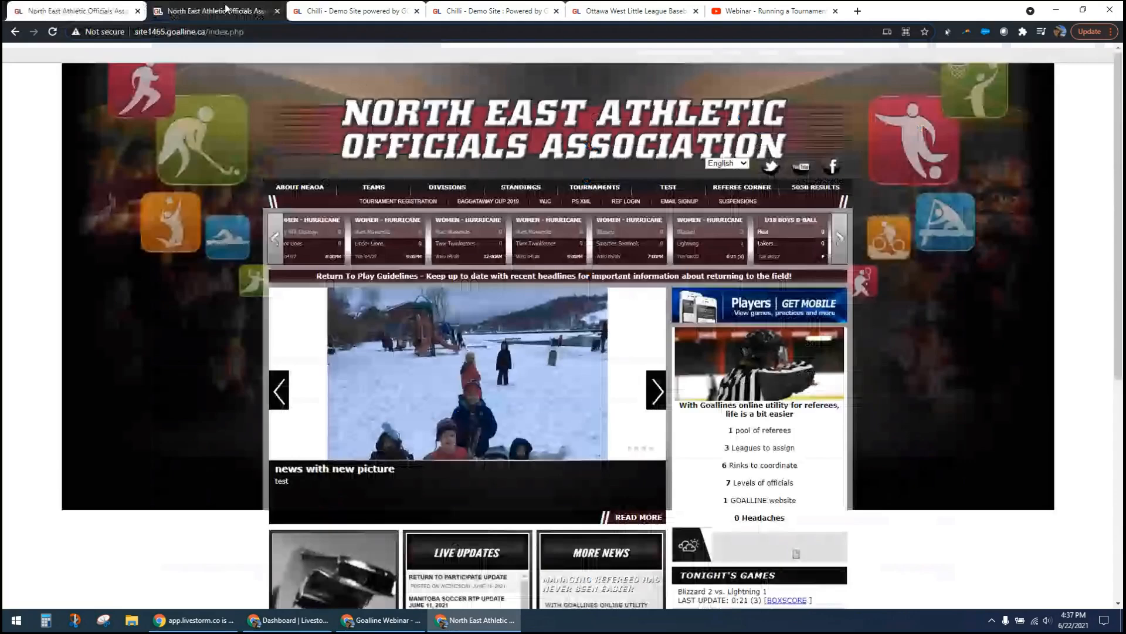
pyautogui.moveTo(311, 187)
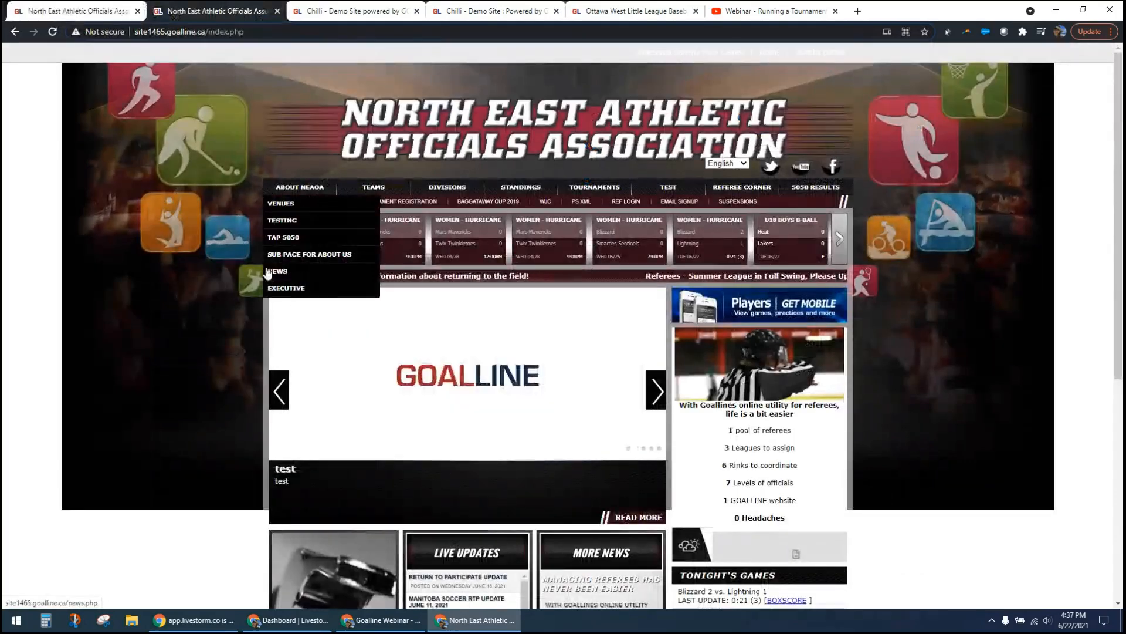
pyautogui.click(58, 12)
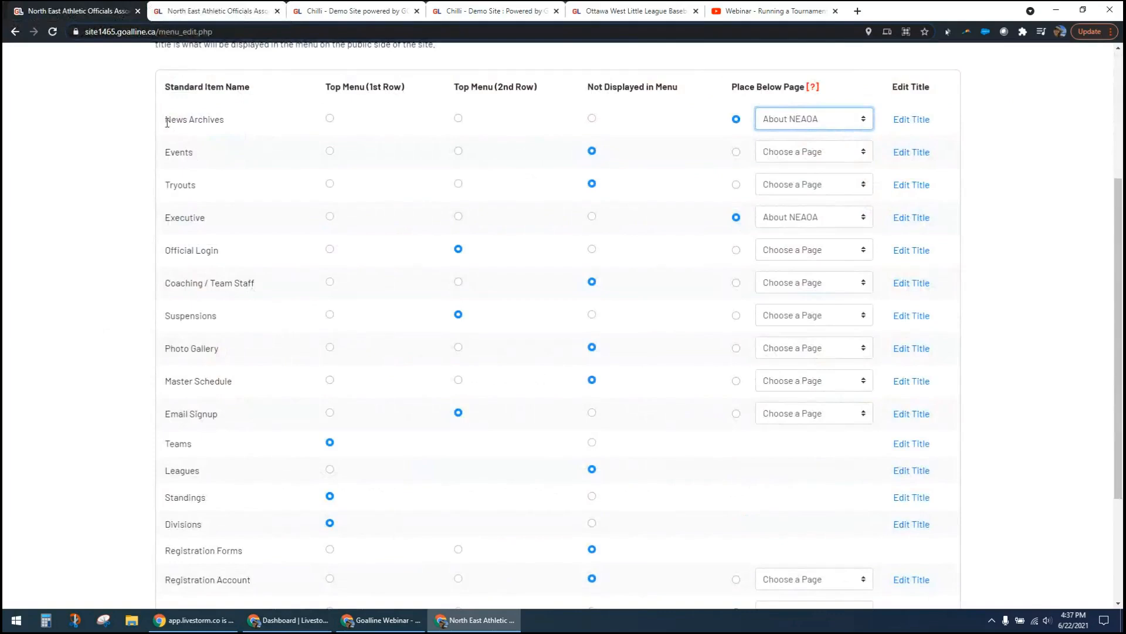
pyautogui.moveTo(166, 119); pyautogui.dragTo(224, 120)
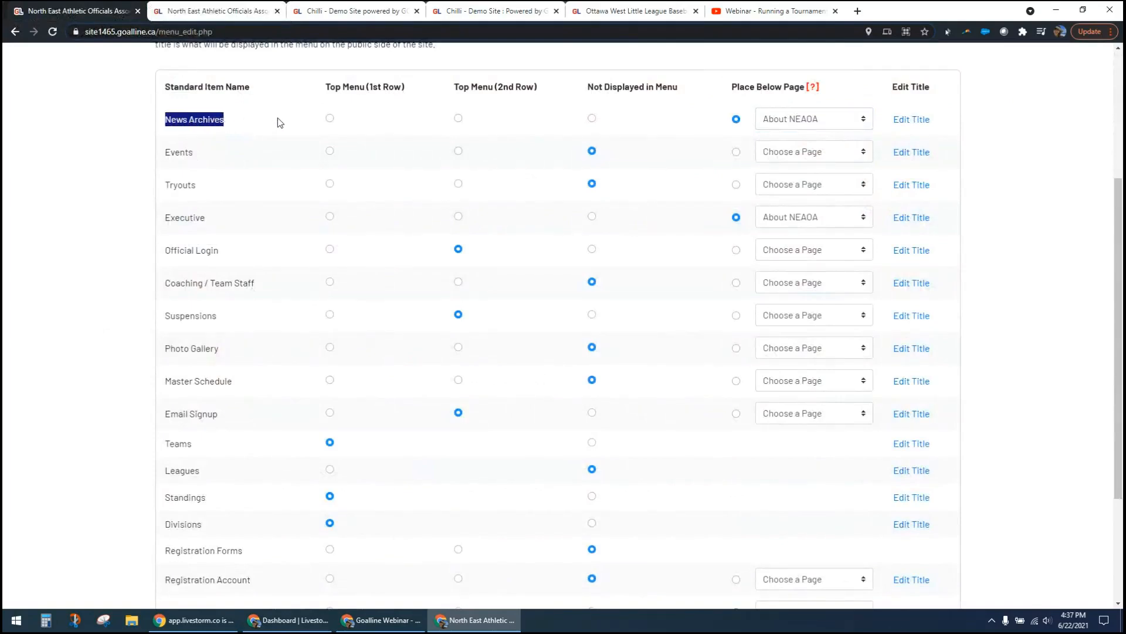
pyautogui.click(238, 122)
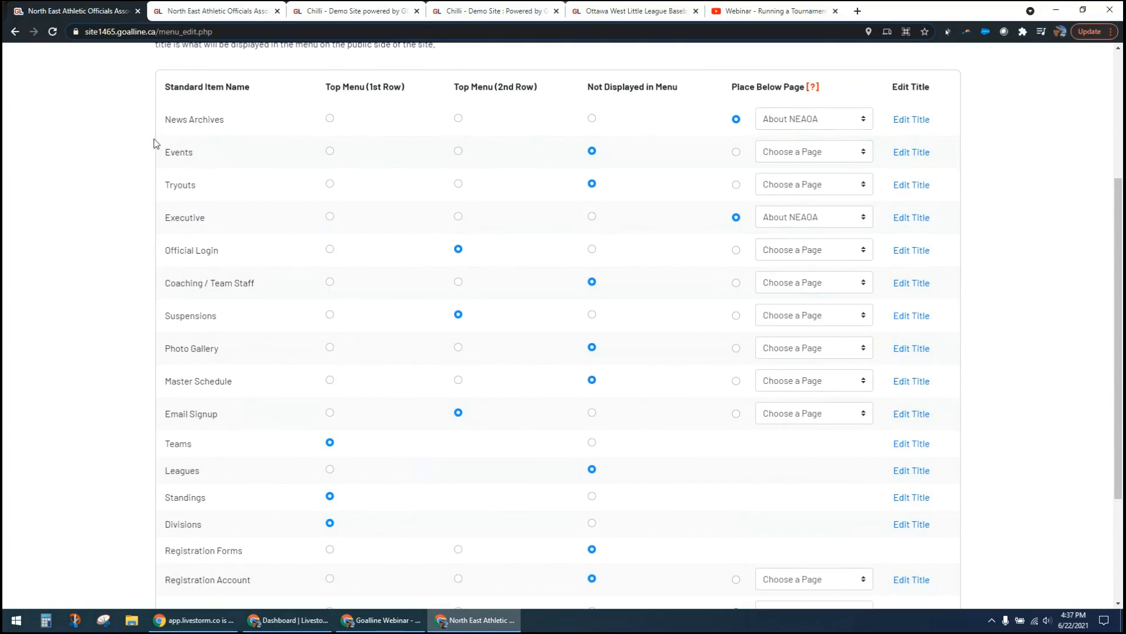
# Review the Standings and Official Login rows among the standard items whose titles can be edited.
pyautogui.click(901, 123)
pyautogui.scroll(-1, 219, 435)
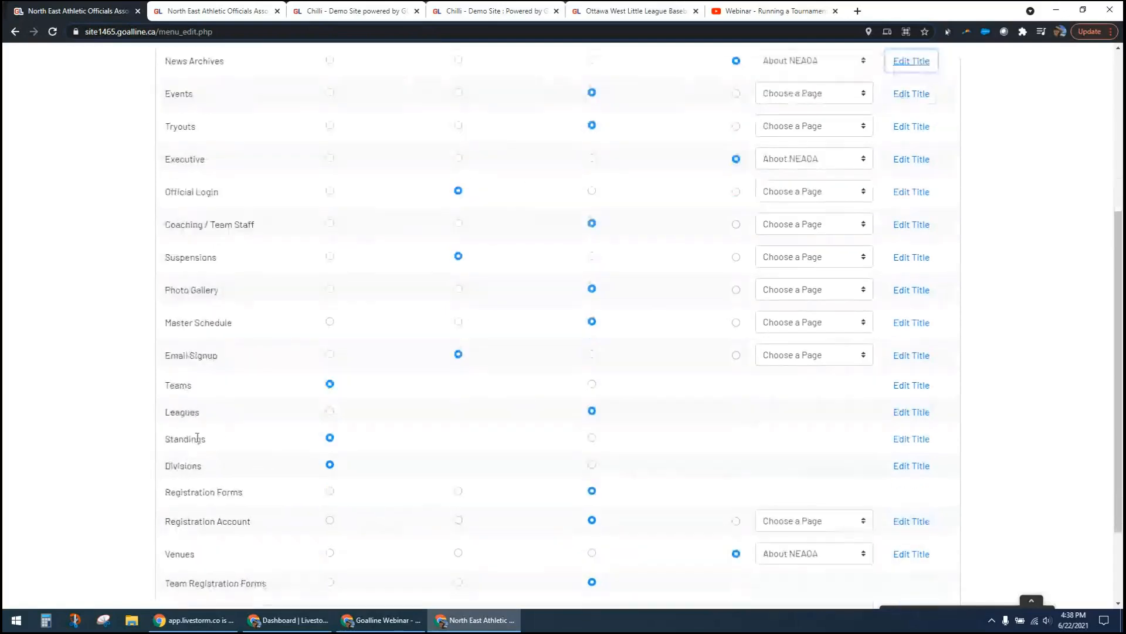
pyautogui.moveTo(184, 439); pyautogui.dragTo(244, 443)
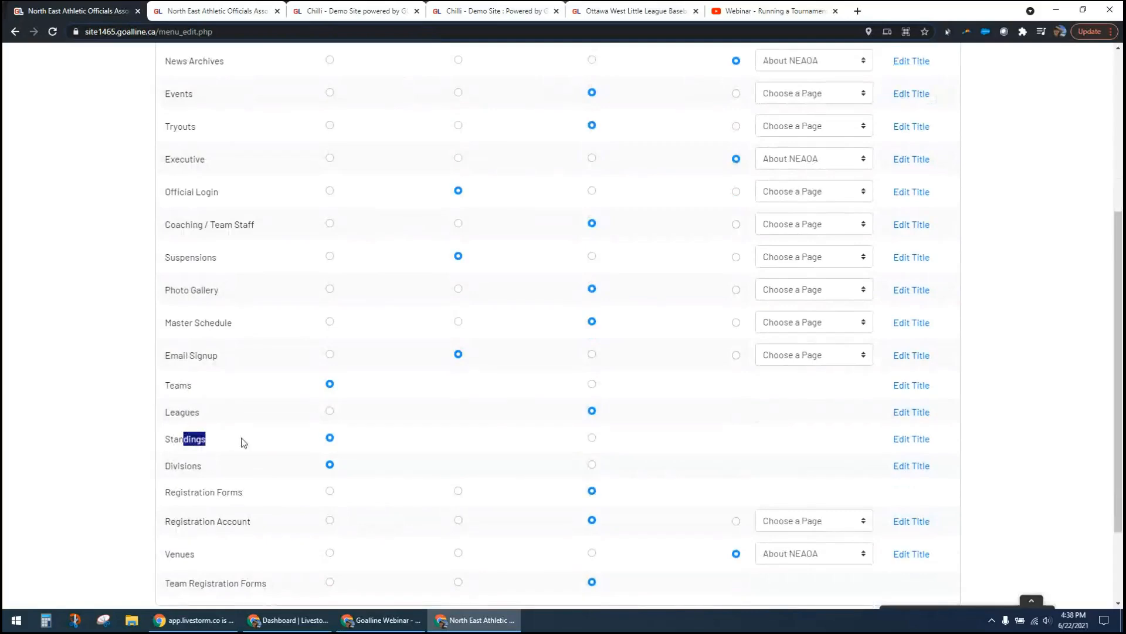
pyautogui.click(244, 443)
pyautogui.scroll(4, 244, 443)
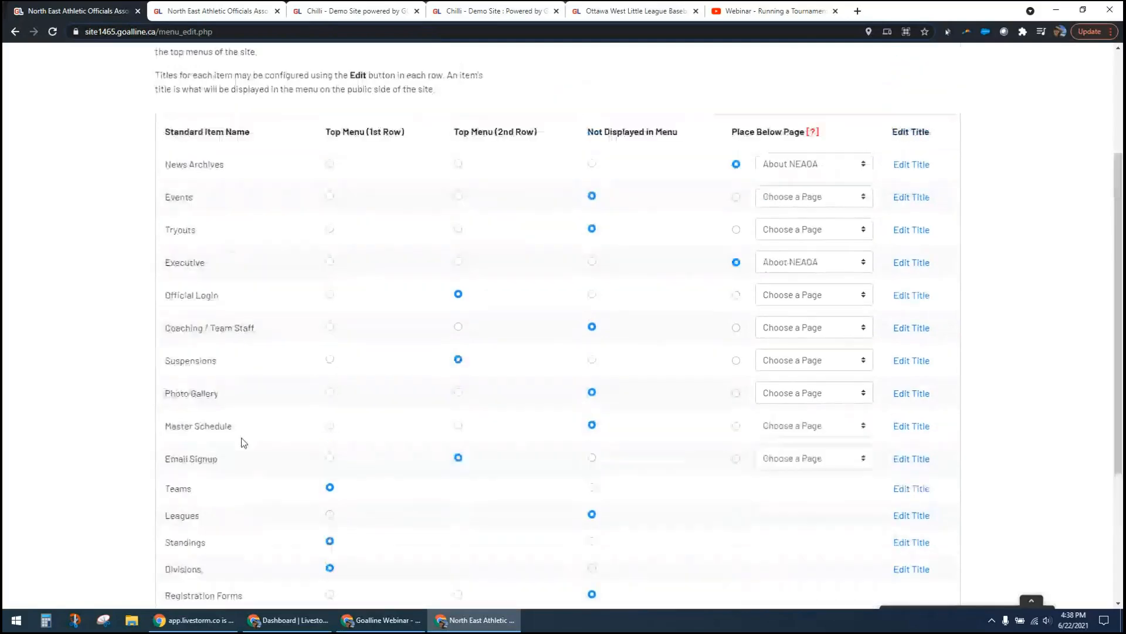
pyautogui.moveTo(165, 295); pyautogui.dragTo(214, 296)
pyautogui.click(219, 296)
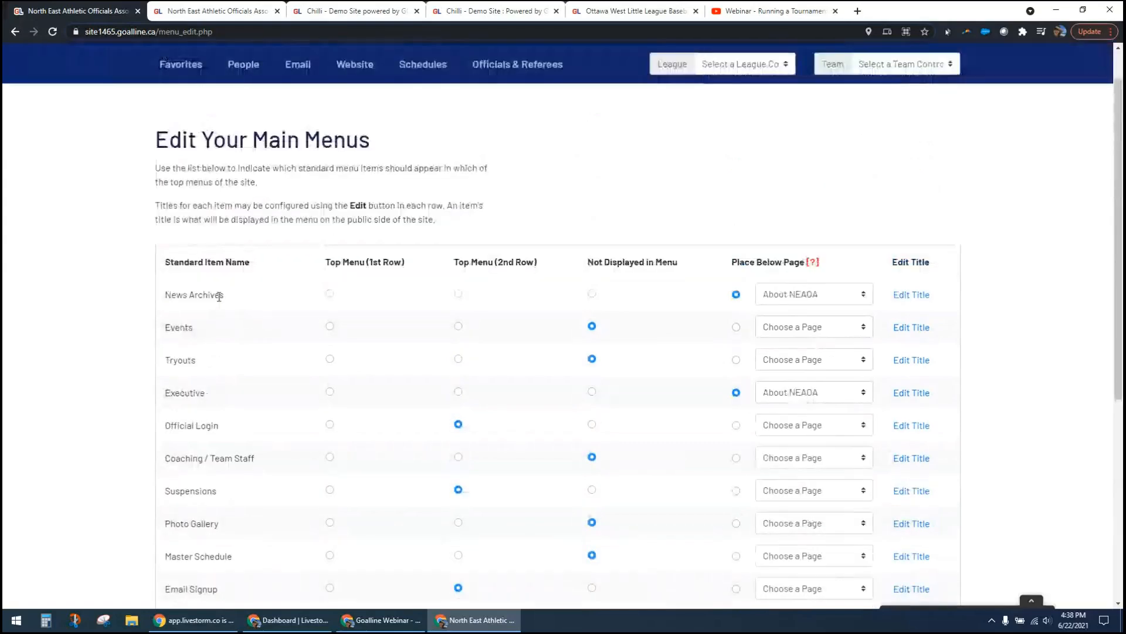
# Open the title settings of News Archives and enter Old News as its public menu title.
pyautogui.click(911, 294)
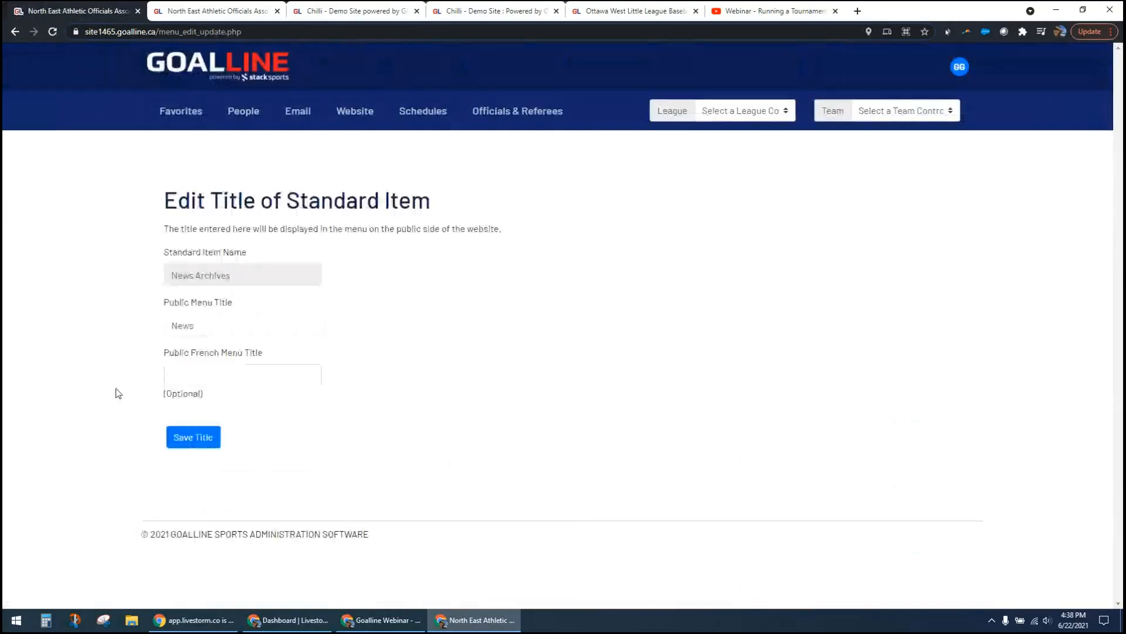
pyautogui.click(173, 327)
pyautogui.write('Old')
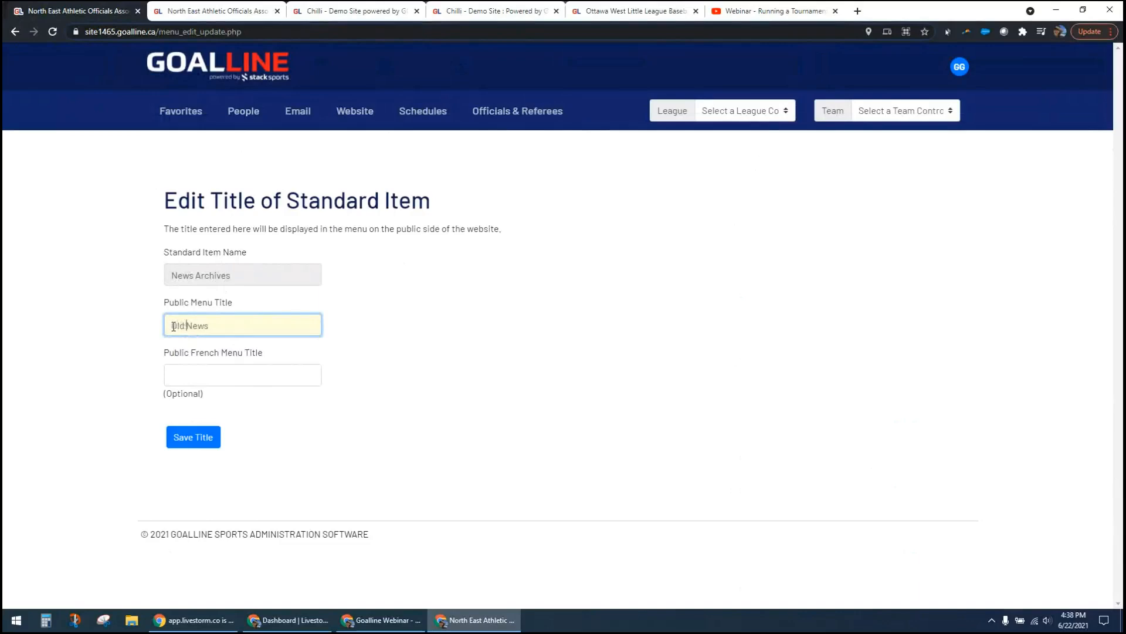
pyautogui.click(158, 332)
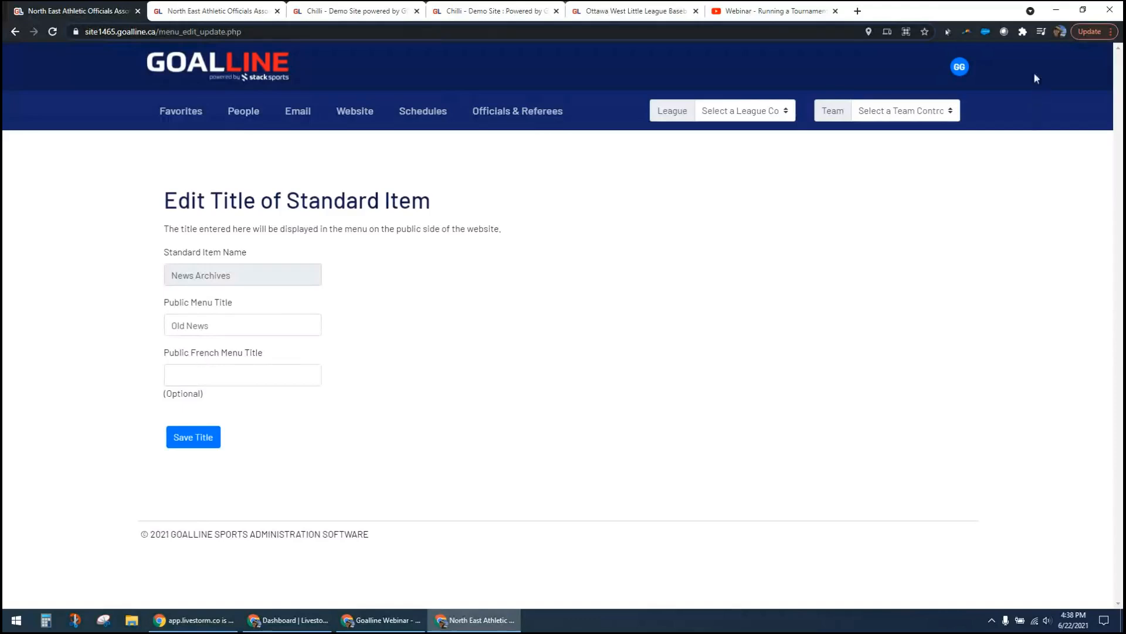
# Open the account menu to view its site links and language option.
pyautogui.click(959, 69)
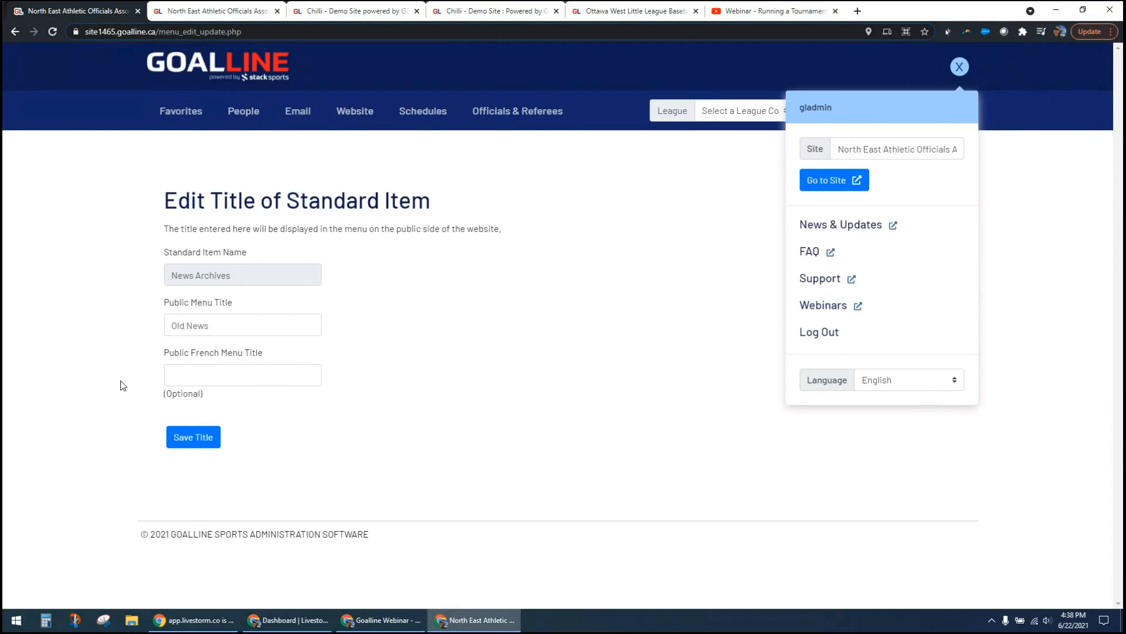
# Close the account panel and leave the News Archives title editor for the main menus list.
pyautogui.click(958, 67)
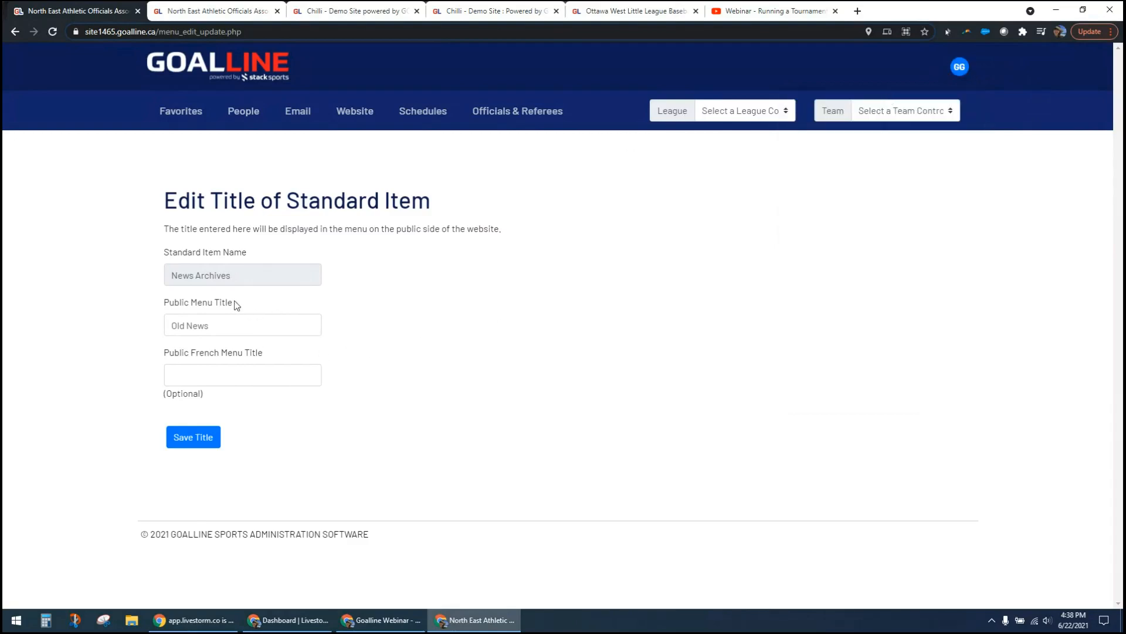
pyautogui.click(14, 34)
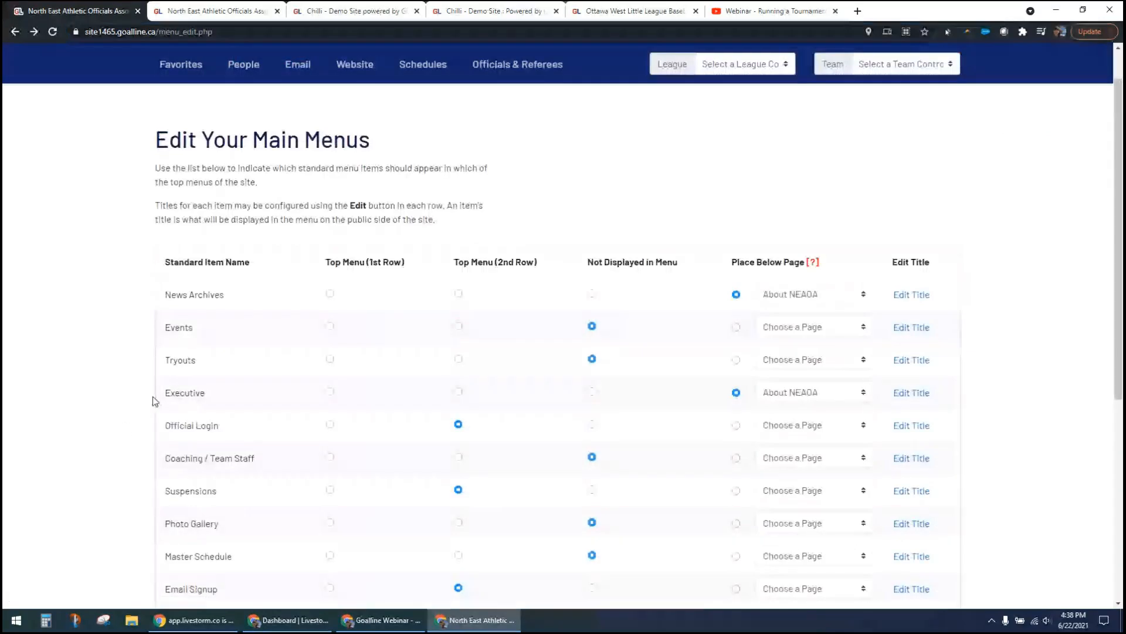
# Enter "Board of Directors" as the Executive item's public menu title, then return to the main menus list without saving.
pyautogui.click(911, 393)
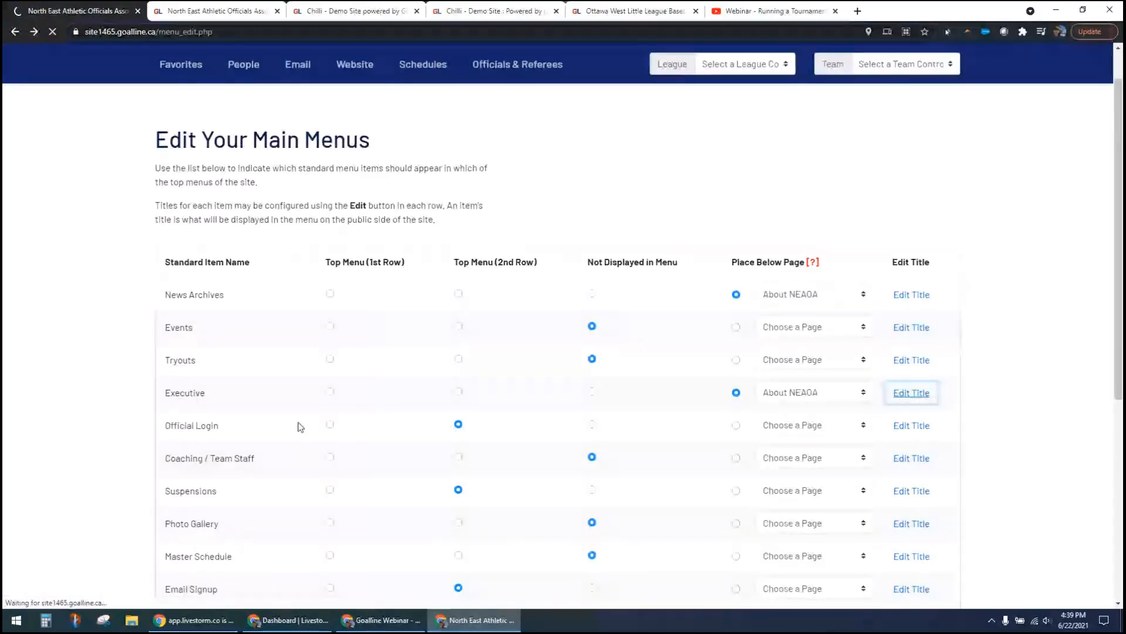
pyautogui.doubleClick(192, 324)
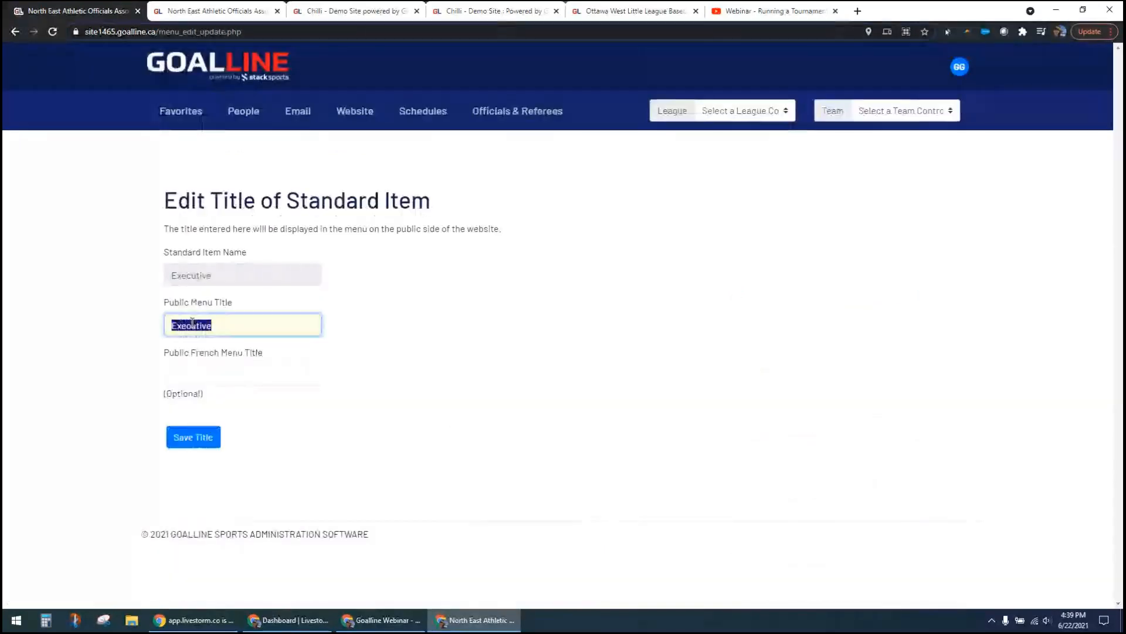
pyautogui.write('Board')
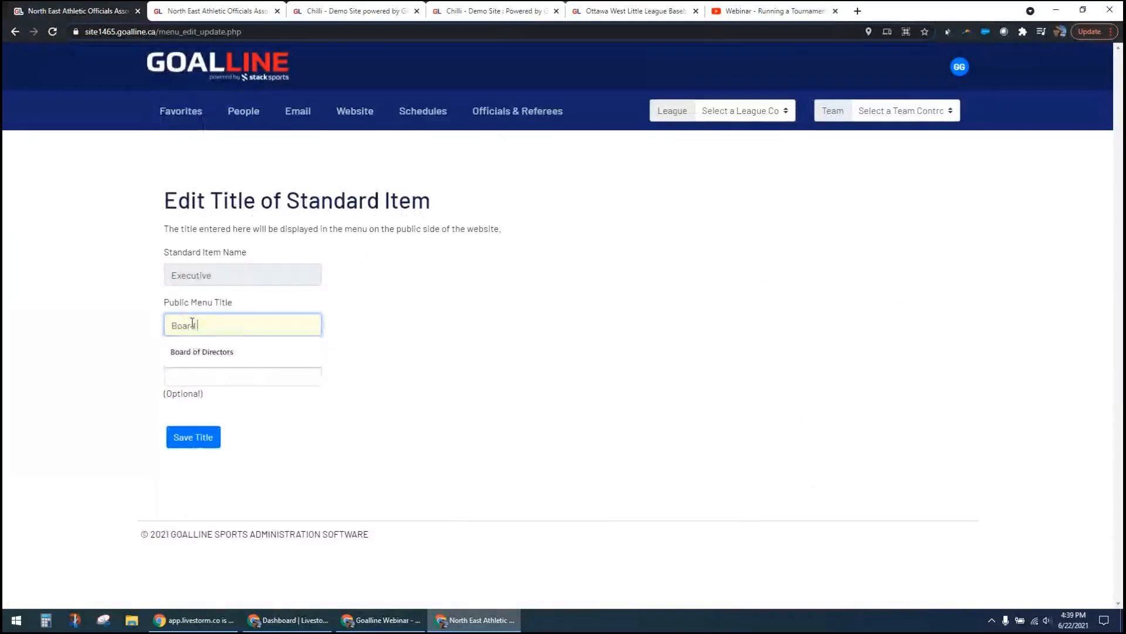
pyautogui.press('Down')
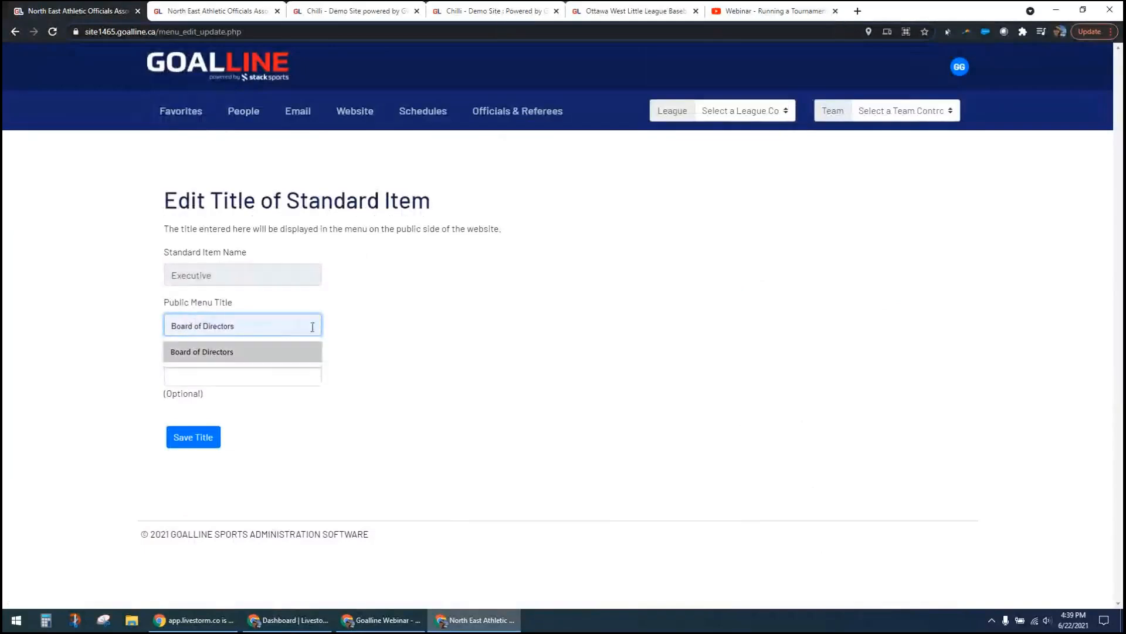
pyautogui.click(263, 351)
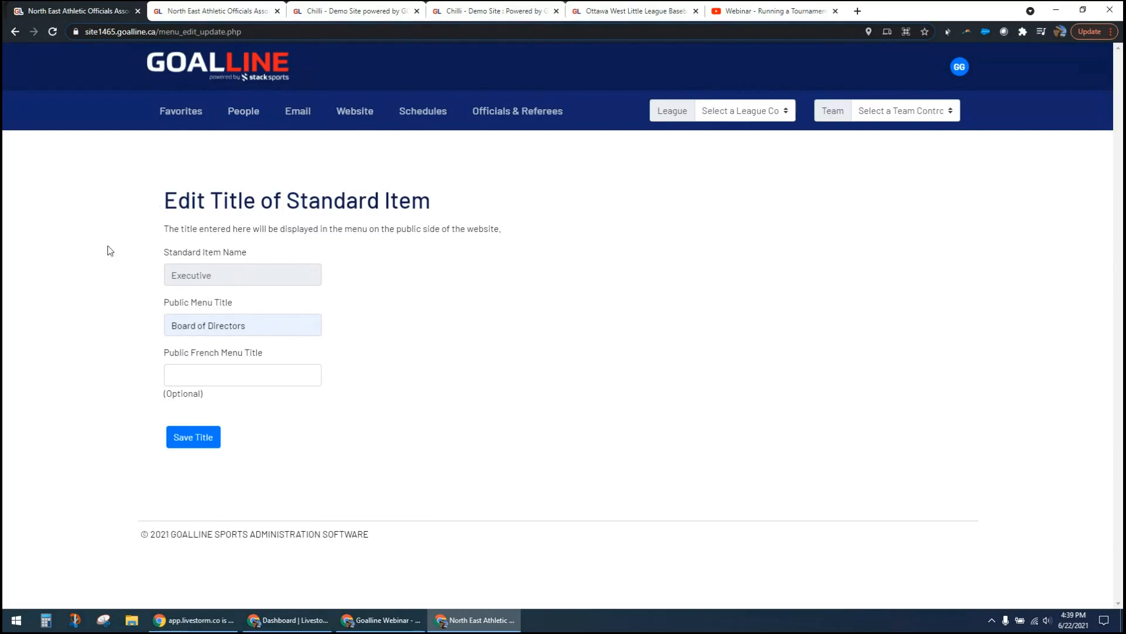
pyautogui.click(15, 33)
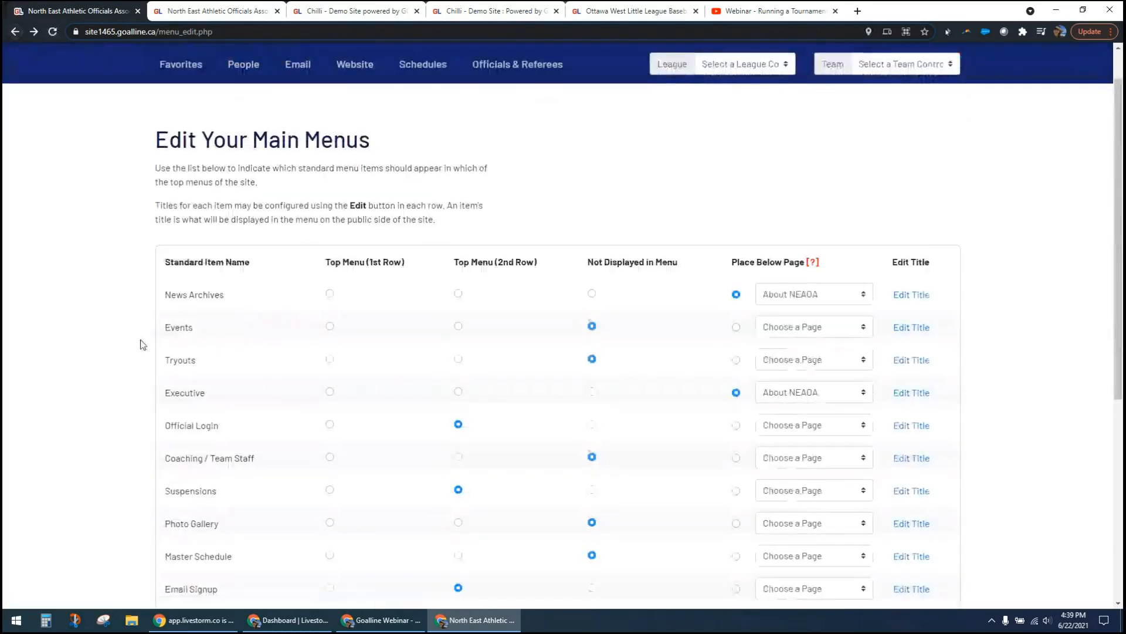
# Save the main menu settings and go back to the menu settings list.
pyautogui.scroll(-3, 147, 342)
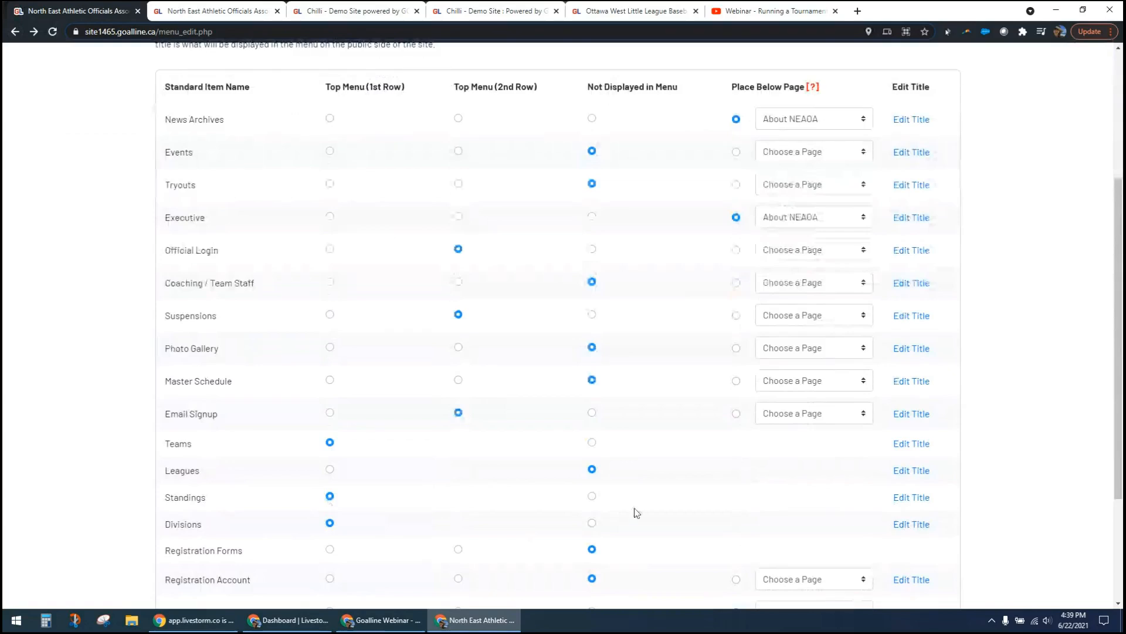
pyautogui.scroll(-3, 637, 512)
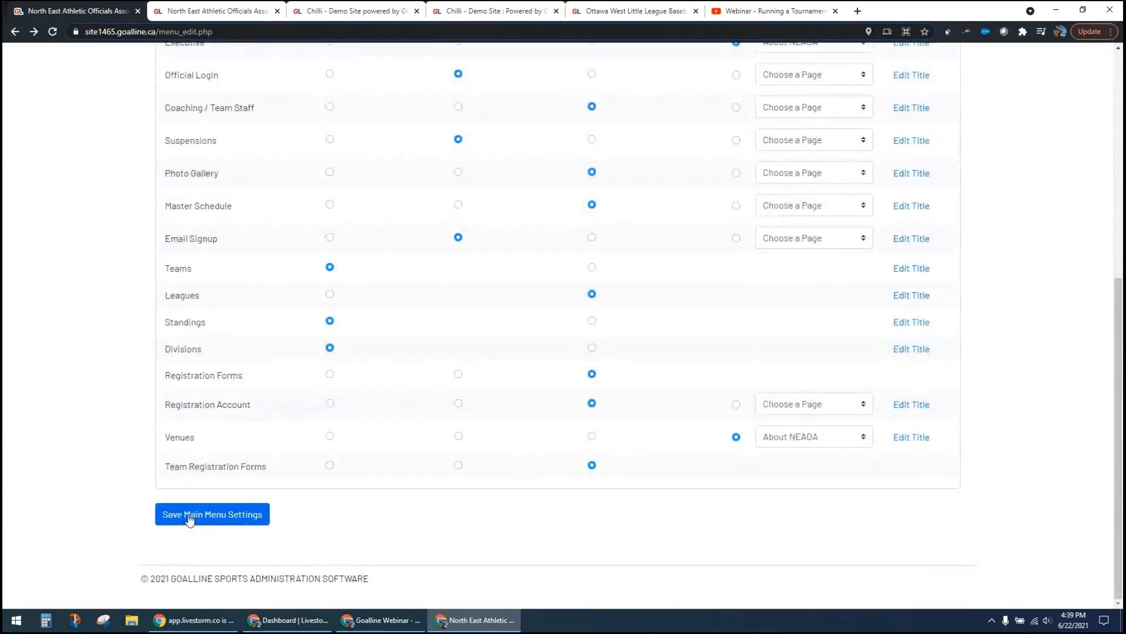
pyautogui.click(189, 516)
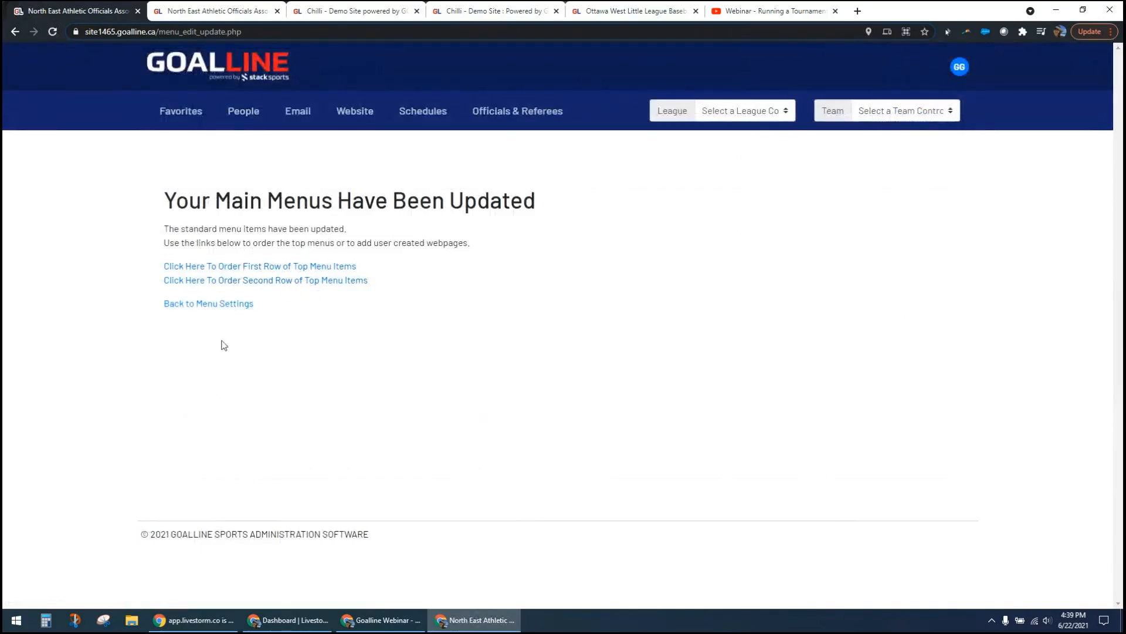
pyautogui.click(221, 305)
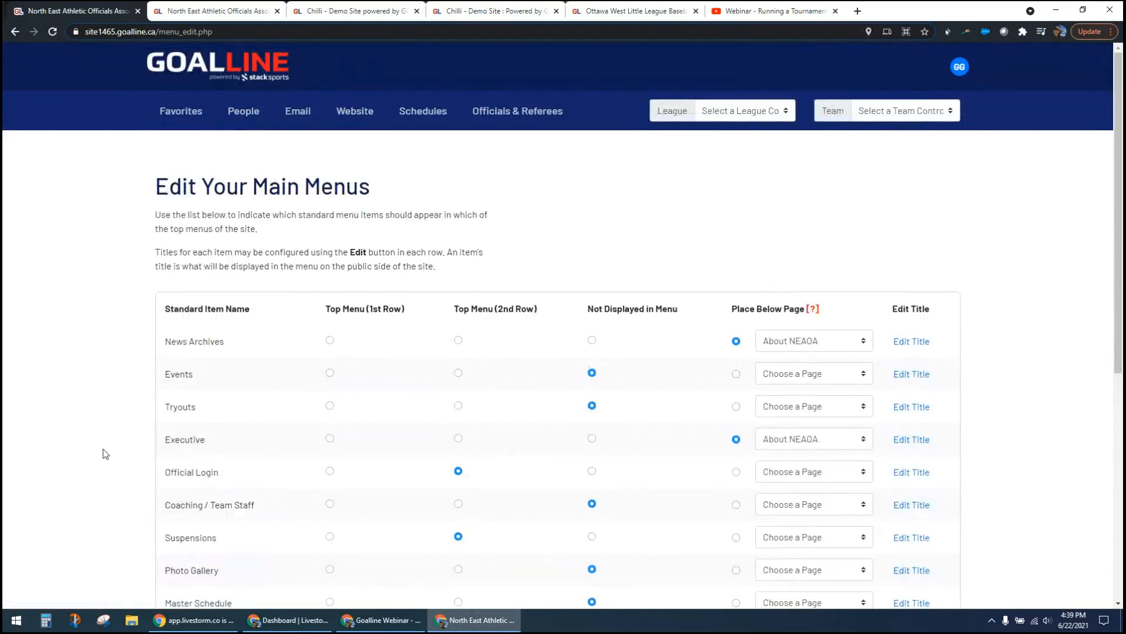
# Compare the standard item placements in the main menus list with the Teams and Divisions menus on the public site.
pyautogui.scroll(-6, 105, 453)
pyautogui.scroll(2, 105, 453)
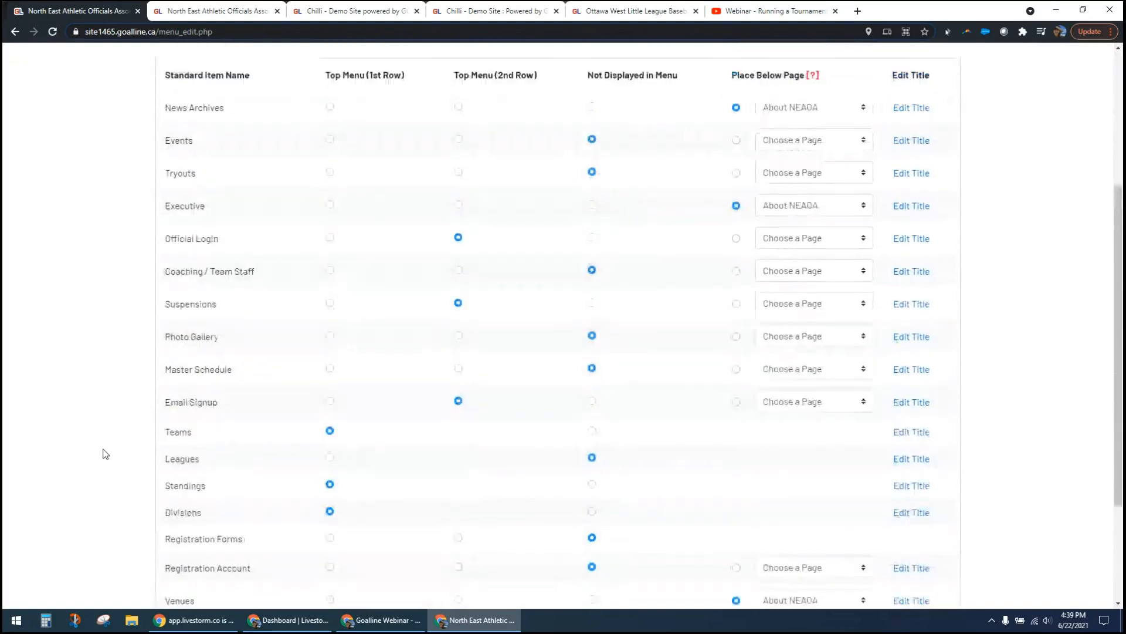
pyautogui.scroll(-2, 104, 454)
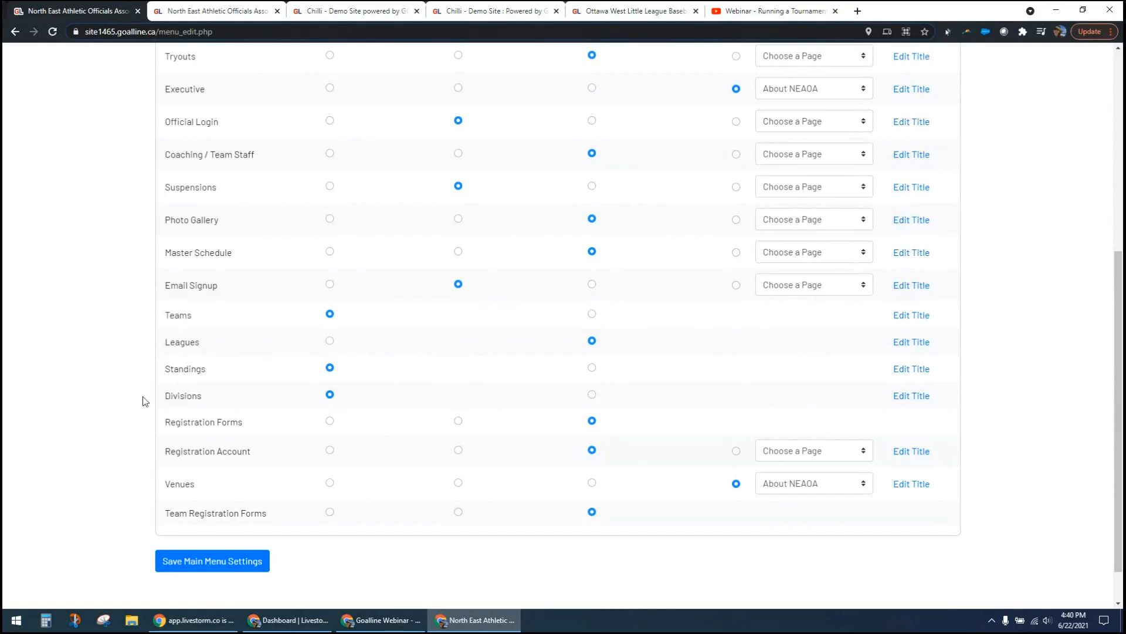
pyautogui.click(239, 10)
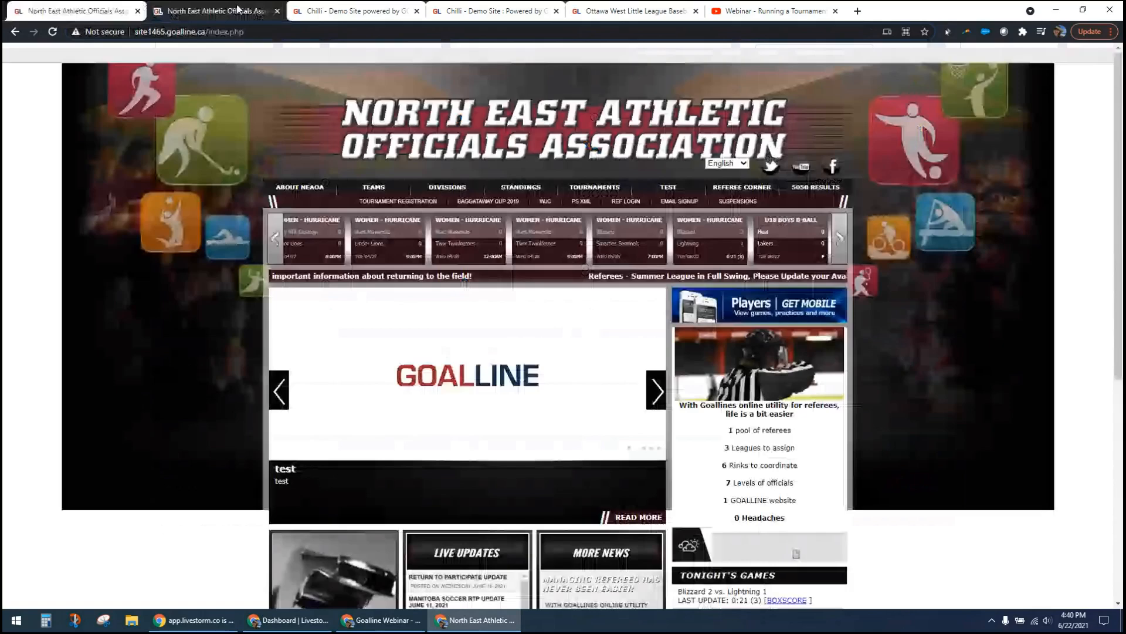
pyautogui.moveTo(369, 190)
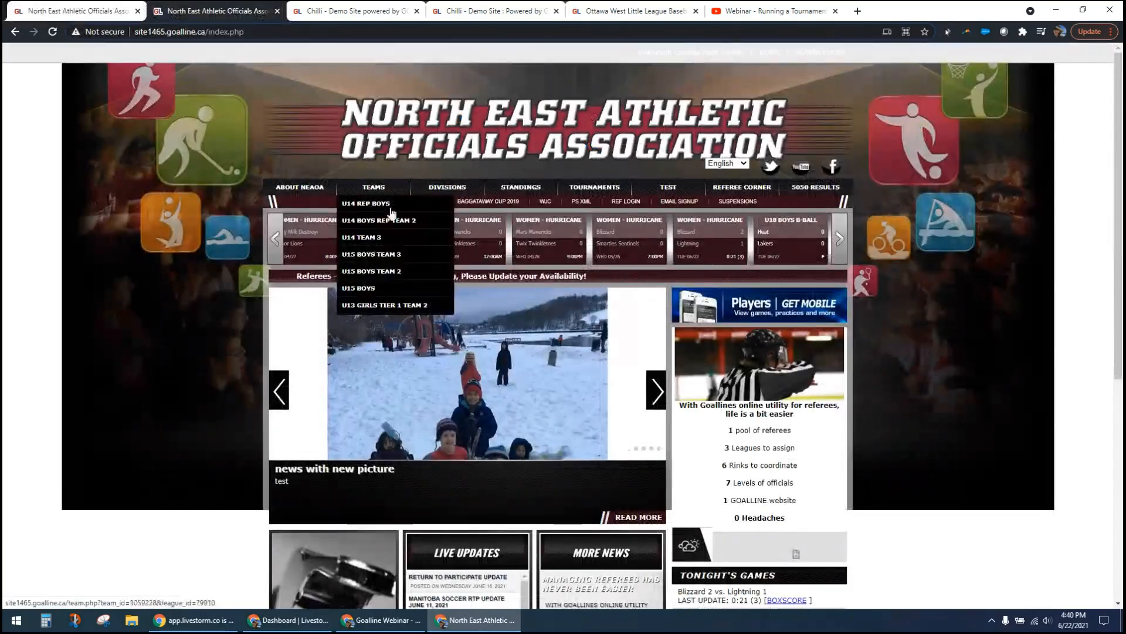
pyautogui.moveTo(440, 186)
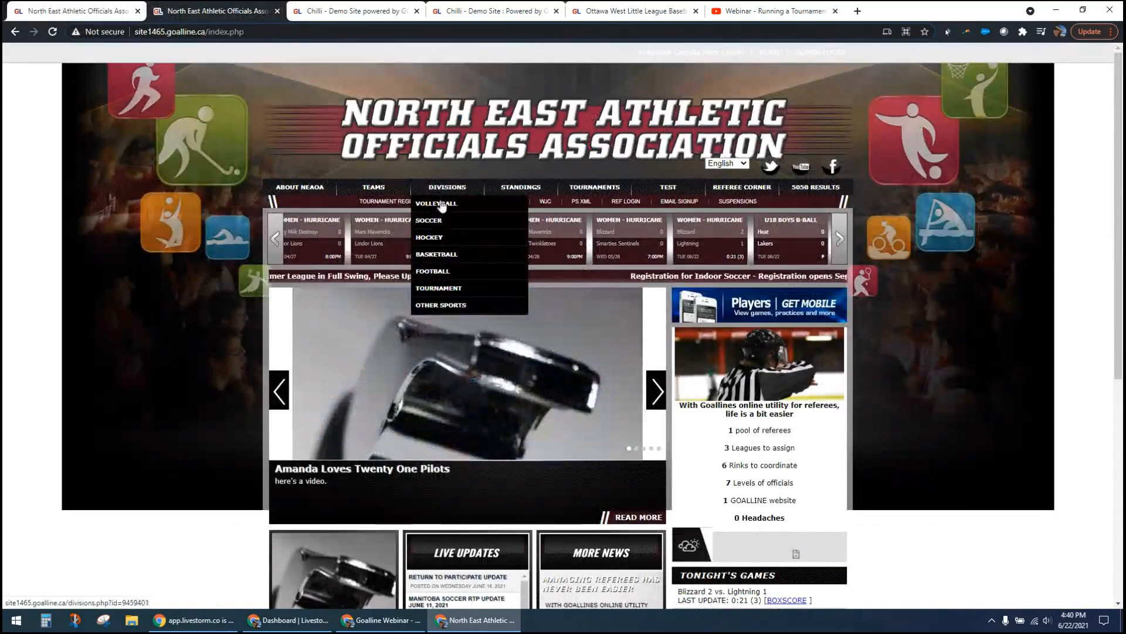
# Open the Hockey standings on the public site and review the tables for all its leagues.
pyautogui.moveTo(516, 187)
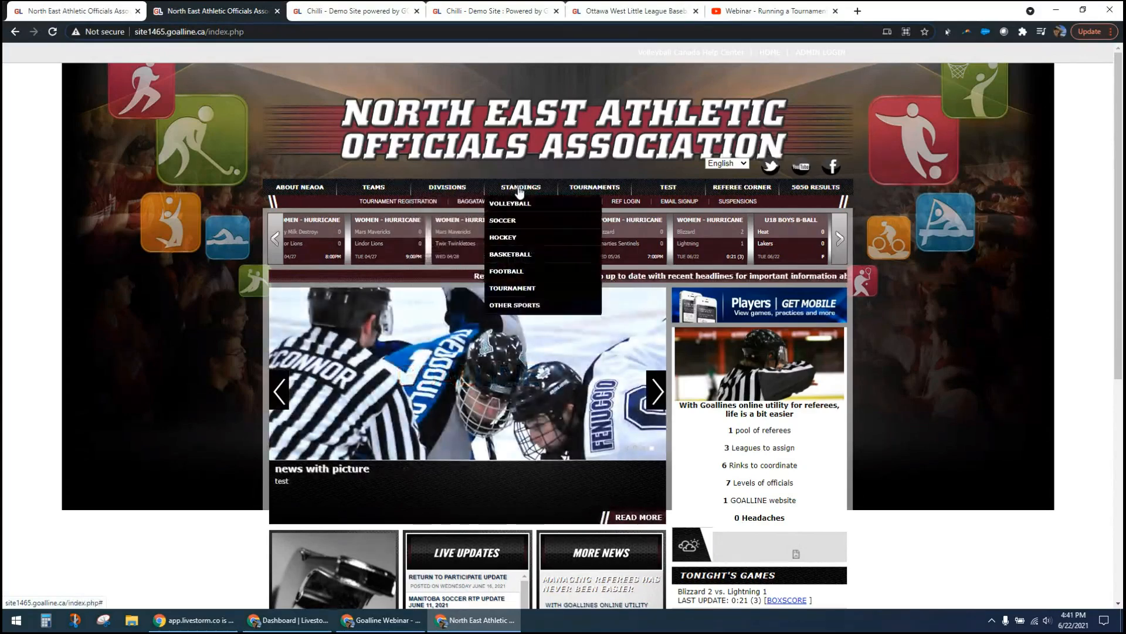
pyautogui.click(508, 259)
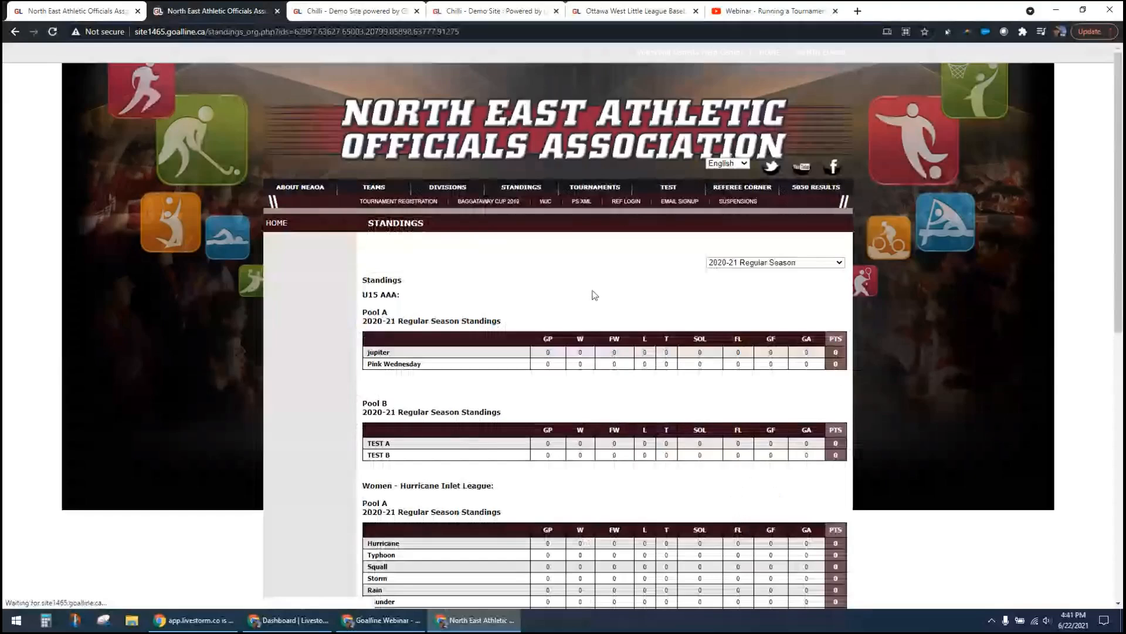
pyautogui.moveTo(370, 279); pyautogui.dragTo(383, 294)
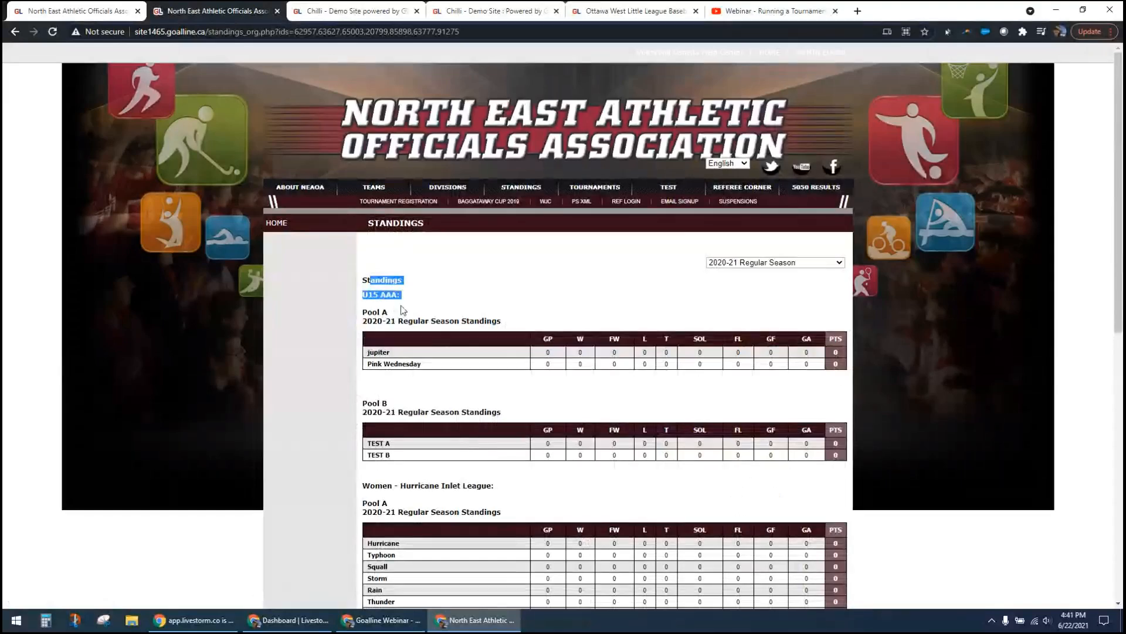
pyautogui.click(474, 304)
pyautogui.scroll(-3, 475, 304)
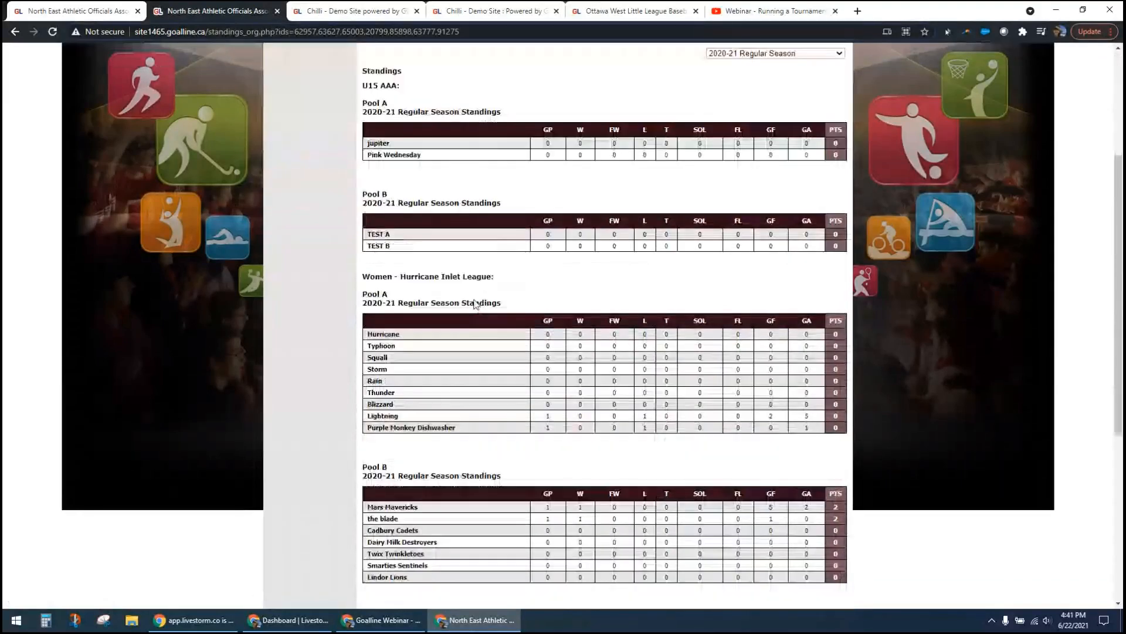
pyautogui.scroll(-5, 474, 304)
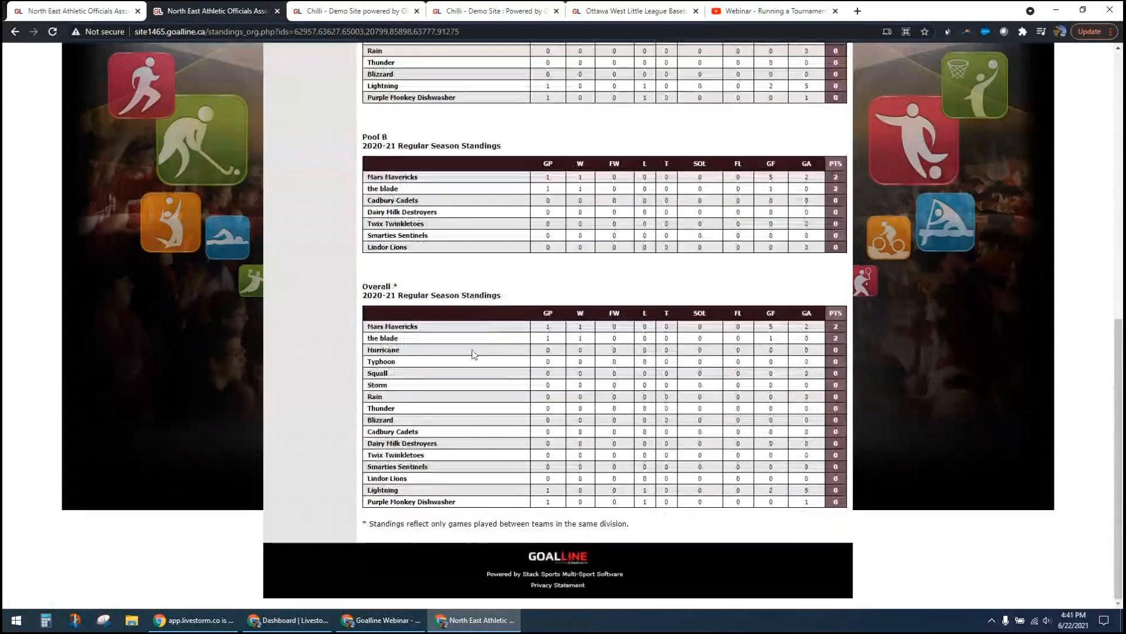
pyautogui.scroll(4, 404, 440)
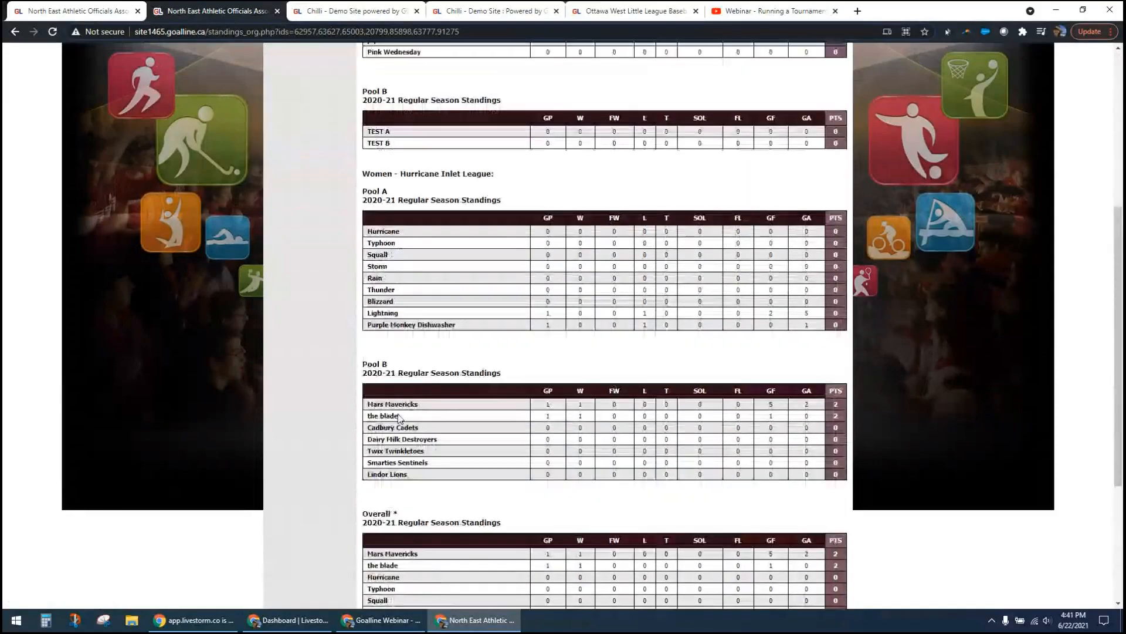
pyautogui.scroll(5, 399, 418)
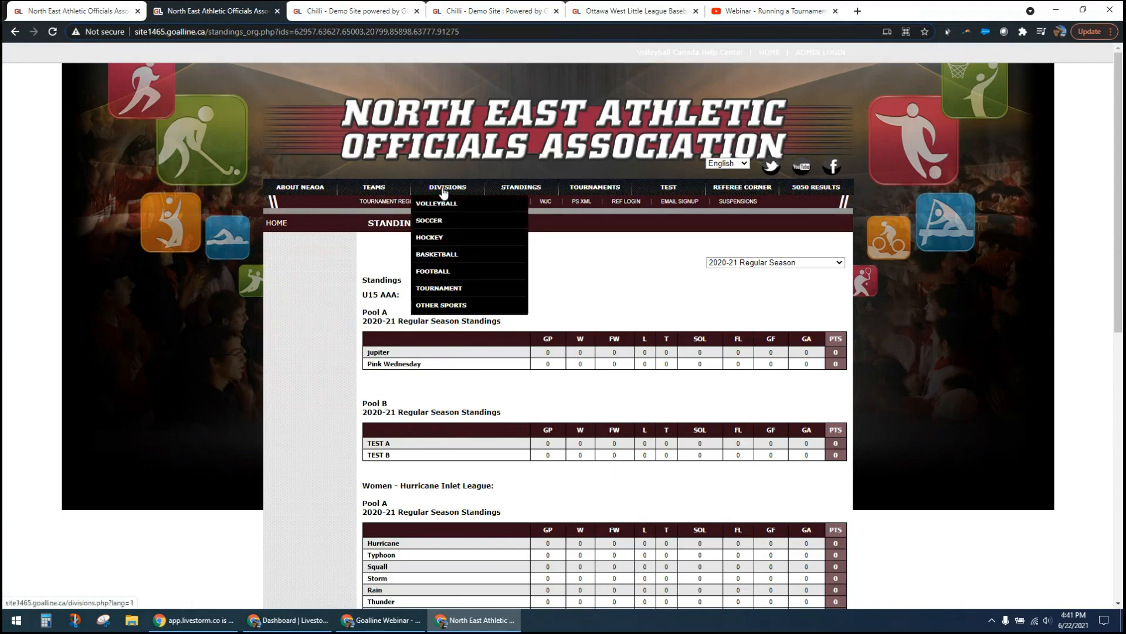
# Open the Hockey division and view the standings of the Women - Hurricane Inlet League.
pyautogui.click(429, 239)
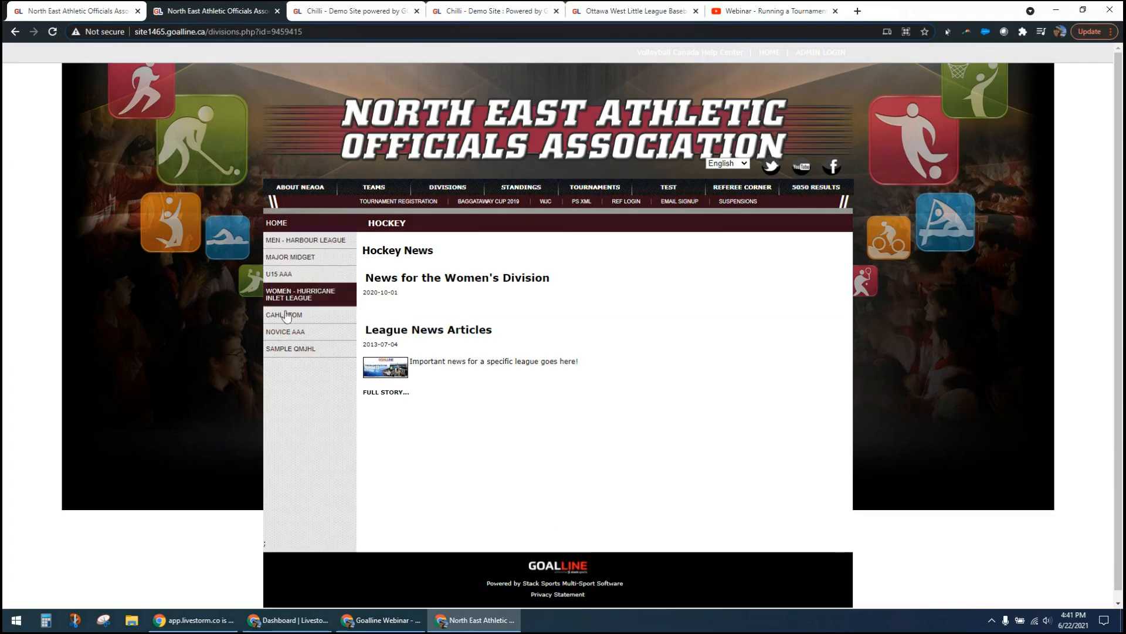
pyautogui.click(306, 300)
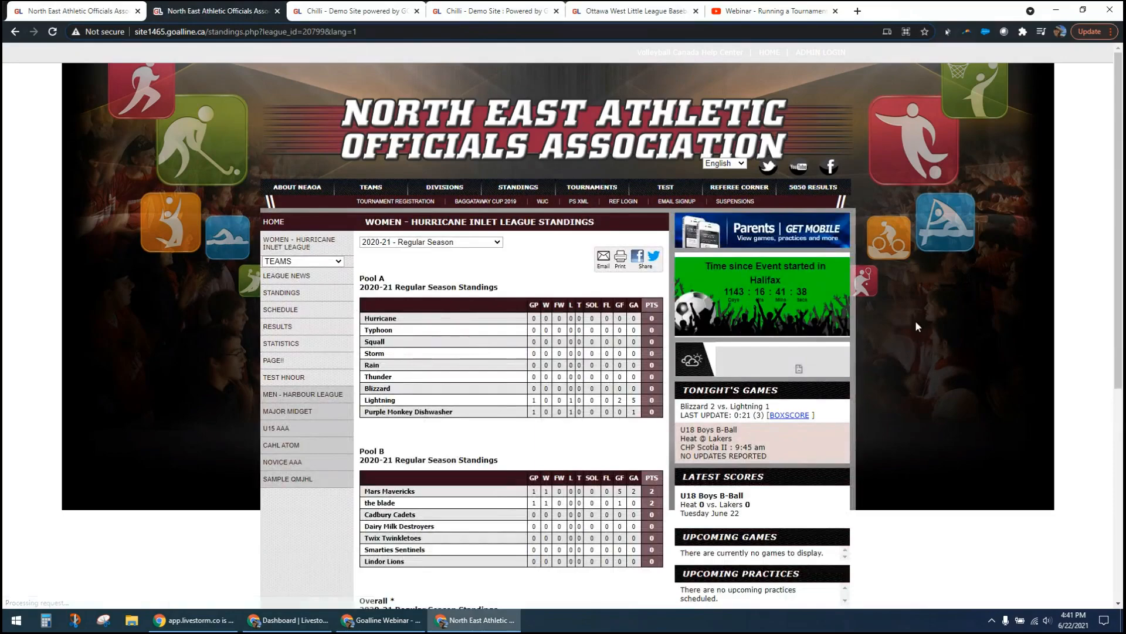
pyautogui.scroll(-1, 935, 436)
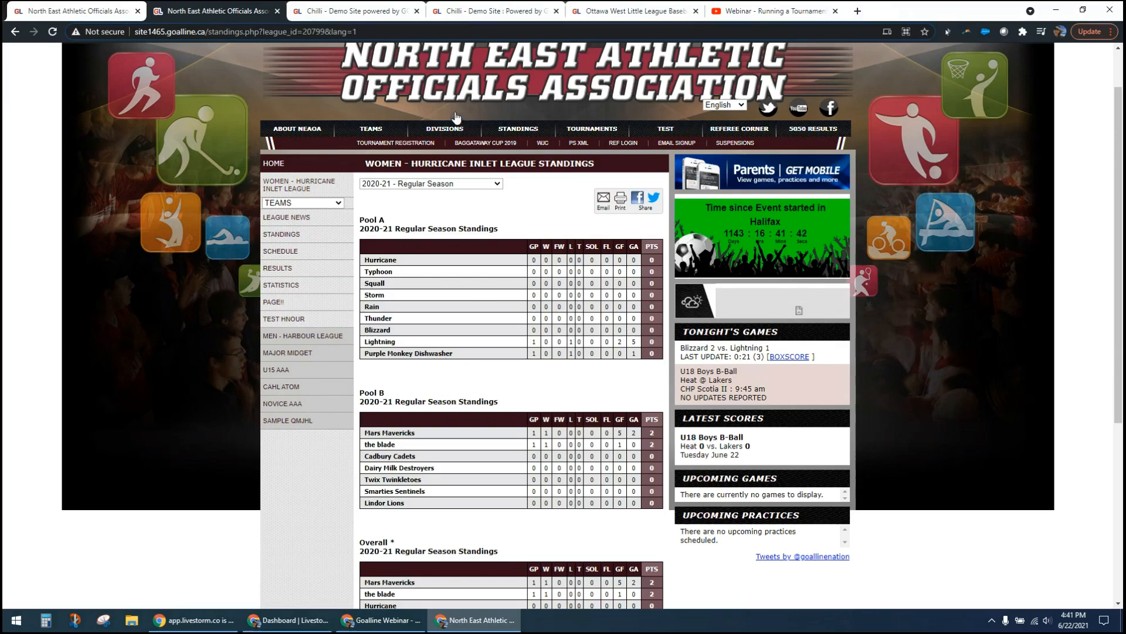
pyautogui.moveTo(493, 134)
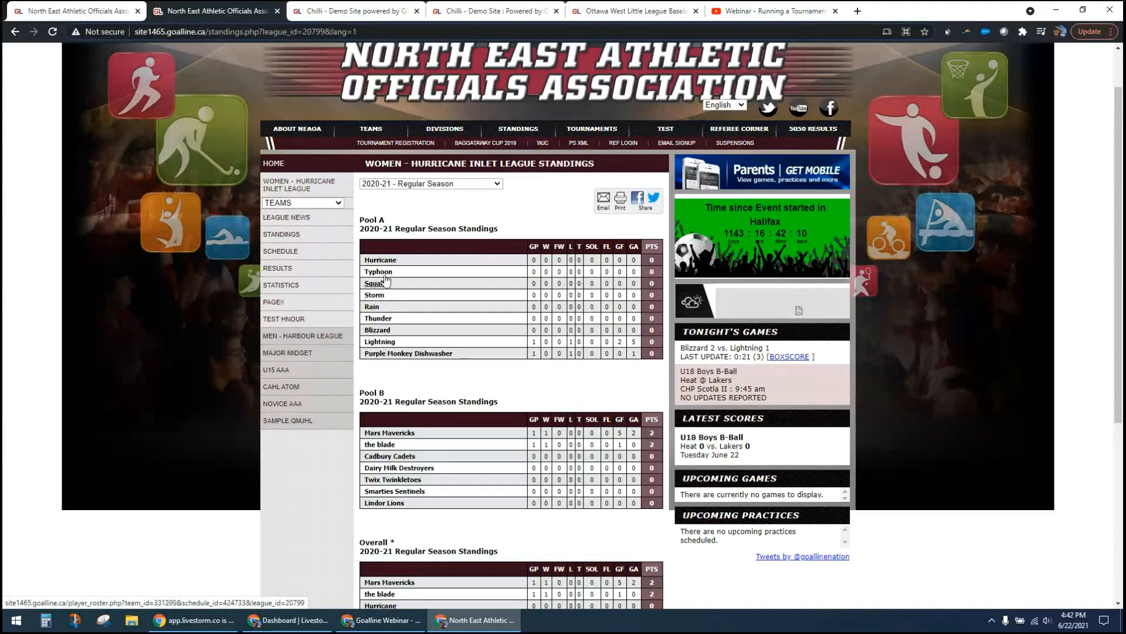
# Open the Purple Monkey Dishwasher team's page and look through the schedules available for its player statistics.
pyautogui.click(376, 354)
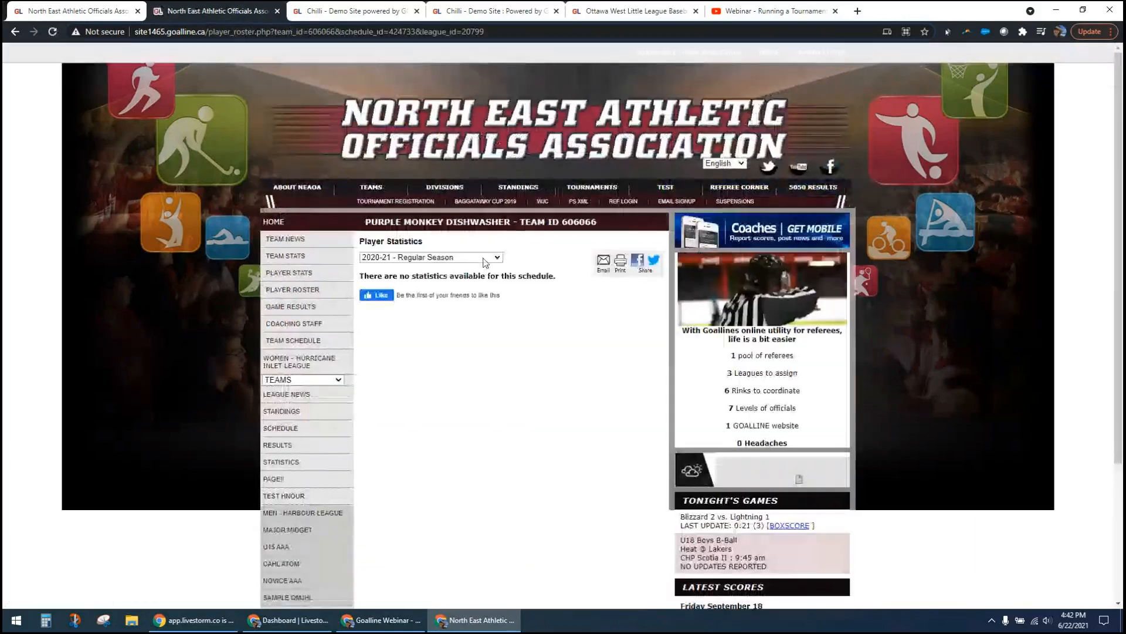
pyautogui.click(458, 257)
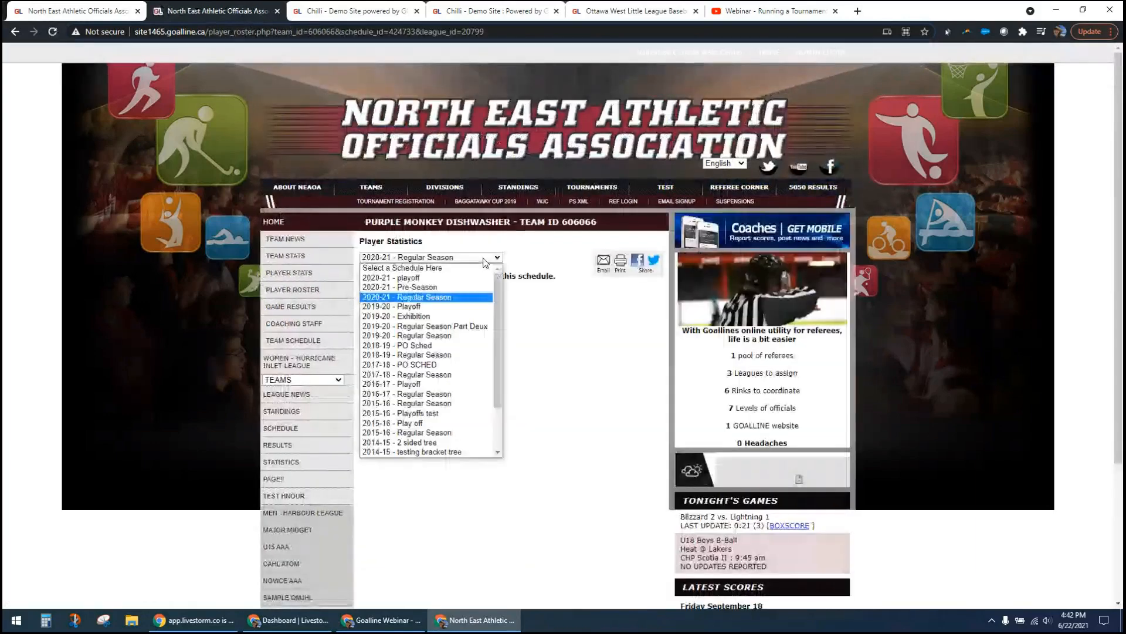
pyautogui.click(515, 334)
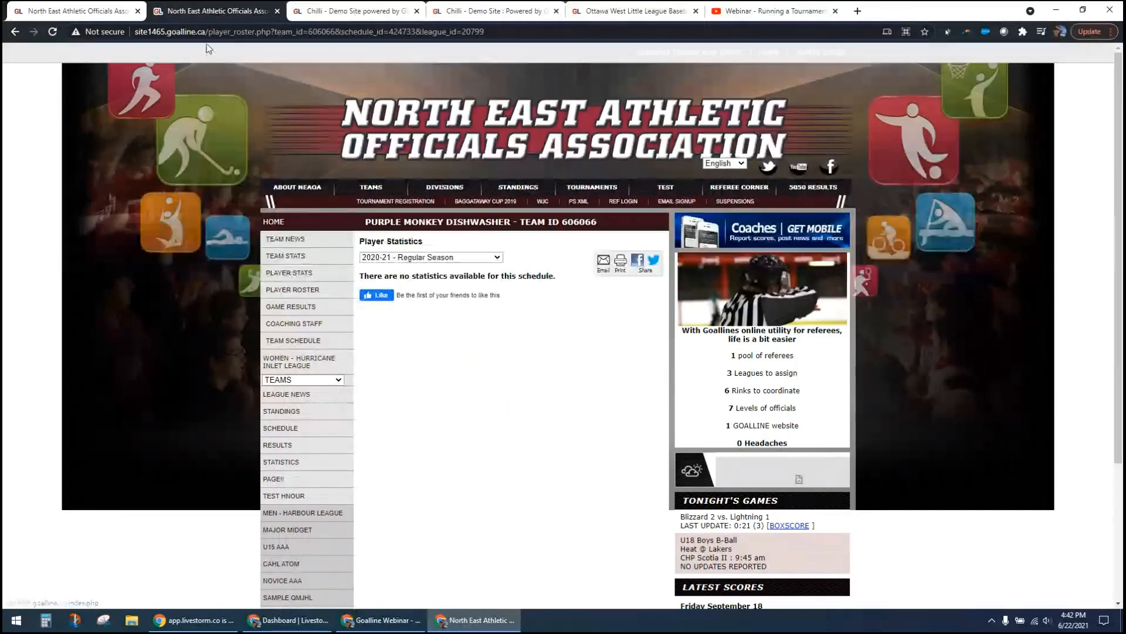
# Return to the main menus settings in the admin site and examine the Standings, Divisions and Leagues items.
pyautogui.click(97, 14)
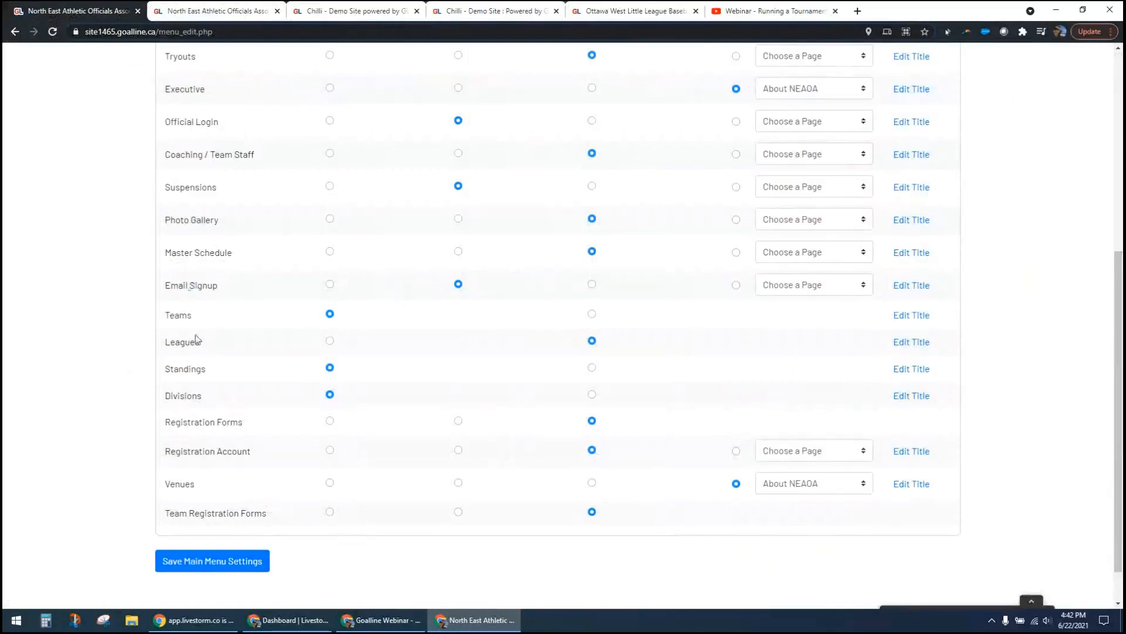
pyautogui.moveTo(170, 369); pyautogui.dragTo(202, 396)
pyautogui.click(180, 393)
pyautogui.moveTo(164, 397); pyautogui.dragTo(205, 397)
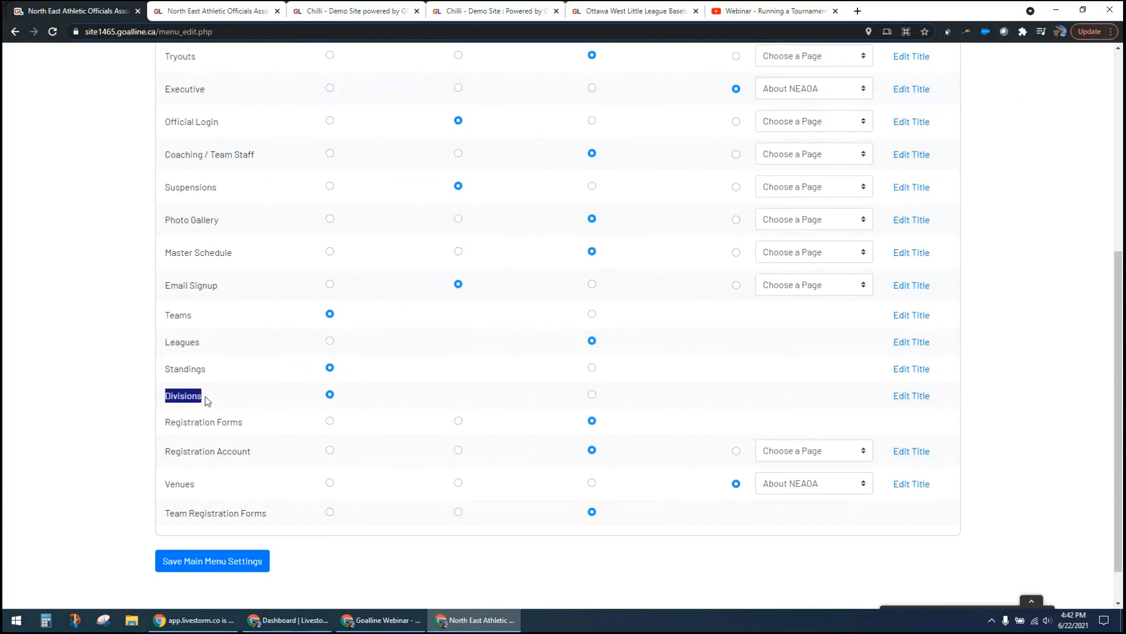
pyautogui.doubleClick(174, 341)
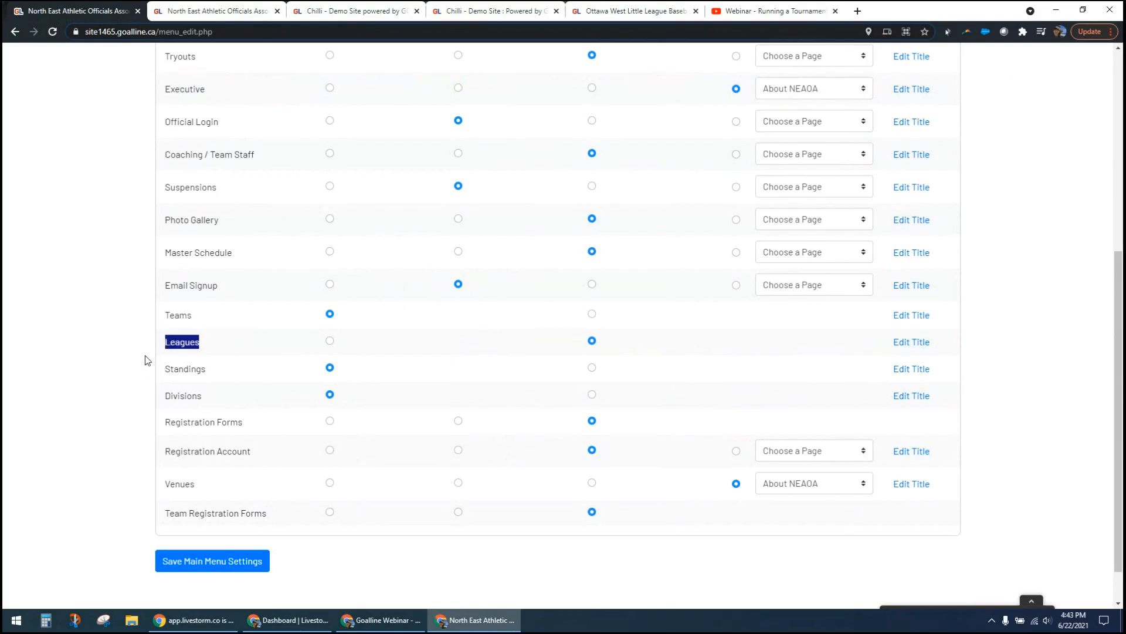
pyautogui.scroll(6, 147, 359)
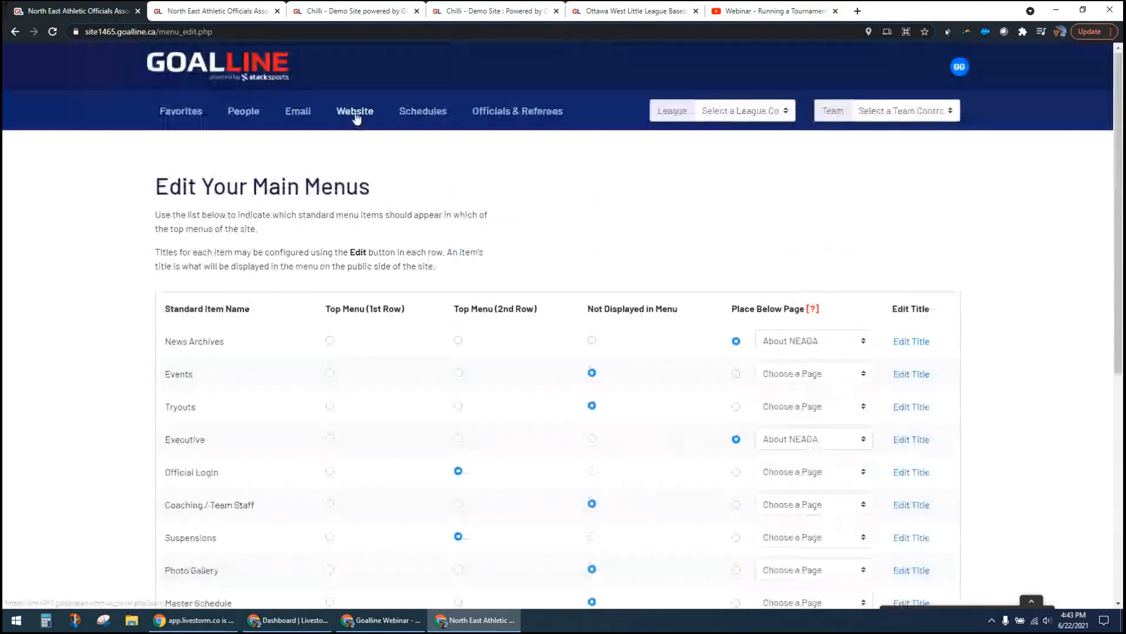
# Open the website's Site Configuration settings and locate the Front Page Display section.
pyautogui.click(356, 114)
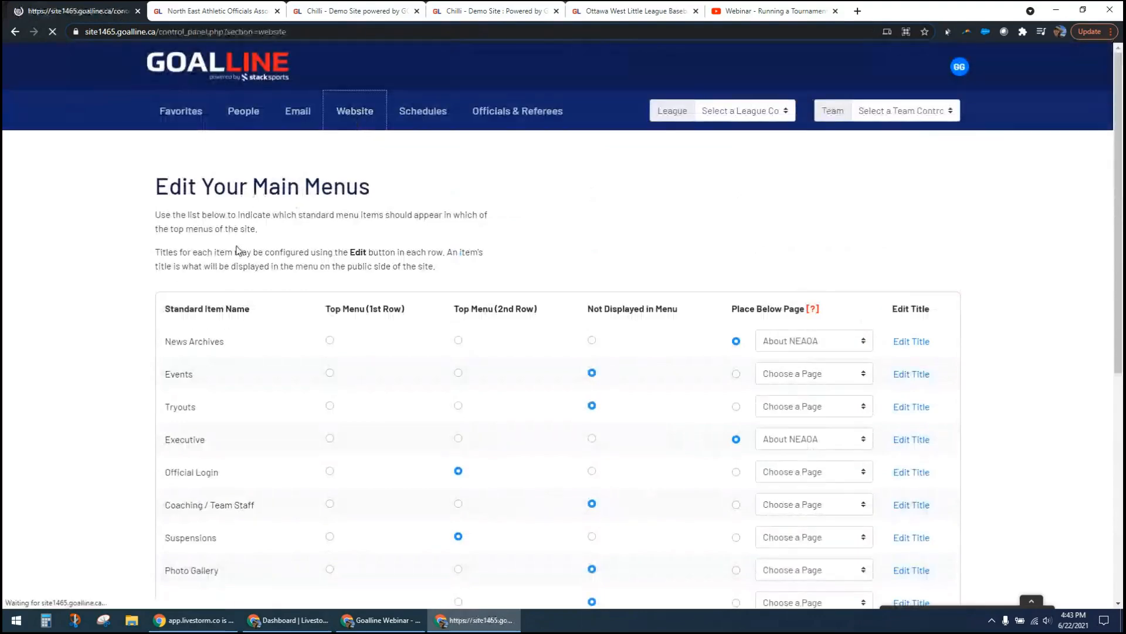
pyautogui.scroll(-1, 88, 432)
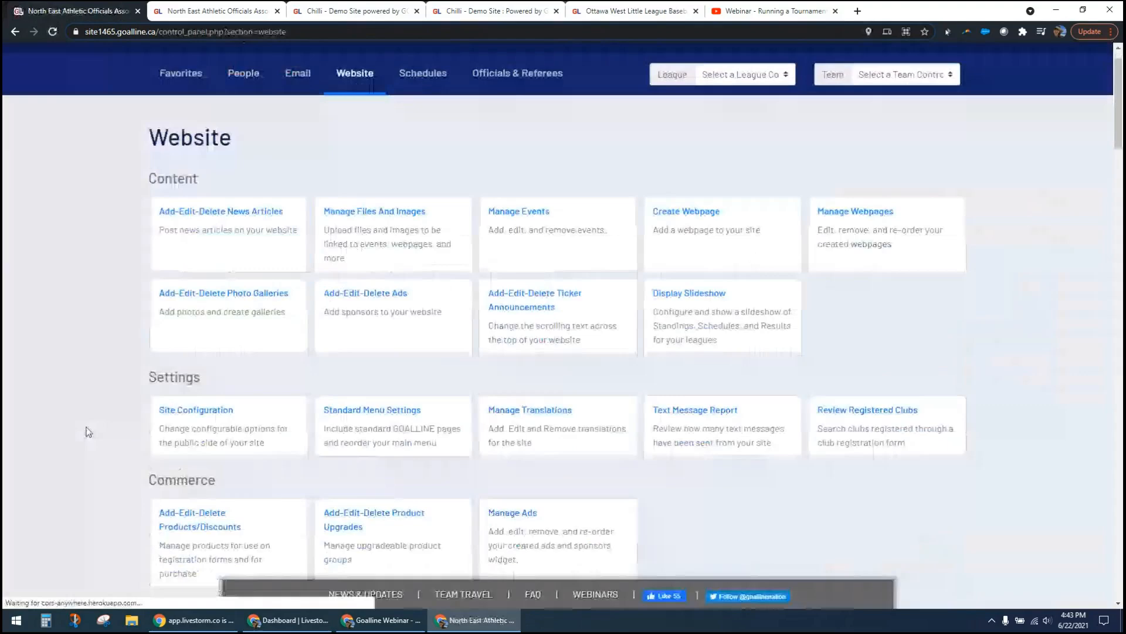
pyautogui.click(187, 393)
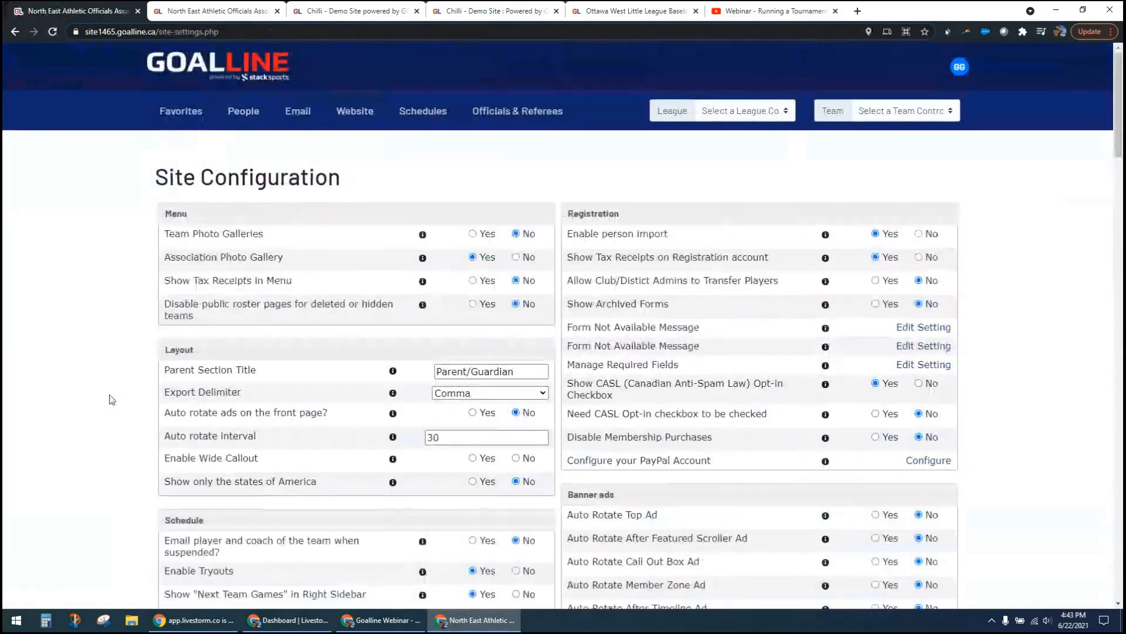
pyautogui.scroll(-2, 111, 399)
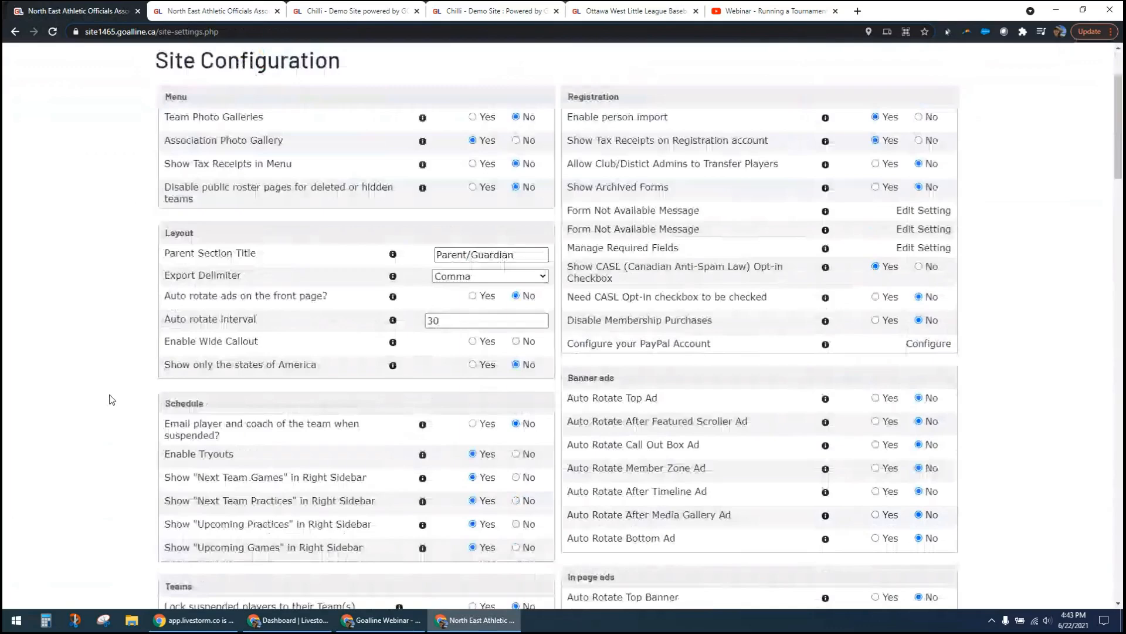
pyautogui.scroll(-1, 112, 399)
pyautogui.scroll(-4, 111, 399)
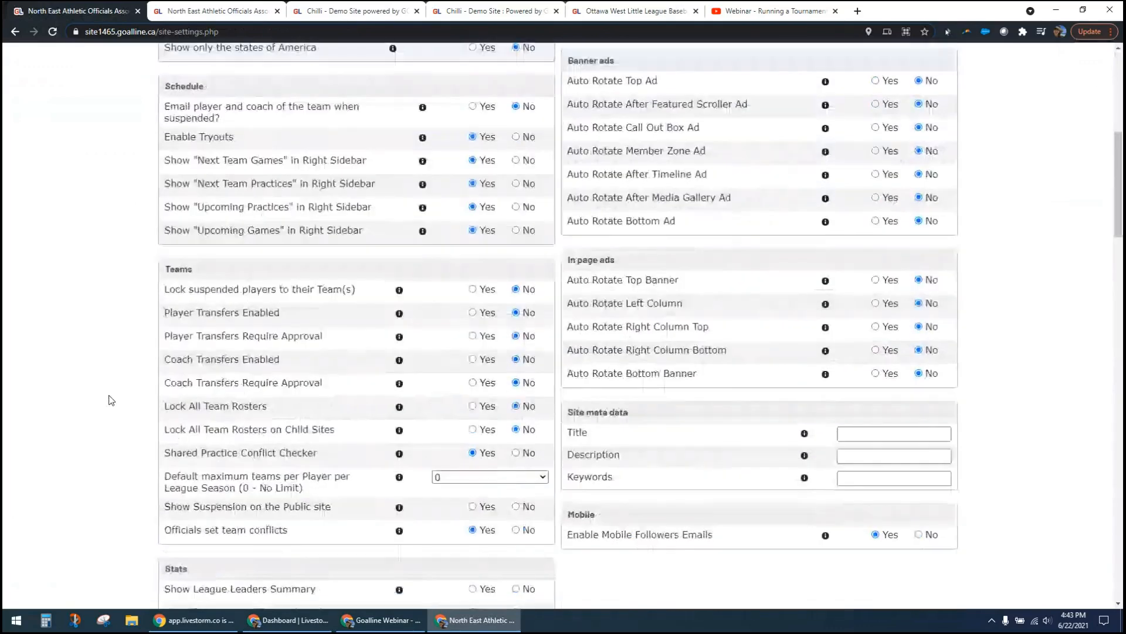
pyautogui.scroll(-12, 112, 399)
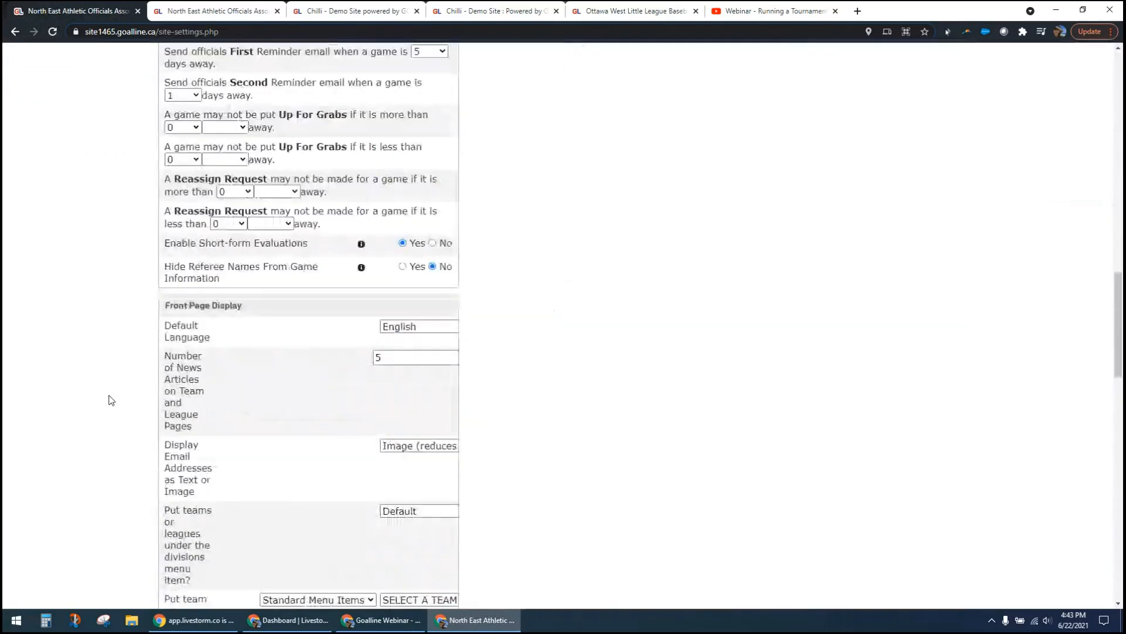
pyautogui.scroll(-1, 111, 400)
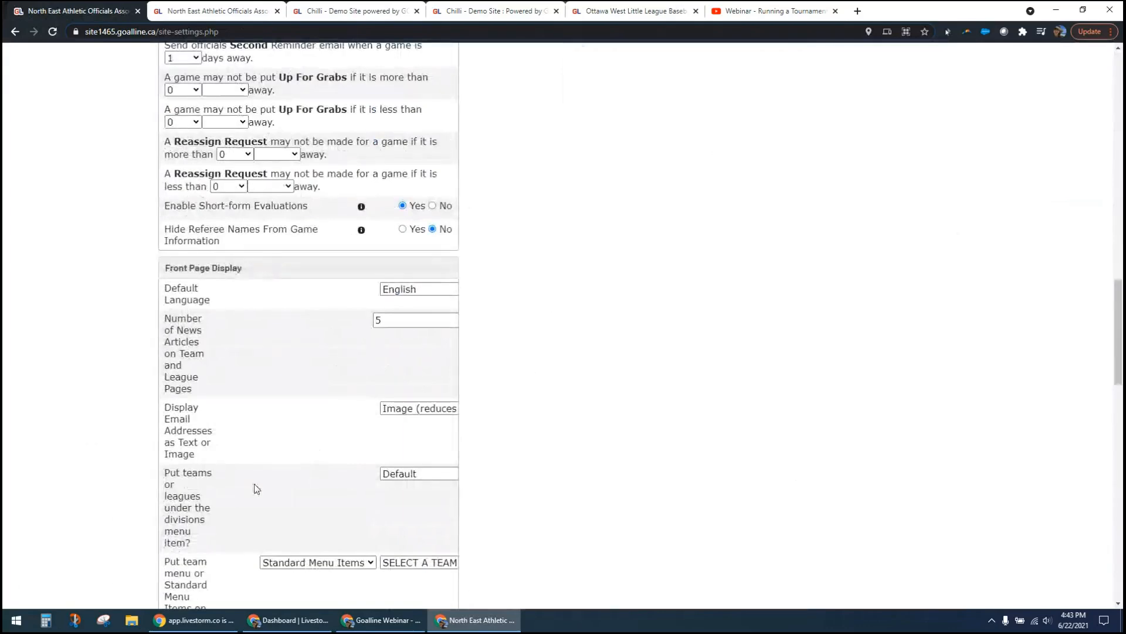
pyautogui.scroll(-1, 256, 489)
pyautogui.scroll(-2, 118, 498)
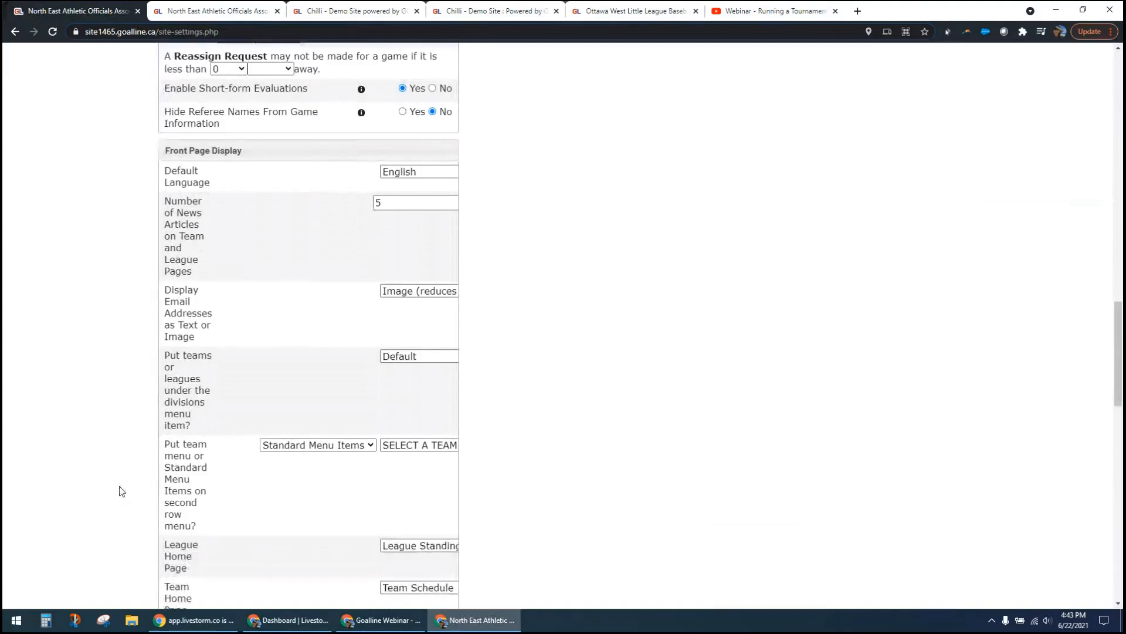
# Review the available choices for putting teams or leagues under the divisions menu item, leaving the setting as it is.
pyautogui.moveTo(166, 300); pyautogui.dragTo(217, 370)
pyautogui.click(200, 357)
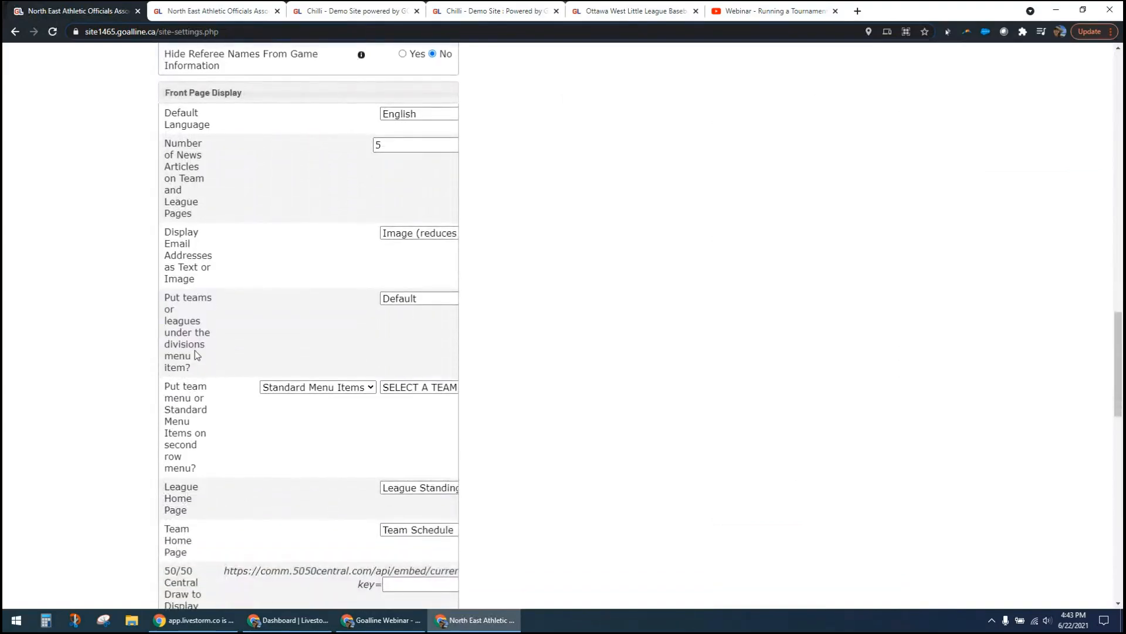
pyautogui.doubleClick(177, 346)
pyautogui.click(404, 301)
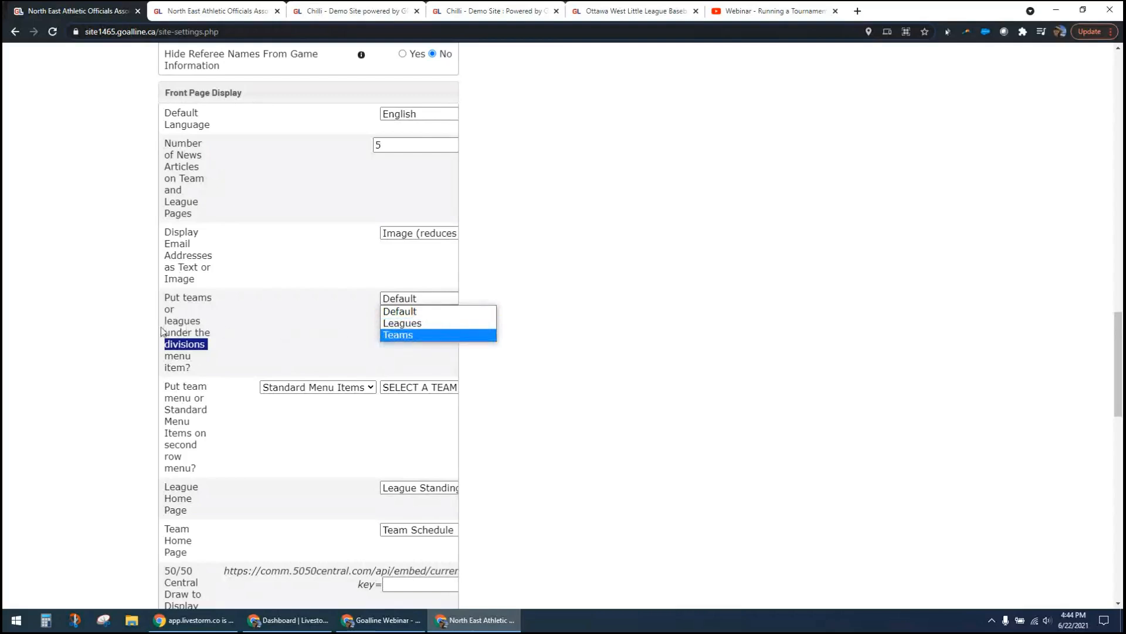
pyautogui.click(133, 332)
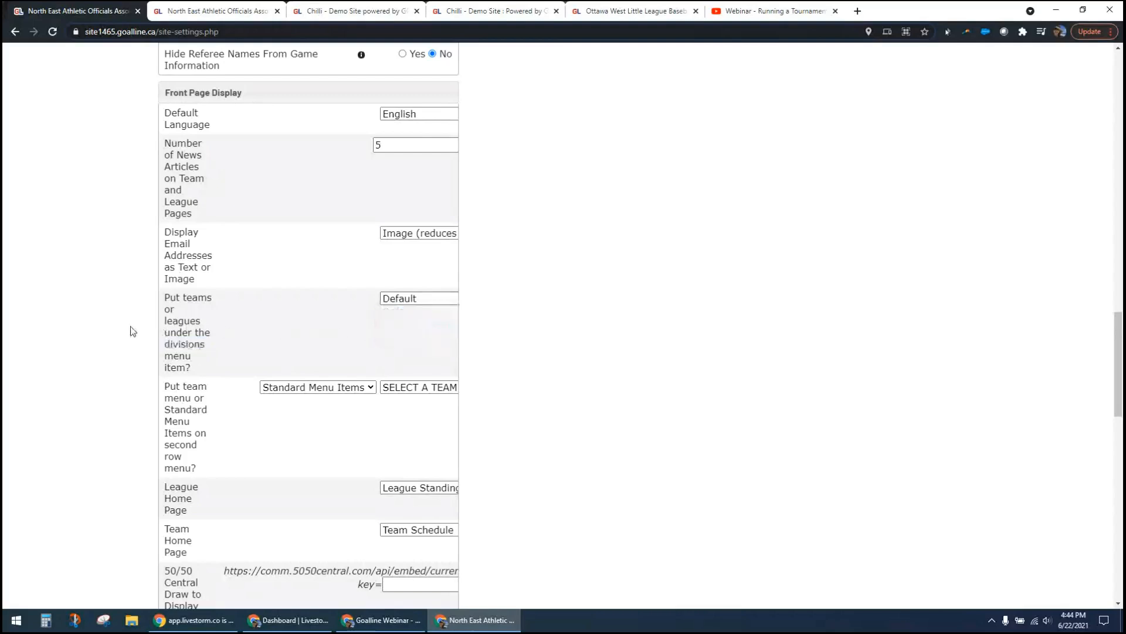
# Switch to the public site and look through the entries under its Teams and Divisions menus.
pyautogui.click(234, 5)
pyautogui.moveTo(371, 188)
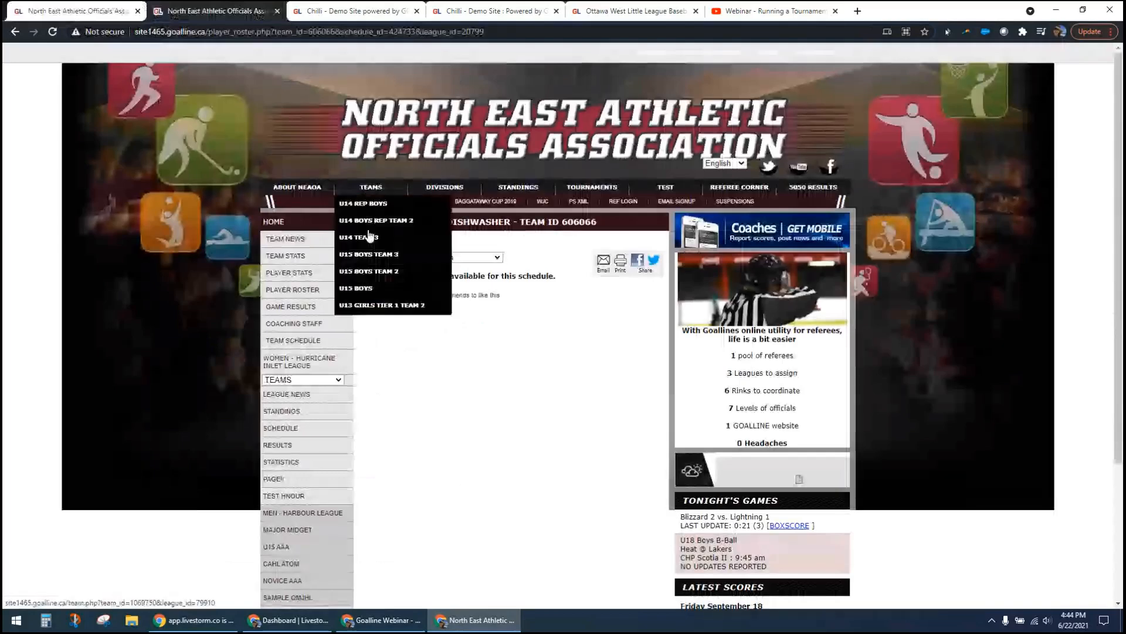
pyautogui.moveTo(432, 189)
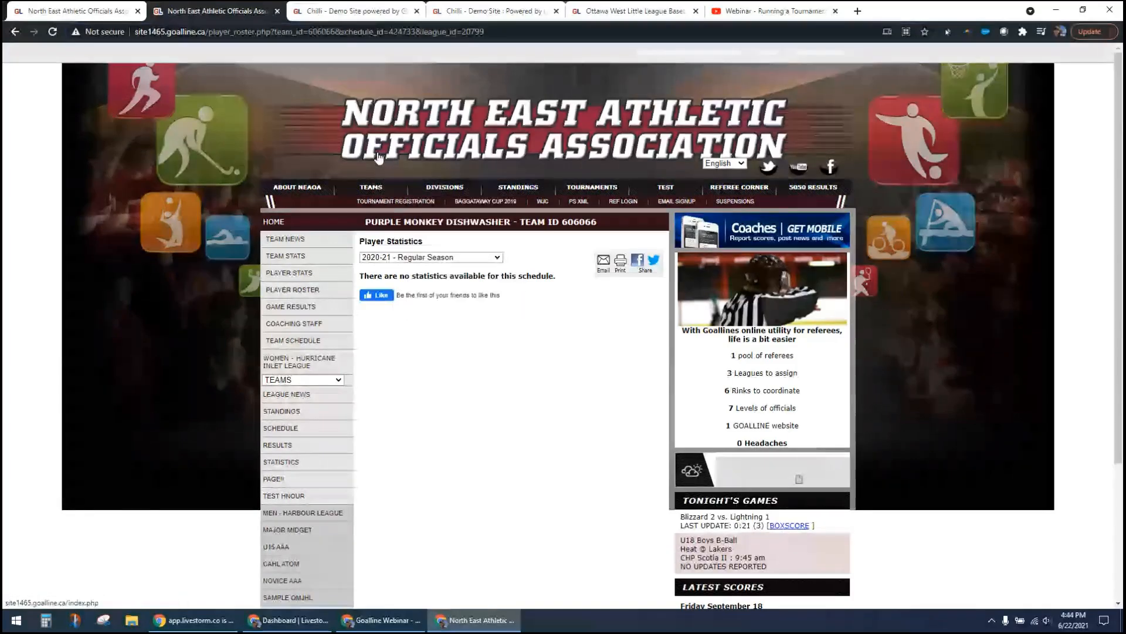
# Review the choices for the second row menu setting in Site Configuration, and compare them with the public site's second menu row.
pyautogui.click(77, 11)
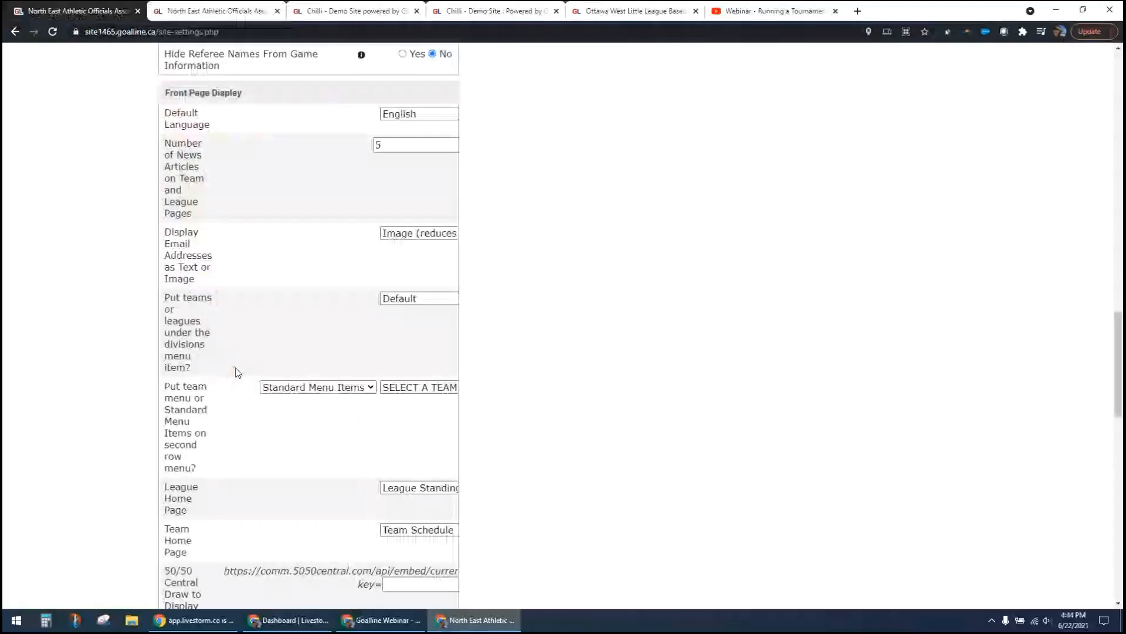
pyautogui.moveTo(165, 385); pyautogui.dragTo(465, 468)
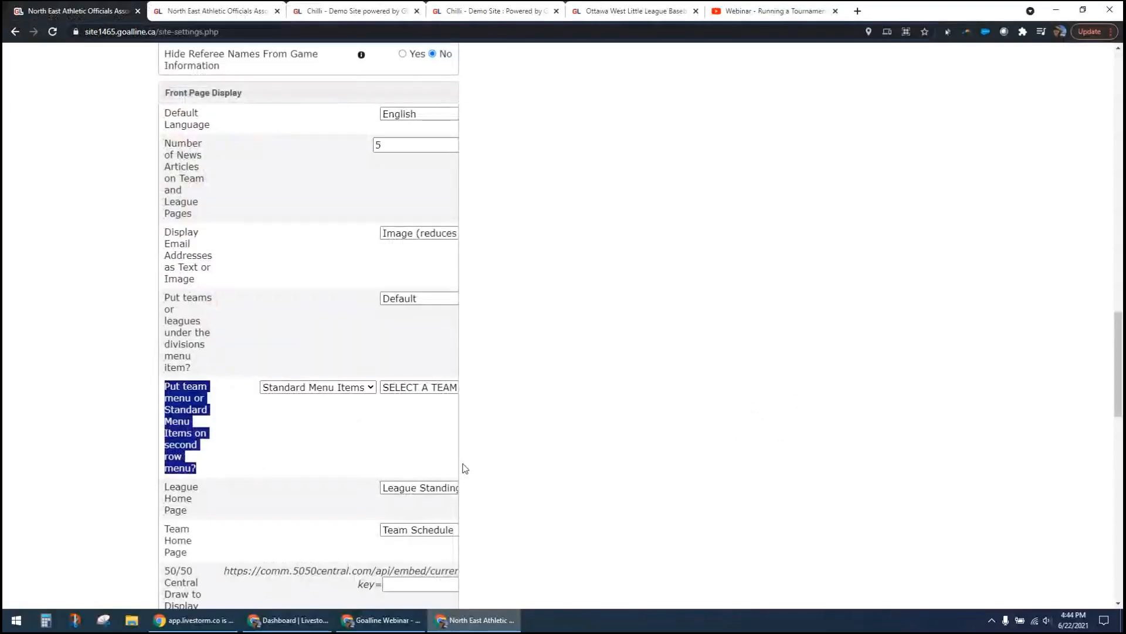
pyautogui.click(465, 468)
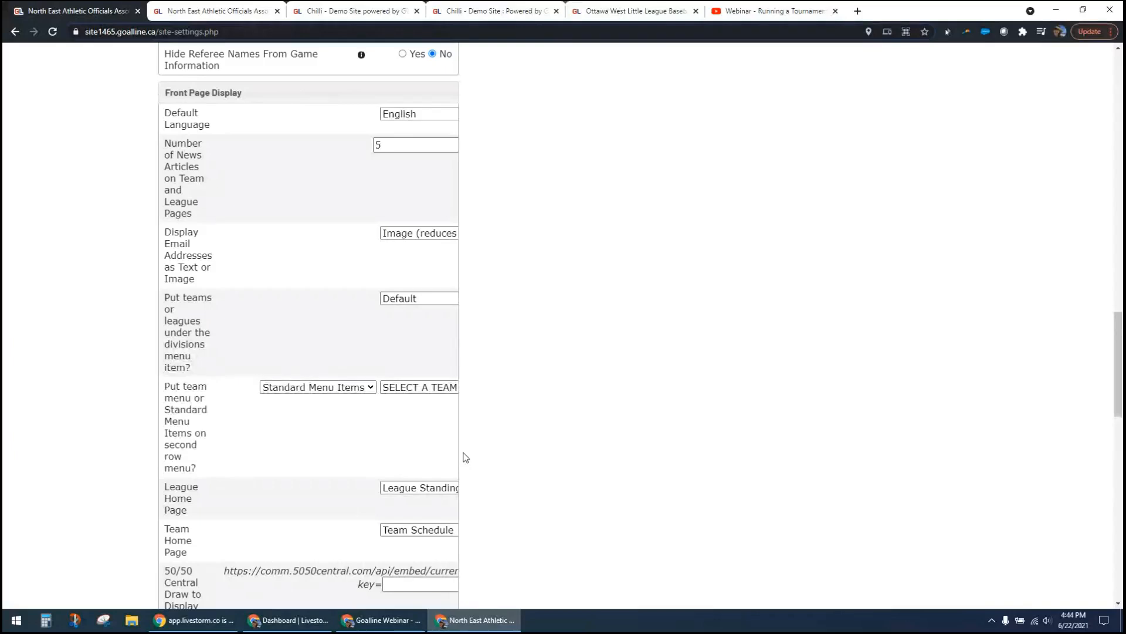
pyautogui.click(370, 387)
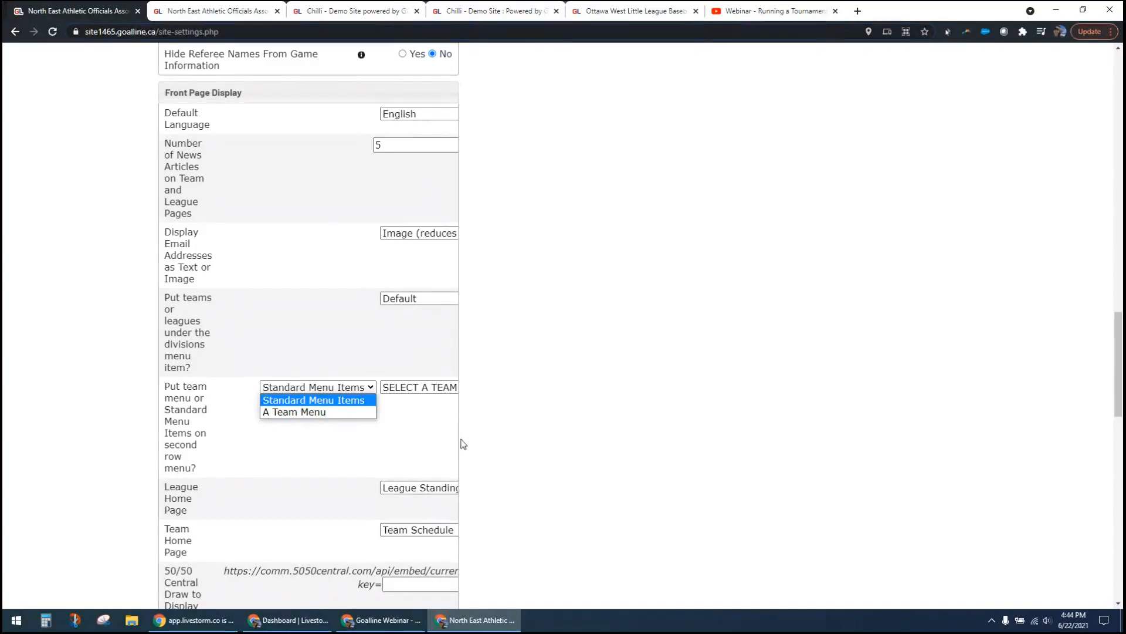
pyautogui.click(181, 10)
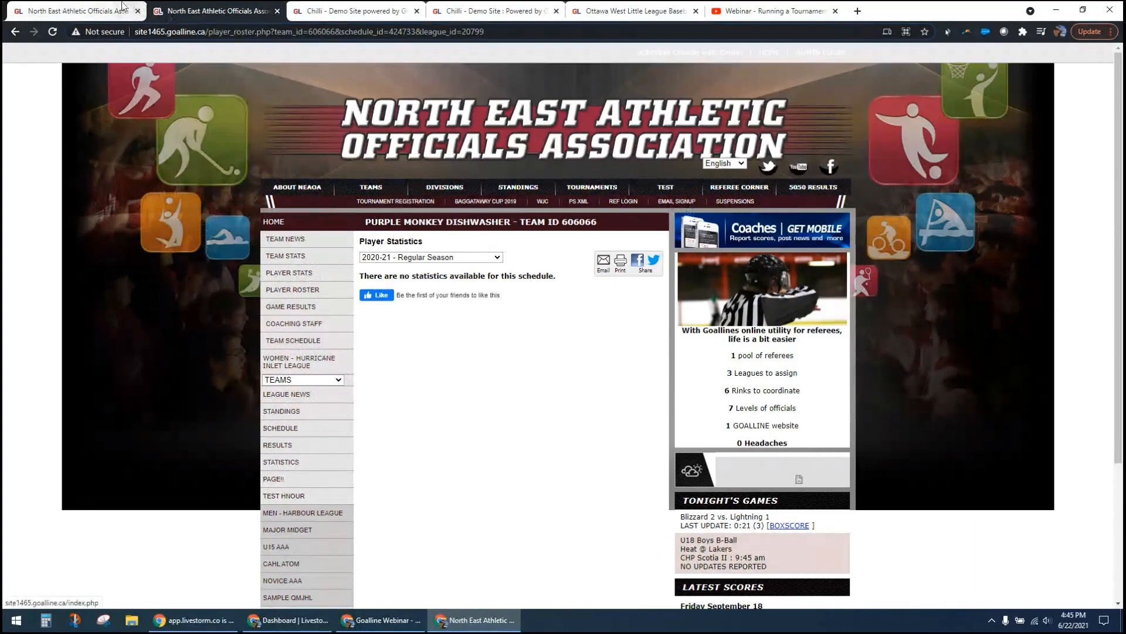
# Return to Site Configuration and review the available League Home Page choices without changing the selection.
pyautogui.click(123, 9)
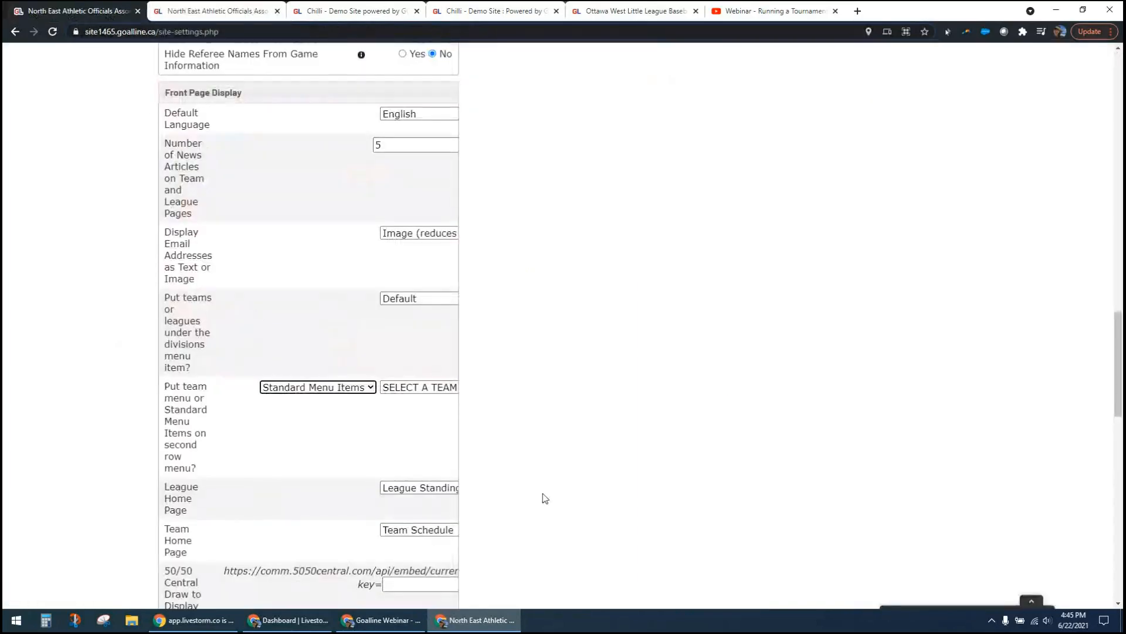
pyautogui.scroll(-2, 252, 448)
pyautogui.moveTo(175, 370); pyautogui.dragTo(197, 396)
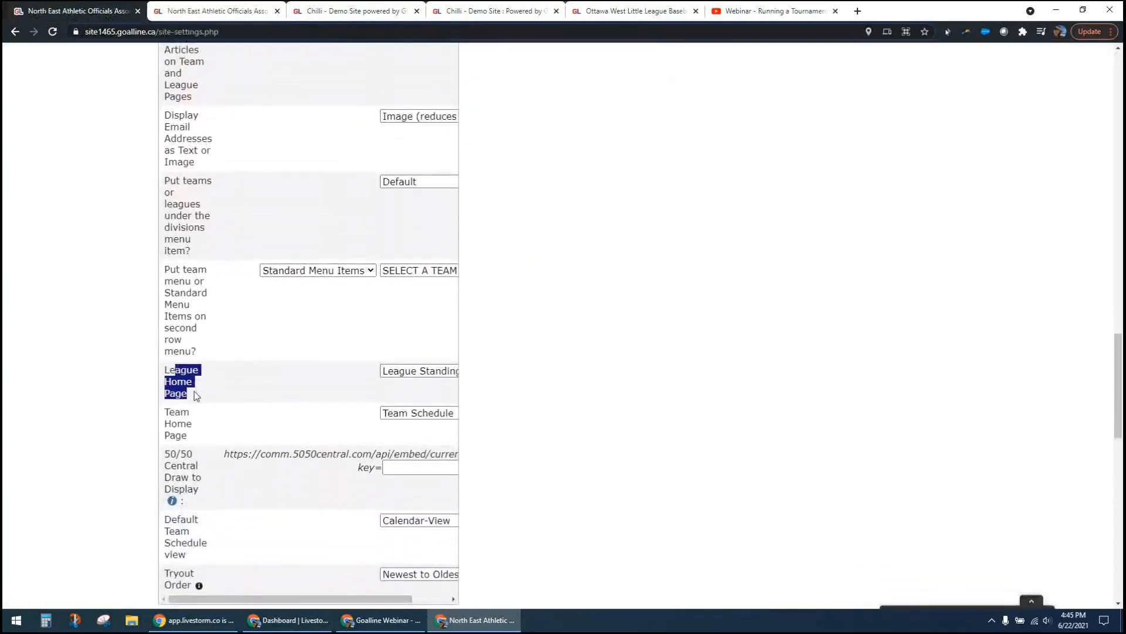
pyautogui.click(414, 375)
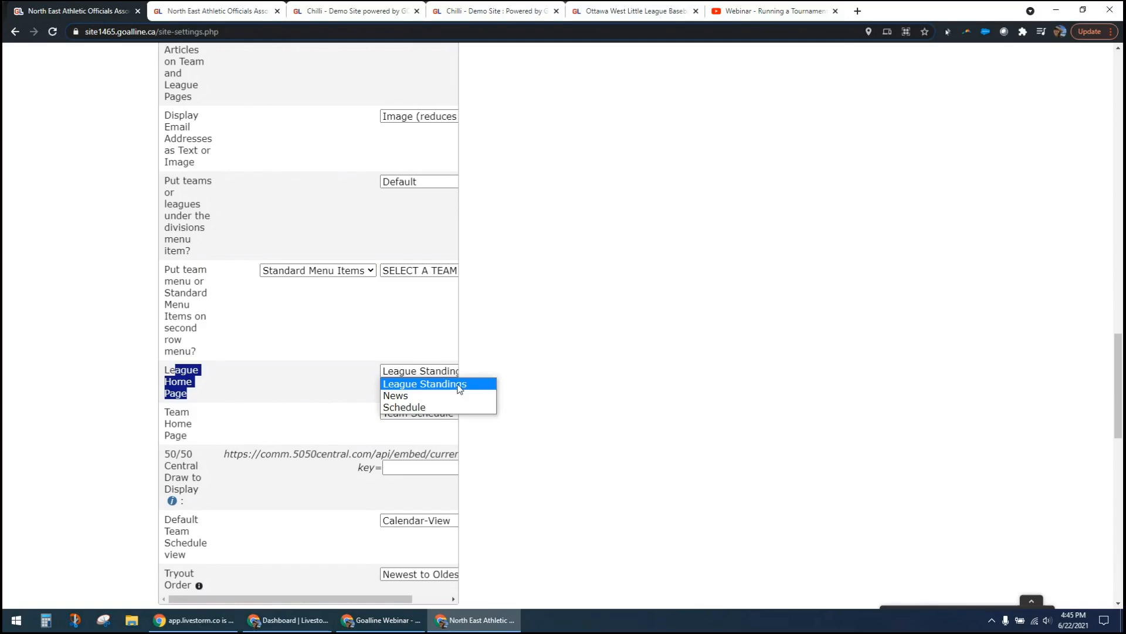
pyautogui.click(498, 372)
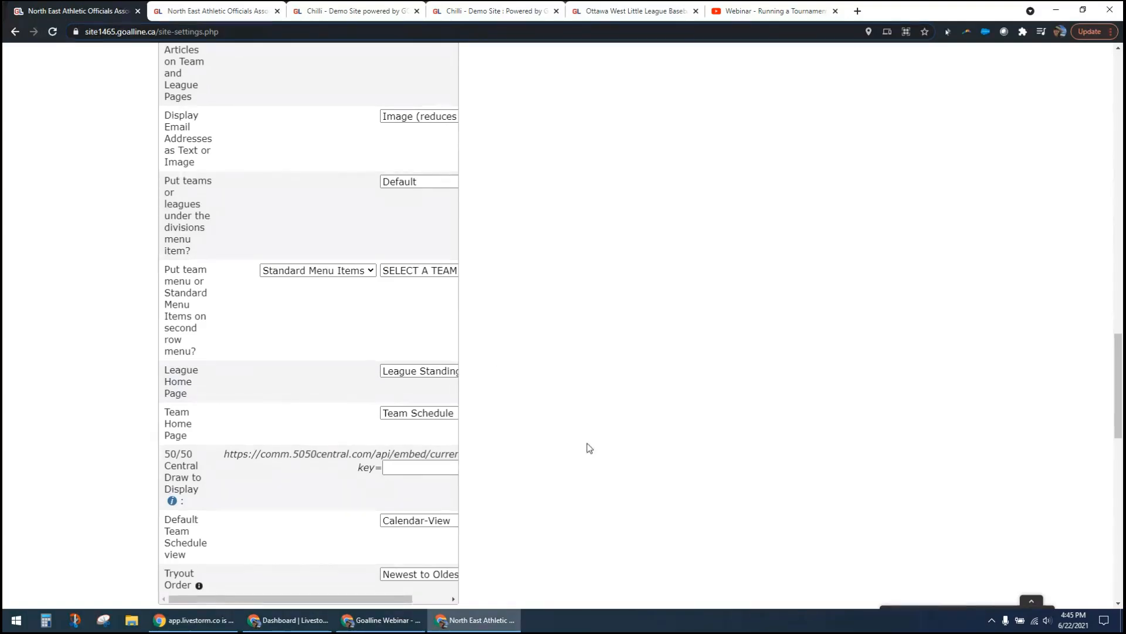
# Review the available choices for the Default Team Schedule view without changing the selection.
pyautogui.scroll(-1, 589, 448)
pyautogui.scroll(-2, 589, 448)
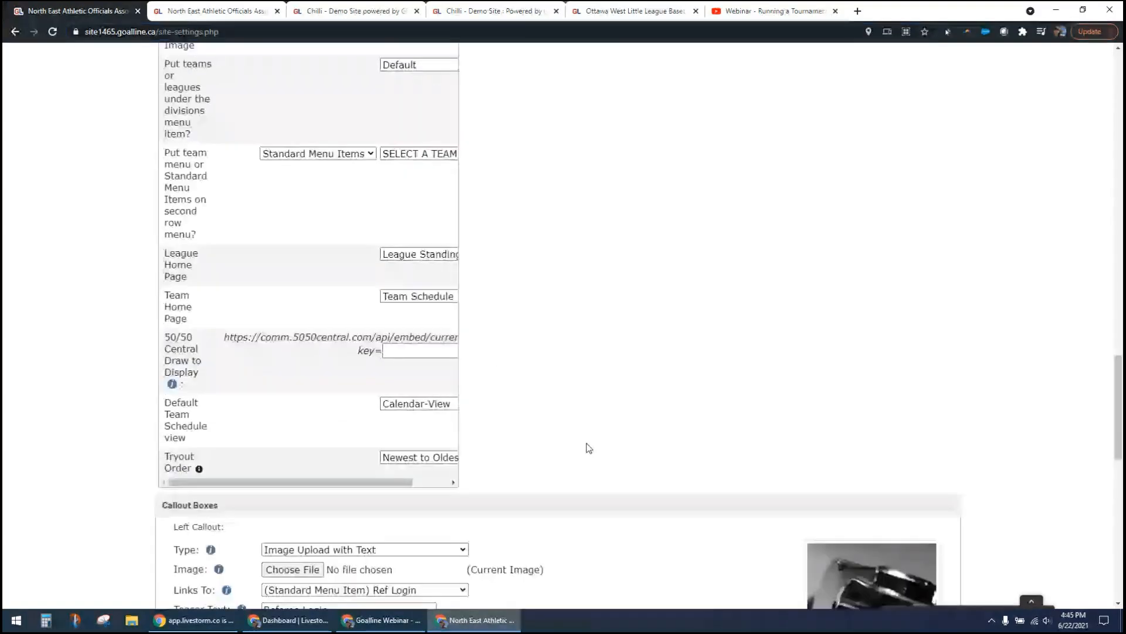
pyautogui.moveTo(165, 399); pyautogui.dragTo(213, 441)
pyautogui.click(266, 434)
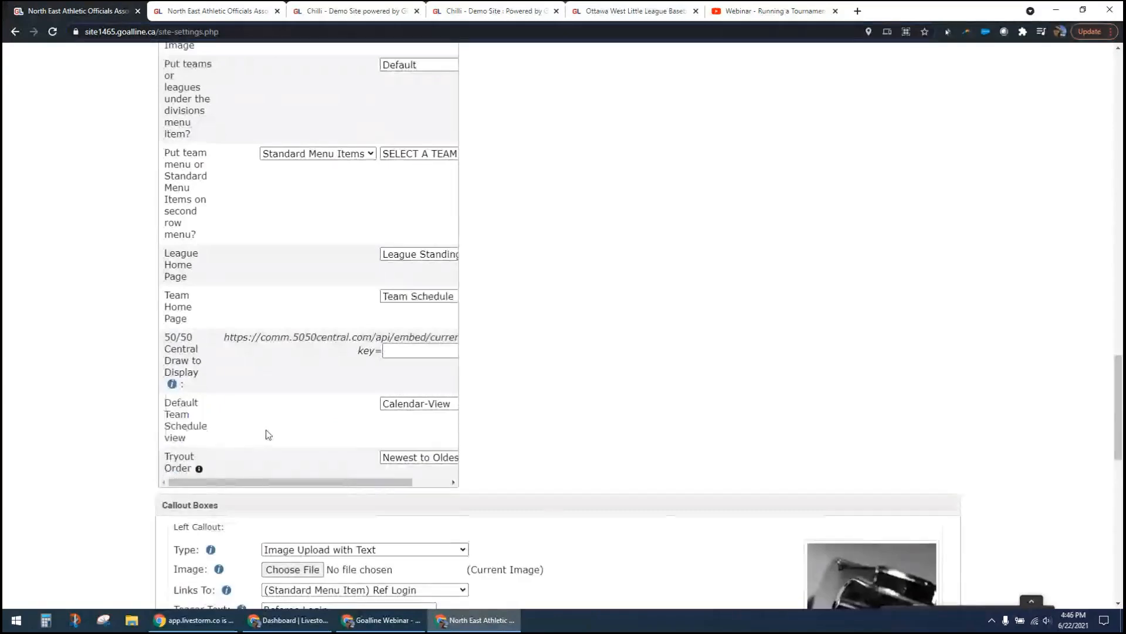
pyautogui.click(428, 407)
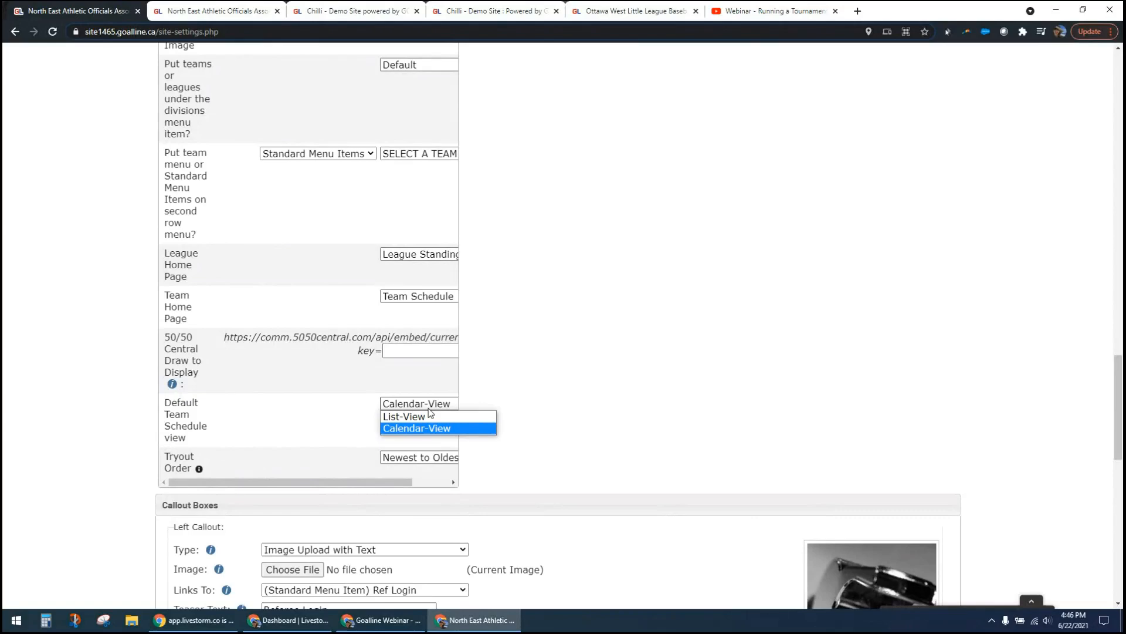
pyautogui.click(484, 381)
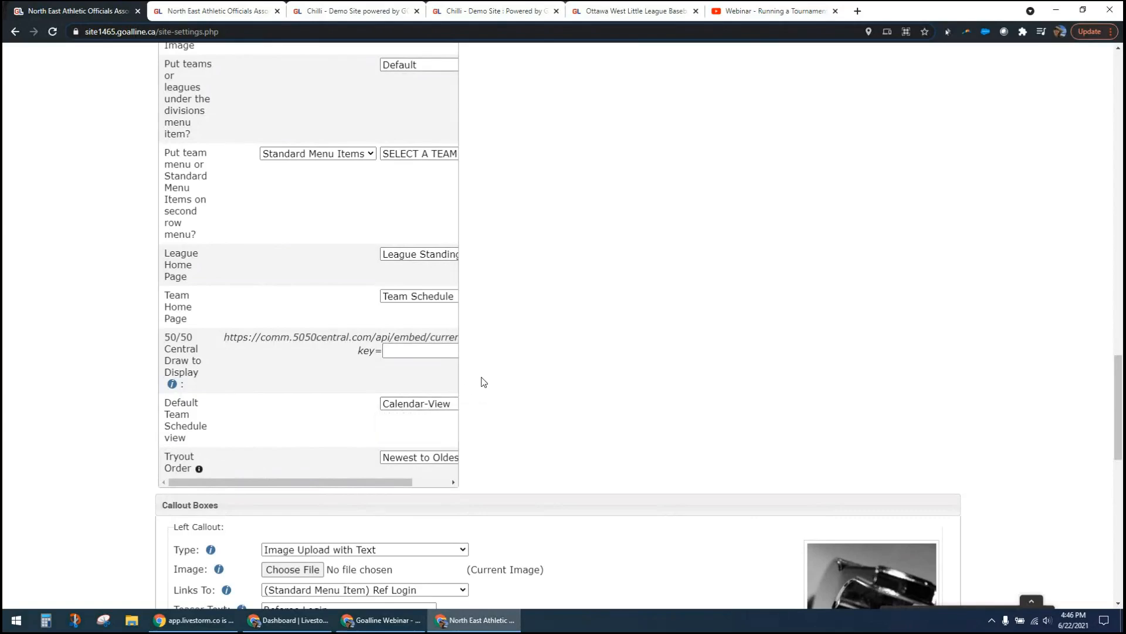
# Go back to the Menu section of Site Configuration and examine the Association Photo Gallery setting.
pyautogui.scroll(3, 484, 381)
pyautogui.scroll(8, 484, 382)
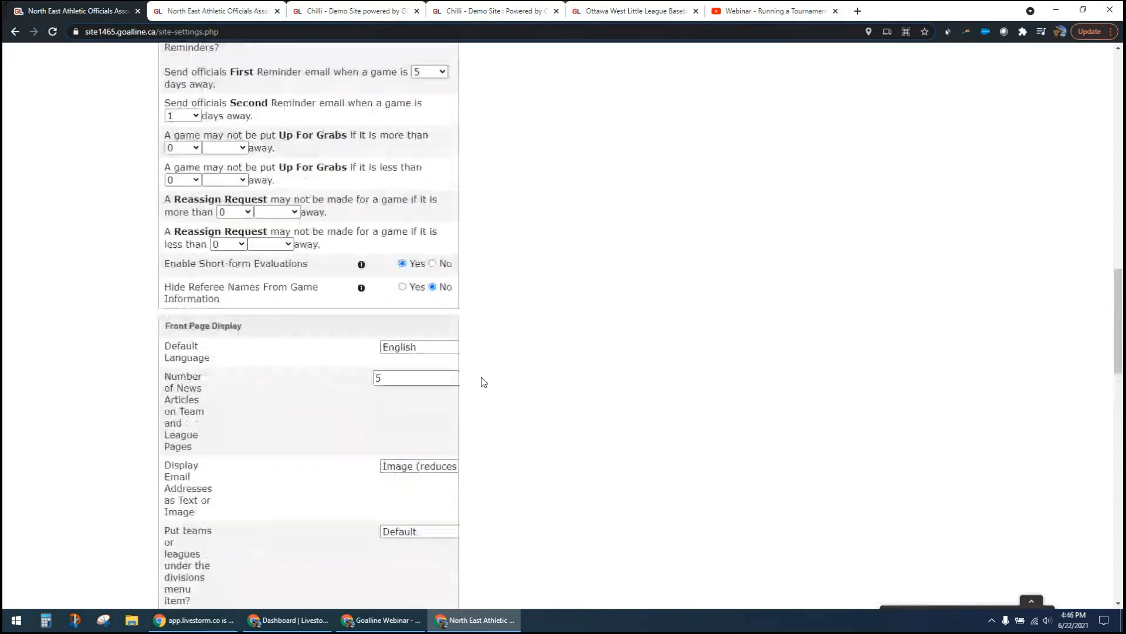
pyautogui.scroll(15, 484, 382)
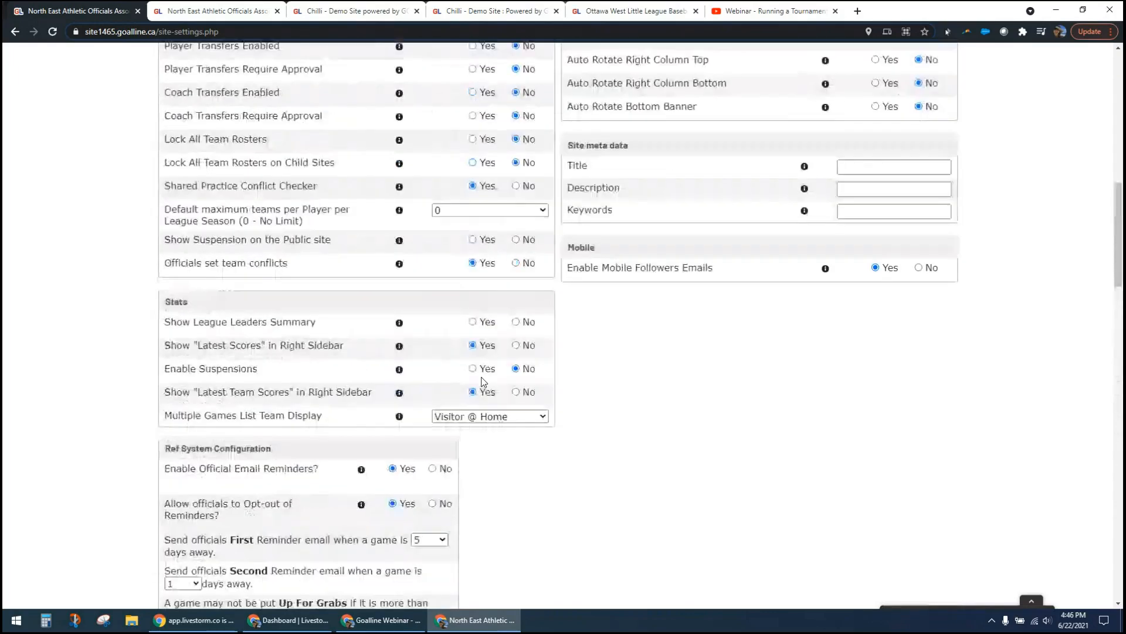
pyautogui.scroll(1, 484, 382)
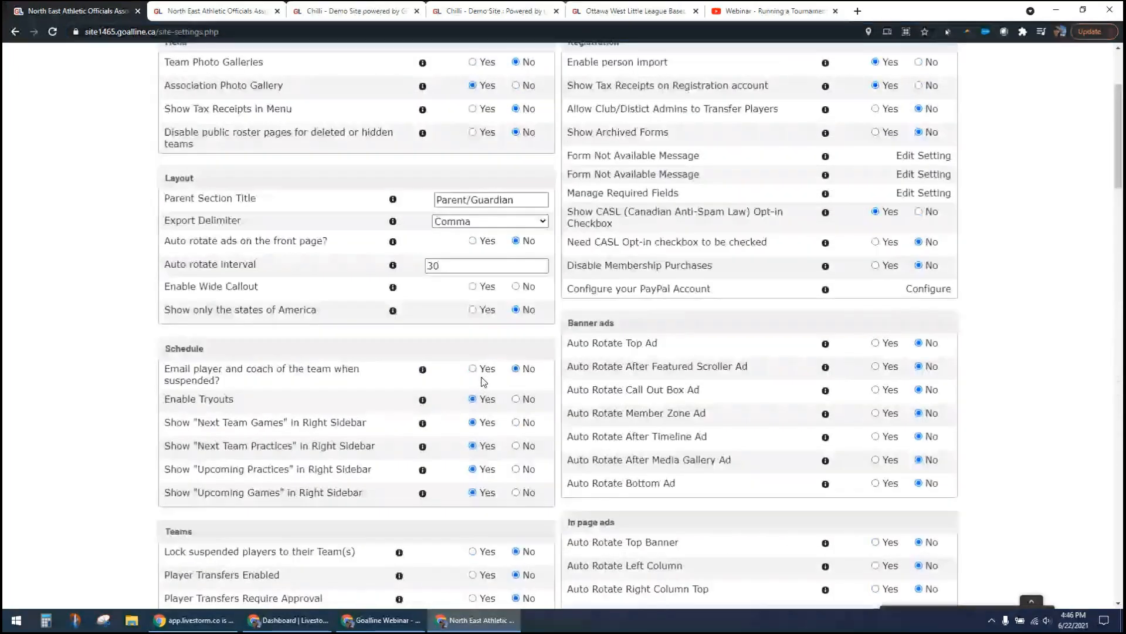
pyautogui.scroll(3, 484, 381)
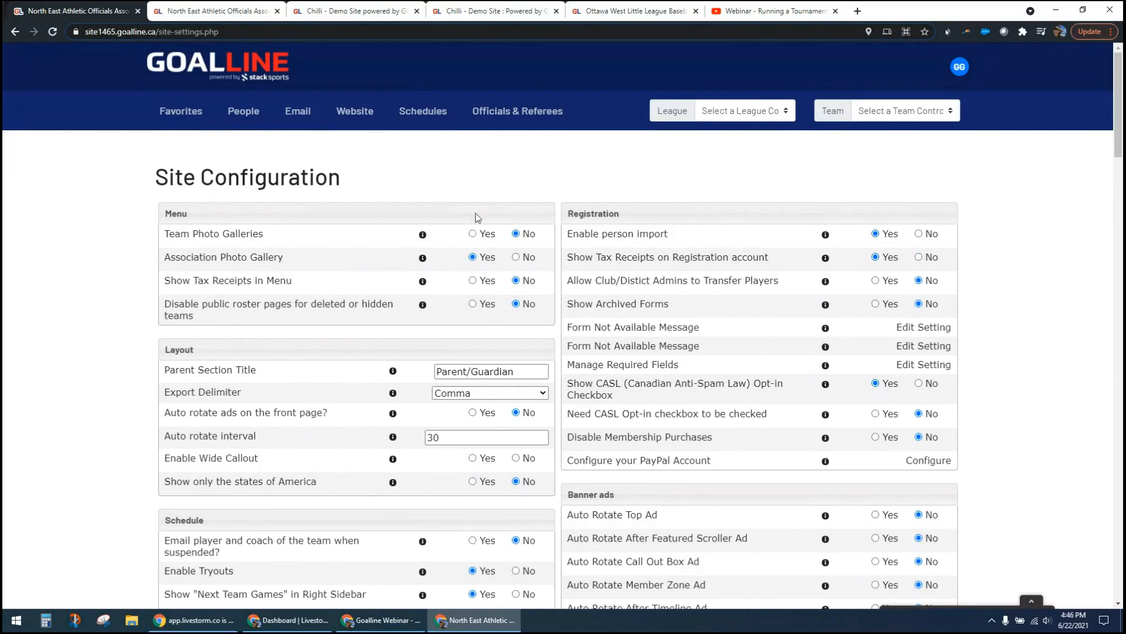
pyautogui.moveTo(176, 257); pyautogui.dragTo(290, 256)
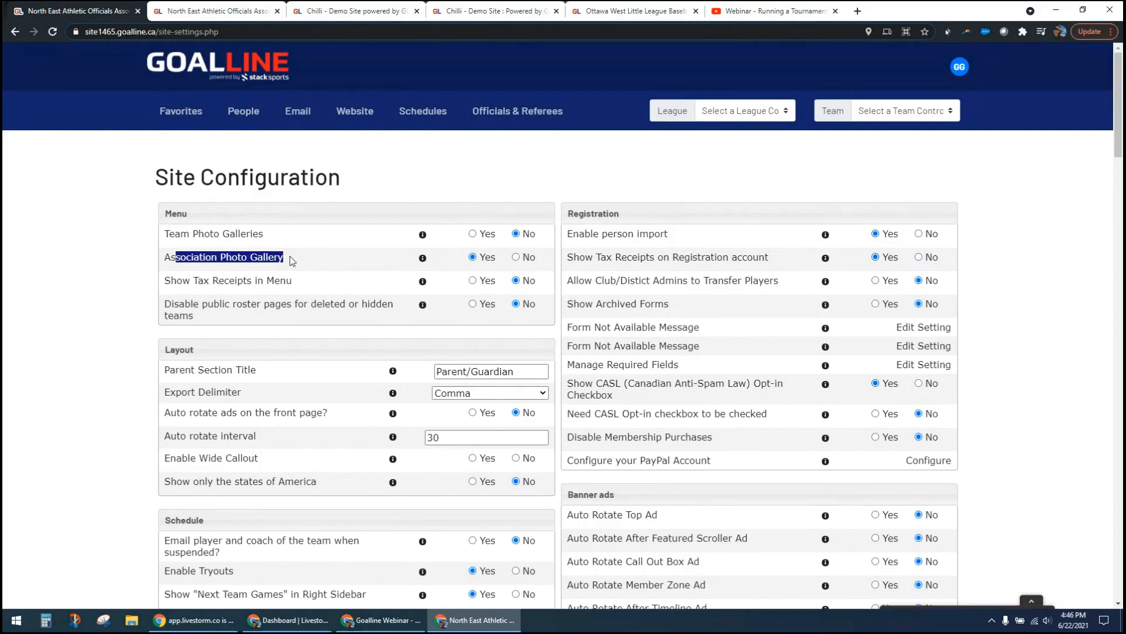
pyautogui.click(290, 256)
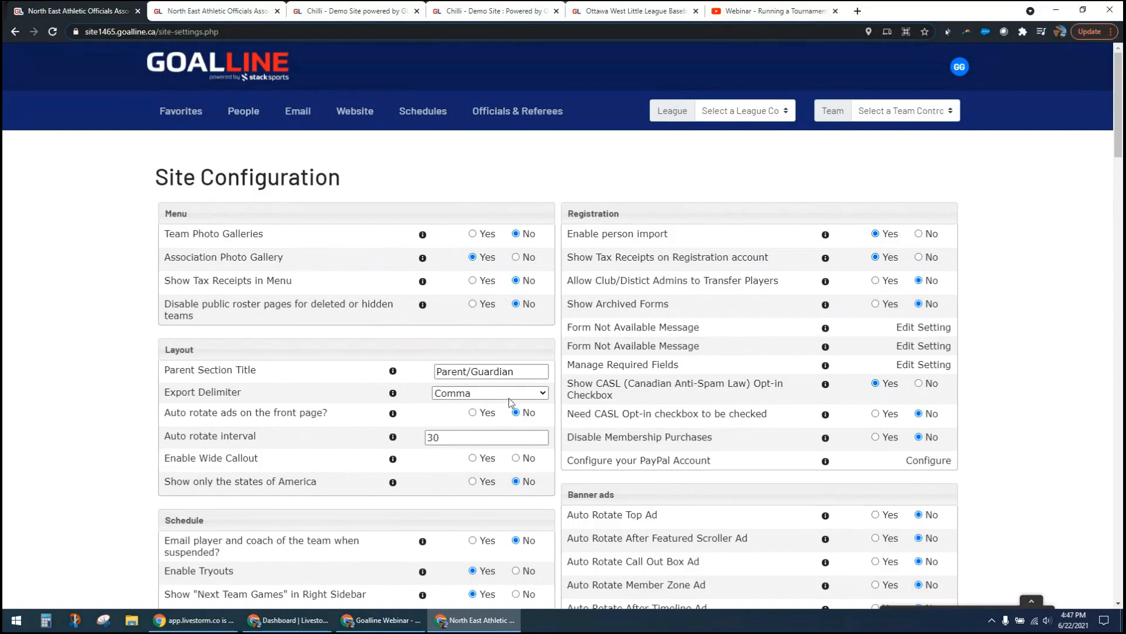
# Examine the Schedule section's right sidebar settings, and check the matching upcoming games and practices boxes on the public site.
pyautogui.scroll(-1, 1048, 311)
pyautogui.scroll(-3, 1047, 317)
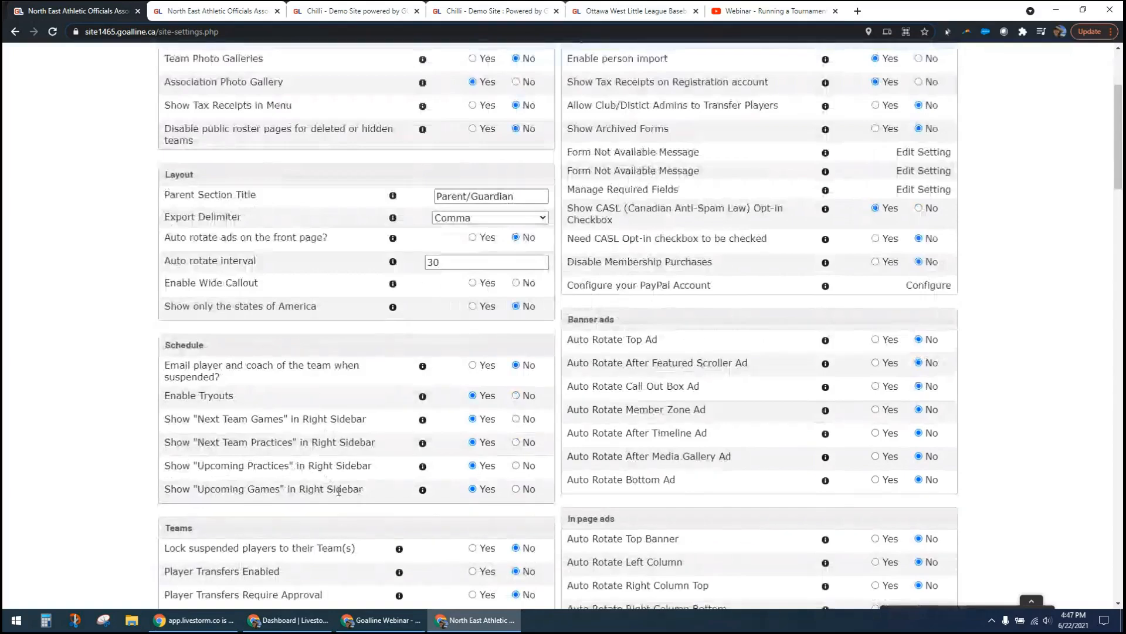
pyautogui.click(181, 7)
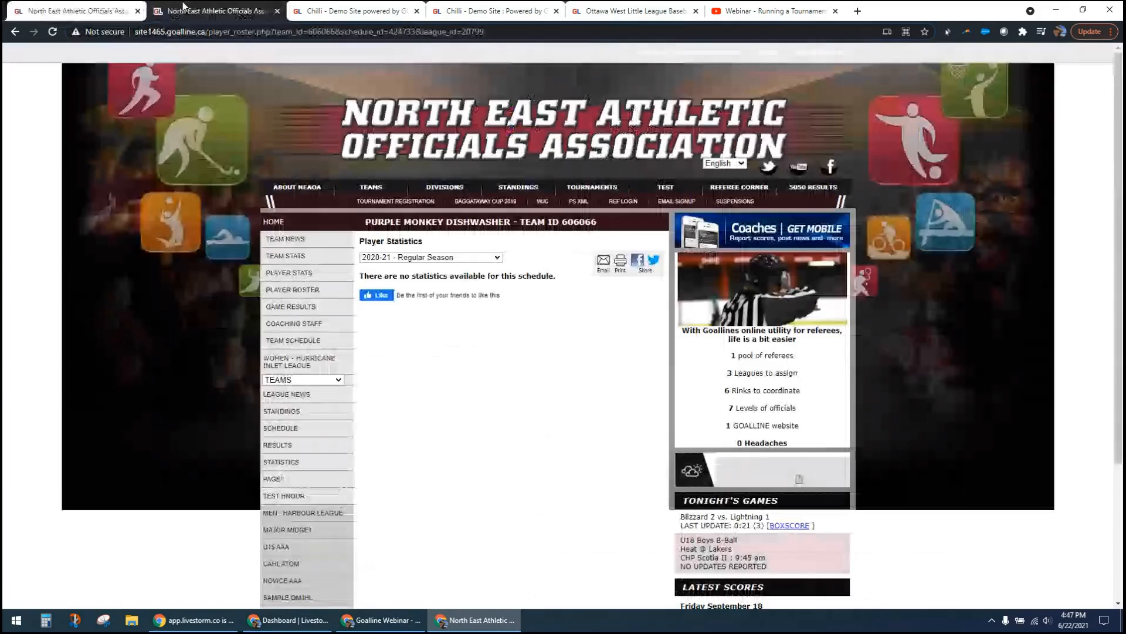
pyautogui.scroll(-3, 738, 375)
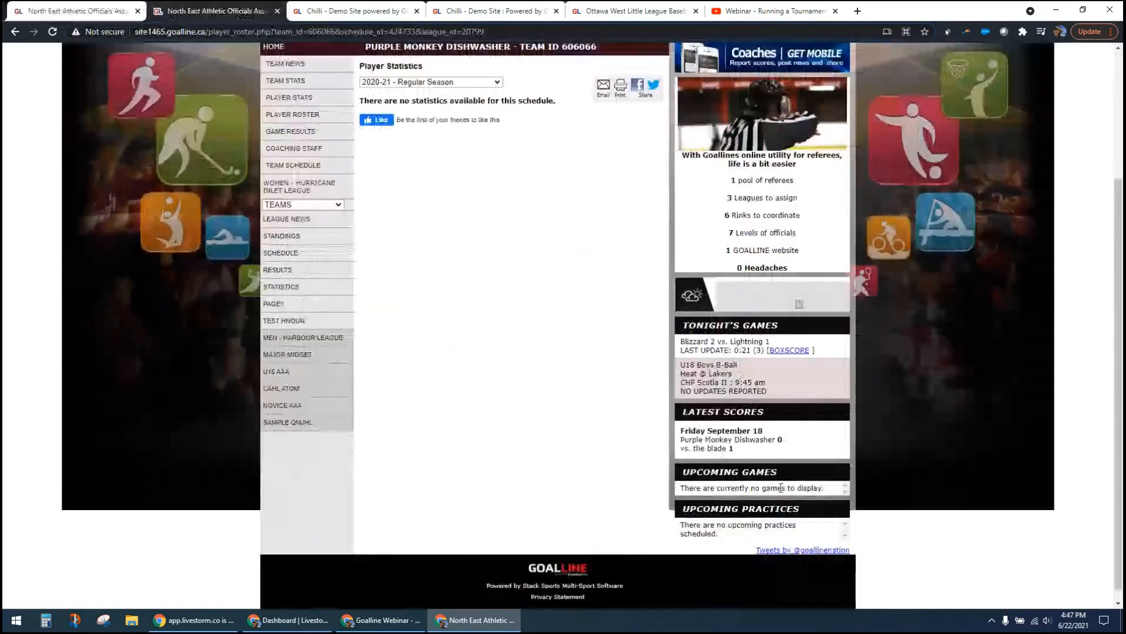
# Return to Site Configuration and set the Next Team Games, Next Team Practices, Upcoming Practices and Upcoming Games right sidebar options to No.
pyautogui.click(69, 12)
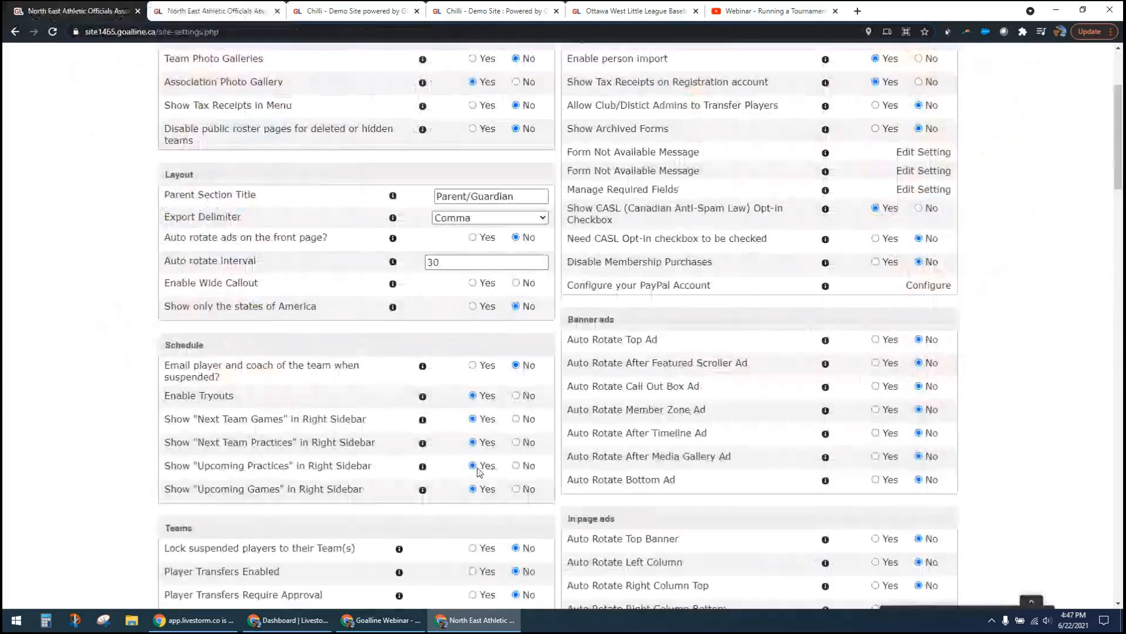
pyautogui.click(516, 419)
pyautogui.click(516, 442)
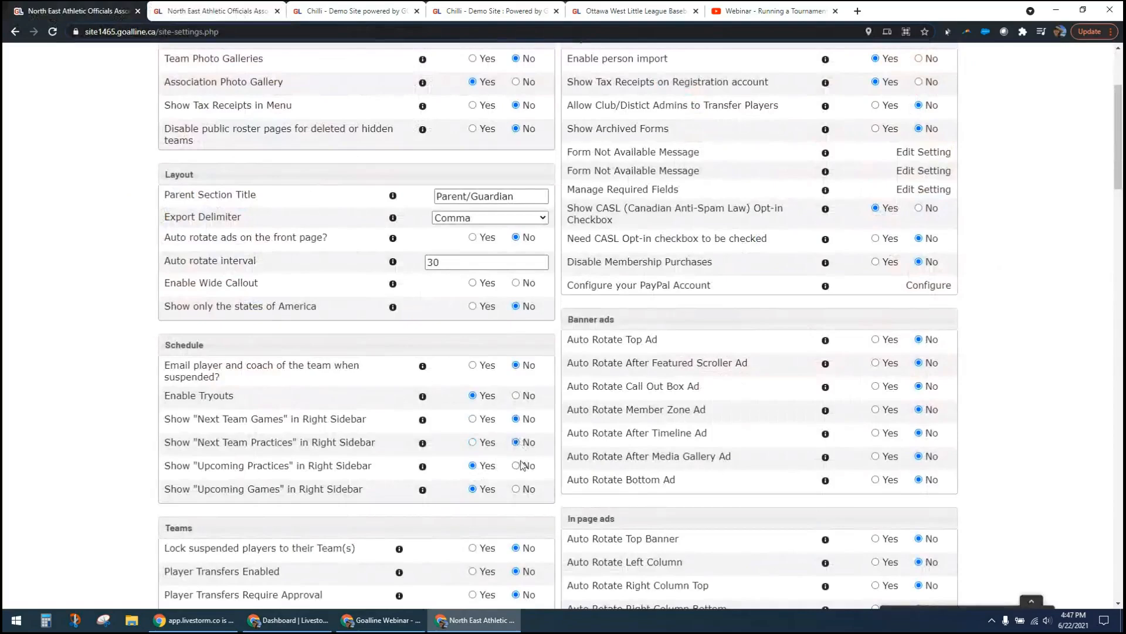
pyautogui.click(516, 465)
pyautogui.click(525, 488)
# Open the first Form Not Available Message setting under Registration, enter placeholder text in its editor, and close it without saving.
pyautogui.scroll(3, 616, 219)
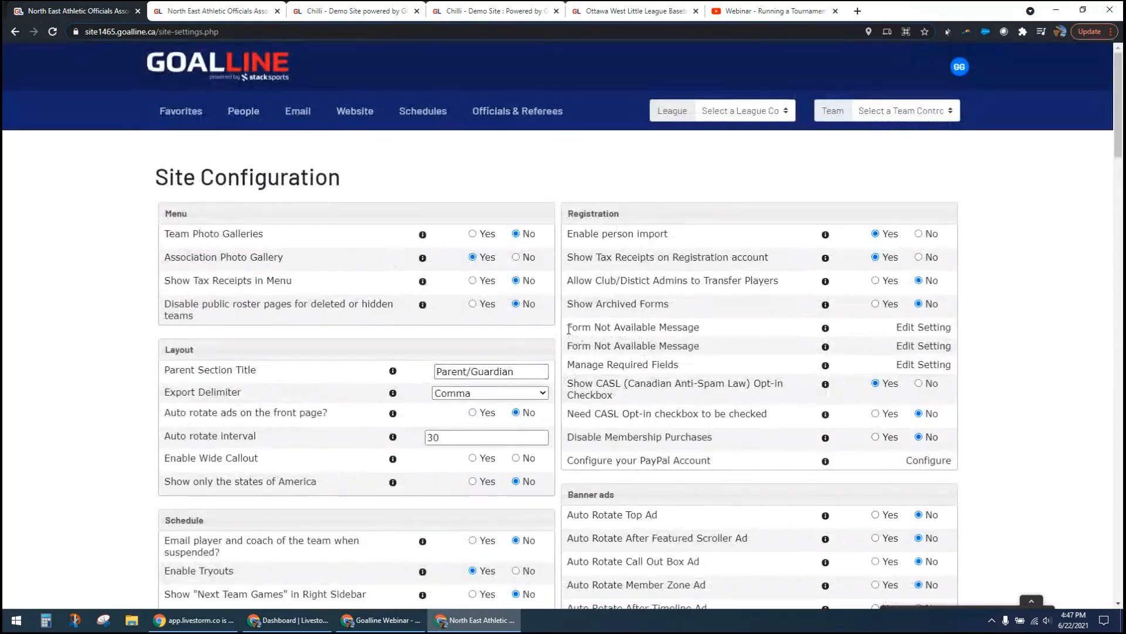
pyautogui.moveTo(570, 327); pyautogui.dragTo(932, 332)
pyautogui.click(933, 332)
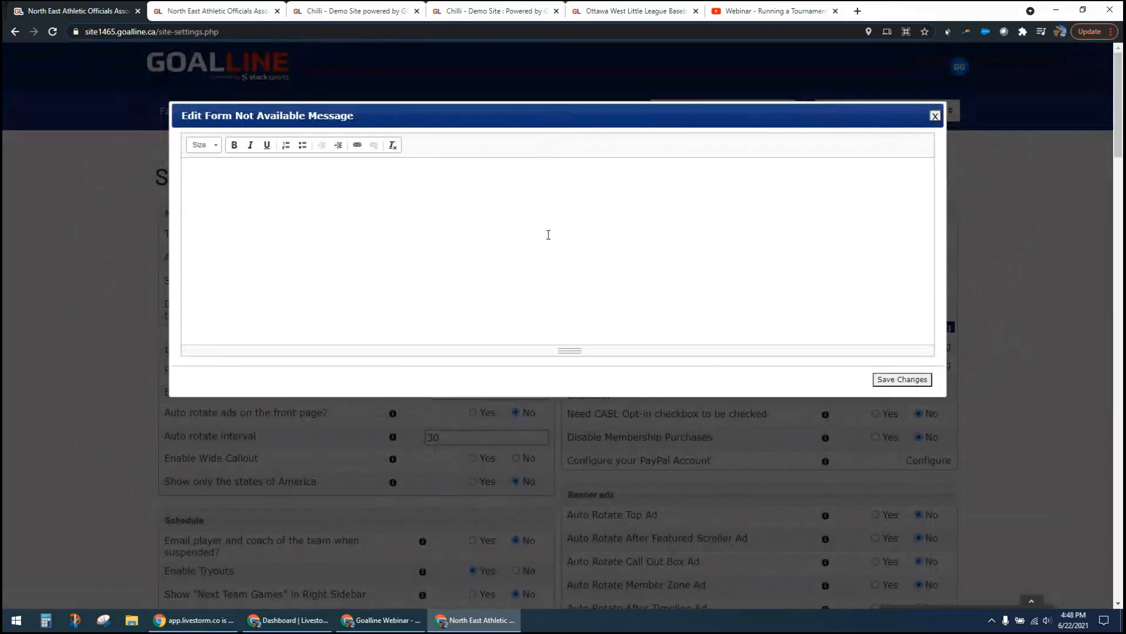
pyautogui.click(549, 235)
pyautogui.write('jfdkgjfdkgjdka;')
pyautogui.click(935, 117)
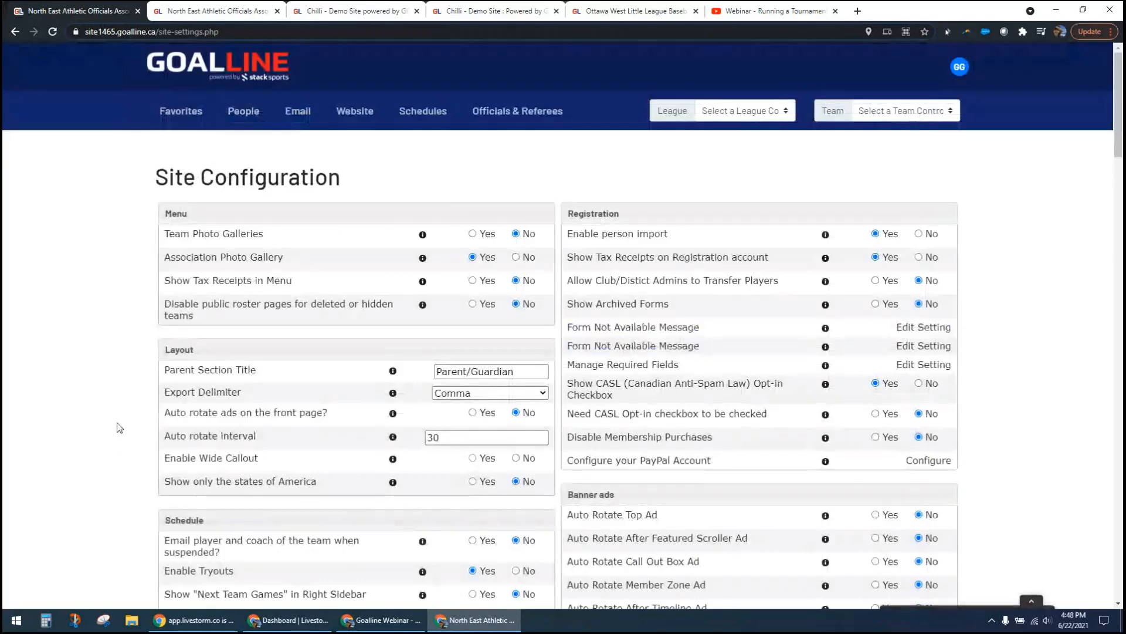
# Go to the Callout Boxes section of Site Configuration and examine the left, middle and right callout settings.
pyautogui.scroll(-2, 119, 428)
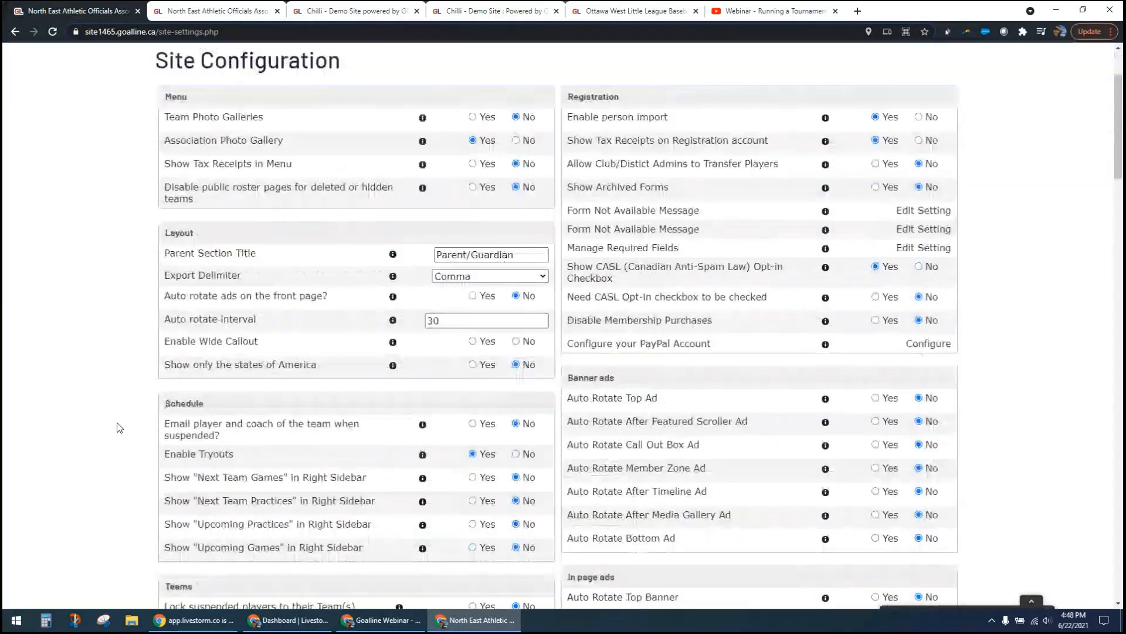
pyautogui.scroll(-2, 119, 427)
pyautogui.scroll(-20, 119, 427)
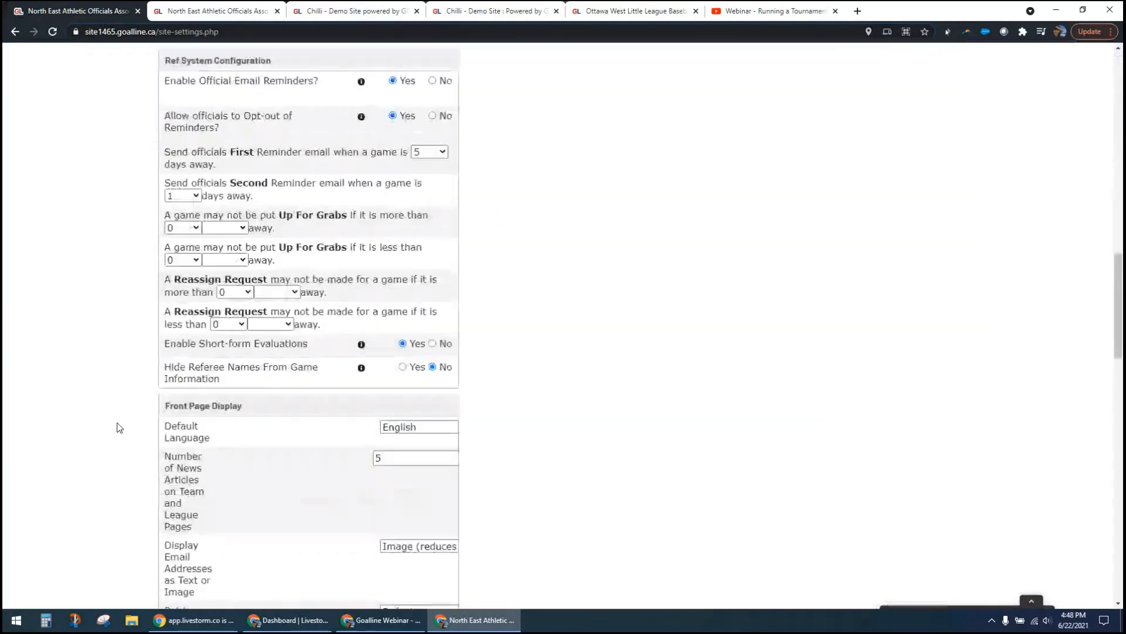
pyautogui.scroll(2, 117, 426)
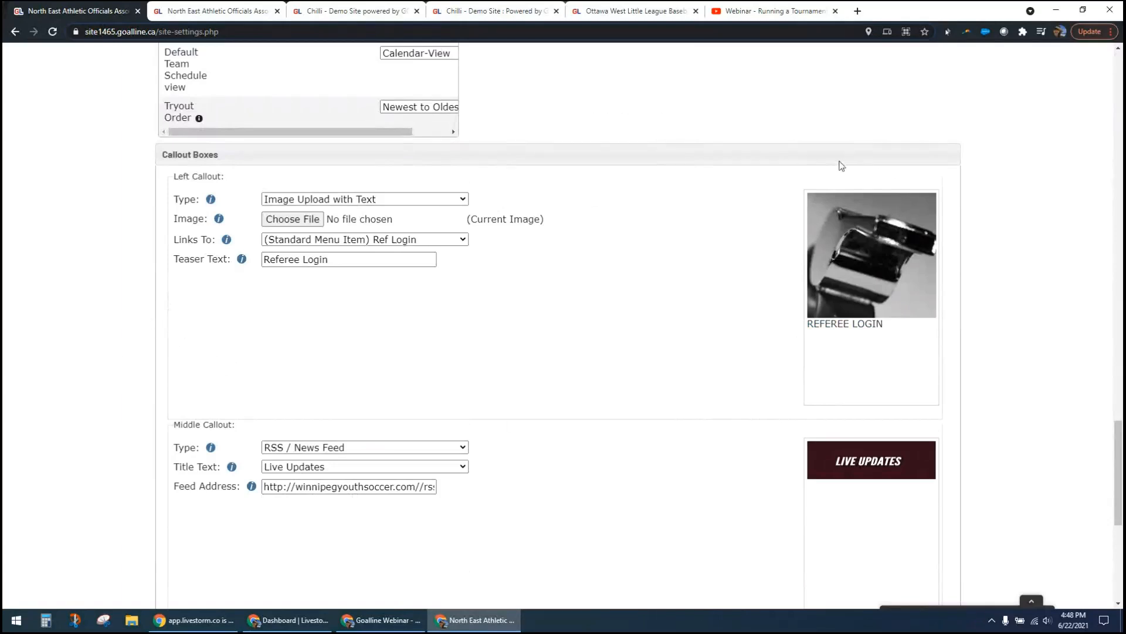
pyautogui.scroll(-3, 1002, 432)
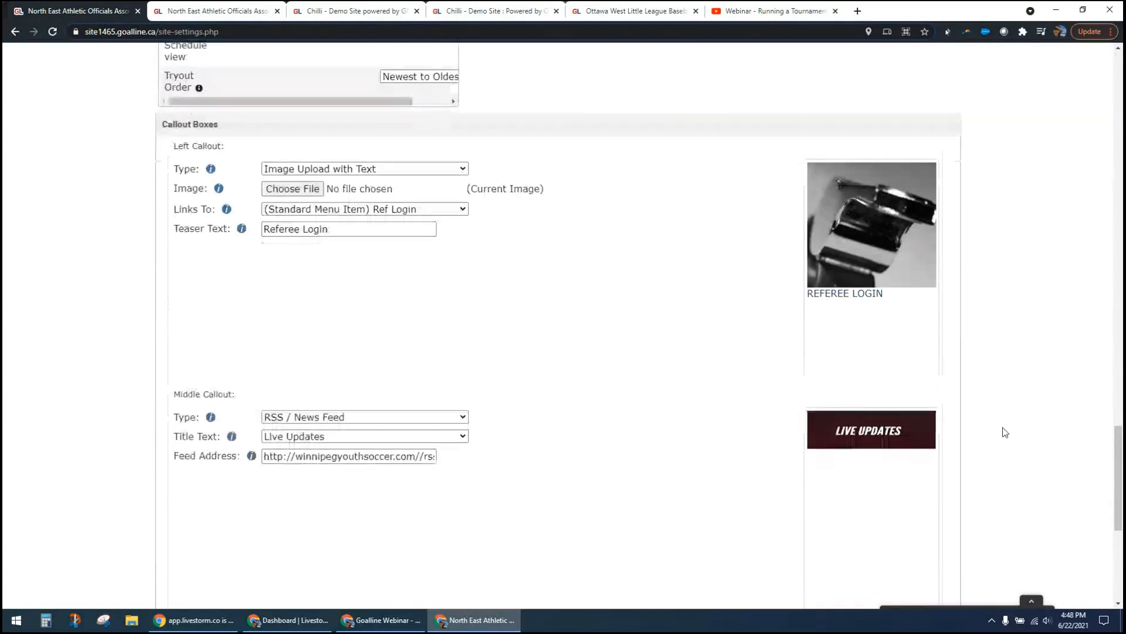
pyautogui.scroll(-1, 1004, 433)
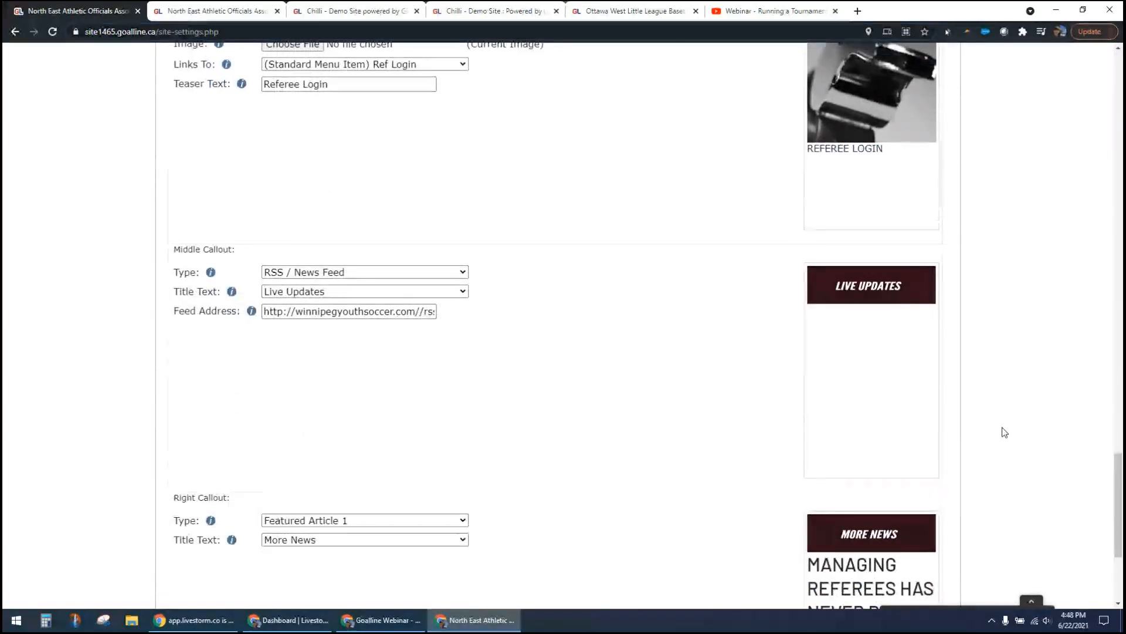
pyautogui.scroll(1, 1002, 430)
# Check the callout boxes on the Chilli demo site's home page and on the North East Athletic Officials Association's public home page.
pyautogui.click(350, 8)
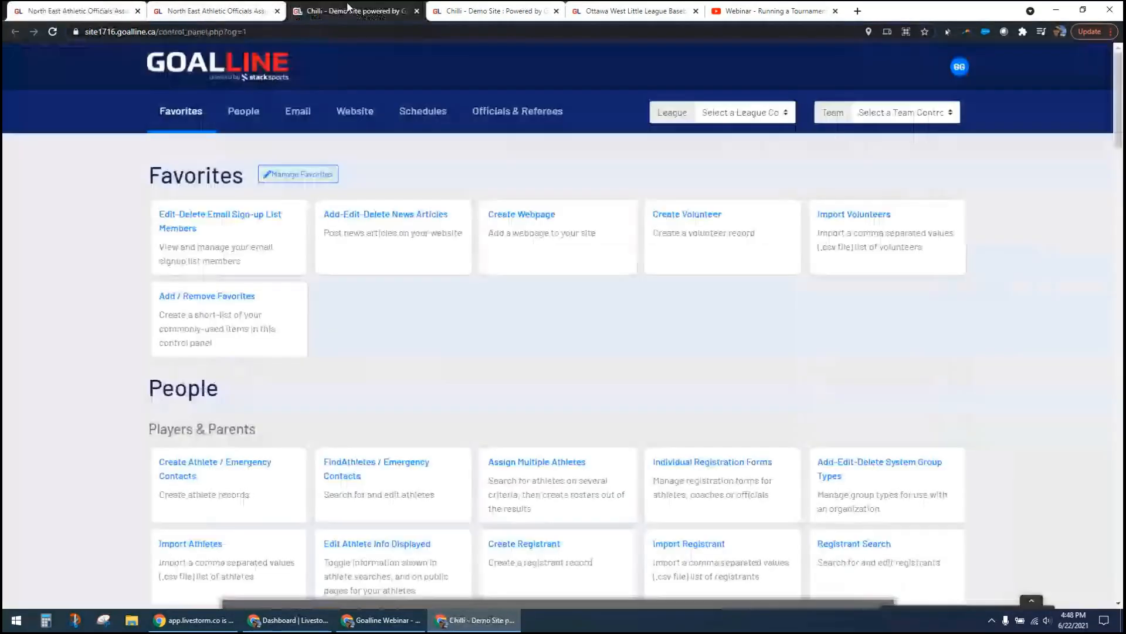
pyautogui.click(446, 9)
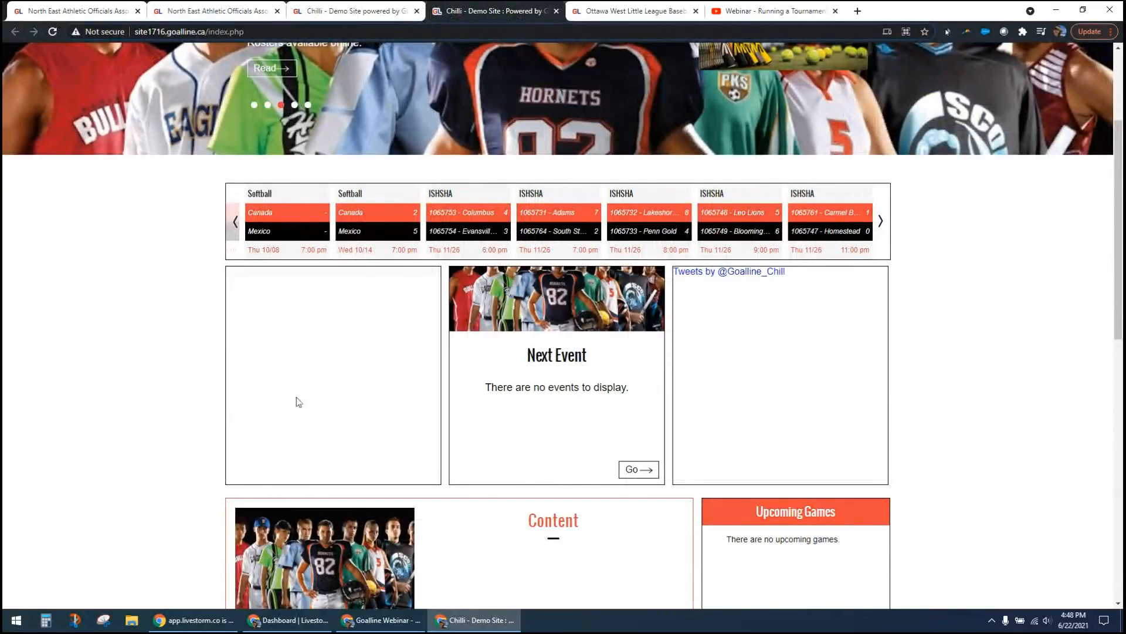
pyautogui.click(126, 12)
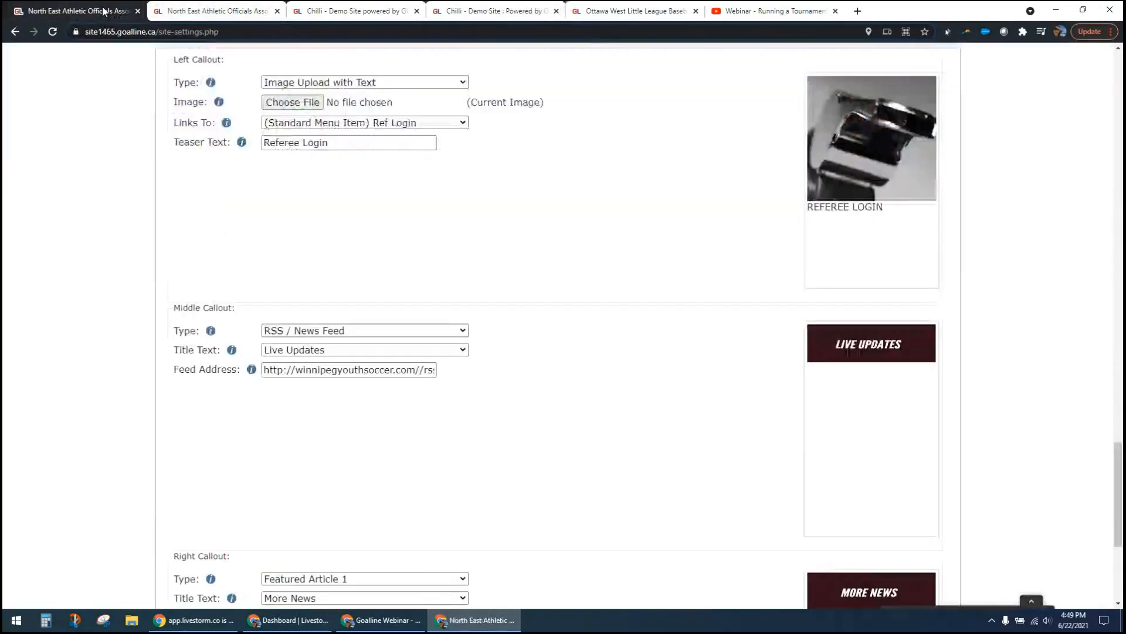
pyautogui.click(207, 8)
pyautogui.scroll(3, 428, 257)
pyautogui.click(434, 141)
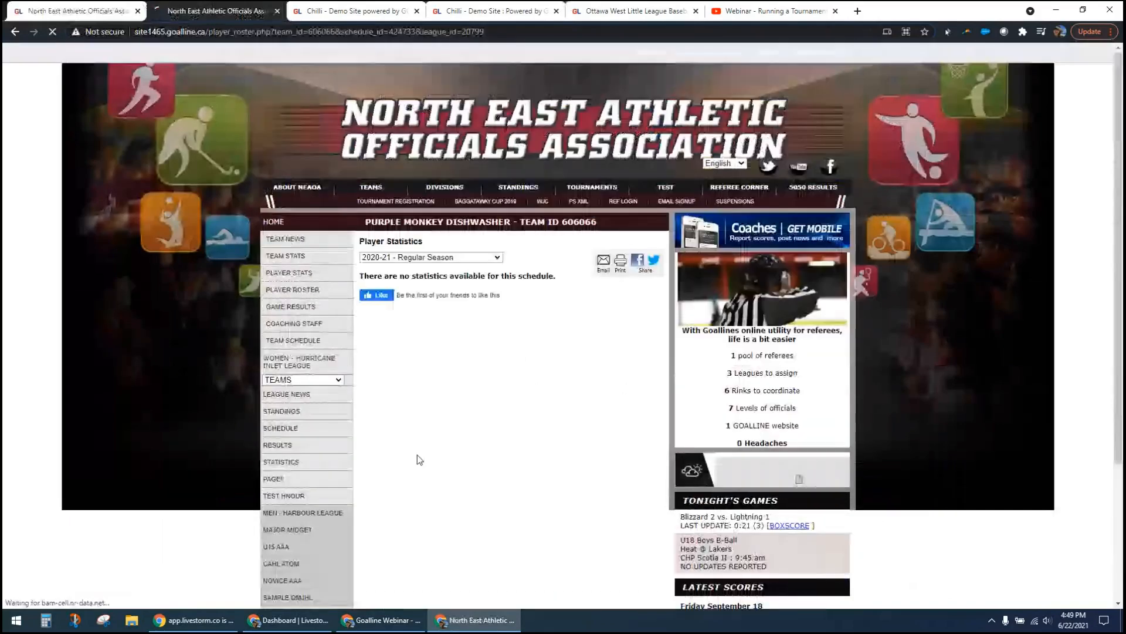
pyautogui.scroll(-3, 223, 476)
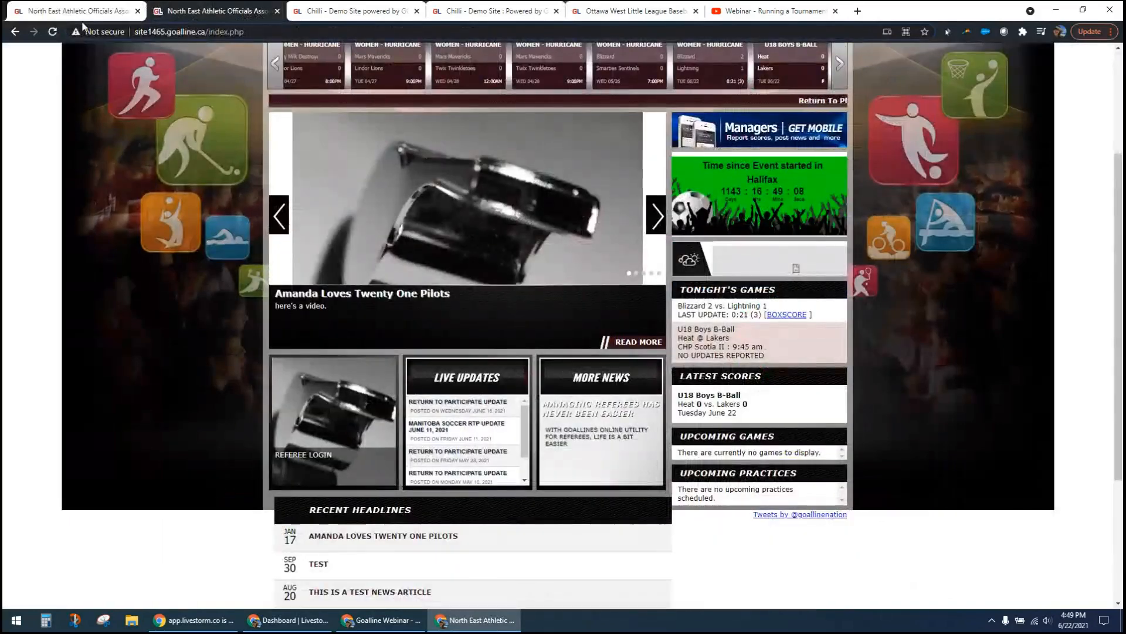
# Return to the Callout Boxes settings and review the Left Callout's available Type choices without changing the selection.
pyautogui.click(100, 11)
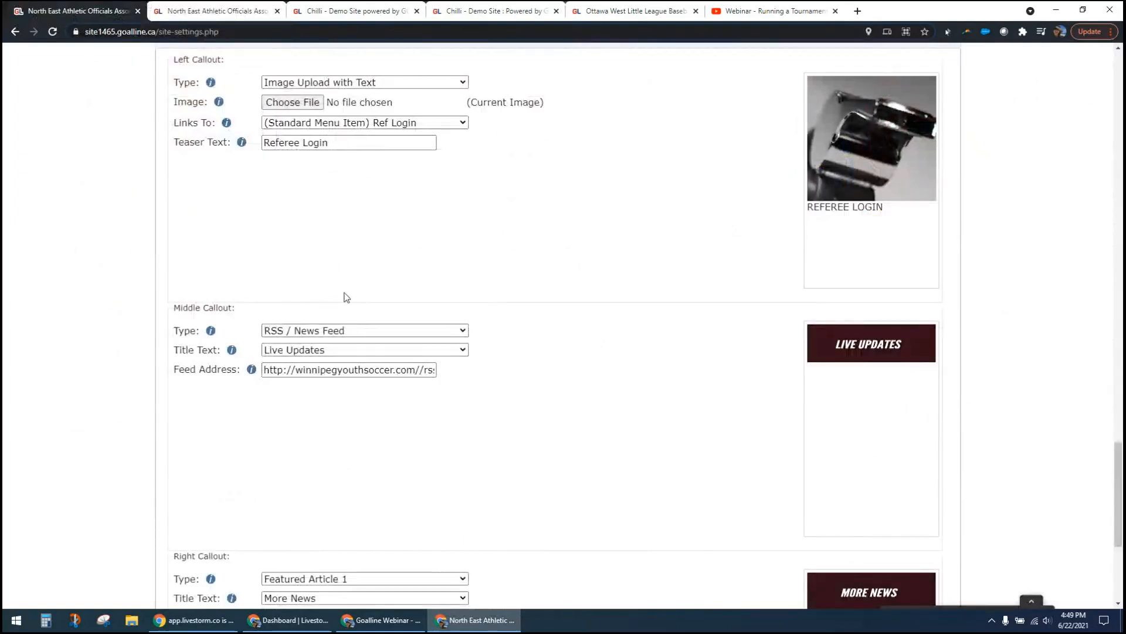
pyautogui.click(465, 83)
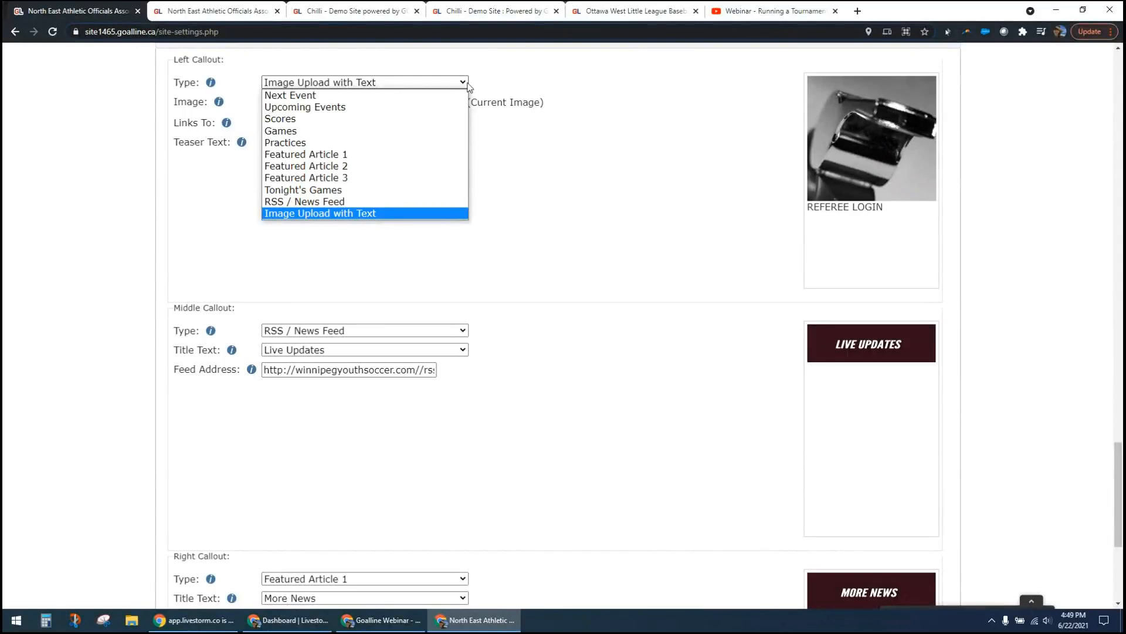
pyautogui.click(467, 86)
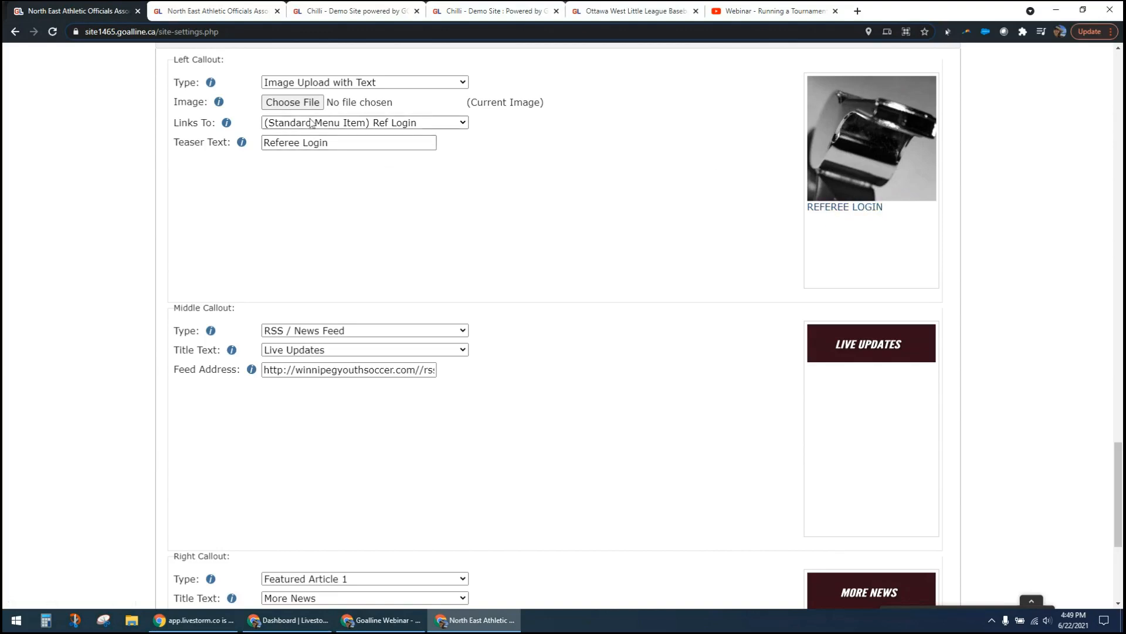
# Review the pages and standard menu items the Left Callout can link to, keeping the current selection.
pyautogui.click(426, 123)
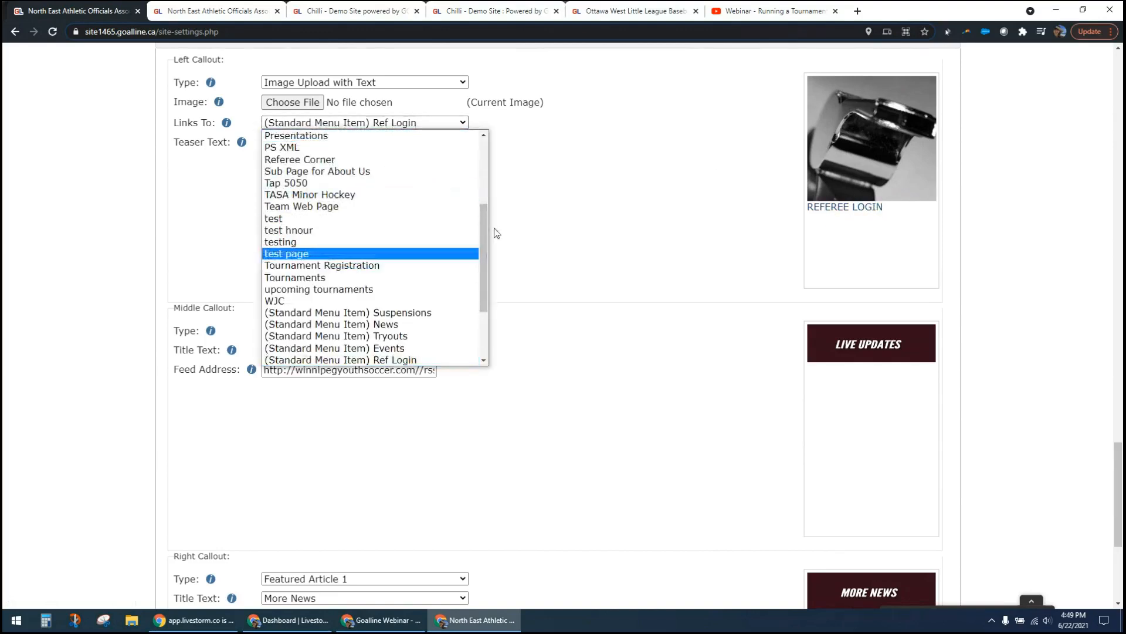
pyautogui.moveTo(484, 227); pyautogui.dragTo(496, 166)
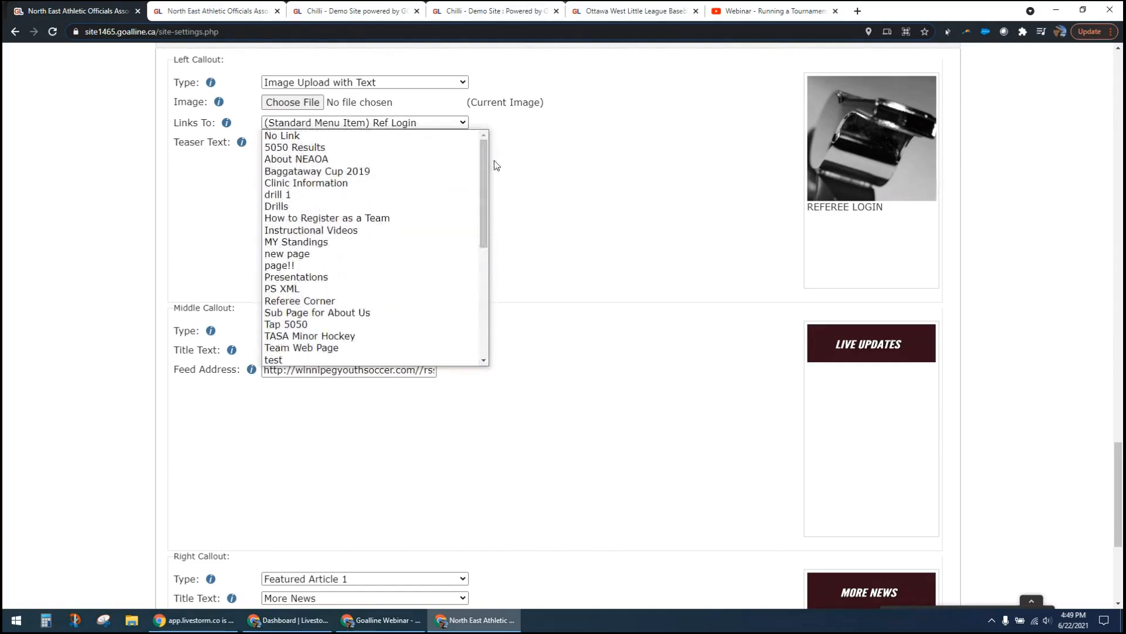
pyautogui.click(497, 165)
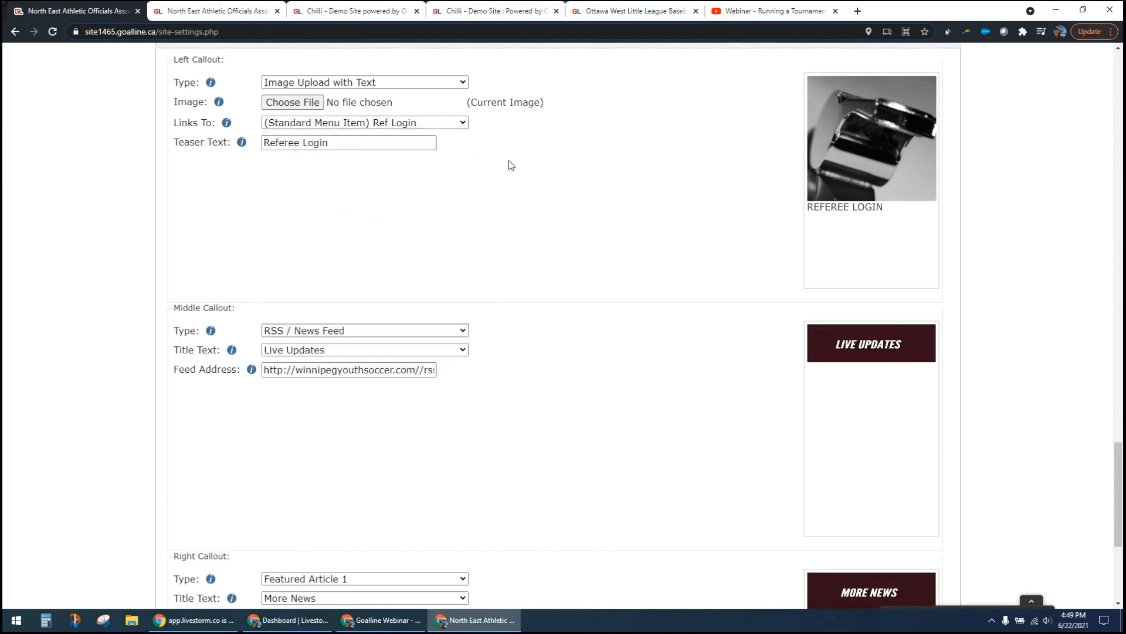
pyautogui.click(427, 124)
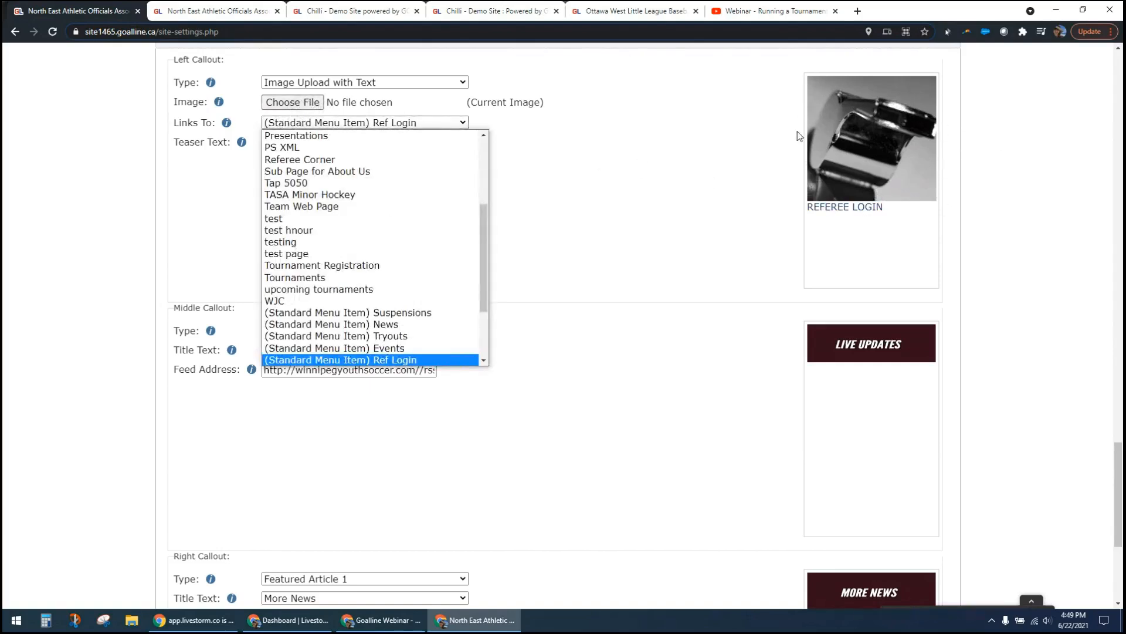
pyautogui.click(554, 171)
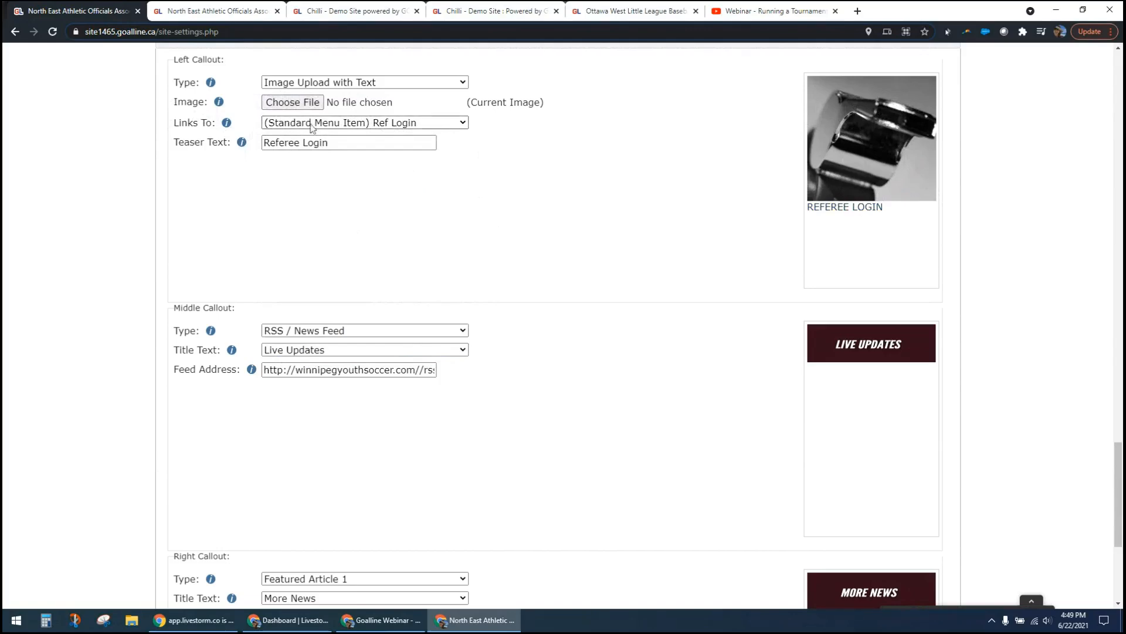
# Examine the Left Callout's Teaser Text and follow the matching Referee Login callout on the public home page.
pyautogui.click(282, 144)
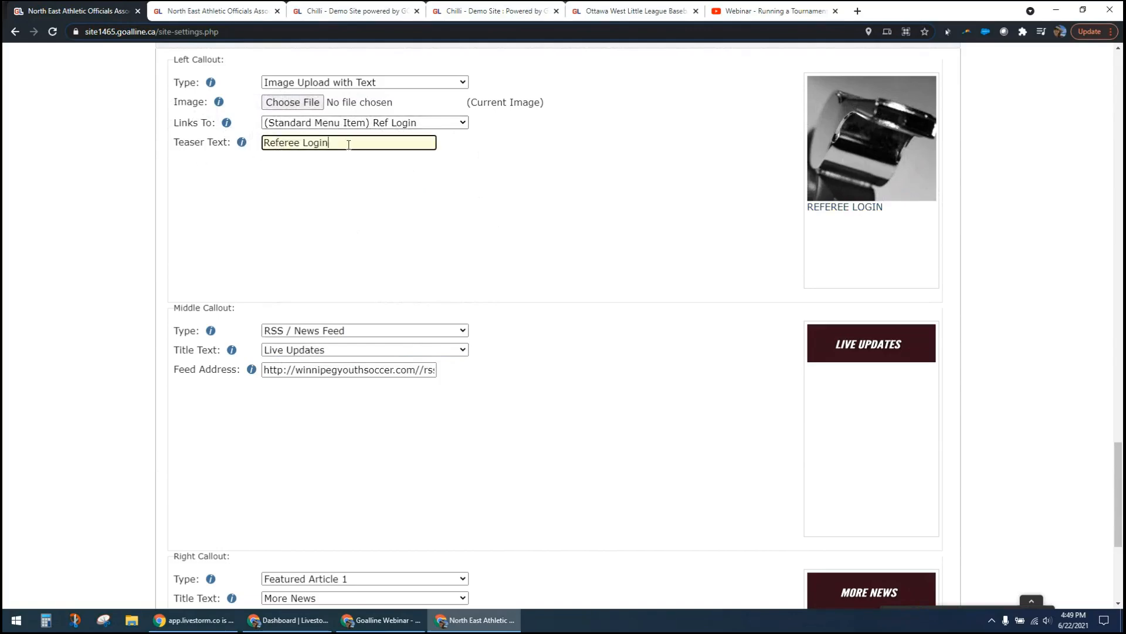
pyautogui.click(217, 11)
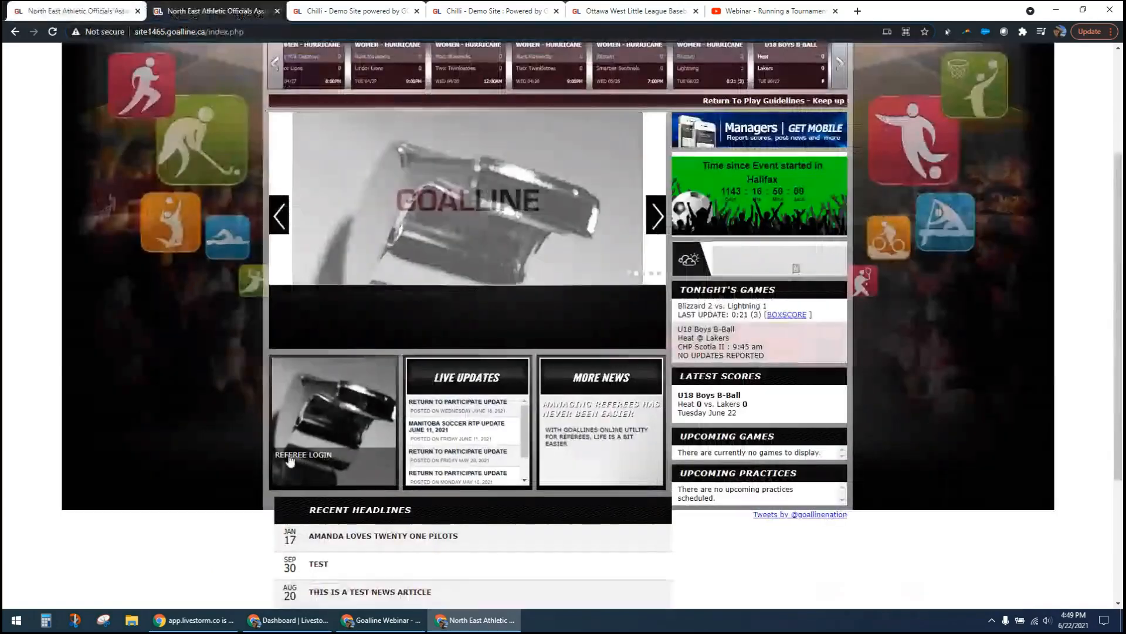
pyautogui.click(305, 463)
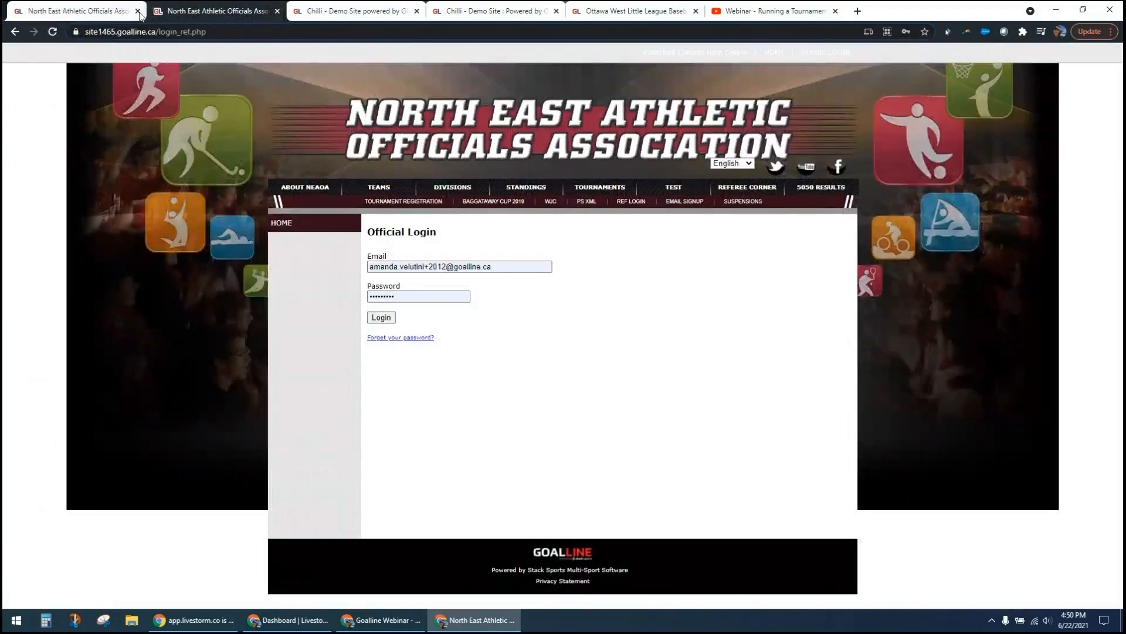
# Return to Site Configuration and examine the Middle Callout's RSS Feed Address, including its domain and ending, without editing it.
pyautogui.click(88, 10)
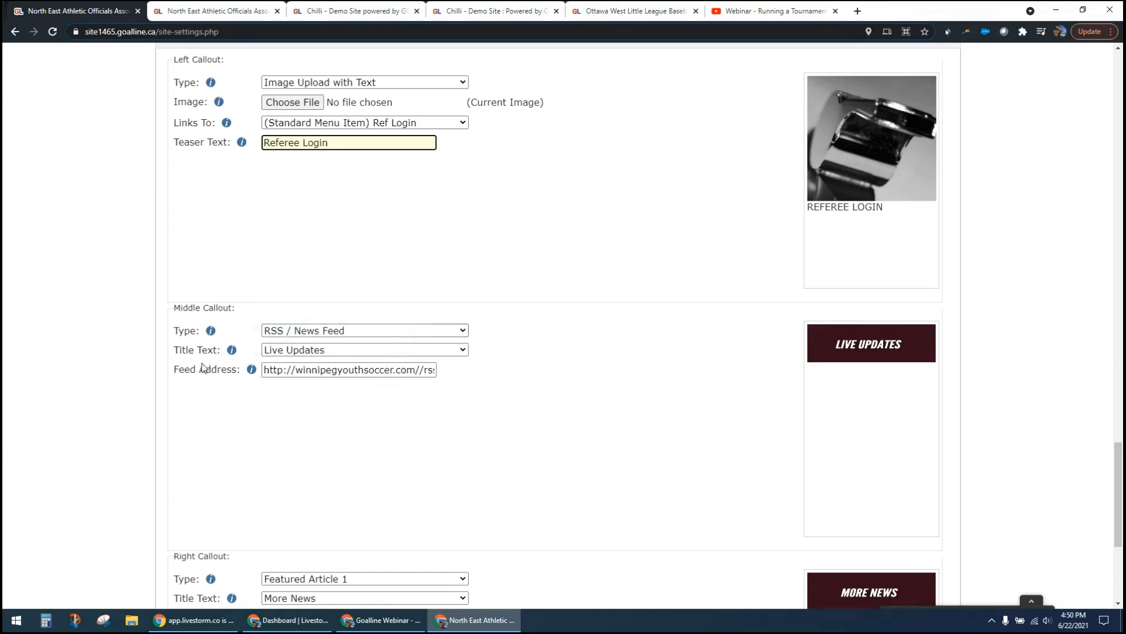
pyautogui.moveTo(197, 369); pyautogui.dragTo(258, 373)
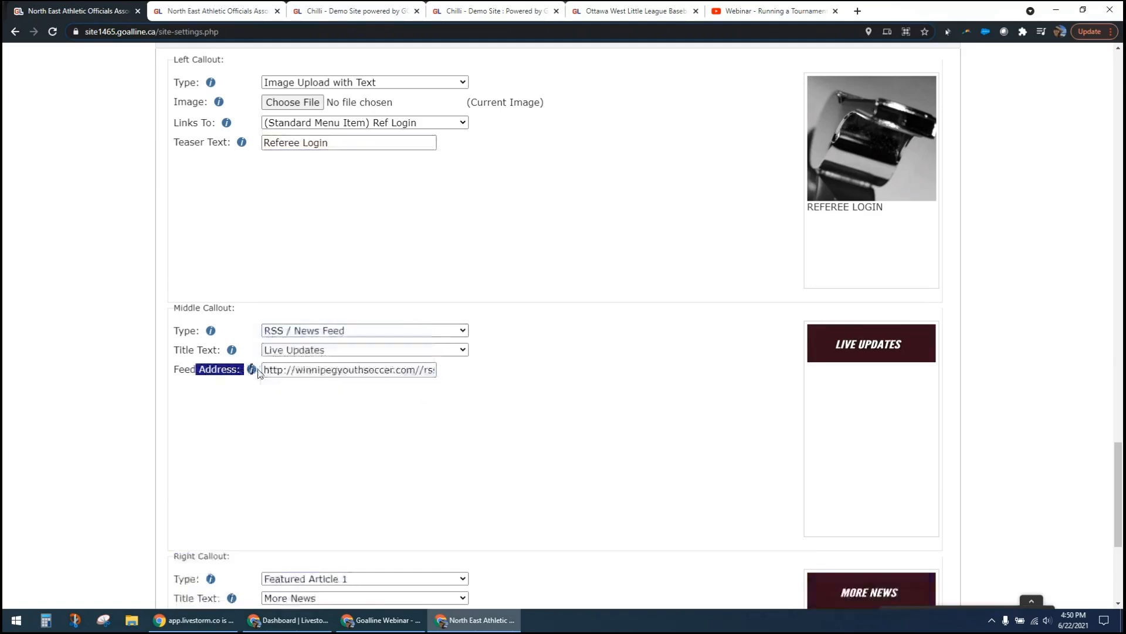
pyautogui.click(234, 407)
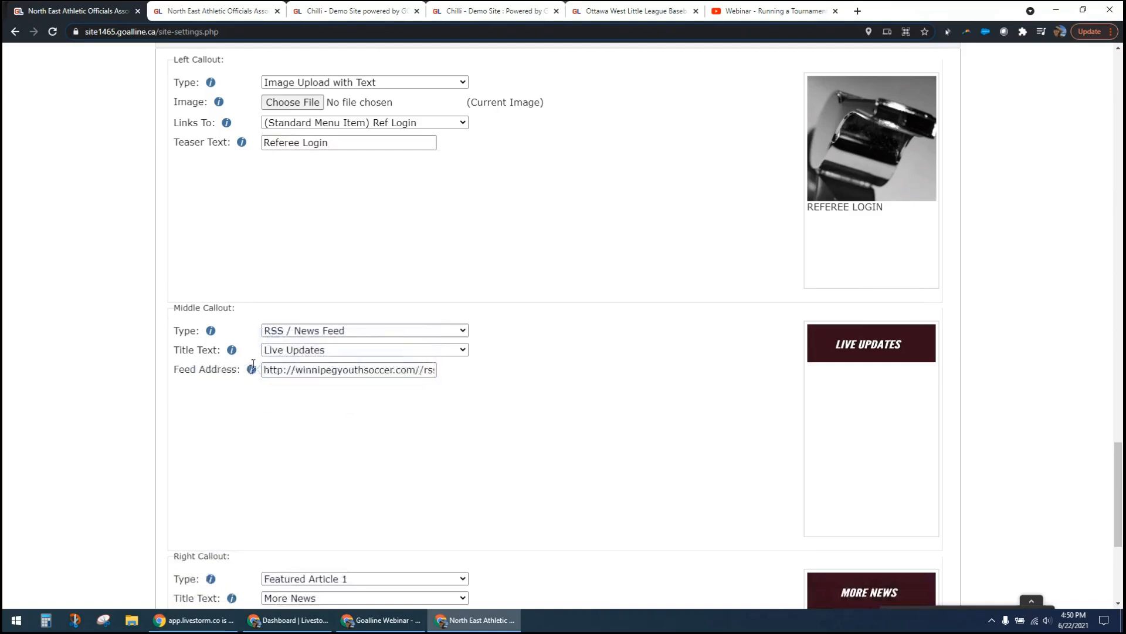
pyautogui.click(347, 370)
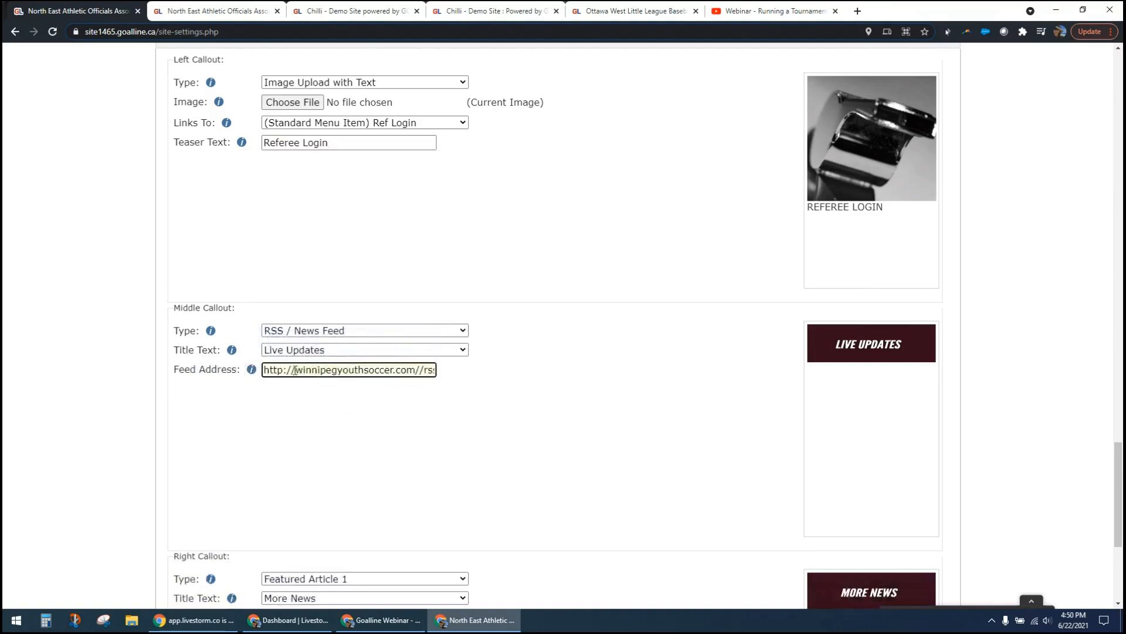
pyautogui.moveTo(291, 370); pyautogui.dragTo(552, 371)
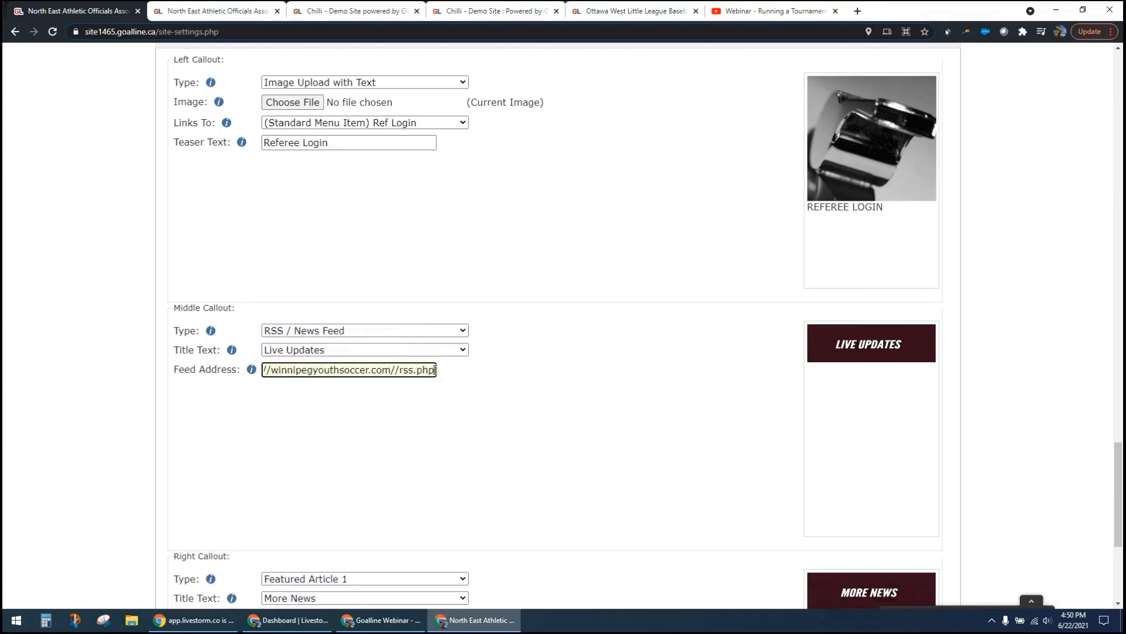
pyautogui.click(465, 378)
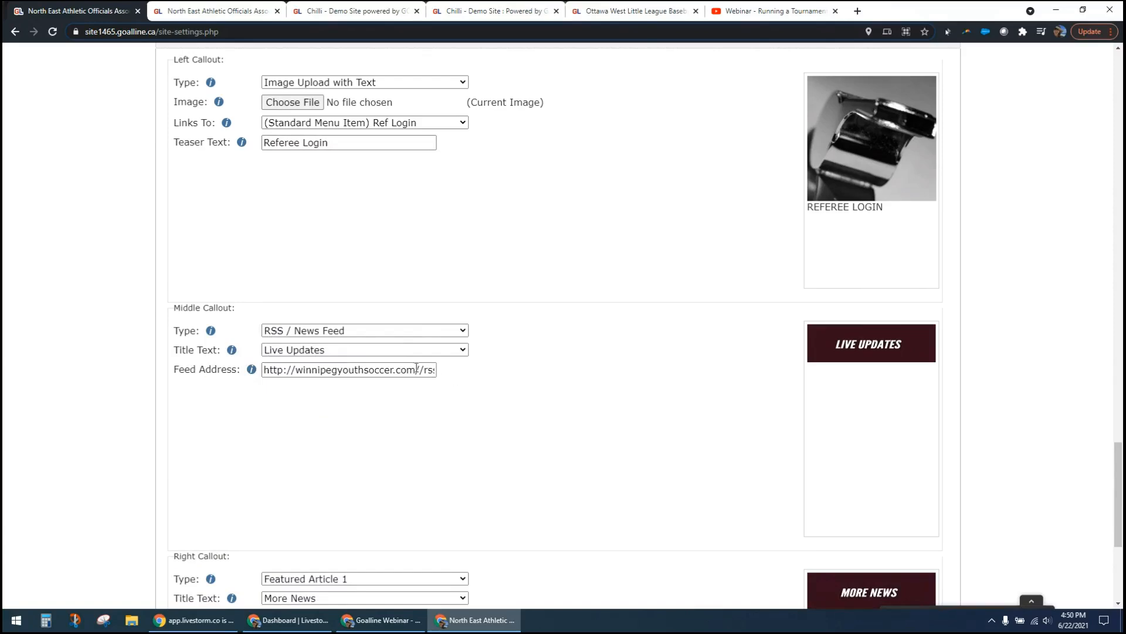
pyautogui.moveTo(394, 367); pyautogui.dragTo(479, 369)
pyautogui.click(396, 369)
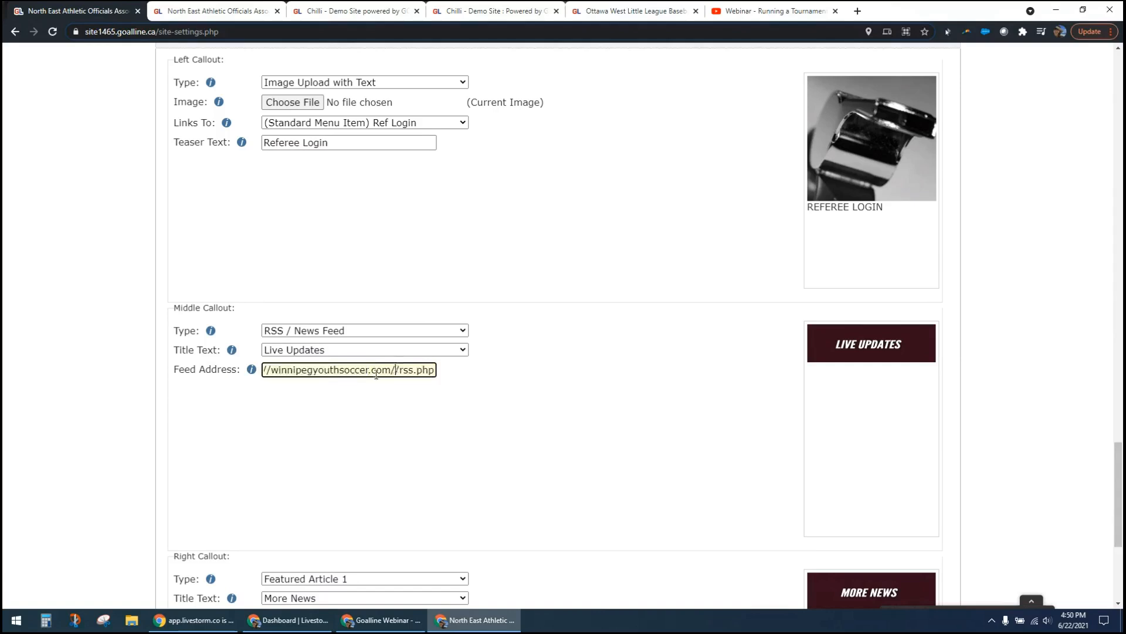
pyautogui.moveTo(273, 369); pyautogui.dragTo(391, 369)
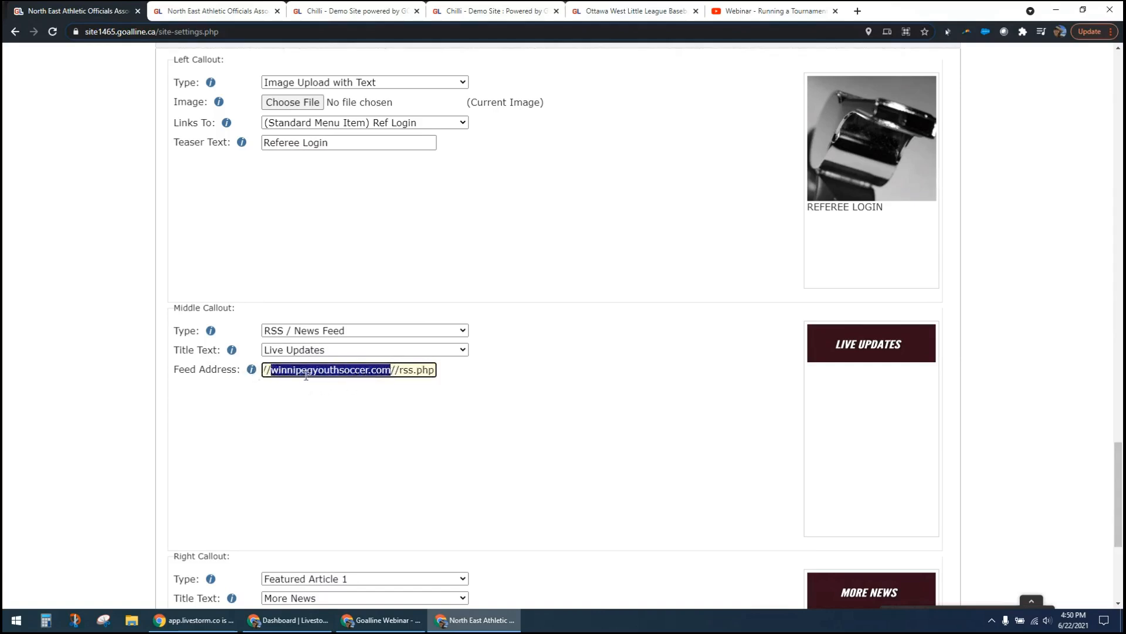
pyautogui.click(397, 369)
pyautogui.tripleClick(480, 378)
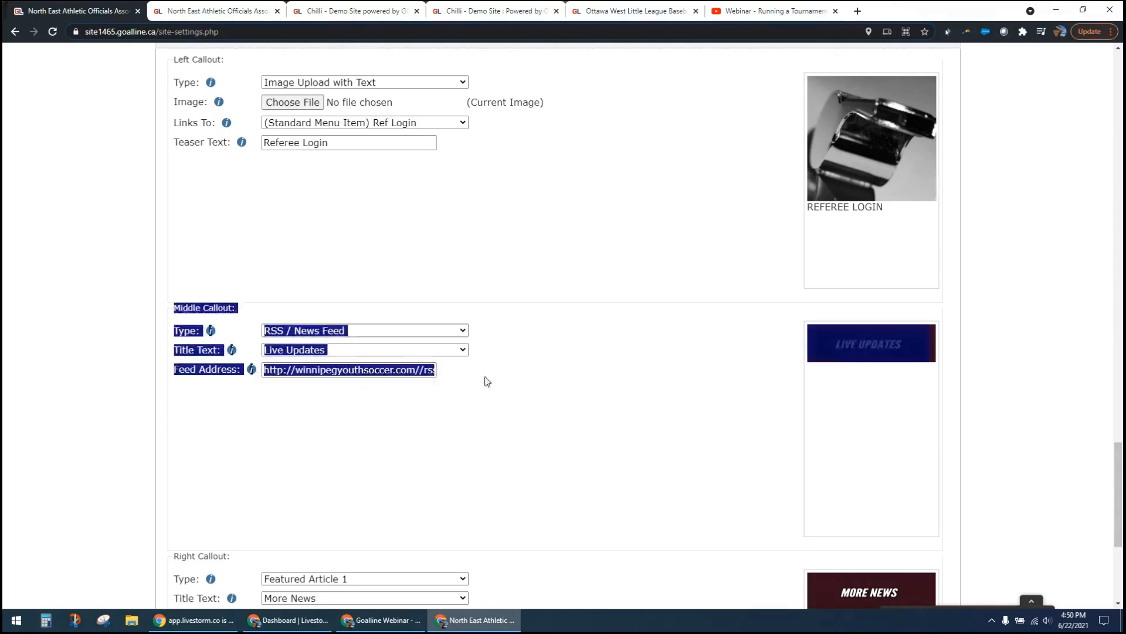
# Review the Middle Callout's available Type choices and keep RSS / News Feed selected.
pyautogui.click(473, 346)
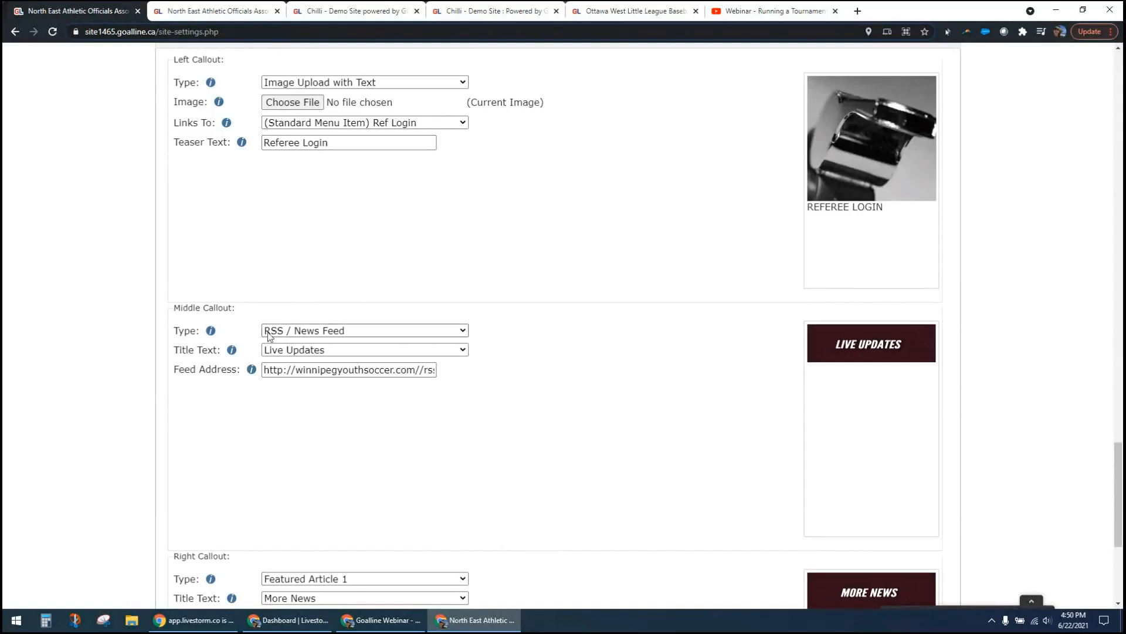
pyautogui.click(452, 329)
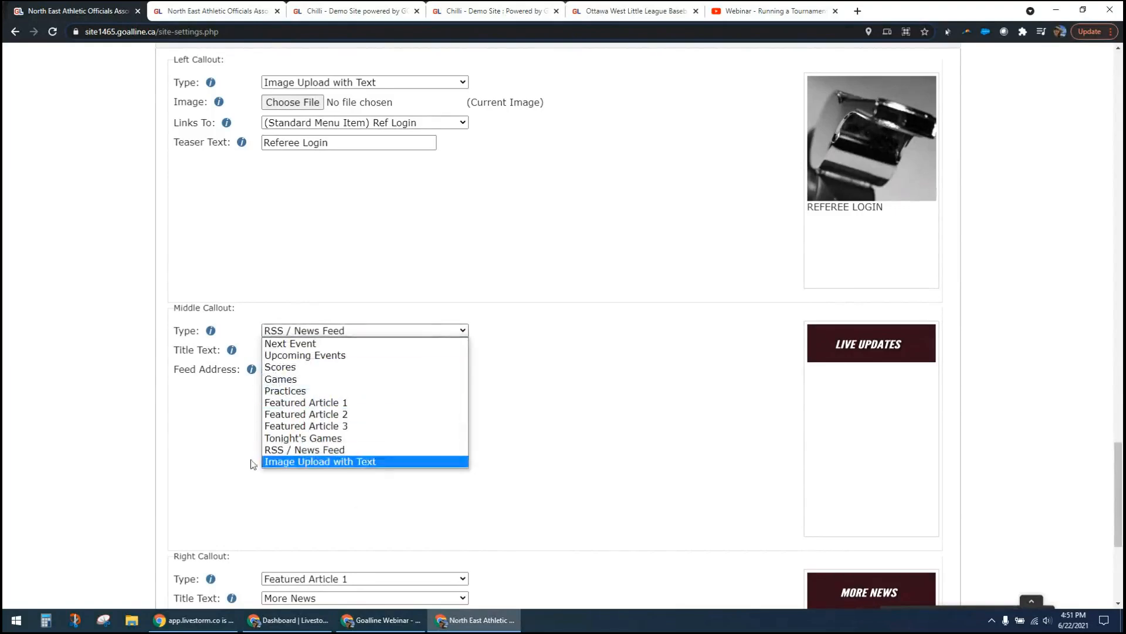
pyautogui.click(338, 454)
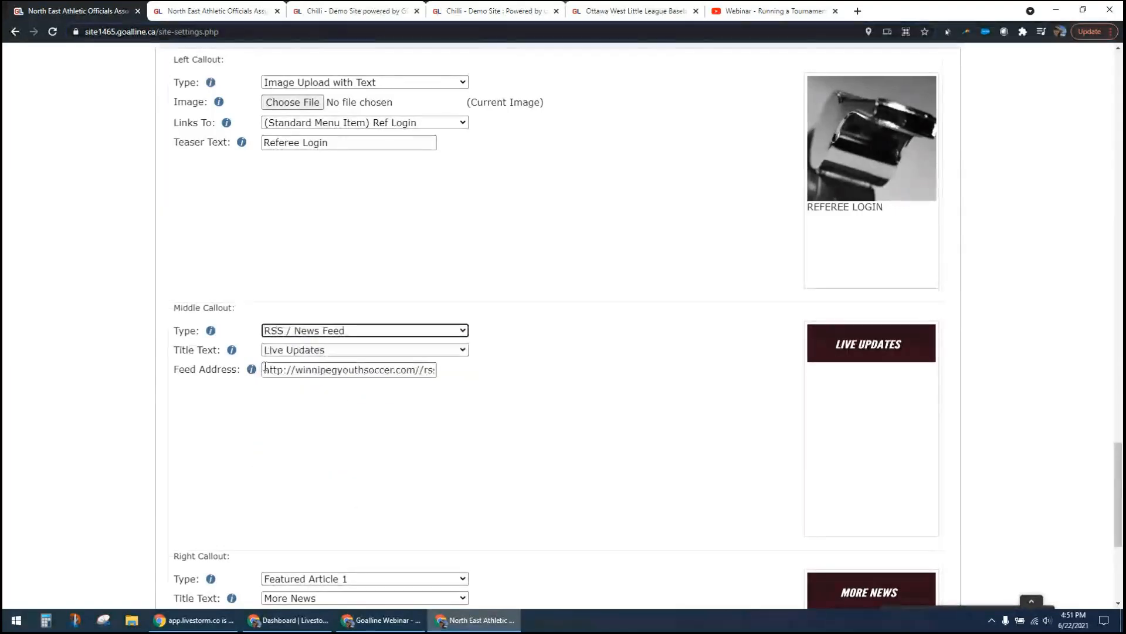
# Set the Middle Callout's Title Text to More News.
pyautogui.moveTo(196, 350); pyautogui.dragTo(208, 350)
pyautogui.click(310, 351)
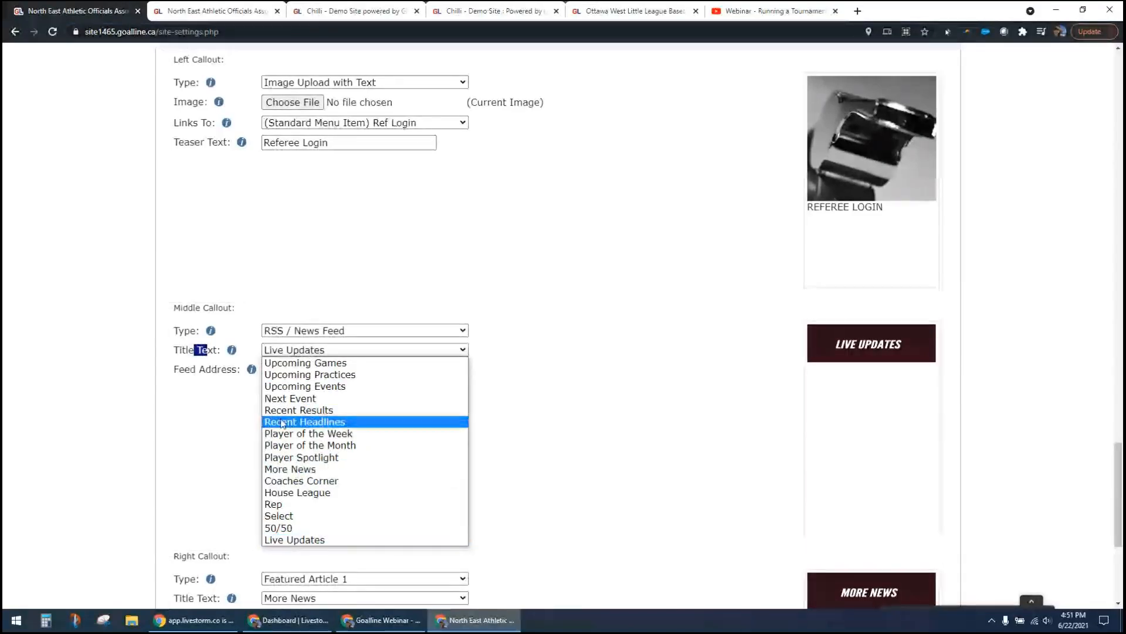
pyautogui.click(300, 468)
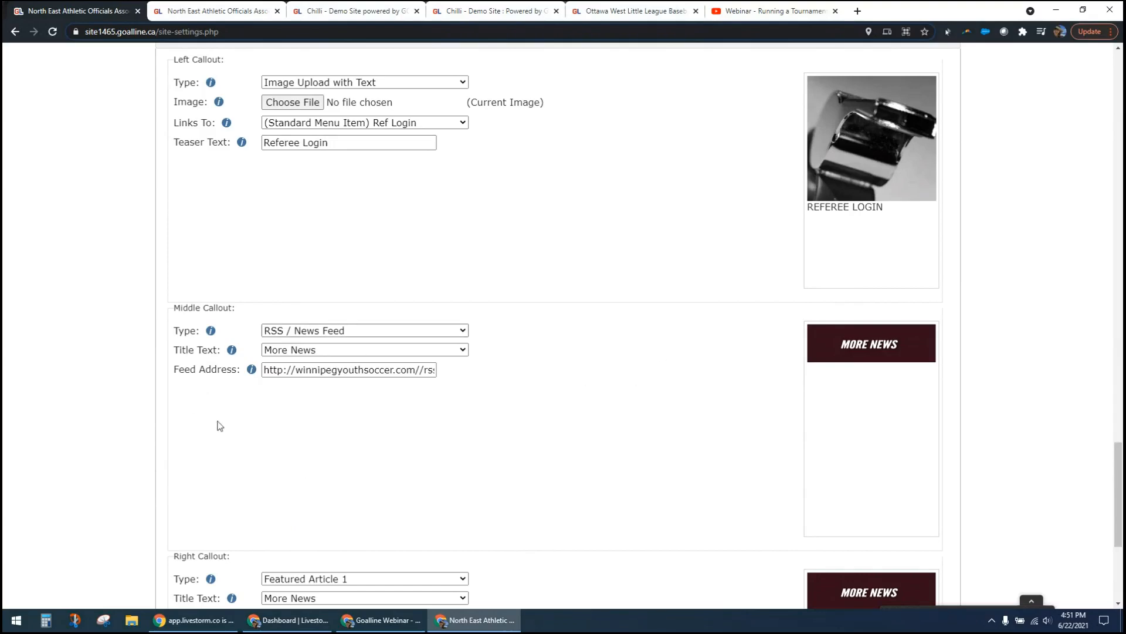
# Try Next Event as the Right Callout's Type, and switch it back to Featured Article 1.
pyautogui.scroll(-1, 420, 460)
pyautogui.scroll(-3, 420, 460)
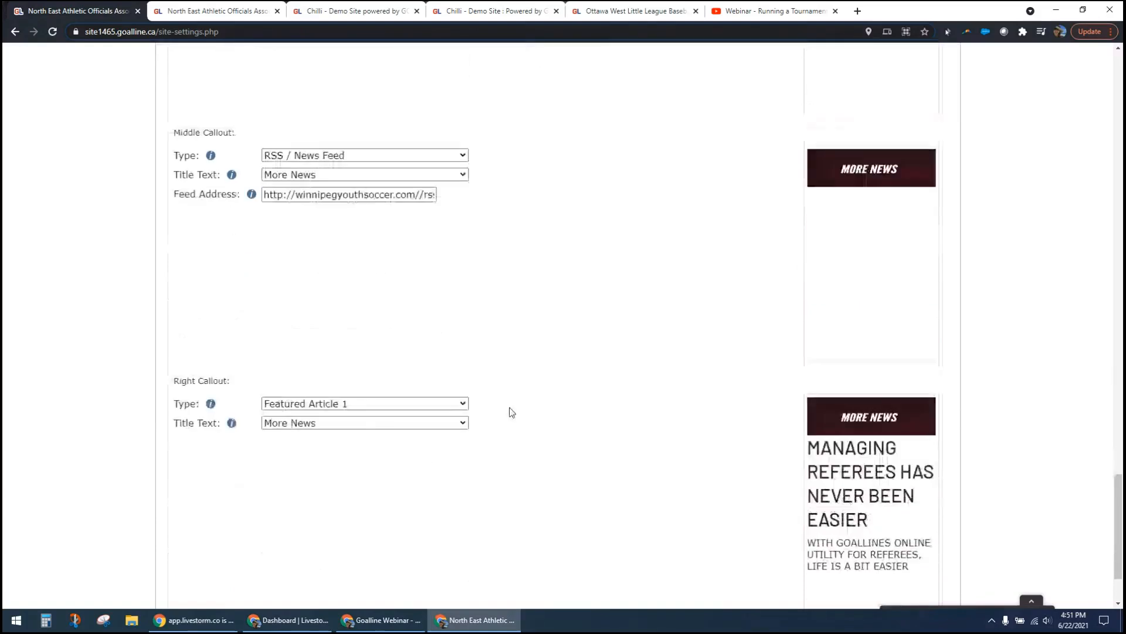
pyautogui.click(463, 403)
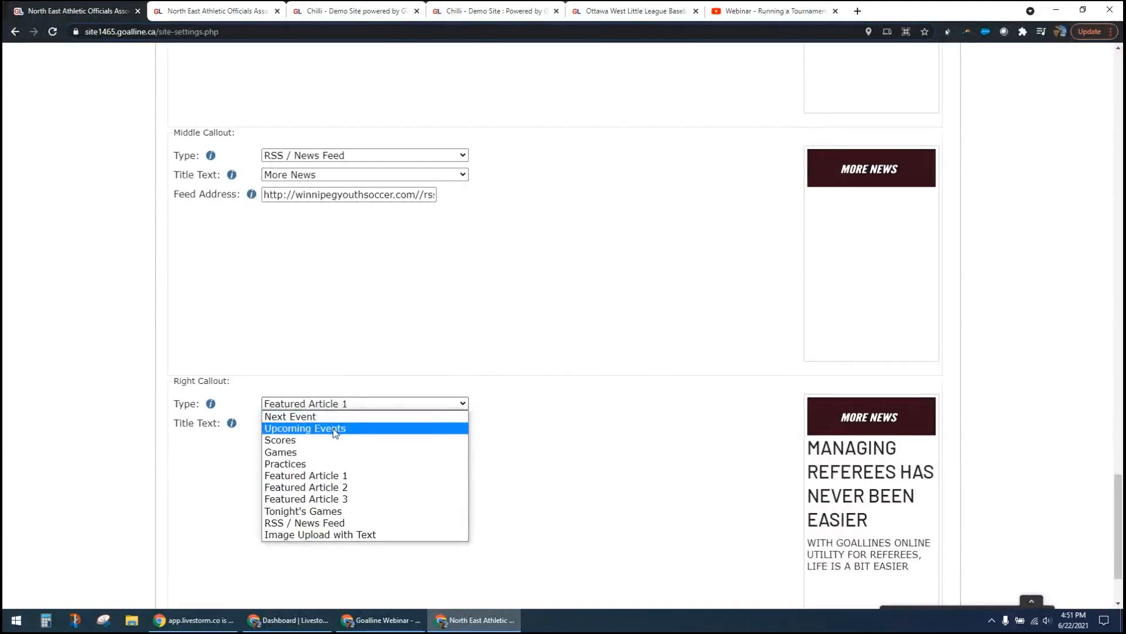
pyautogui.click(346, 417)
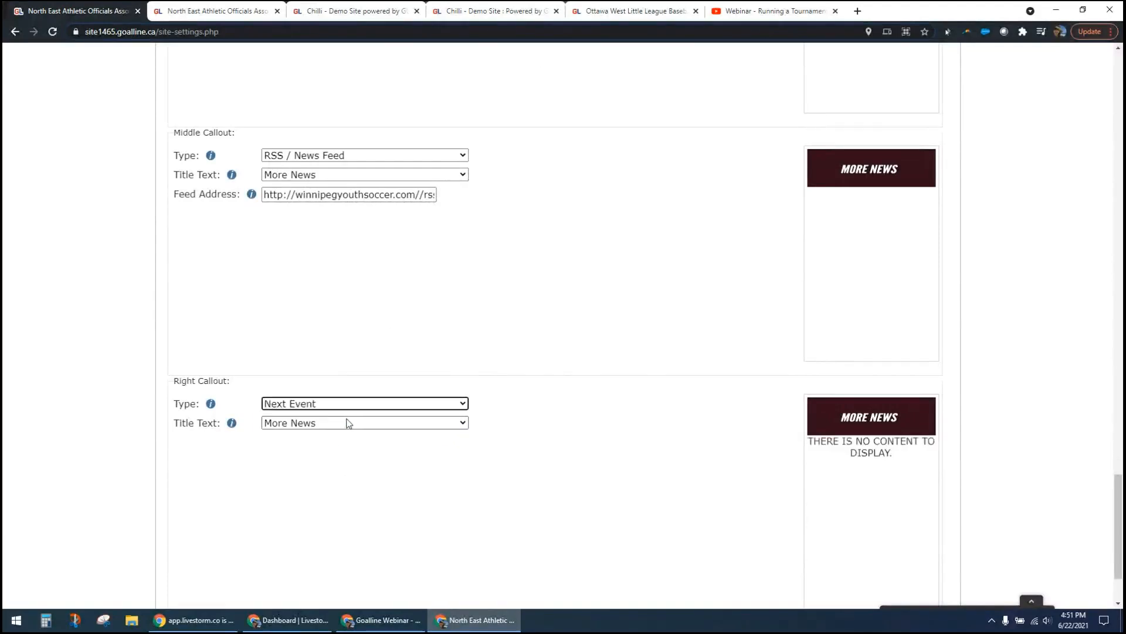
pyautogui.click(452, 407)
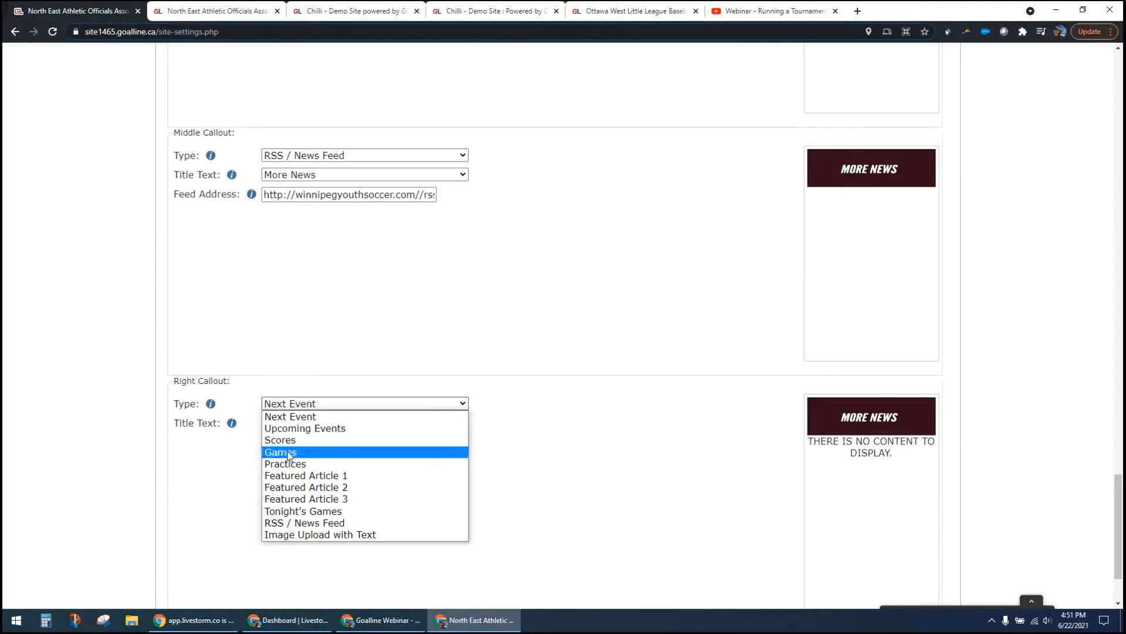
pyautogui.click(348, 476)
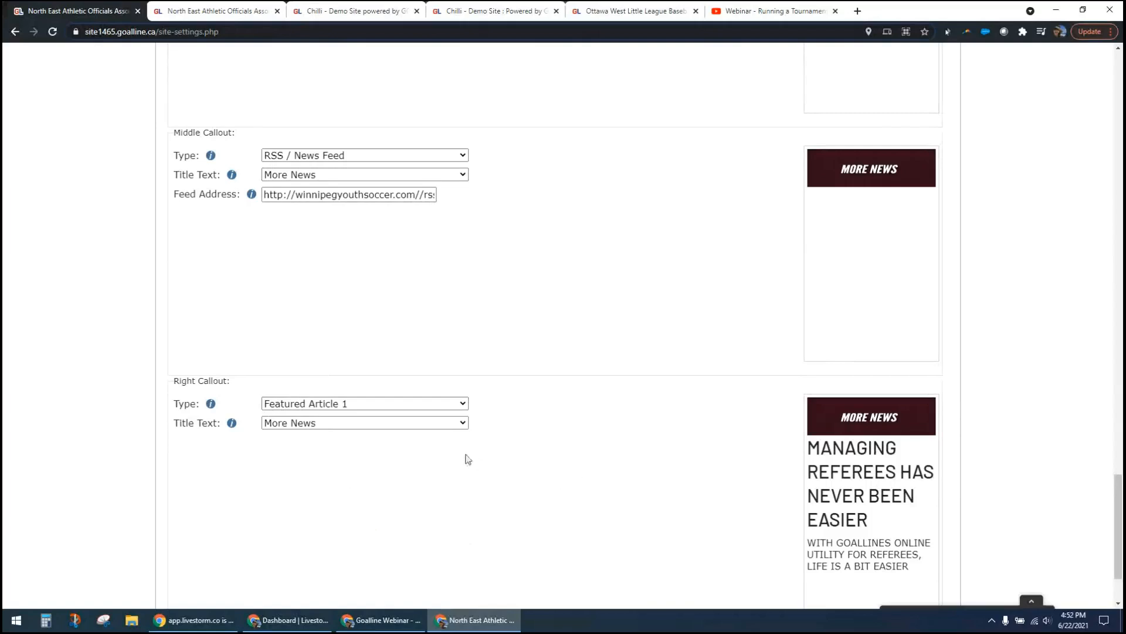
# Review the Right Callout's available Title Text choices without changing the selection.
pyautogui.click(339, 422)
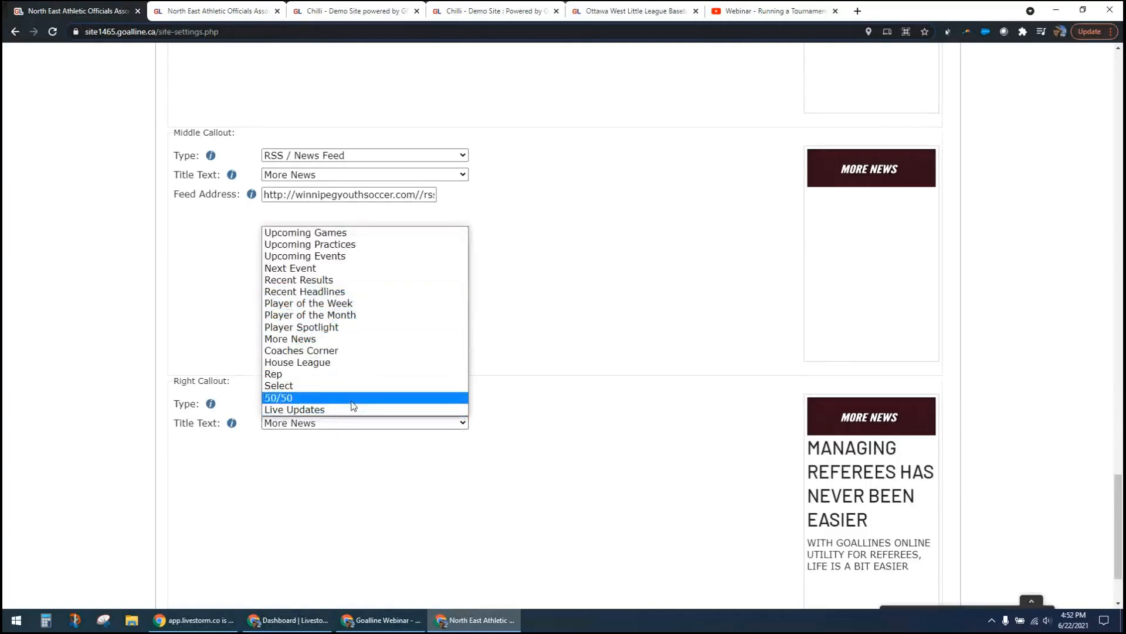
pyautogui.click(390, 466)
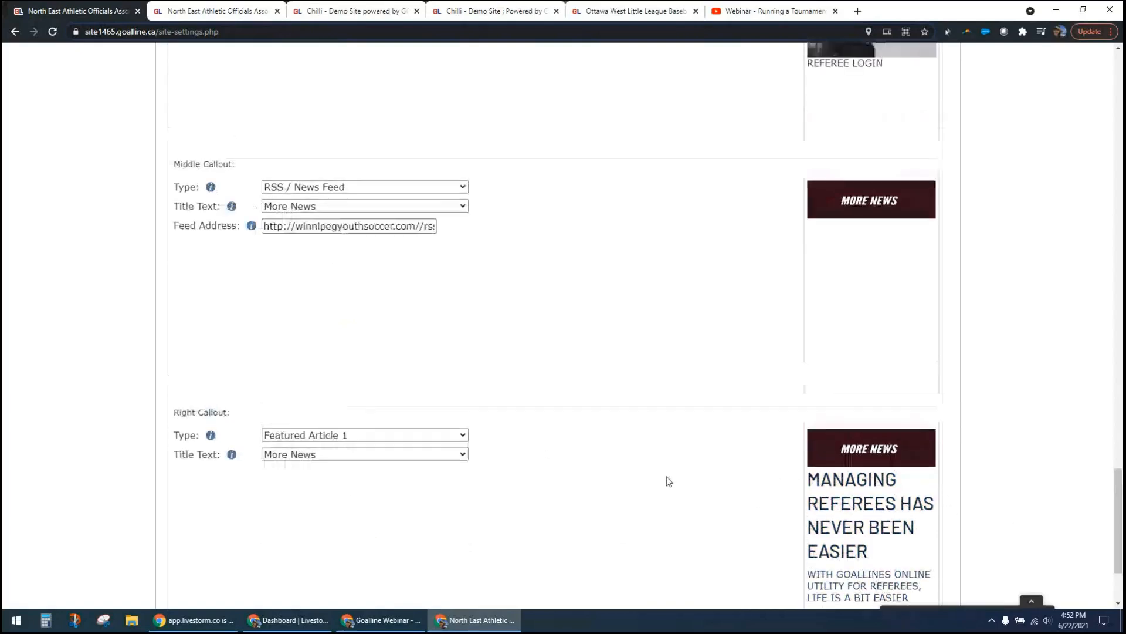
pyautogui.scroll(3, 666, 476)
# Go back to the public home page and open the Manitoba Soccer RTP Update article from the Live Updates callout.
pyautogui.click(237, 5)
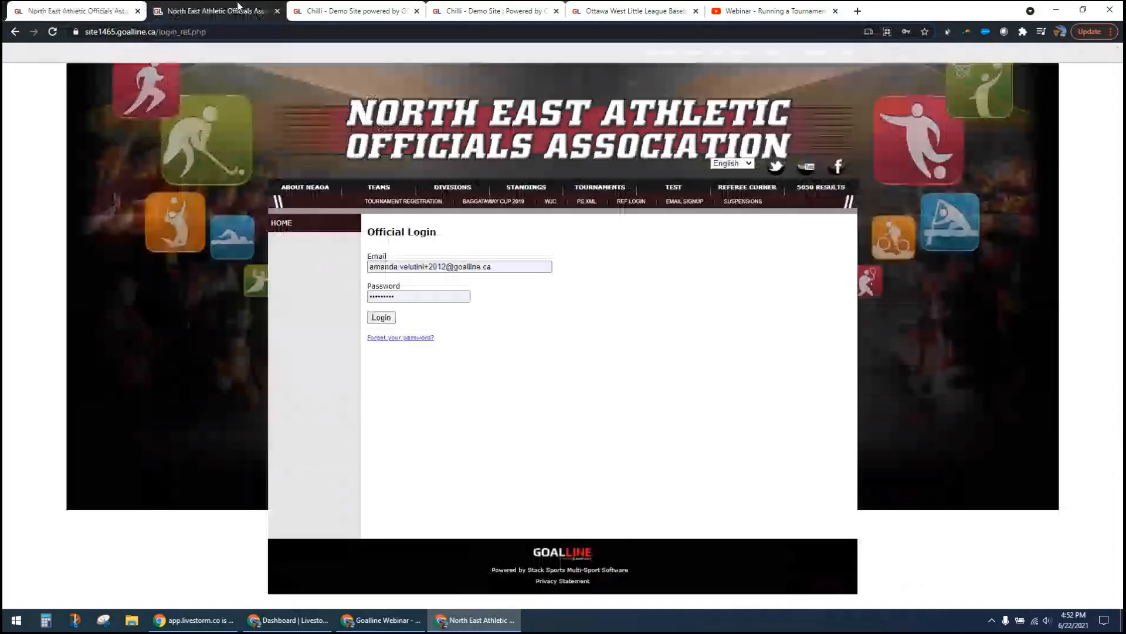
pyautogui.click(53, 31)
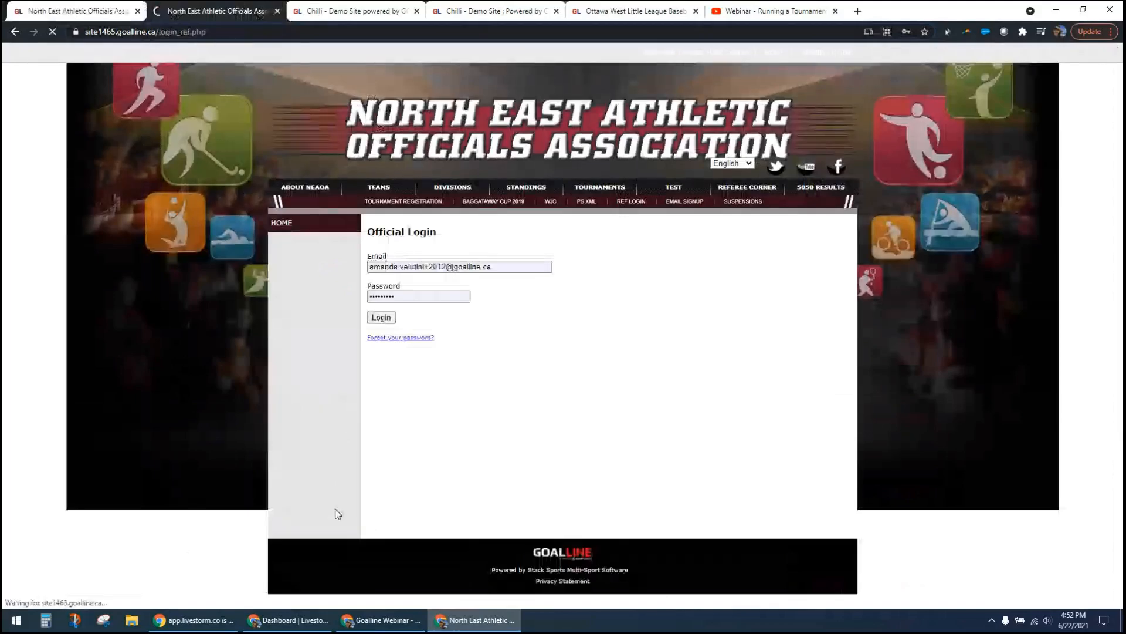
pyautogui.scroll(-3, 409, 411)
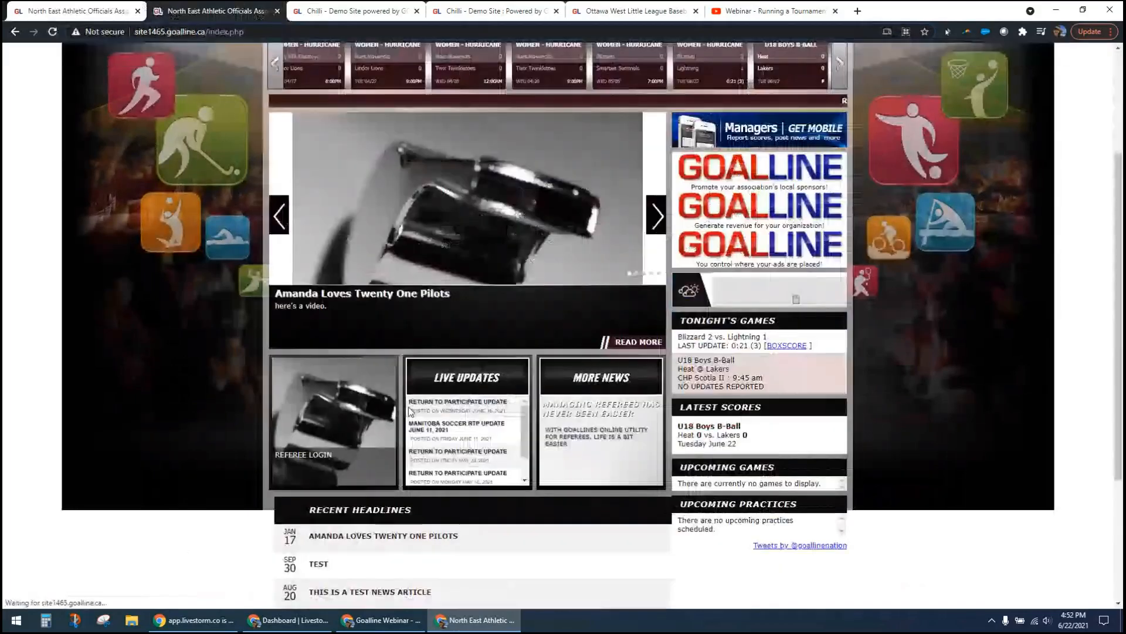
pyautogui.click(450, 426)
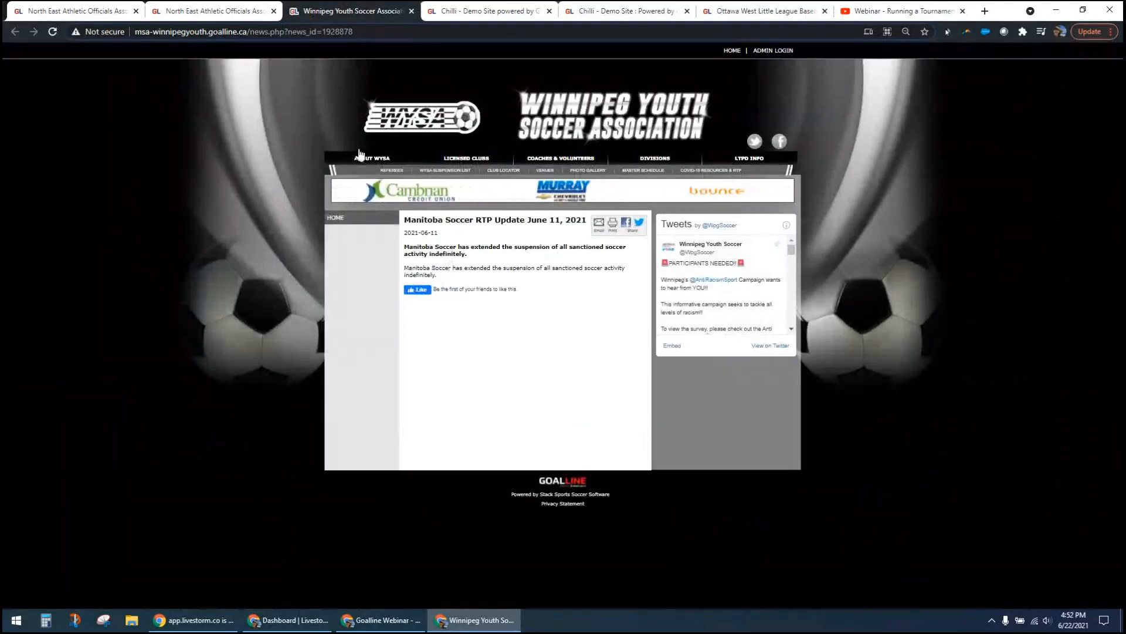
# Return to the public home page and open the featured referee article in the More News callout.
pyautogui.click(90, 8)
pyautogui.click(210, 8)
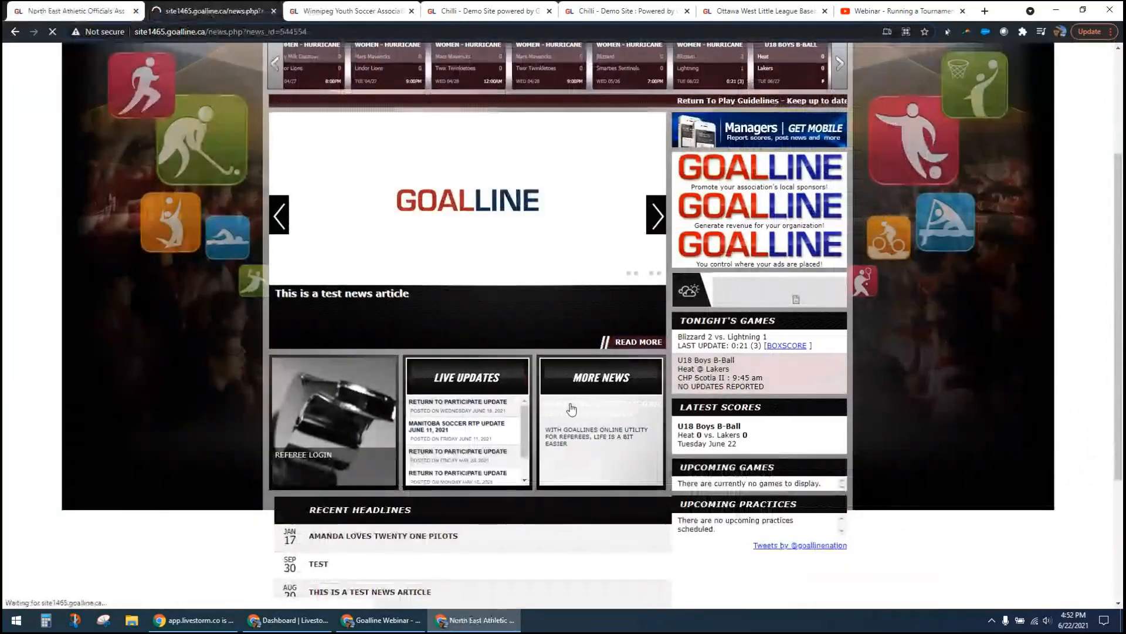
pyautogui.click(572, 408)
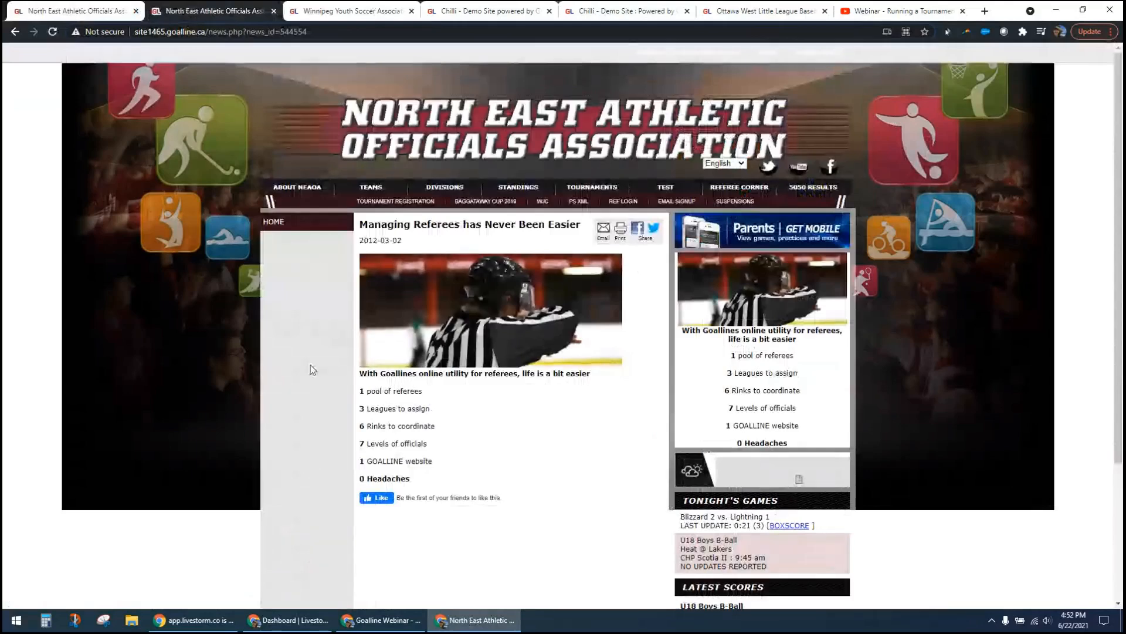
# Return to the North East site's Site Configuration and look back over the settings above Callout Boxes.
pyautogui.click(71, 9)
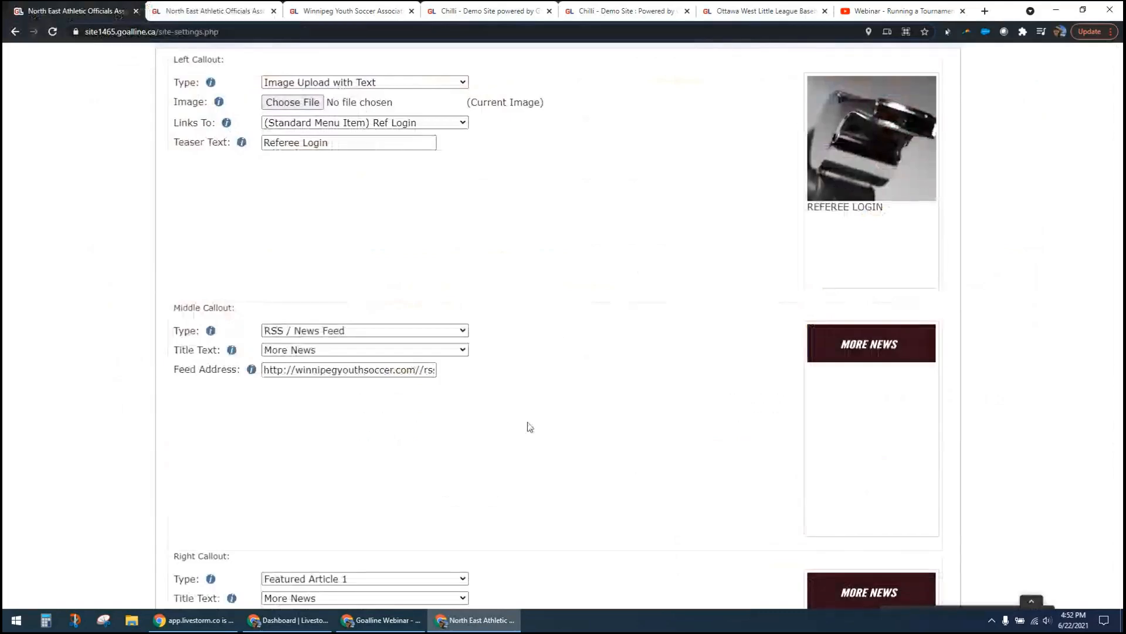
pyautogui.scroll(8, 530, 426)
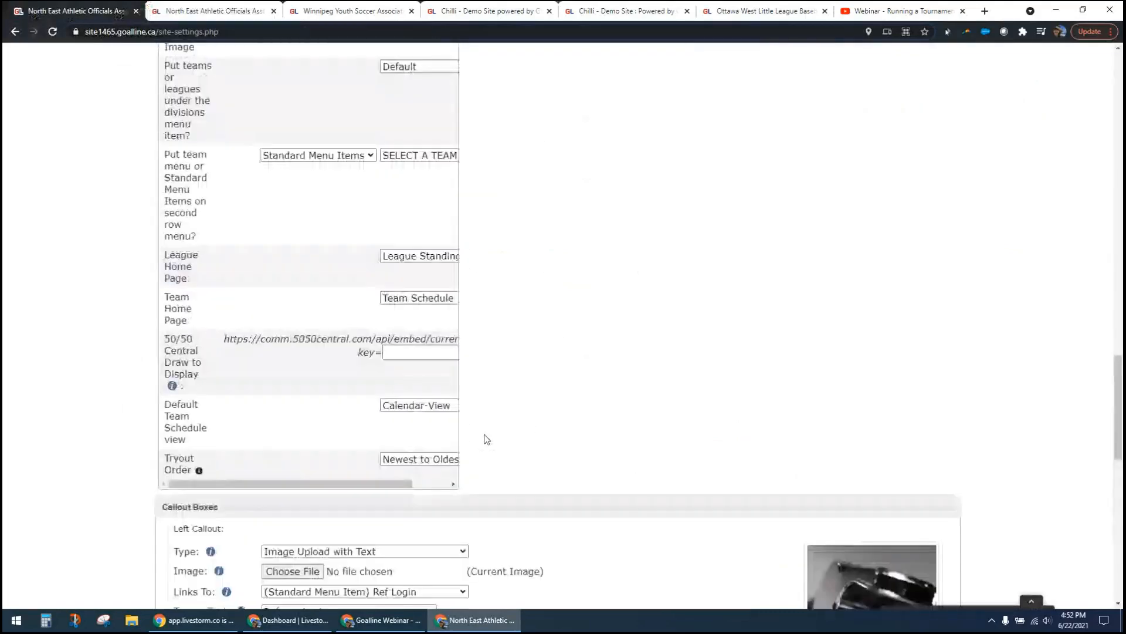
pyautogui.scroll(4, 487, 439)
pyautogui.scroll(10, 486, 440)
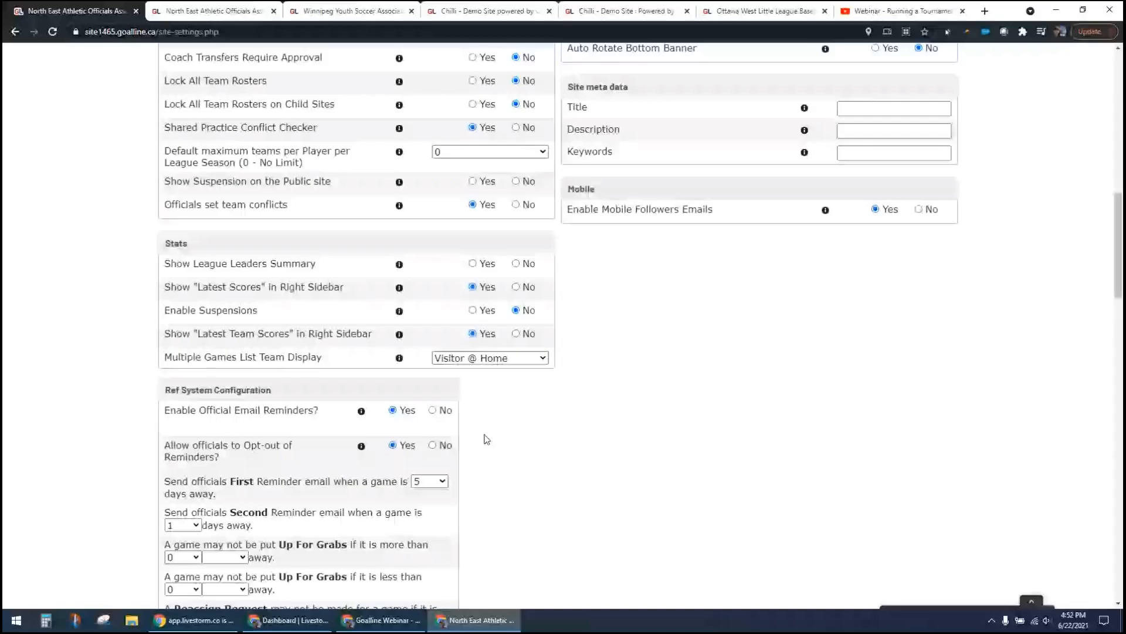
pyautogui.scroll(10, 486, 440)
# Switch to the Chilli demo site, glance at its public home page, and open its Site Configuration settings.
pyautogui.click(473, 11)
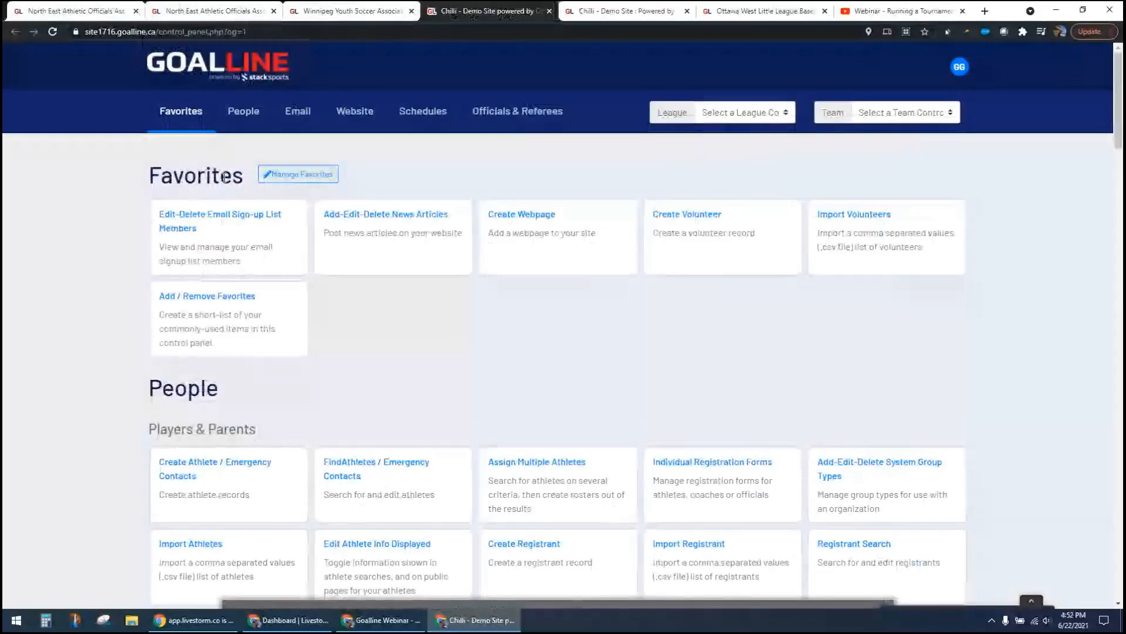
pyautogui.click(591, 21)
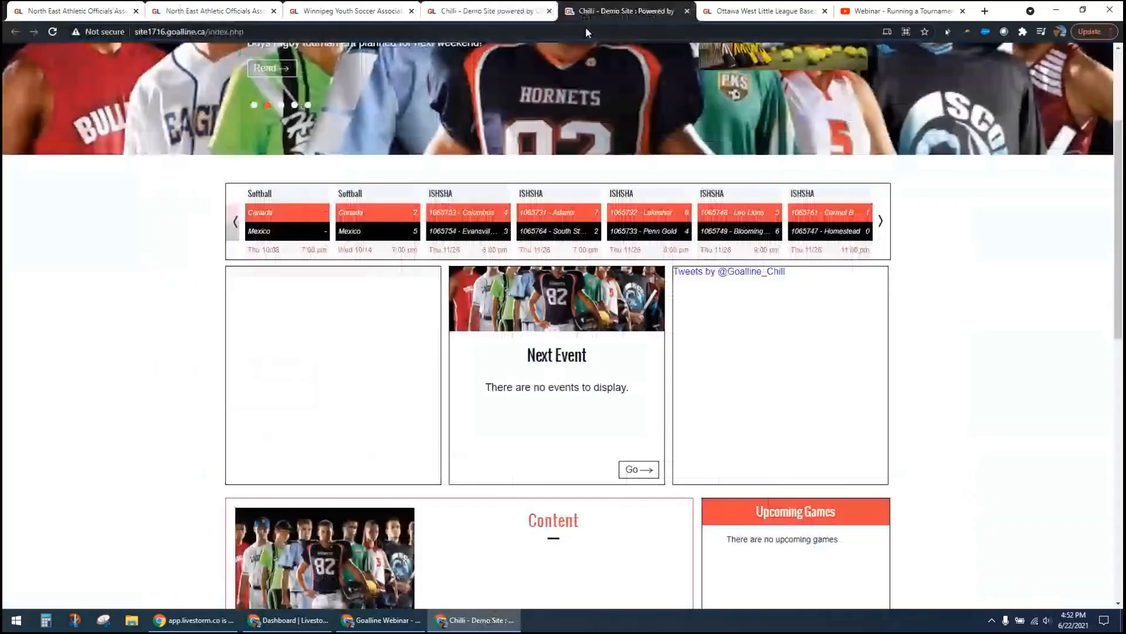
pyautogui.click(504, 11)
pyautogui.click(355, 112)
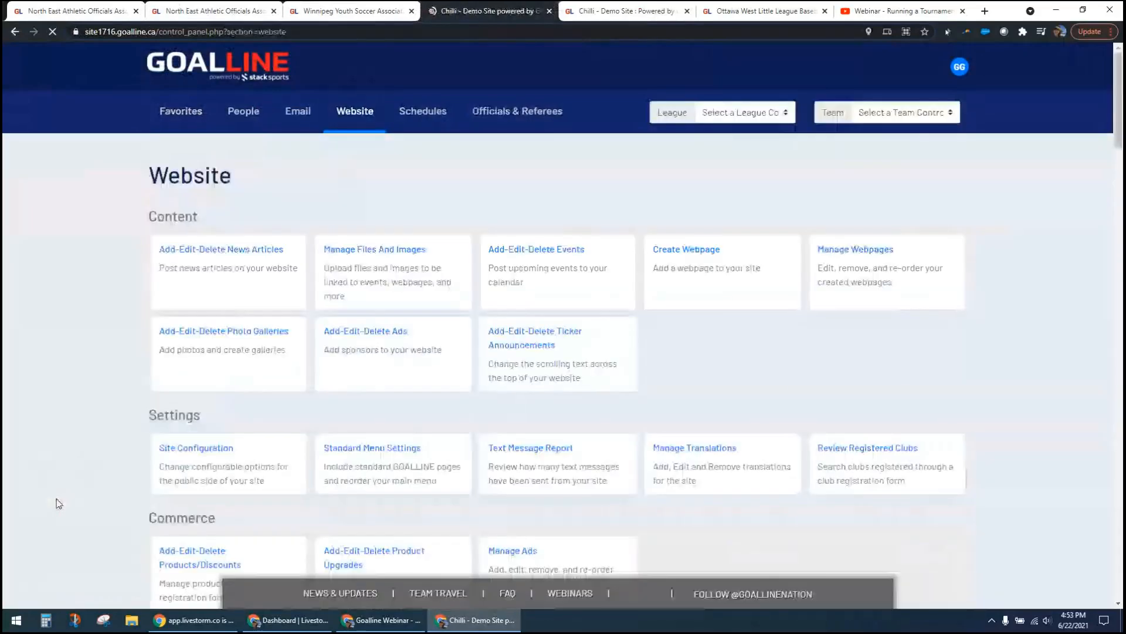
pyautogui.click(226, 459)
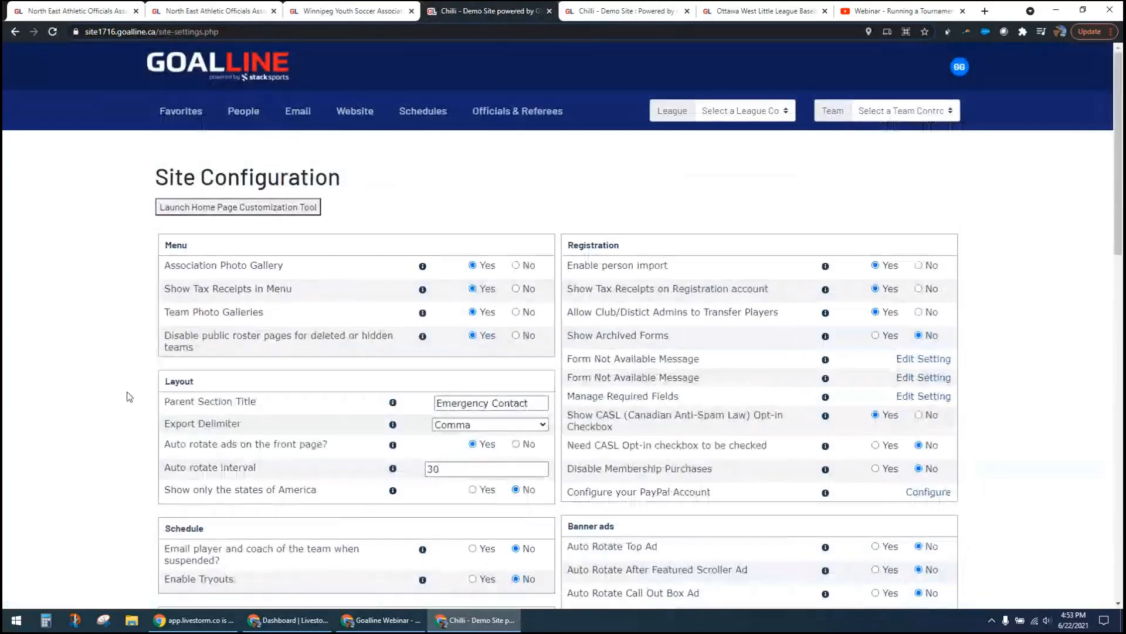
# Look through the Chilli site's settings down to Front Page Display, and launch the Home Page Customization Tool.
pyautogui.scroll(-10, 102, 420)
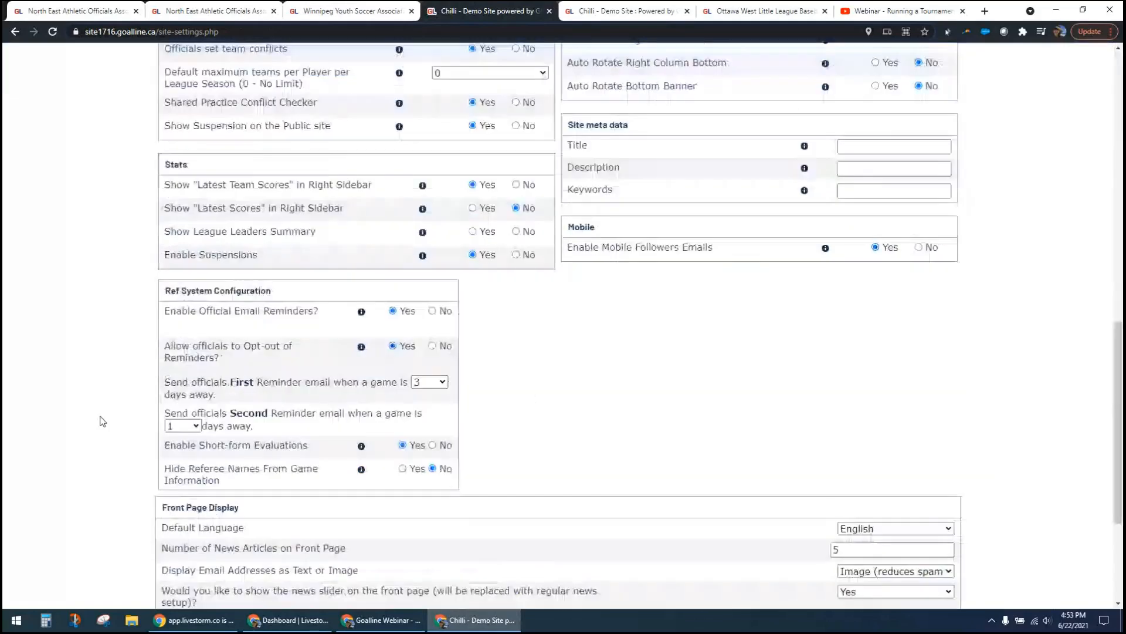
pyautogui.scroll(-3, 103, 421)
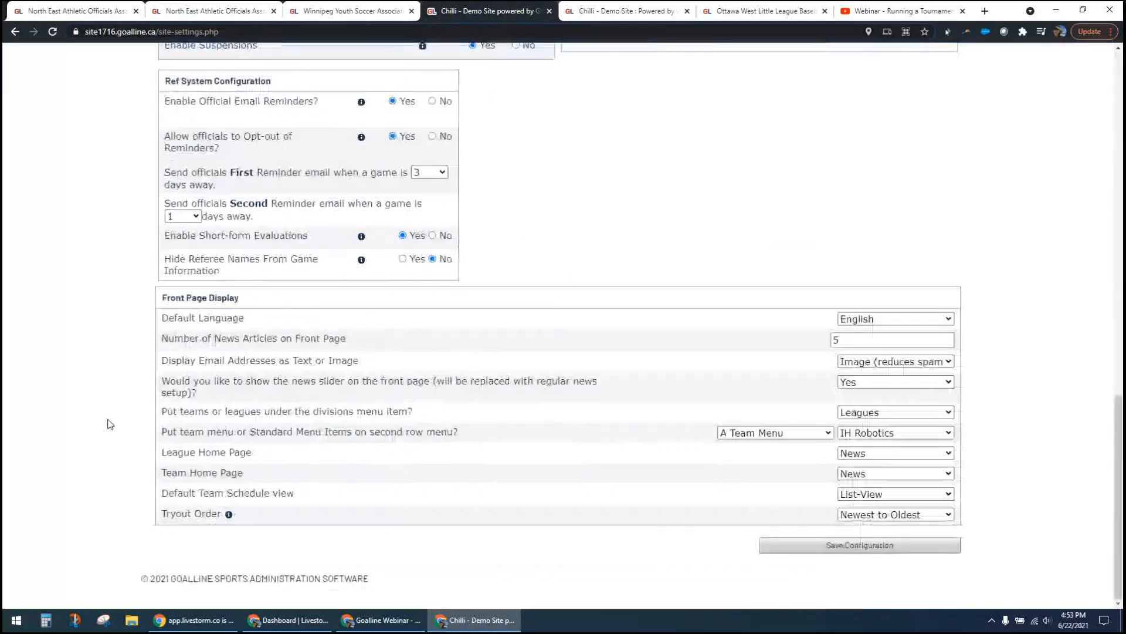
pyautogui.scroll(4, 107, 424)
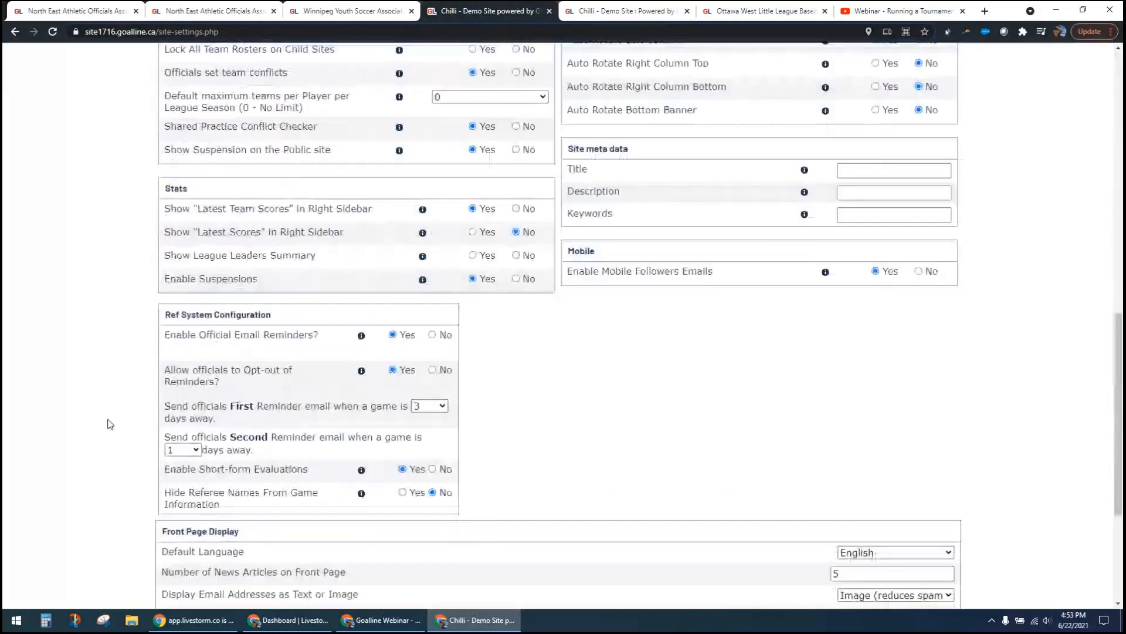
pyautogui.scroll(12, 108, 423)
pyautogui.click(218, 209)
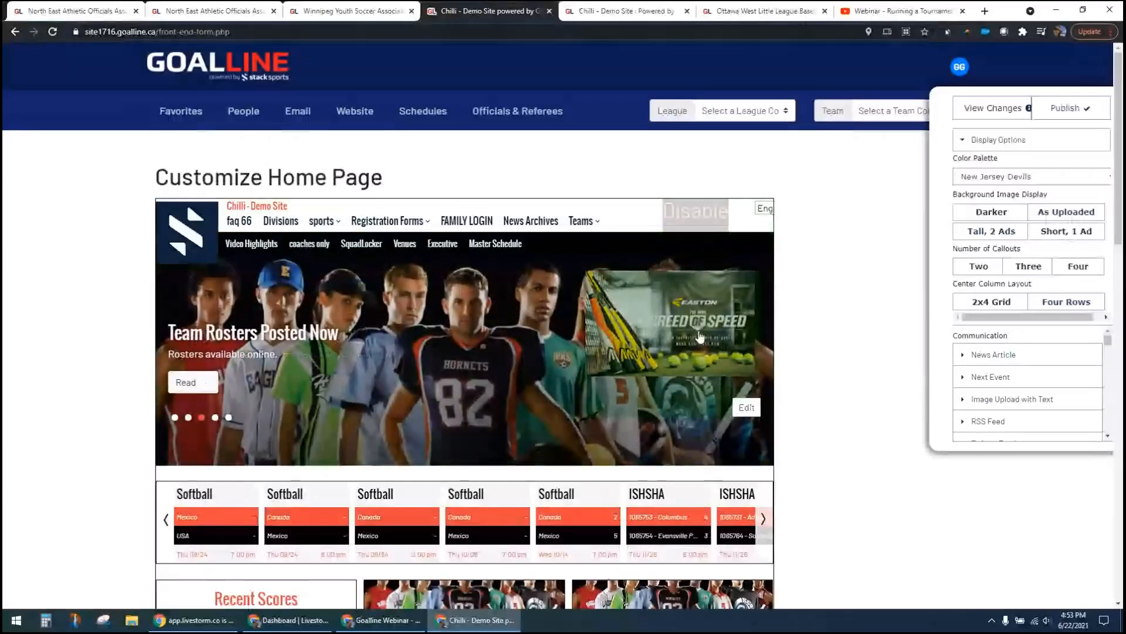
# Review the Number of Articles choices for the home page News Slider and cancel without saving.
pyautogui.click(281, 342)
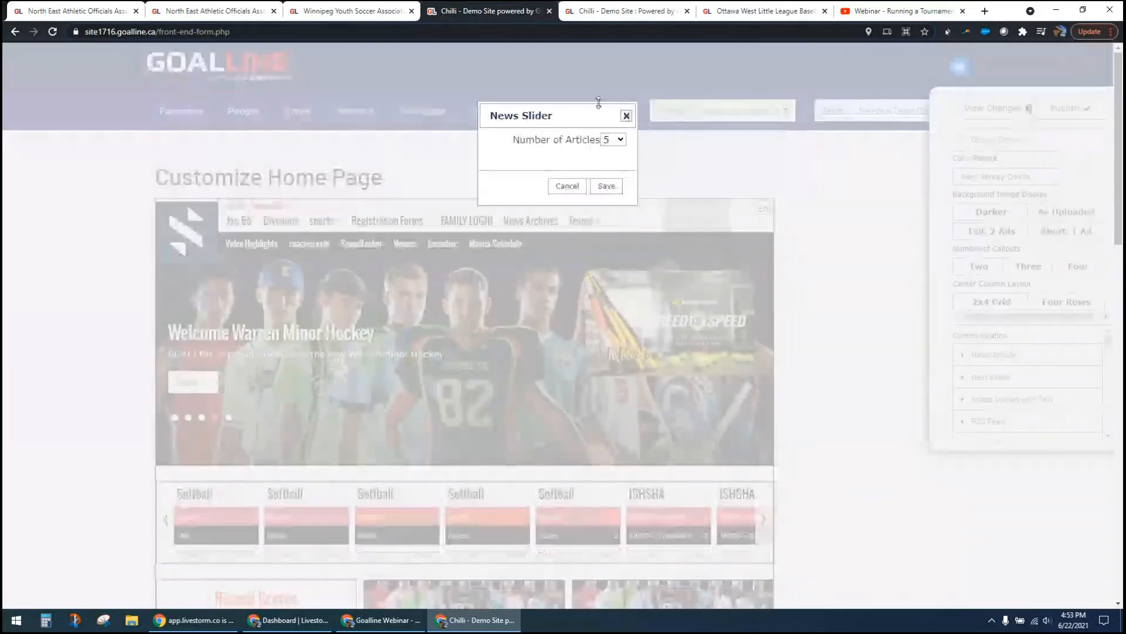
pyautogui.click(620, 141)
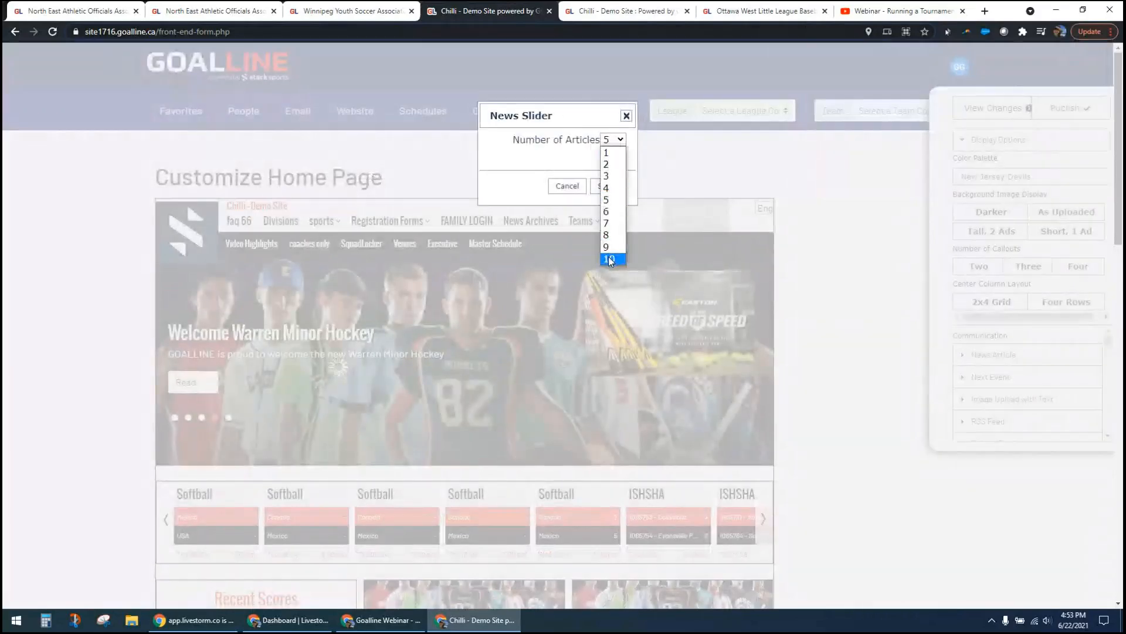
pyautogui.click(521, 184)
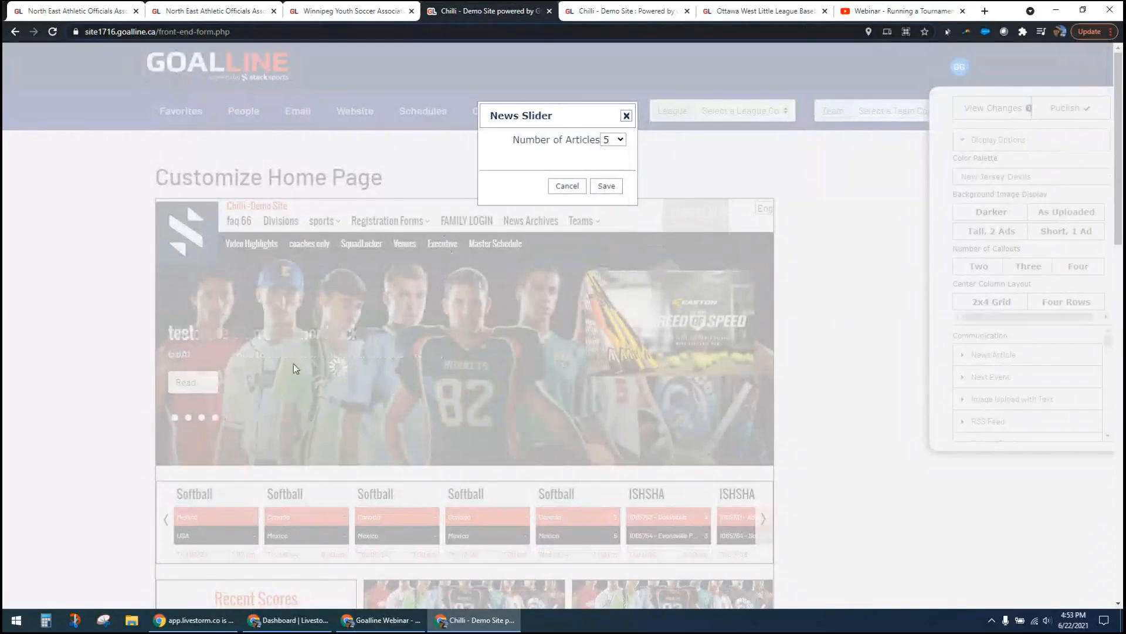
pyautogui.click(566, 186)
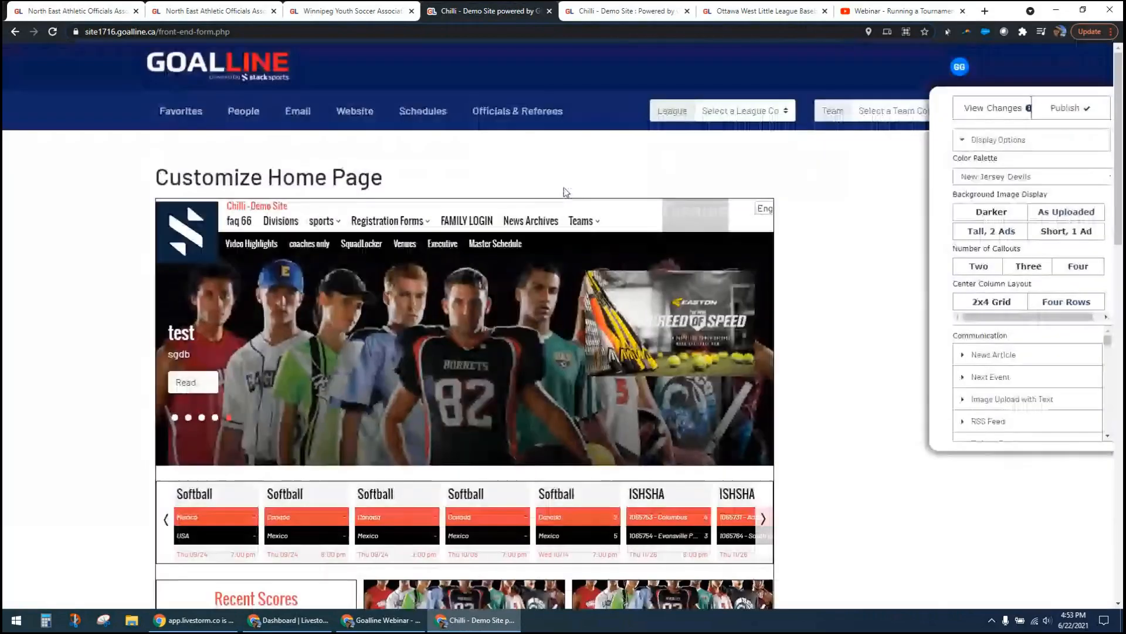
# Open the home page's Background Image settings and examine the minimum pixel size for uploaded photos.
pyautogui.click(531, 410)
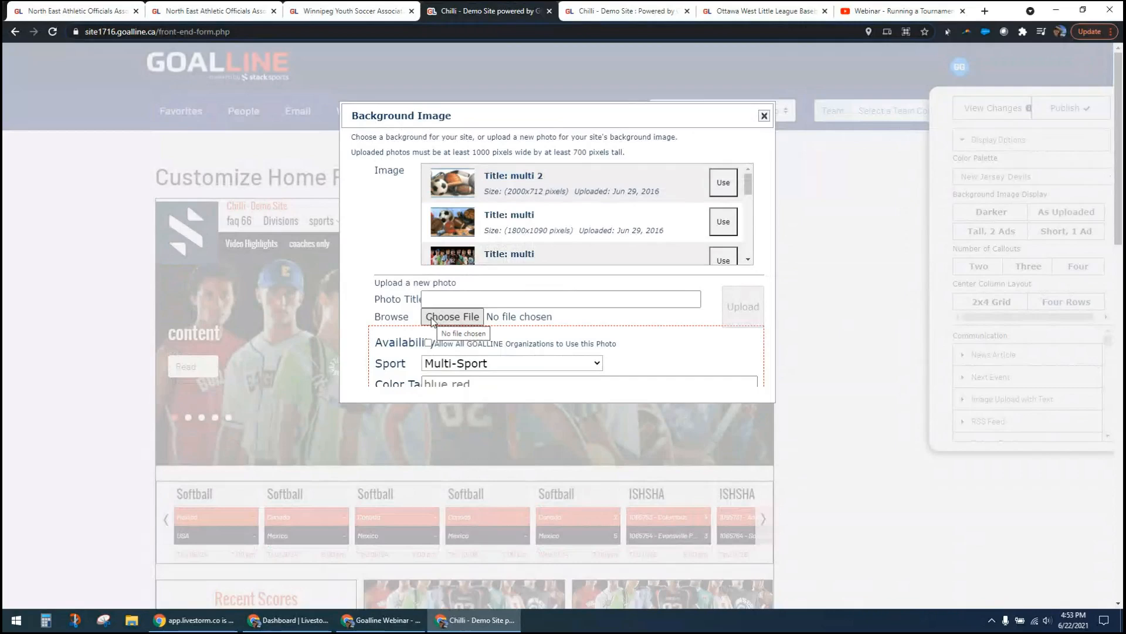
pyautogui.moveTo(463, 151); pyautogui.dragTo(694, 151)
pyautogui.click(702, 147)
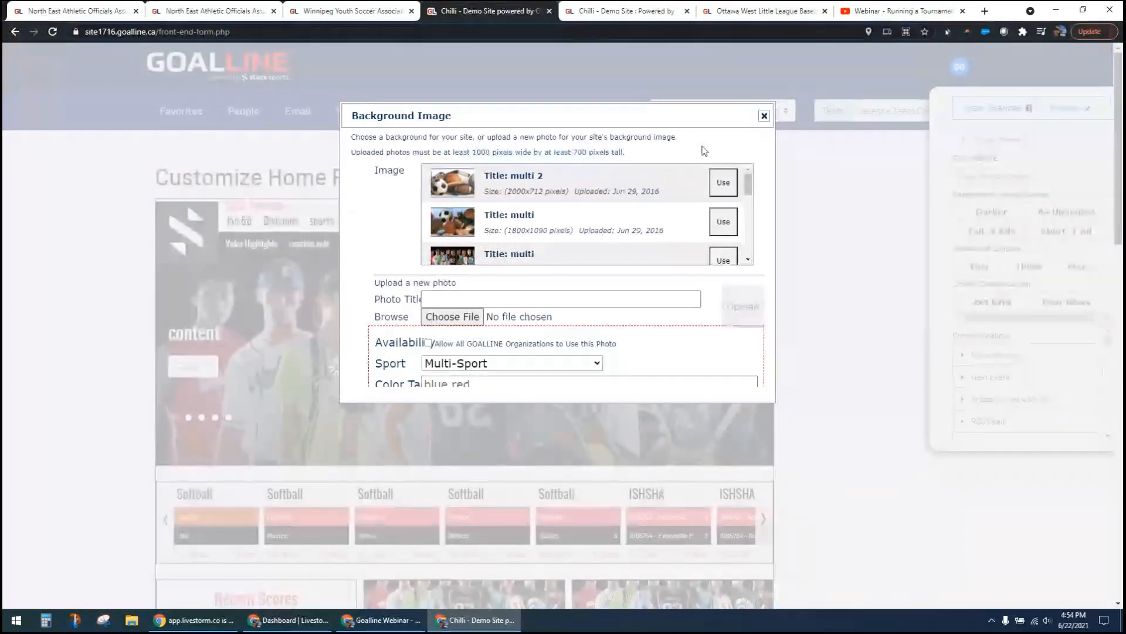
# Close the Background Image settings and change the home page's Number of Callouts to Two, and finally to Four.
pyautogui.click(764, 116)
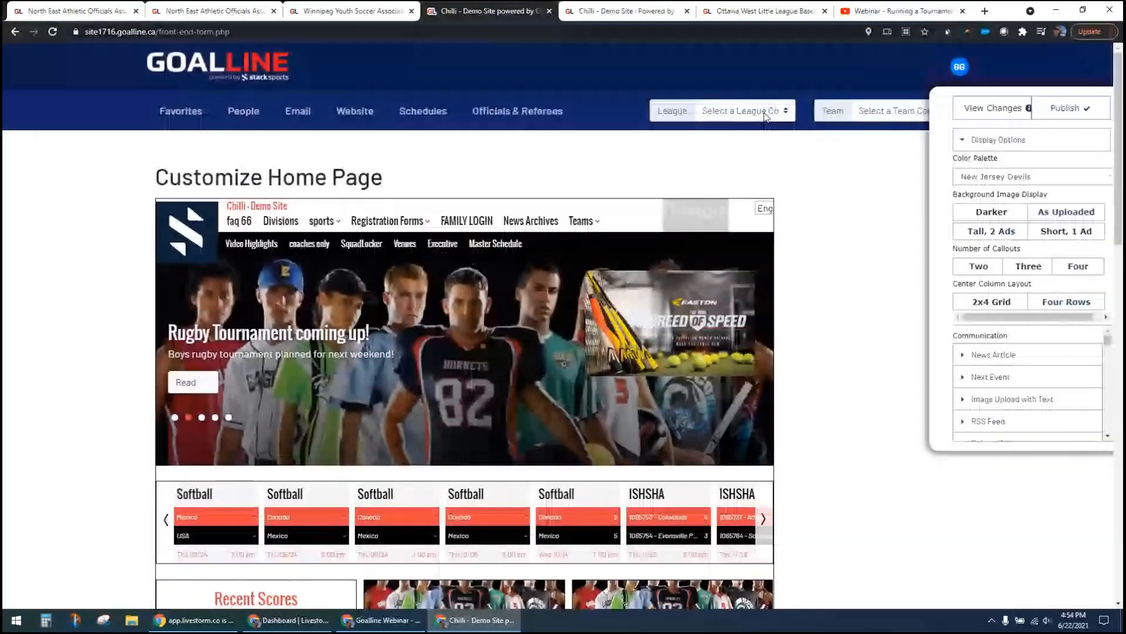
pyautogui.scroll(-3, 96, 405)
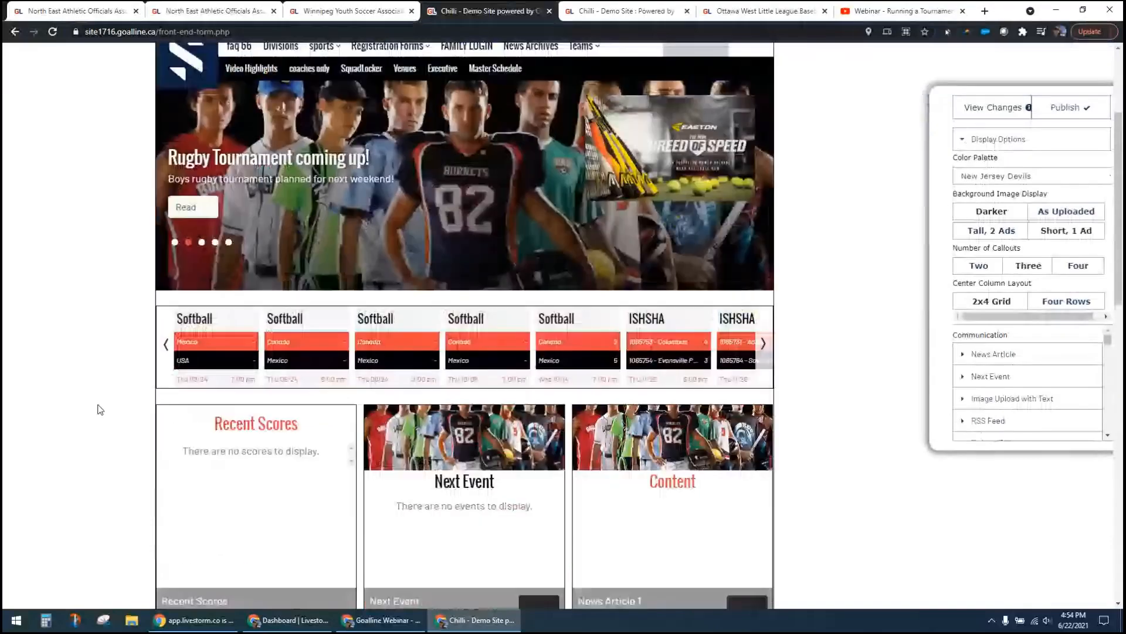
pyautogui.scroll(-2, 550, 288)
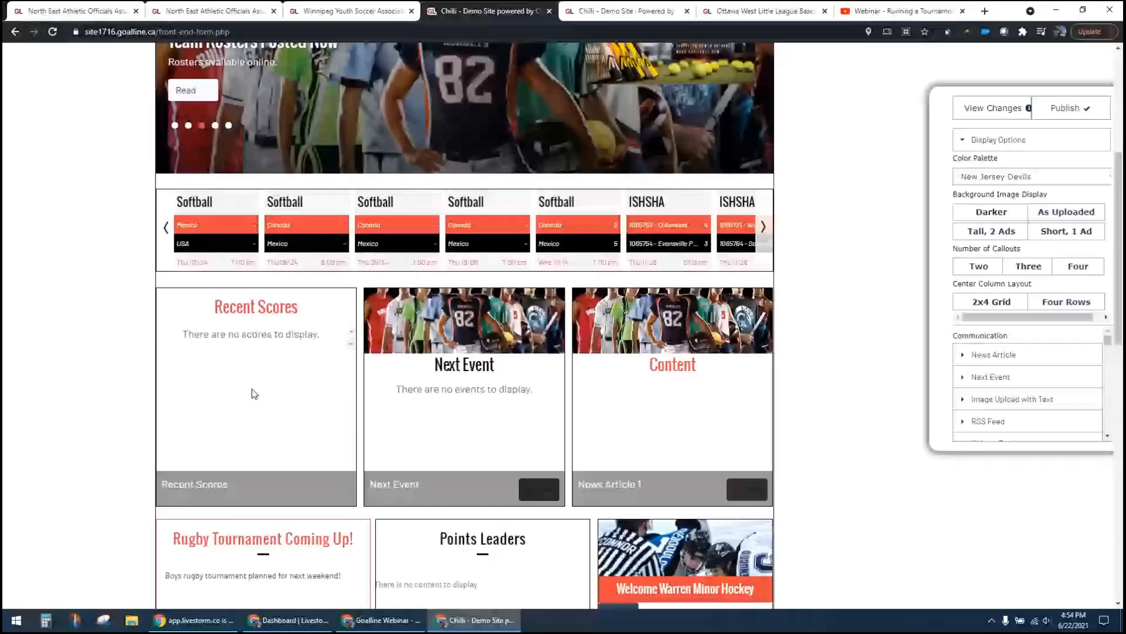
pyautogui.scroll(-2, 251, 388)
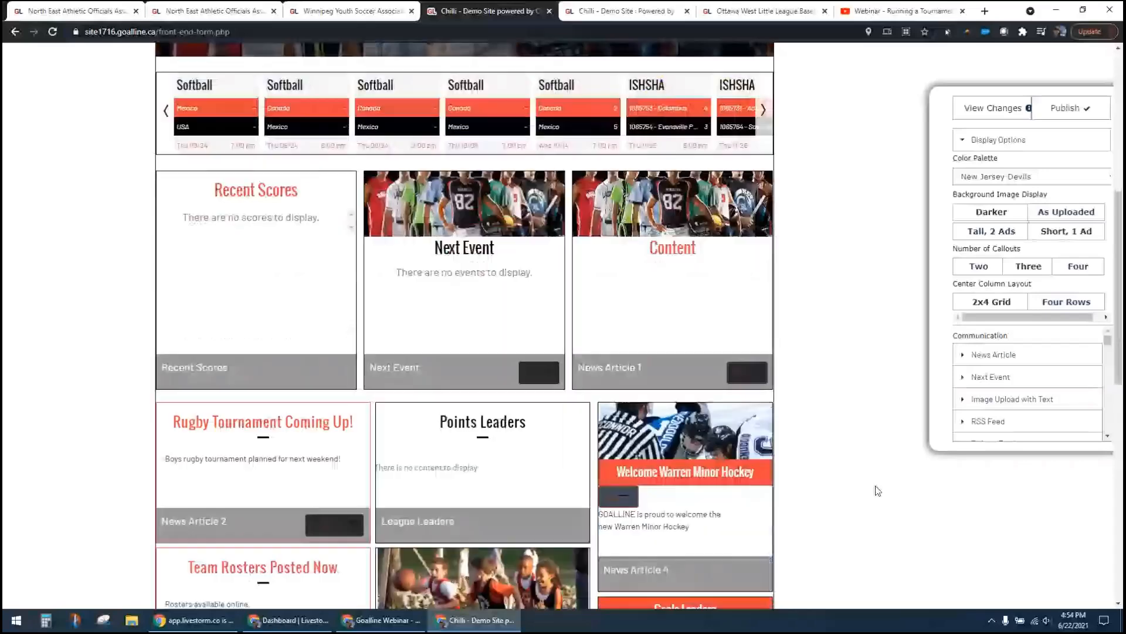
pyautogui.scroll(-1, 877, 490)
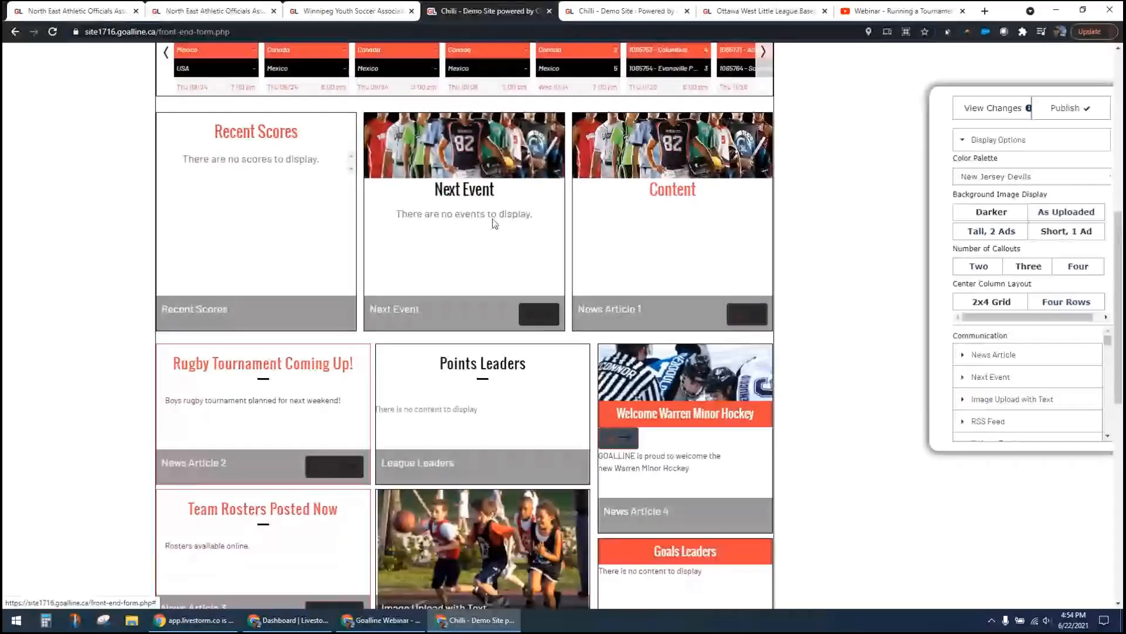
pyautogui.click(974, 302)
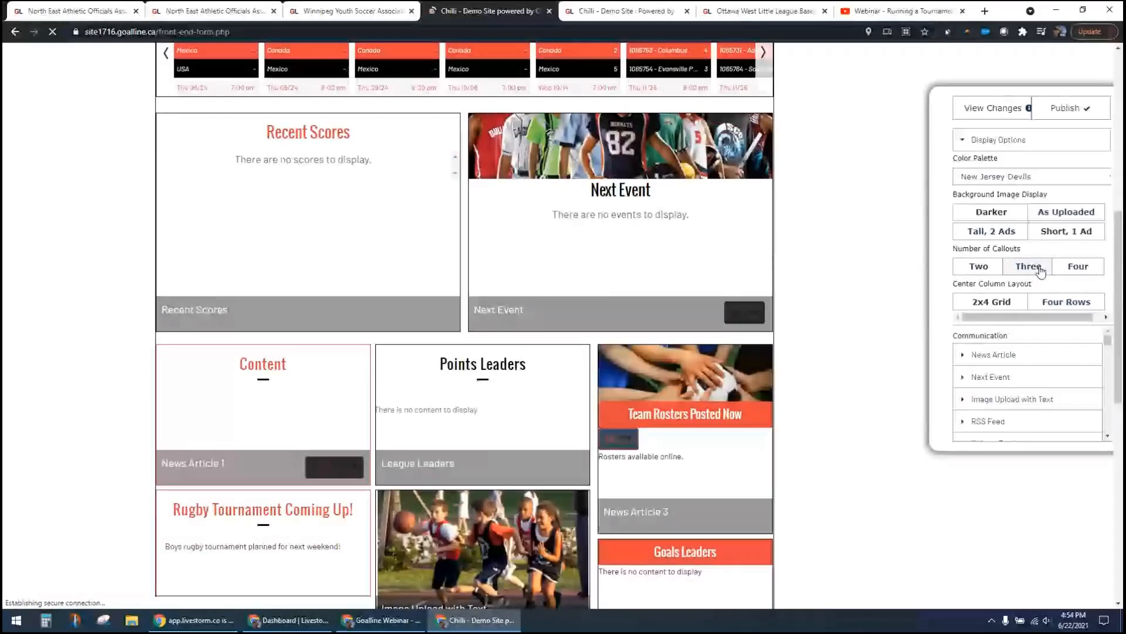
# Examine the callout row on Ottawa West Little League's public home page and return to the Chilli home page customization.
pyautogui.click(768, 10)
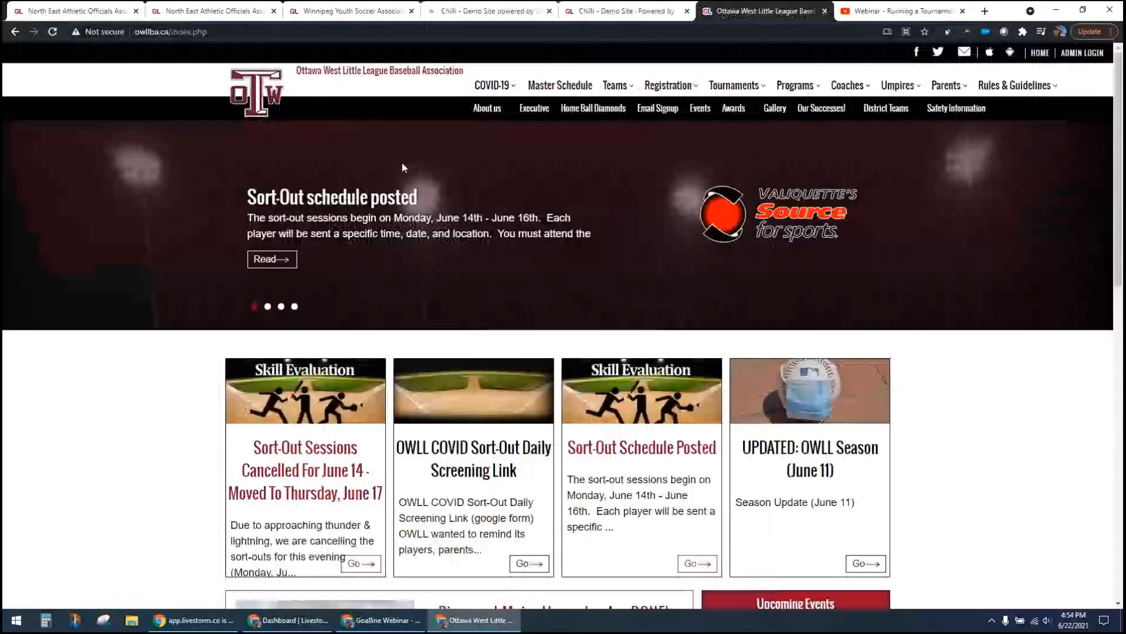
pyautogui.scroll(-5, 101, 449)
pyautogui.scroll(1, 321, 323)
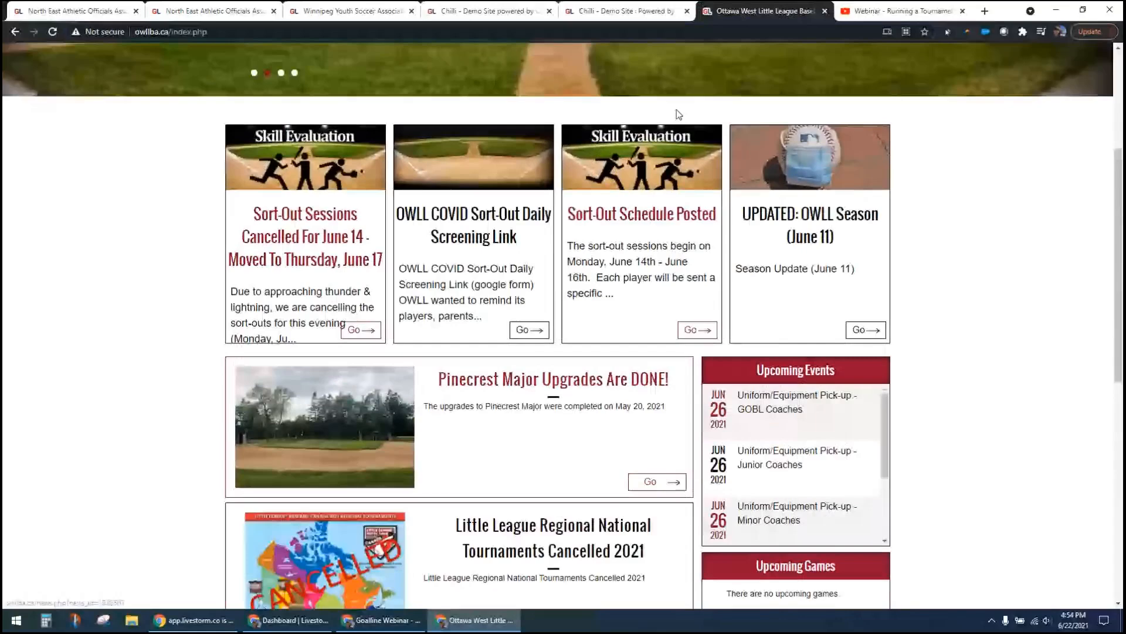
pyautogui.click(462, 13)
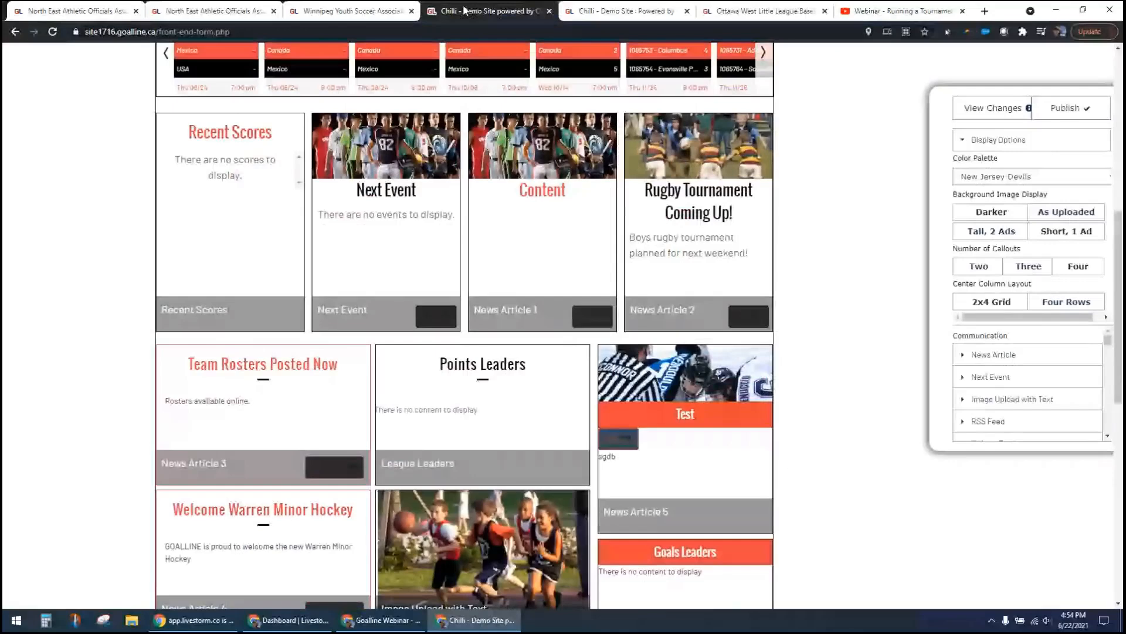
# Try the Four Rows center column layout on the home page and restore the 2x4 Grid layout.
pyautogui.scroll(-3, 514, 404)
pyautogui.scroll(3, 514, 404)
pyautogui.scroll(-3, 861, 416)
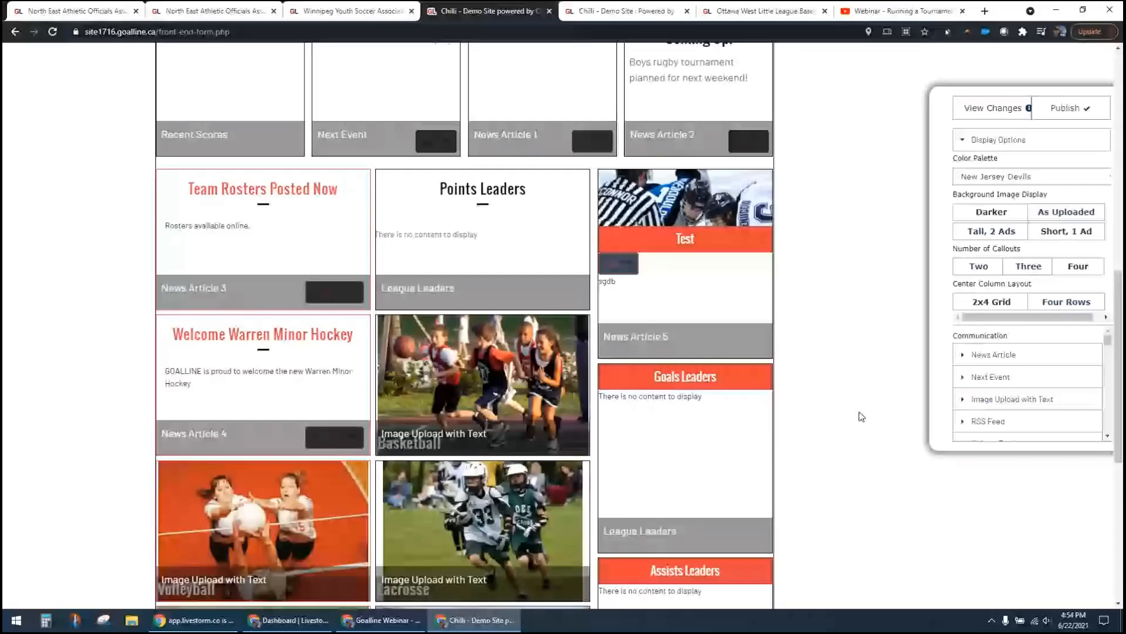
pyautogui.scroll(-1, 861, 416)
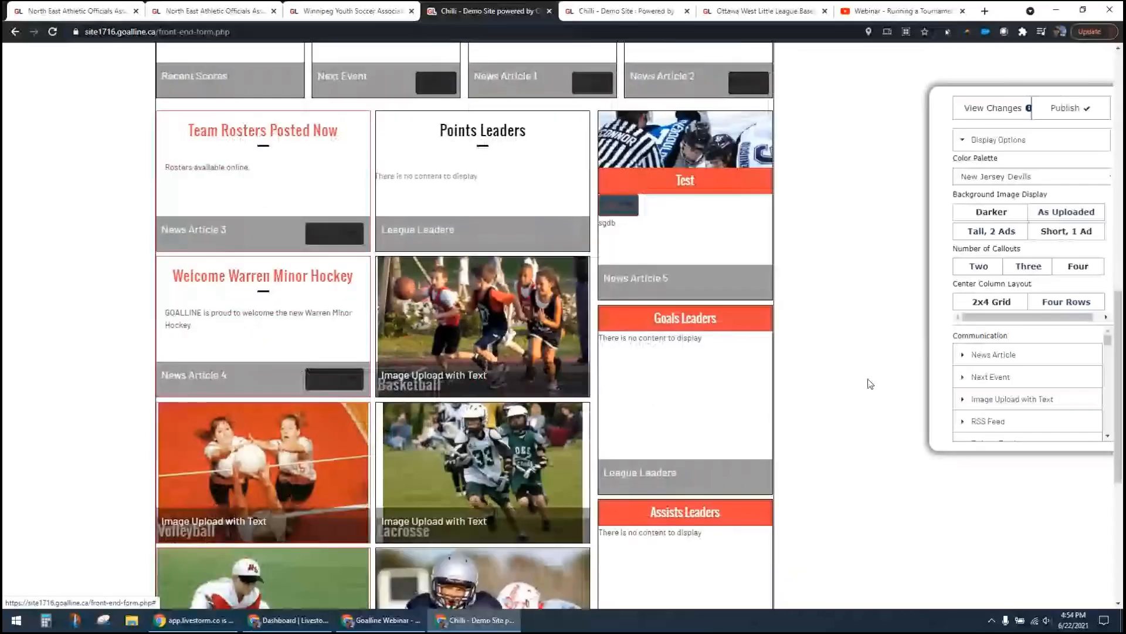
pyautogui.click(986, 304)
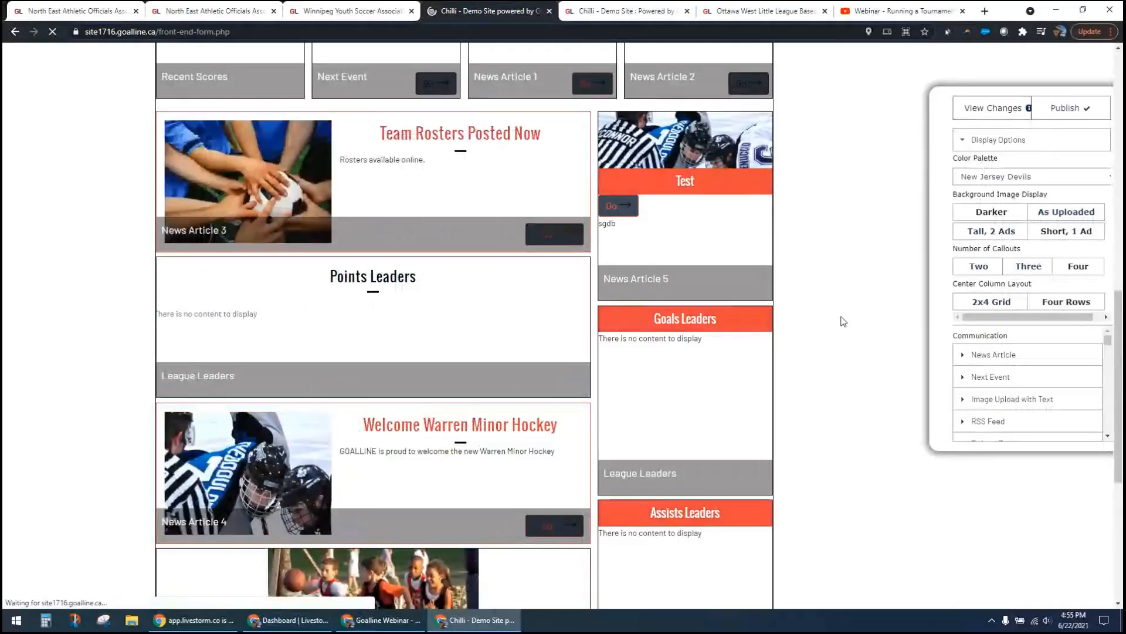
pyautogui.click(980, 302)
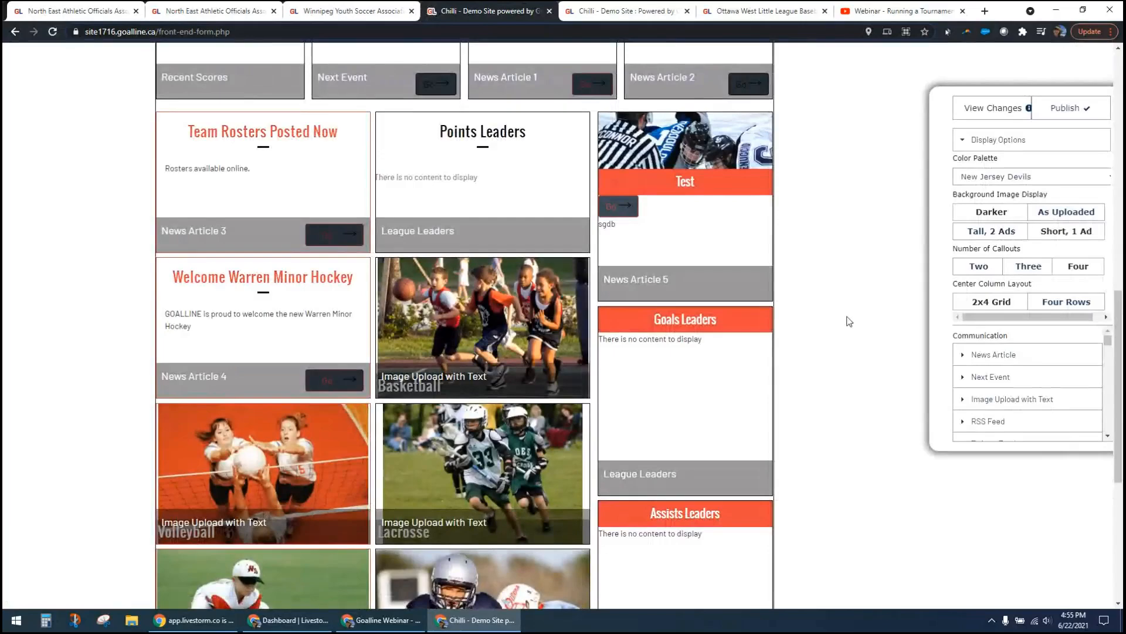
# Browse the Communication and Scheduling modules, and place a News Article module in the first box of the center column.
pyautogui.scroll(-1, 1058, 374)
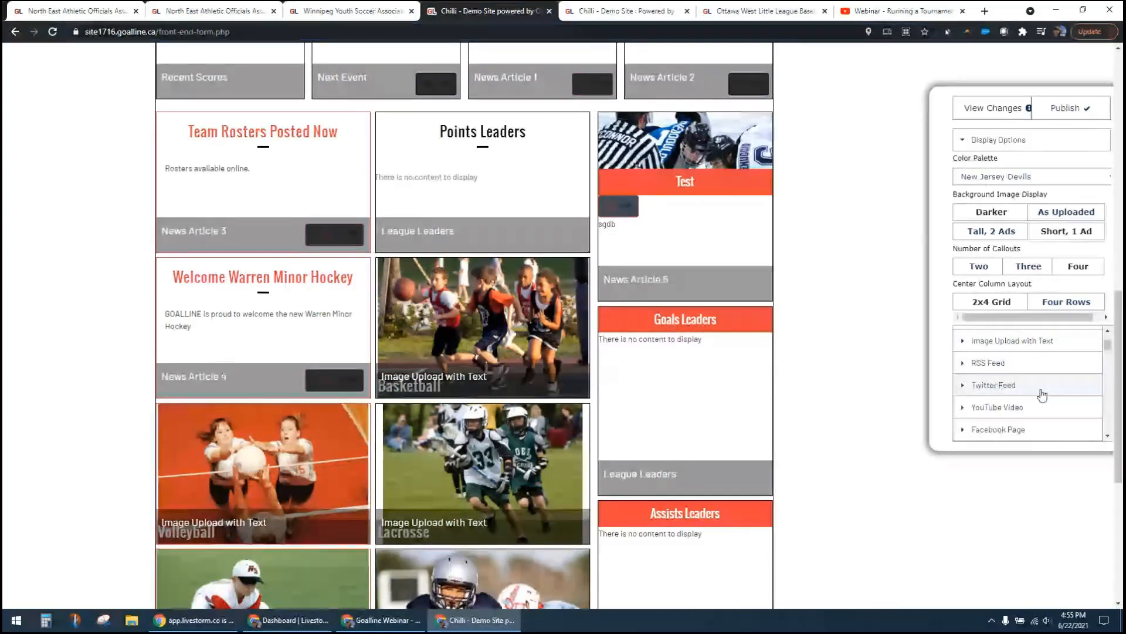
pyautogui.scroll(2, 1042, 394)
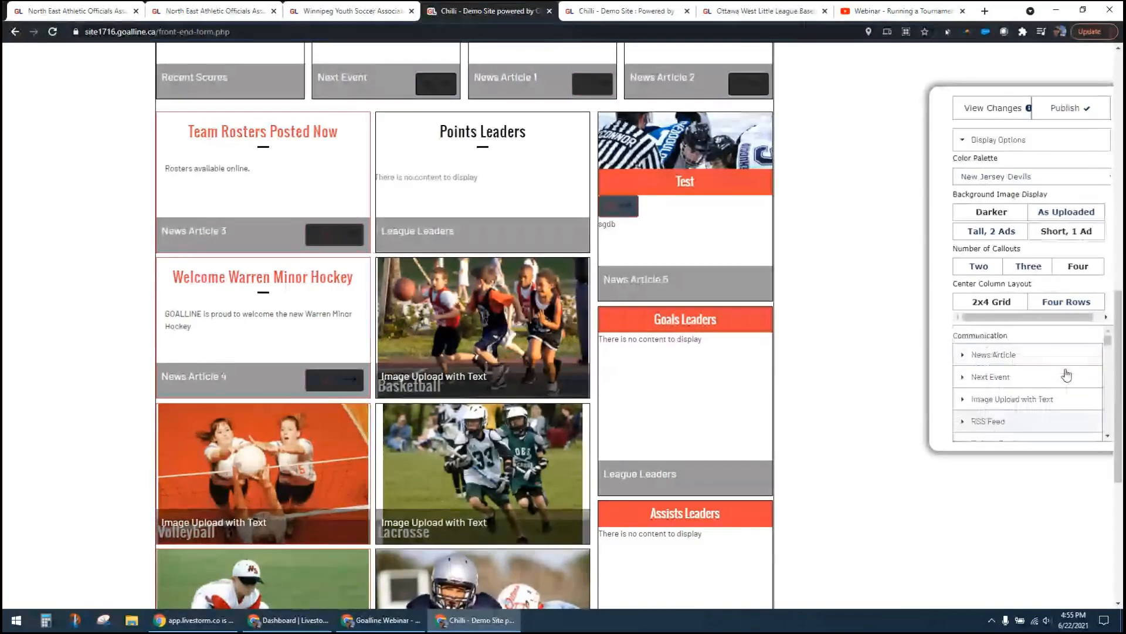
pyautogui.moveTo(969, 335); pyautogui.dragTo(1041, 342)
pyautogui.click(1041, 342)
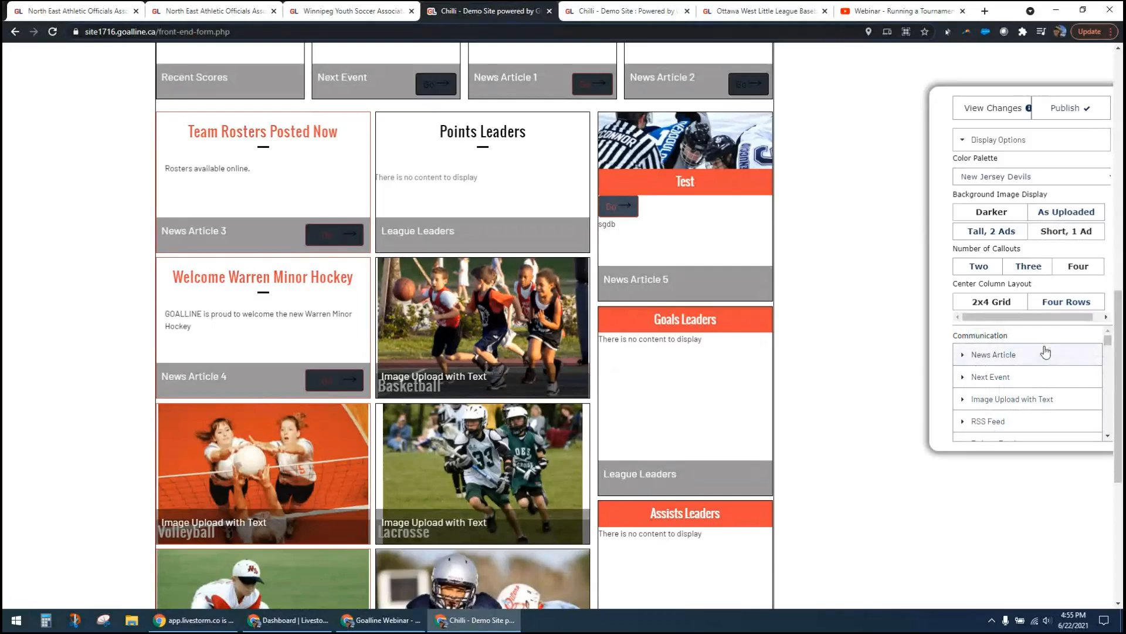
pyautogui.scroll(-4, 1046, 368)
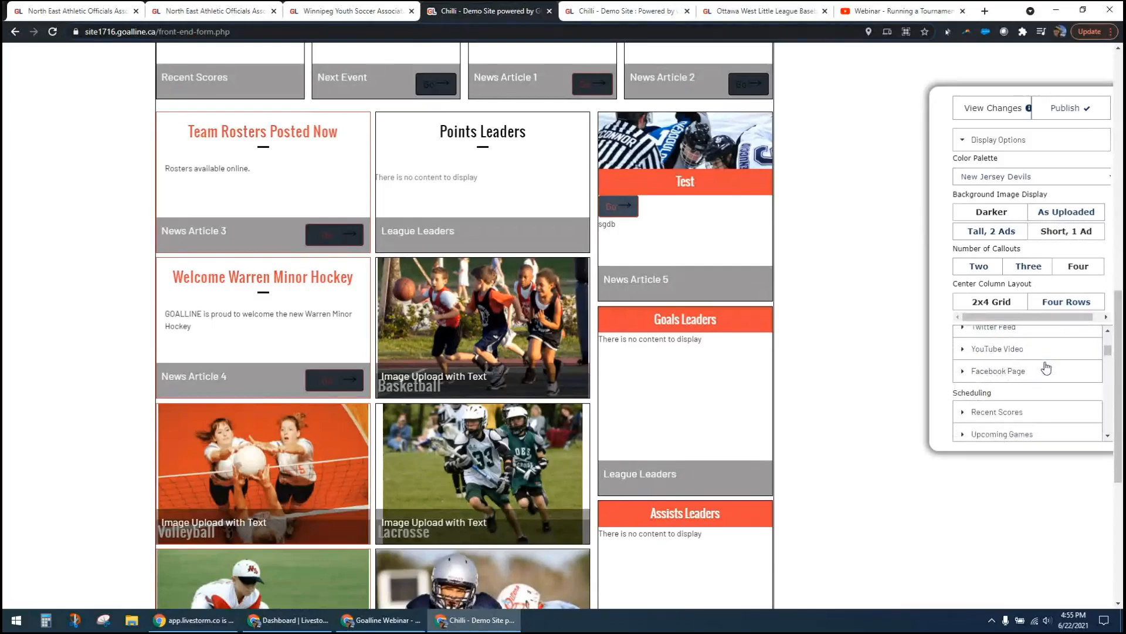
pyautogui.scroll(4, 1045, 368)
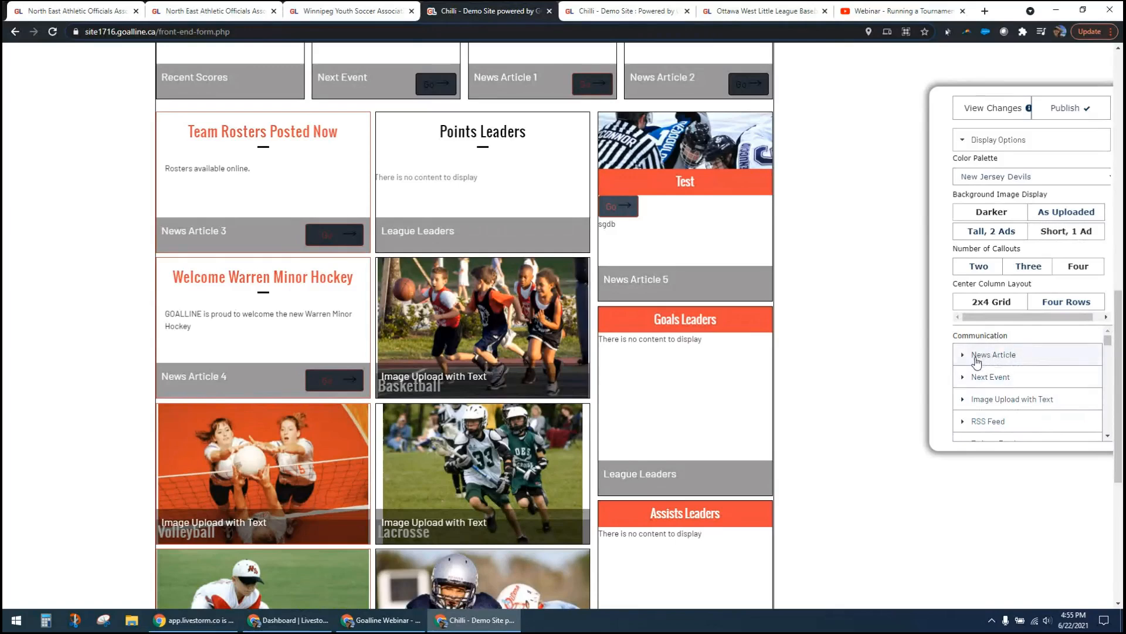
pyautogui.click(977, 355)
pyautogui.moveTo(992, 381); pyautogui.dragTo(258, 173)
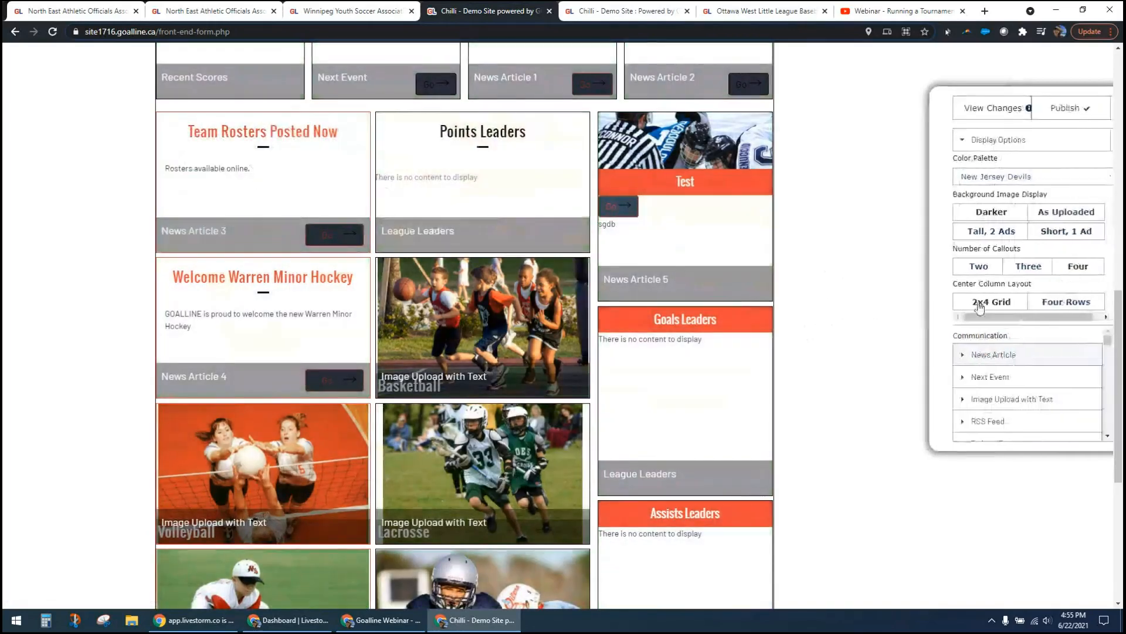
# Check the Next Event module's description and place an Image Upload with Text module in the second callout.
pyautogui.click(967, 384)
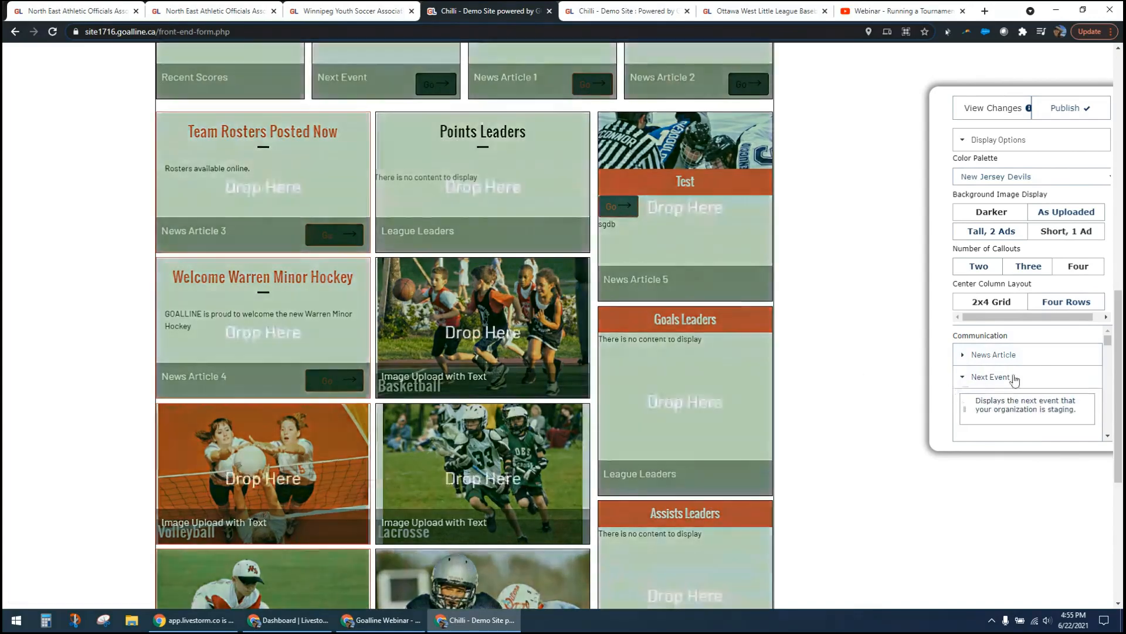
pyautogui.scroll(-1, 1015, 381)
pyautogui.scroll(-4, 1013, 370)
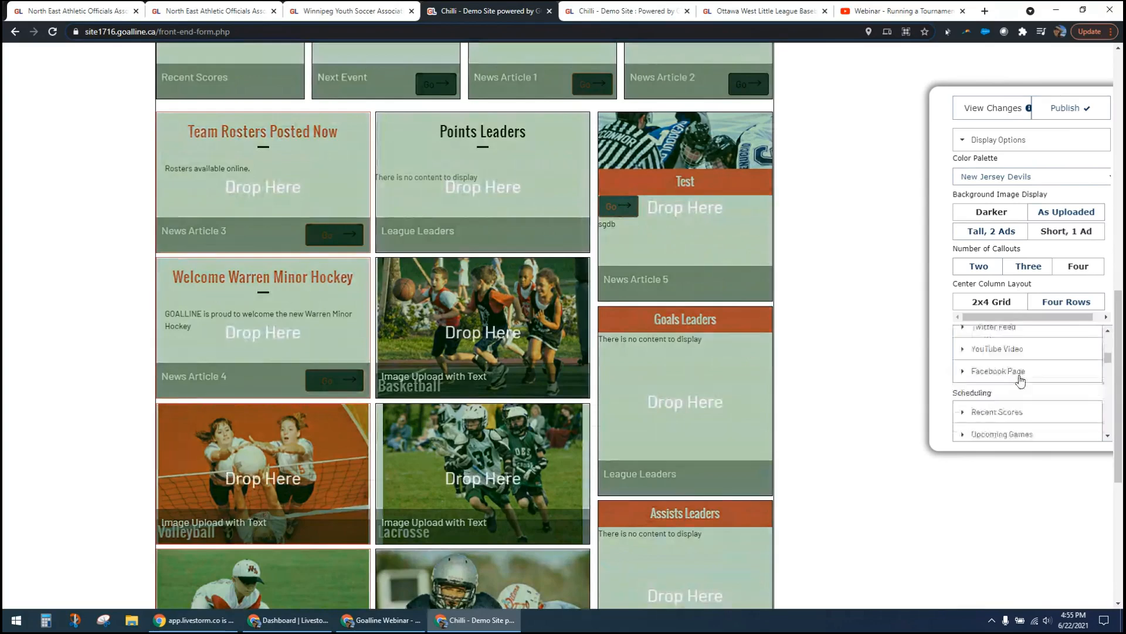
pyautogui.scroll(1, 1011, 362)
pyautogui.click(961, 343)
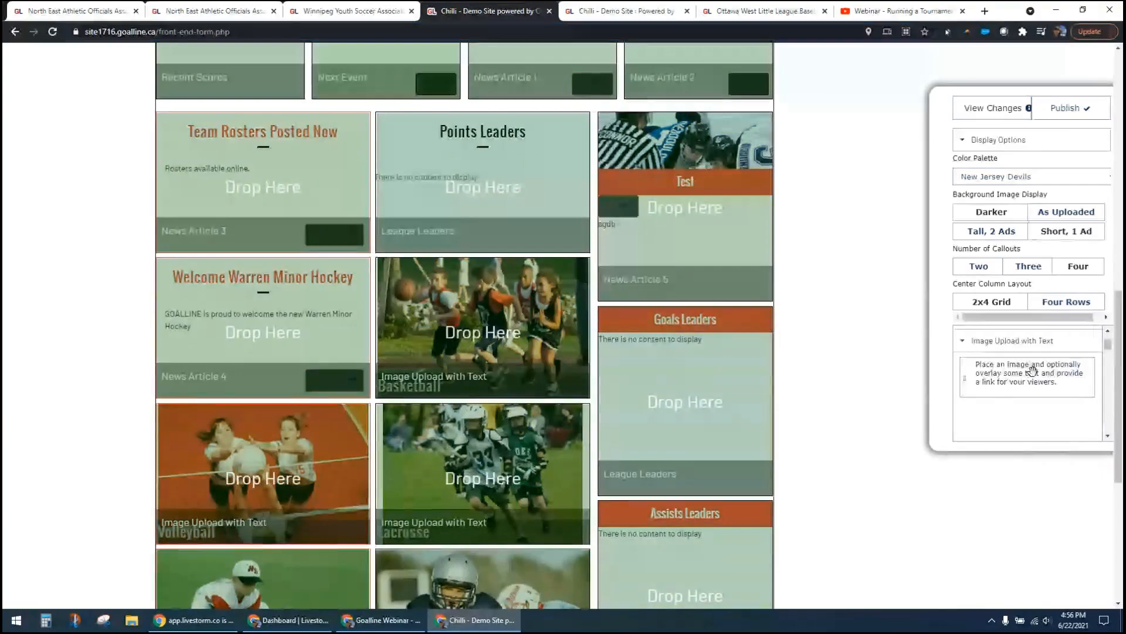
pyautogui.moveTo(1032, 369); pyautogui.dragTo(347, 204)
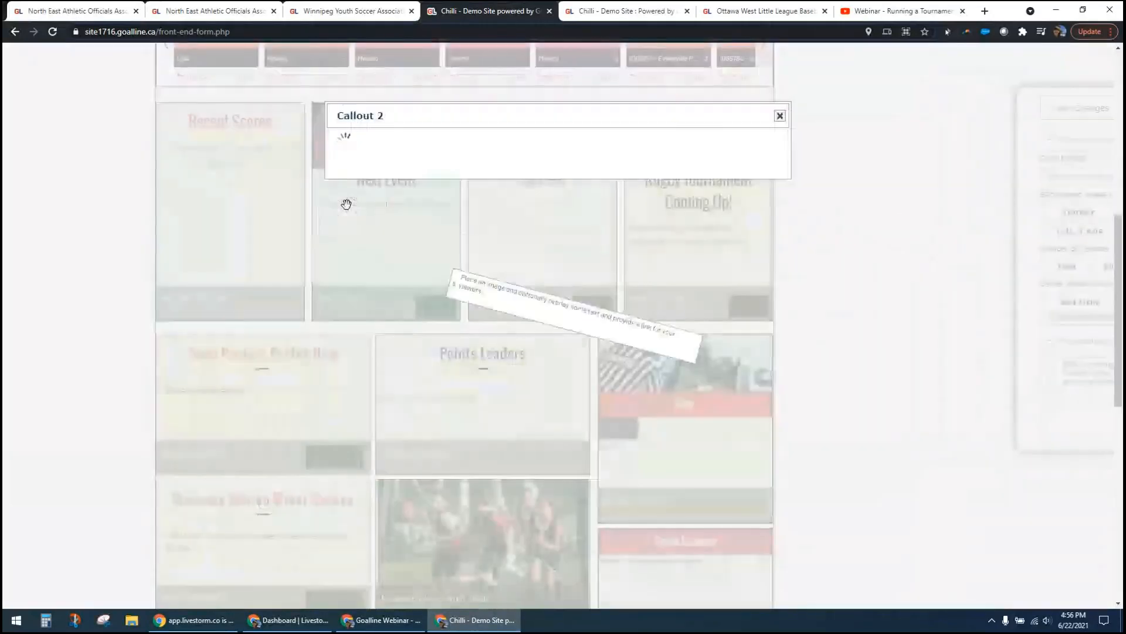
# Examine the title, optional URL and photo choices for Callout 2, and close its settings without choosing an image.
pyautogui.click(466, 188)
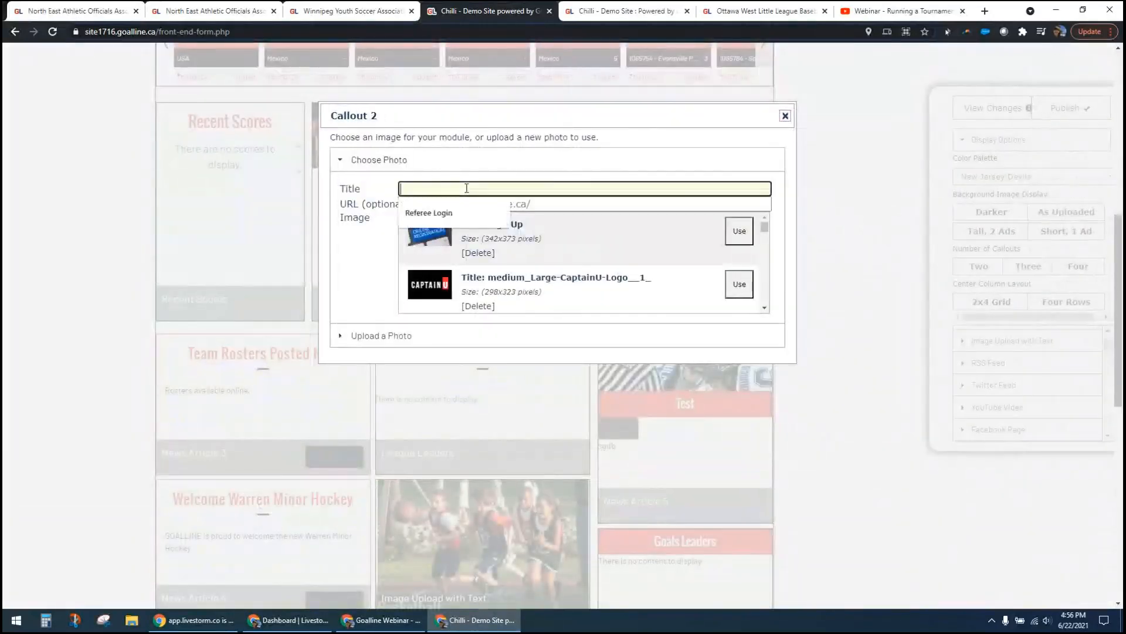
pyautogui.click(481, 171)
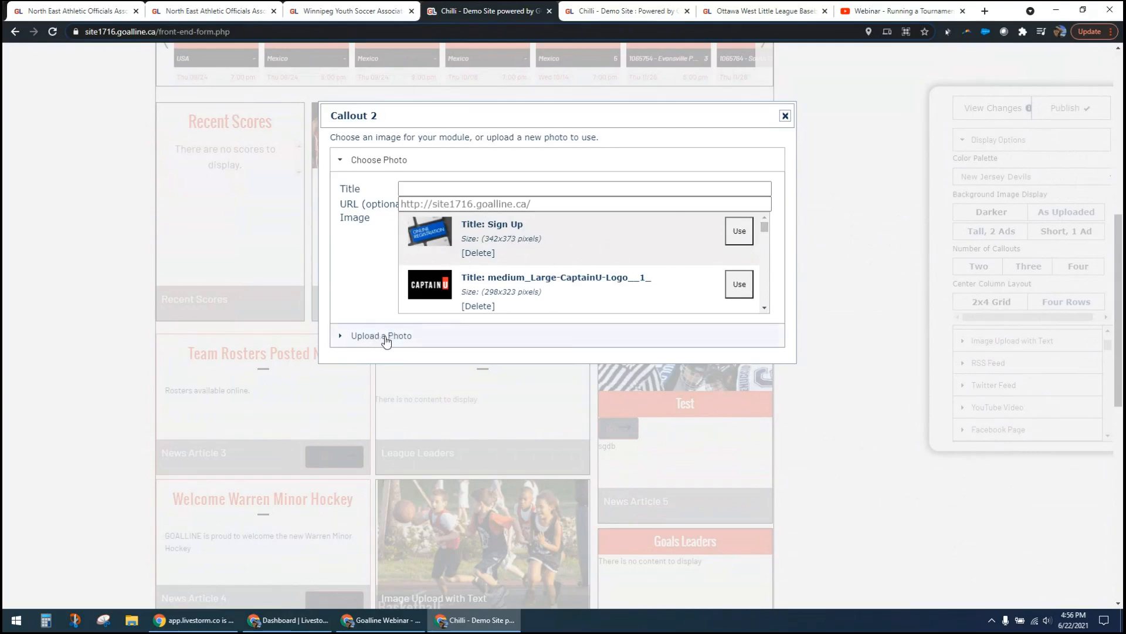
pyautogui.click(423, 205)
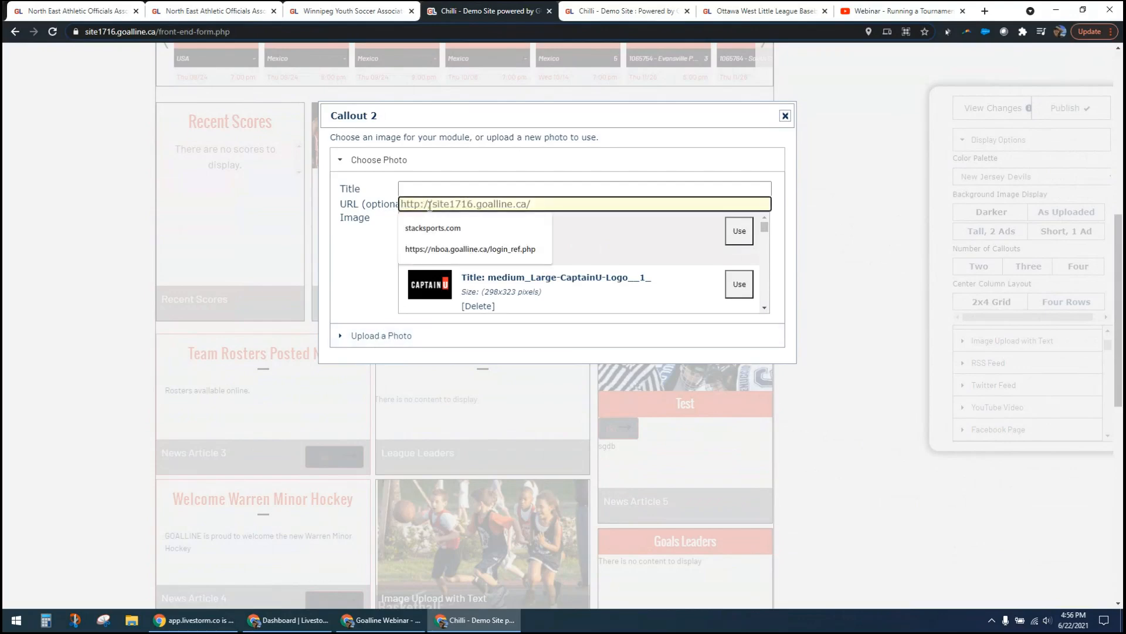
pyautogui.click(383, 204)
pyautogui.click(413, 206)
pyautogui.click(383, 205)
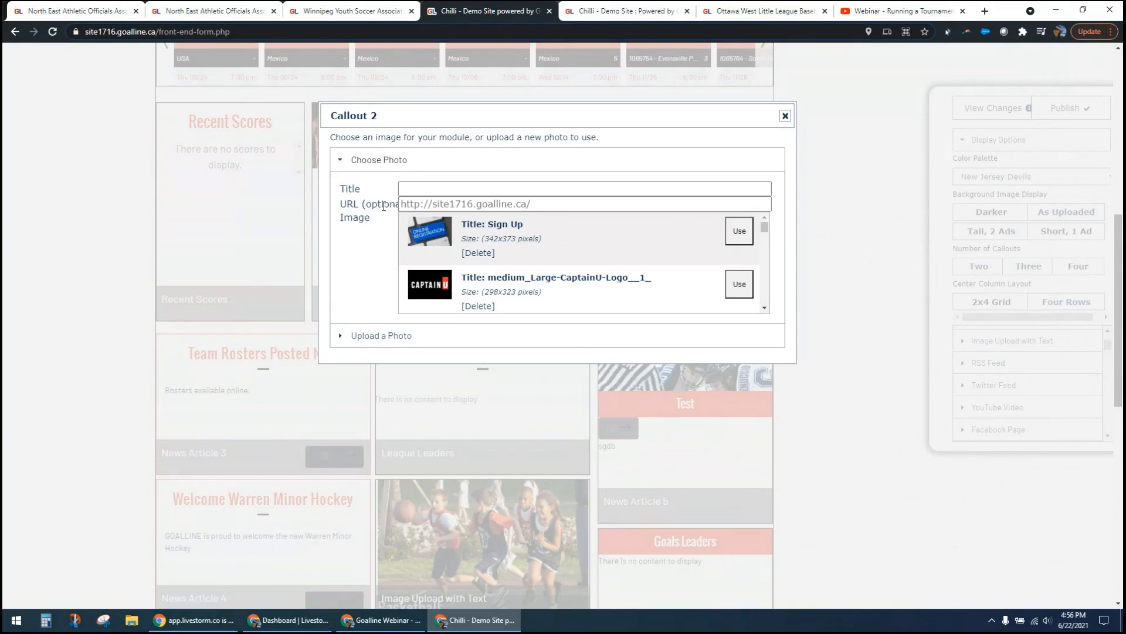
pyautogui.click(442, 204)
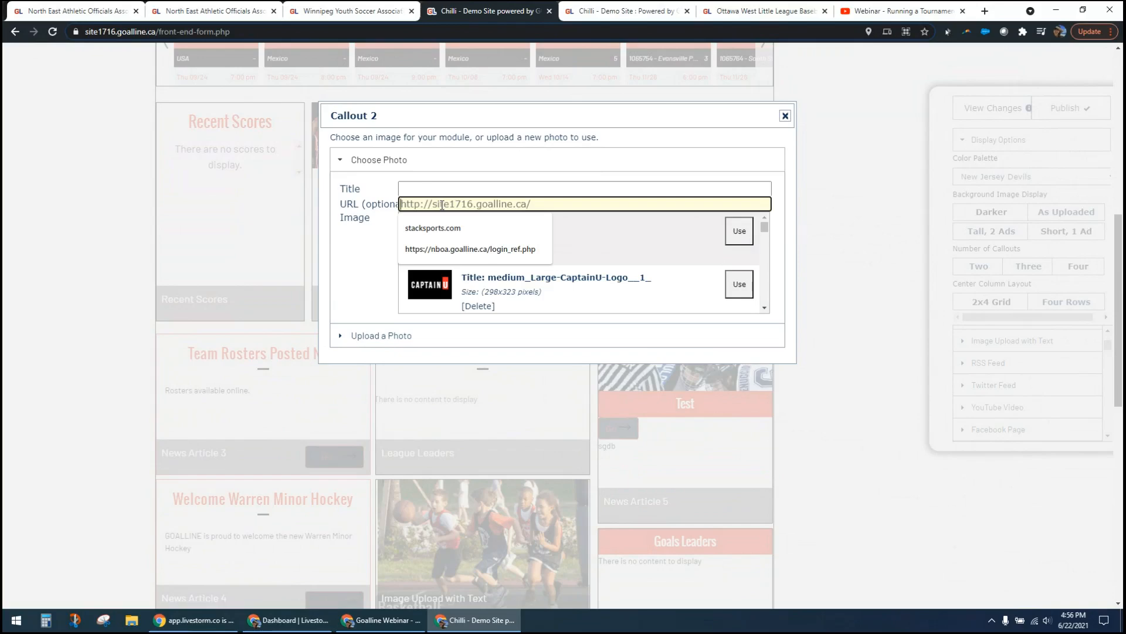
pyautogui.click(373, 230)
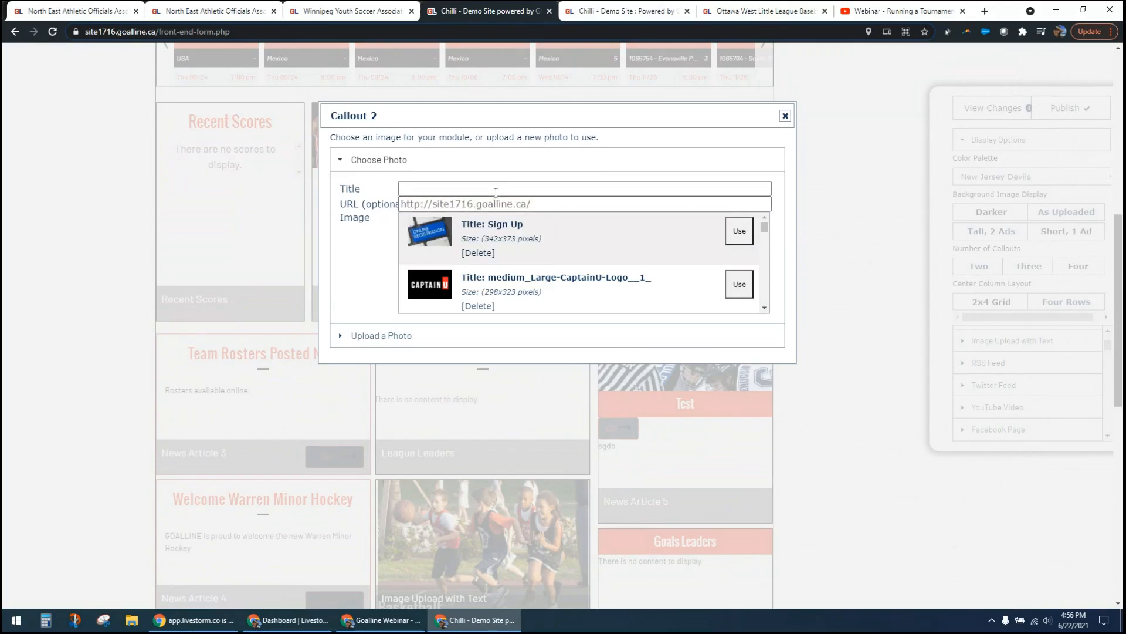
pyautogui.click(786, 117)
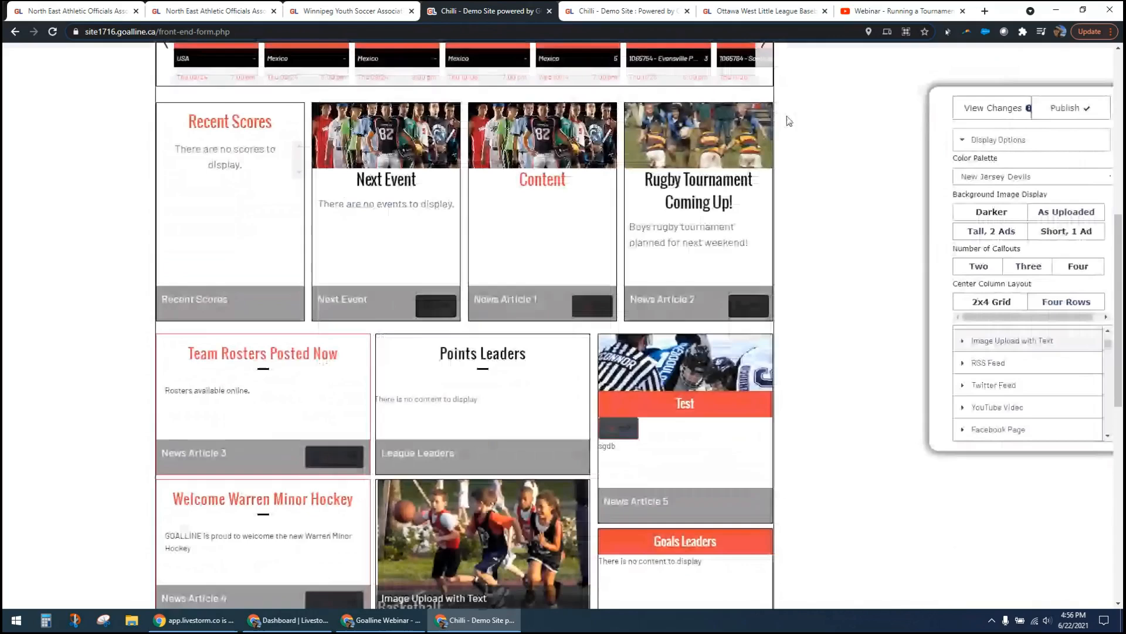
# Place a YouTube Video module in the home page's third callout without giving it a link.
pyautogui.scroll(-1, 1030, 375)
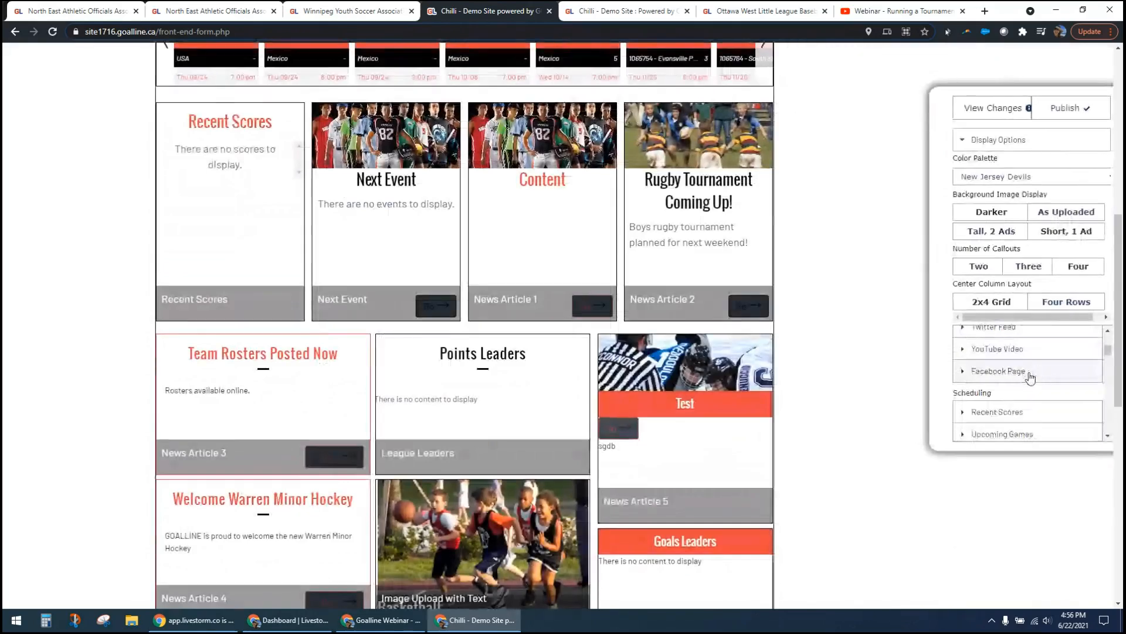
pyautogui.click(970, 350)
pyautogui.moveTo(1009, 419); pyautogui.dragTo(544, 266)
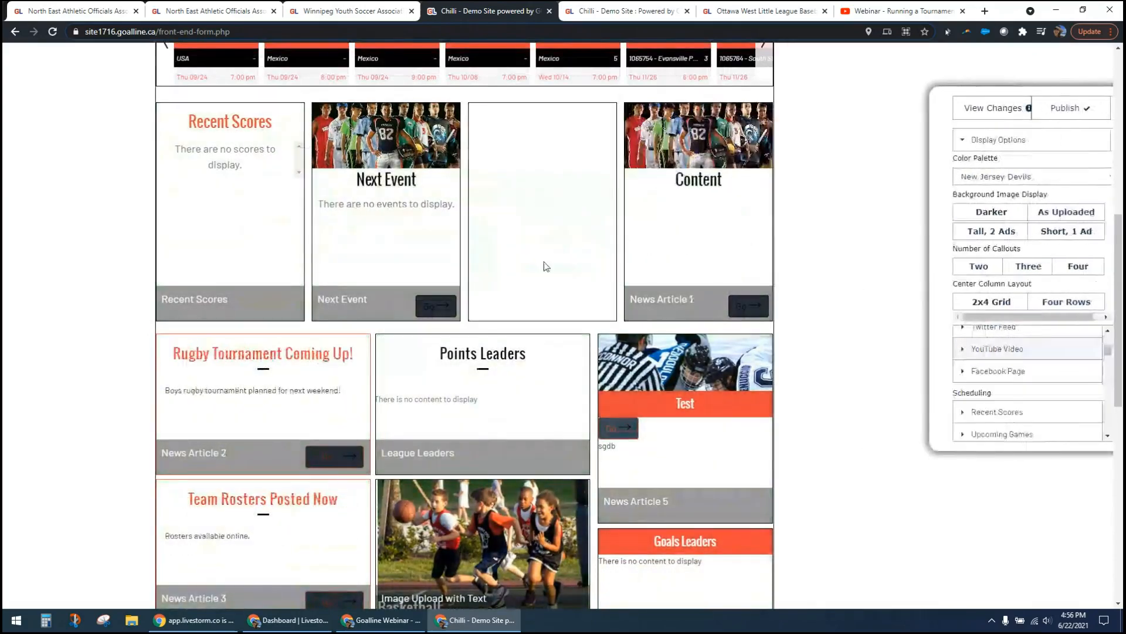
pyautogui.click(965, 353)
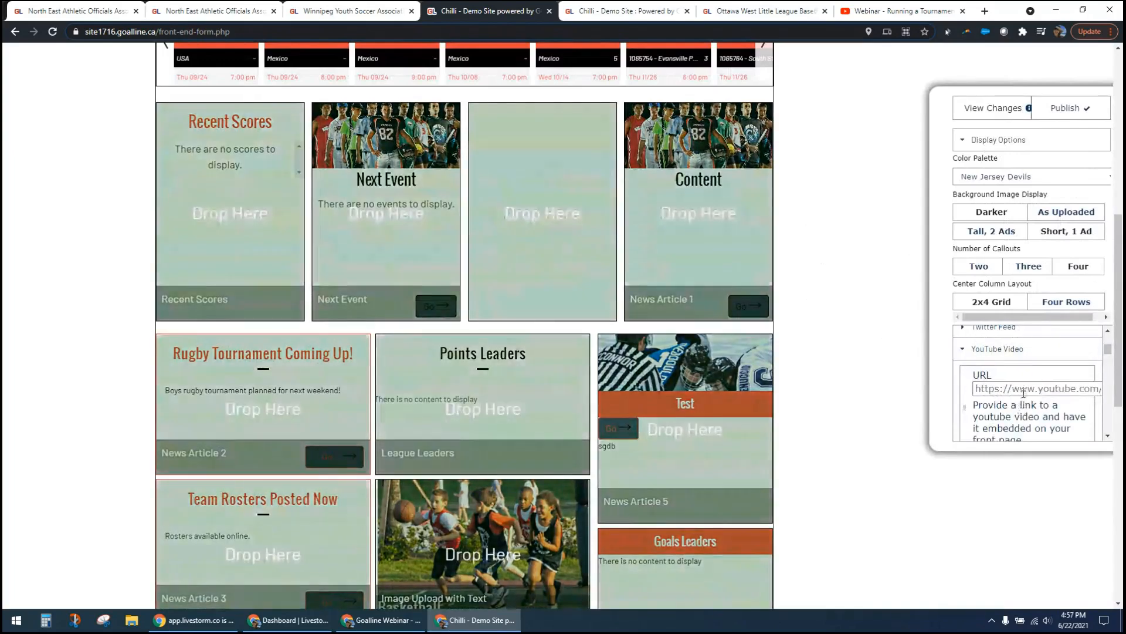
pyautogui.click(1023, 387)
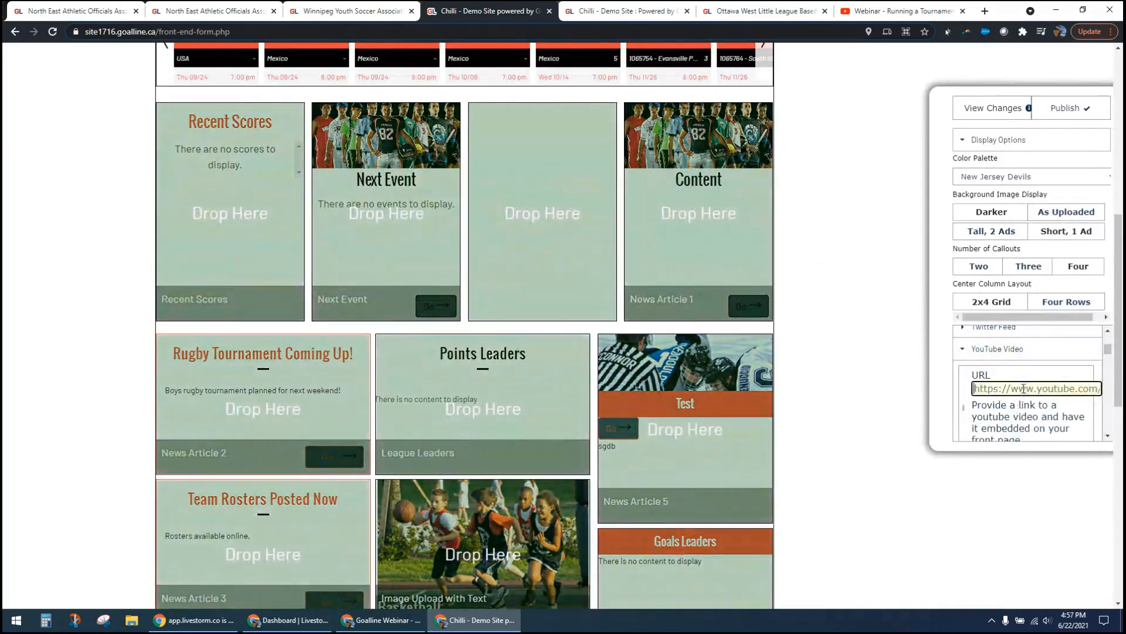
pyautogui.write('https://www.youtube.com/watch?v=j1tQZQQoES0')
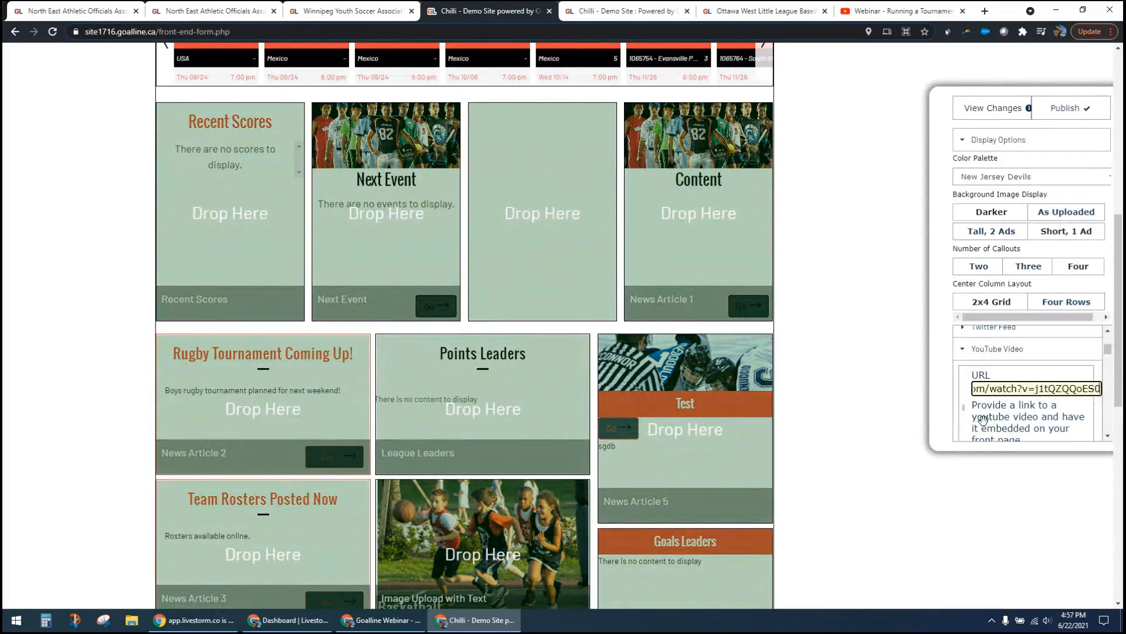
pyautogui.moveTo(984, 408); pyautogui.dragTo(528, 234)
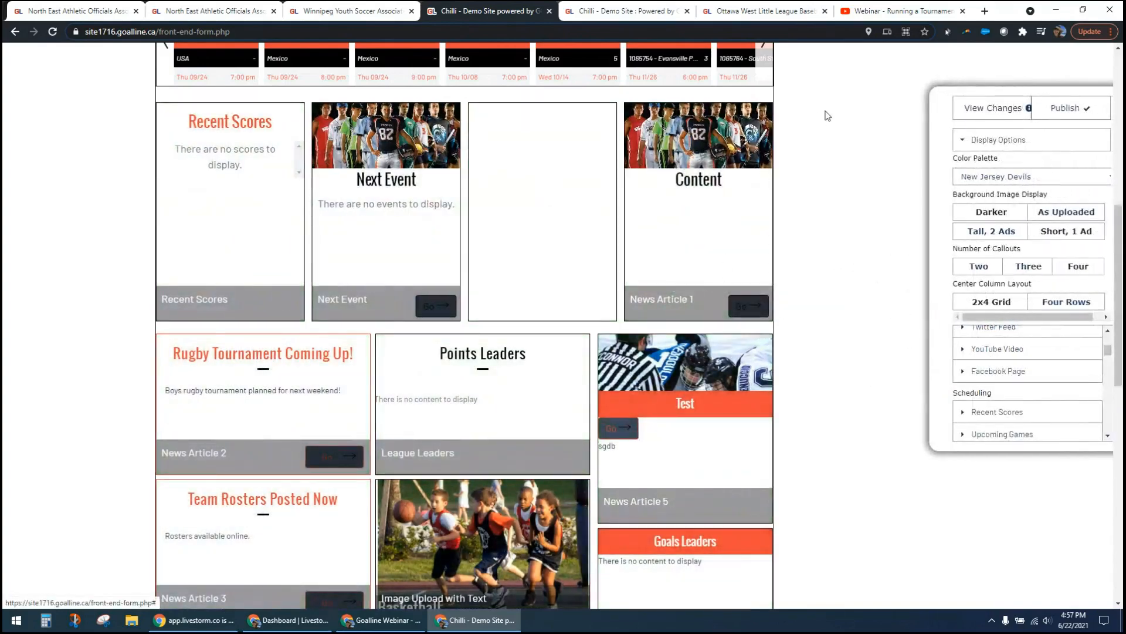
# Publish the home page changes and check the callouts on the reloaded public demo site.
pyautogui.click(1054, 113)
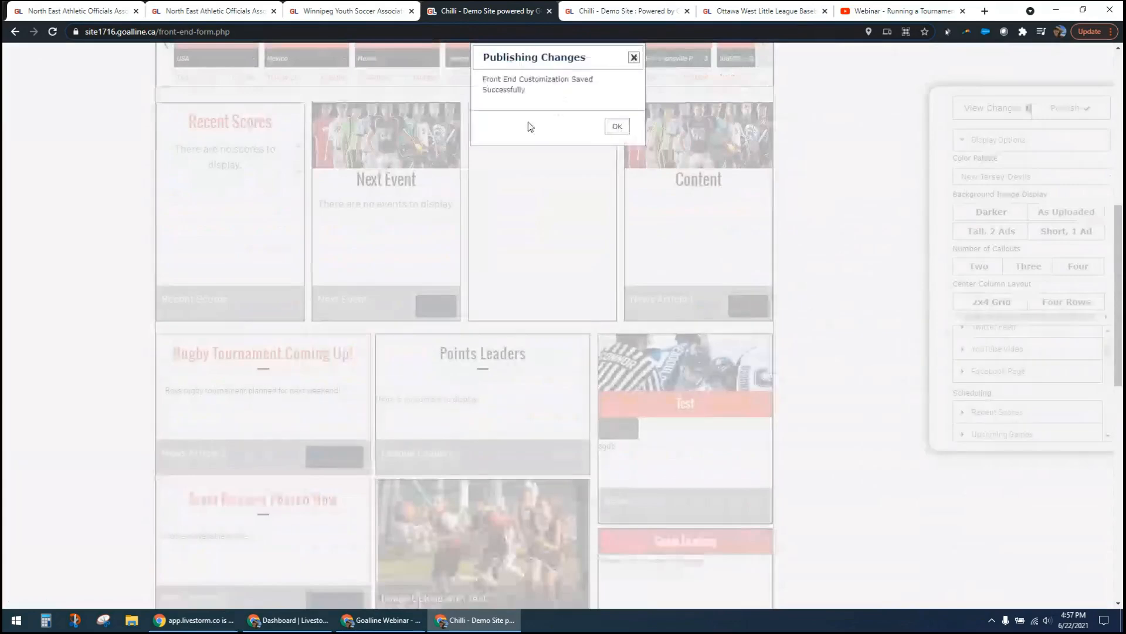
pyautogui.click(617, 126)
pyautogui.click(617, 12)
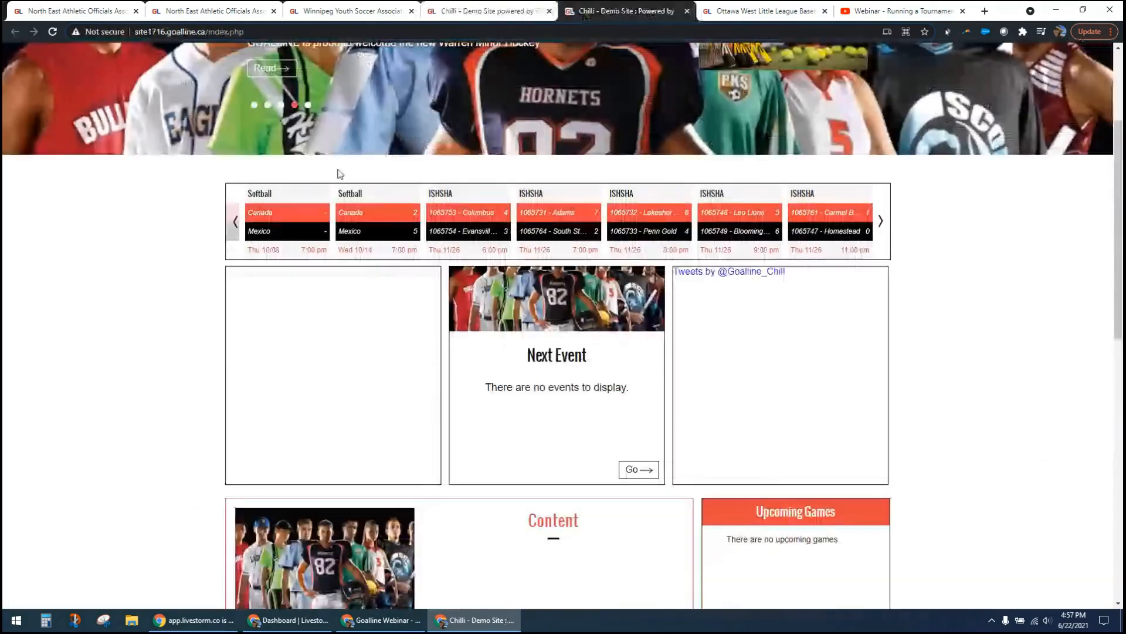
pyautogui.scroll(3, 338, 172)
pyautogui.click(52, 31)
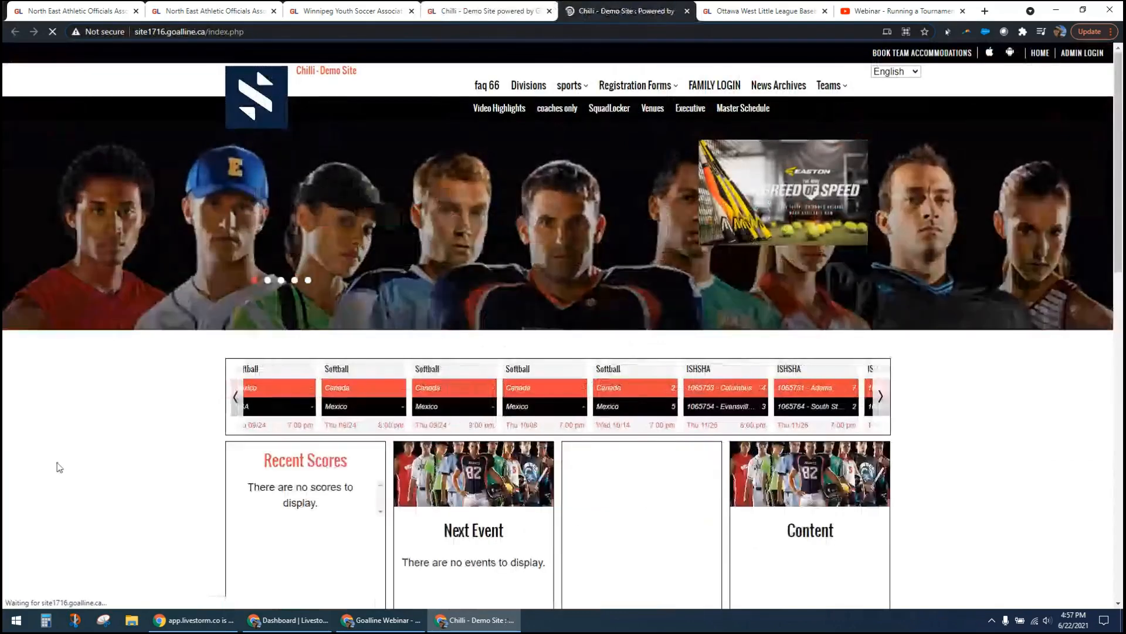
pyautogui.scroll(-4, 104, 493)
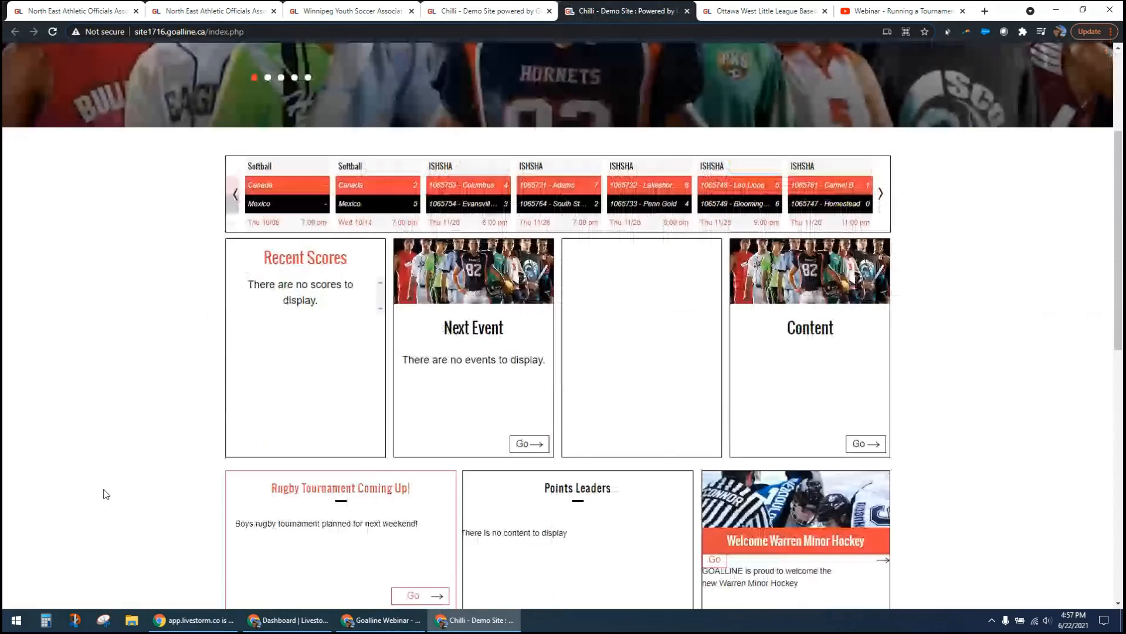
pyautogui.scroll(3, 568, 497)
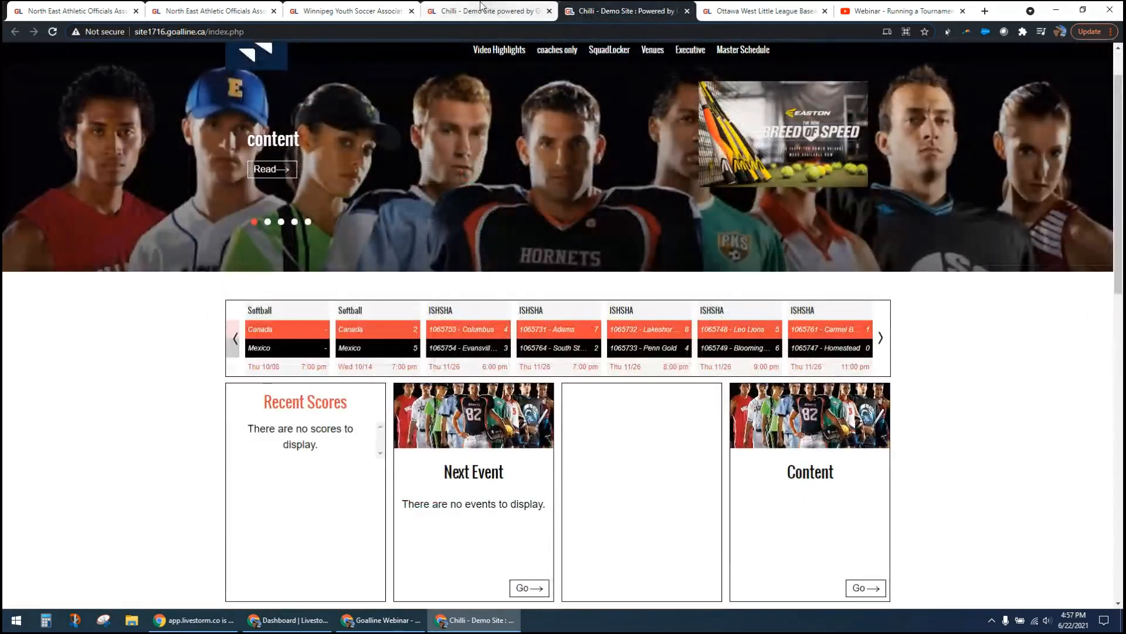
# Back in the customization tool, place the YouTube Video module with the same link in the right column's first box.
pyautogui.click(447, 13)
pyautogui.scroll(-1, 854, 395)
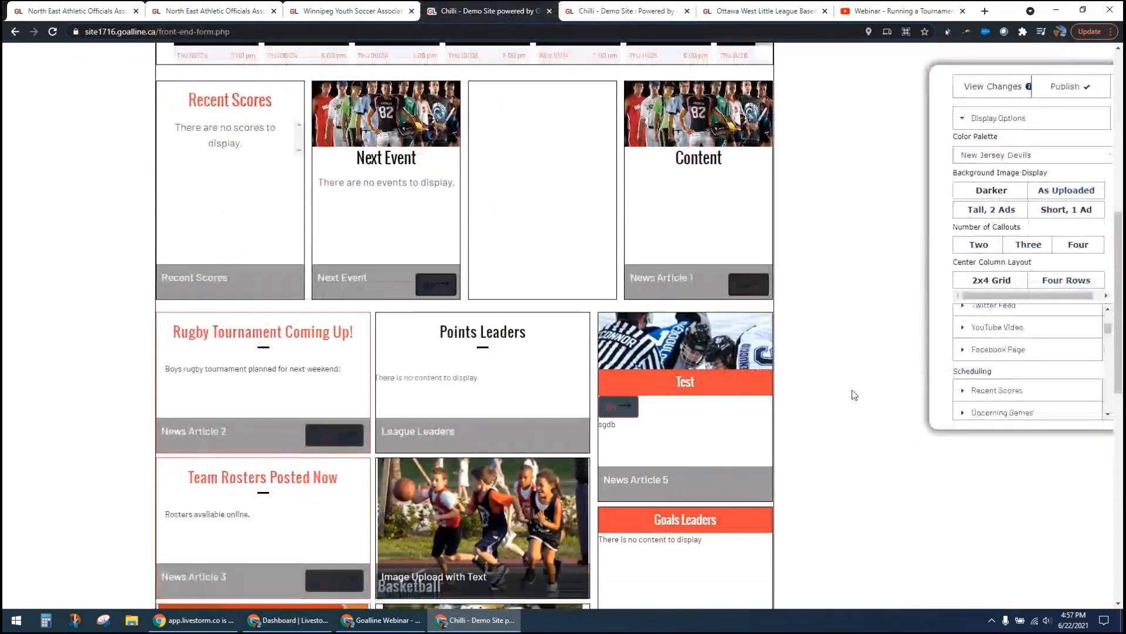
pyautogui.scroll(-2, 854, 395)
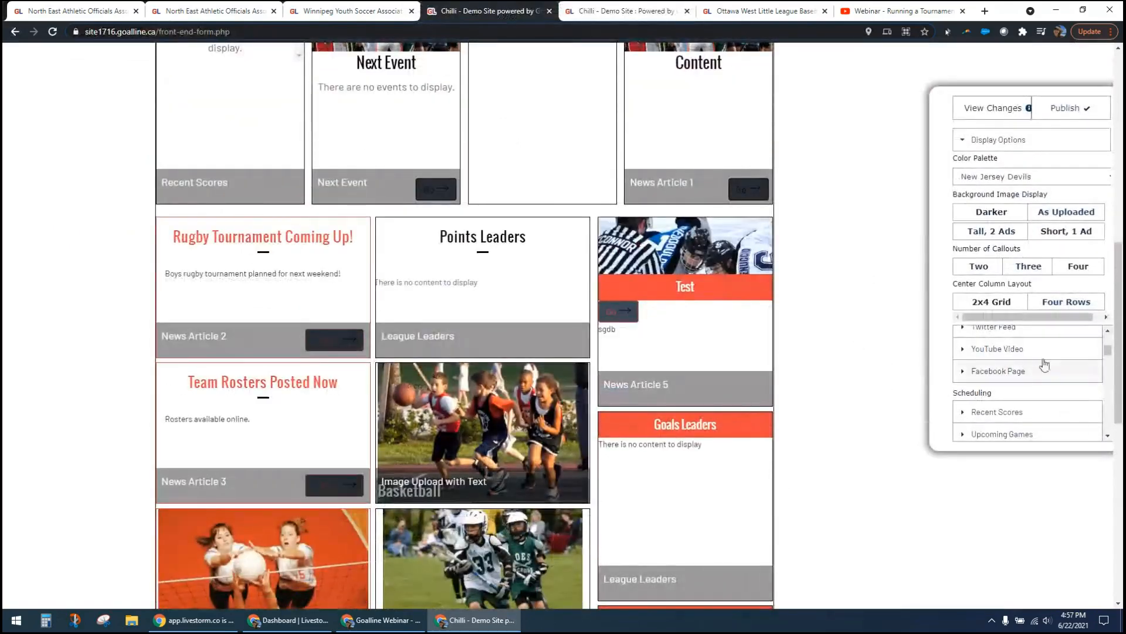
pyautogui.click(991, 349)
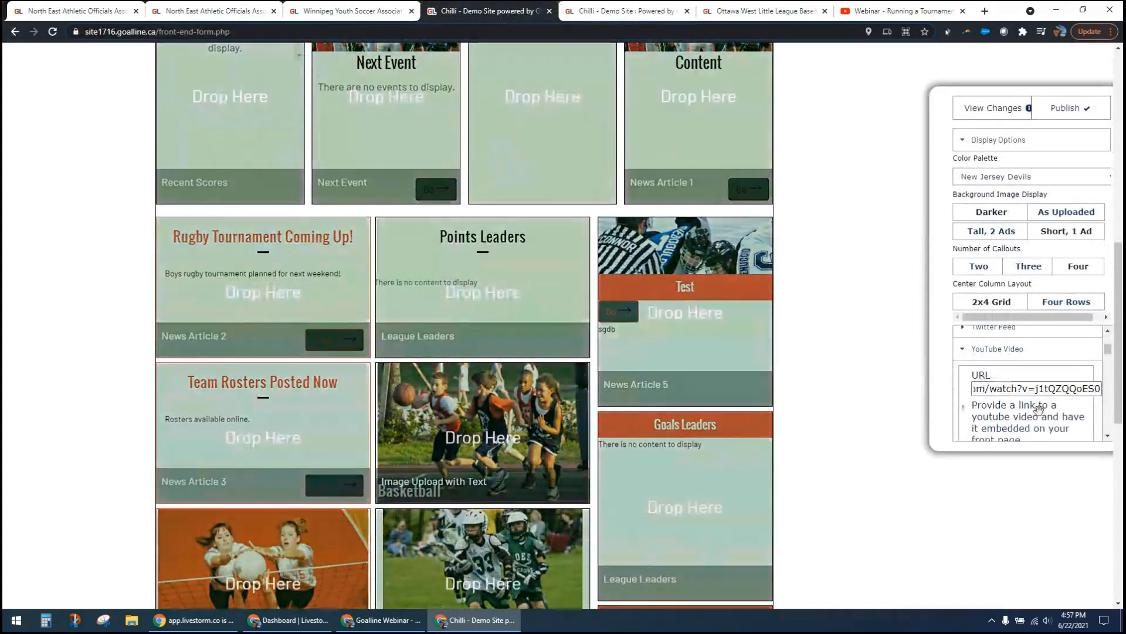
pyautogui.moveTo(1020, 423); pyautogui.dragTo(698, 352)
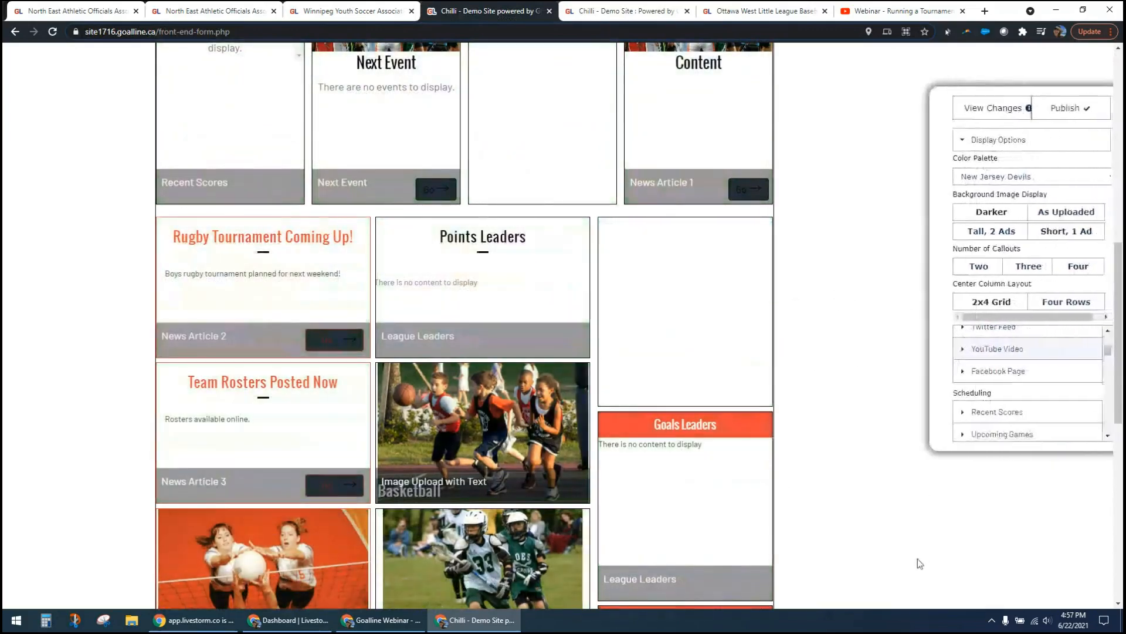
# Check the Facebook Page module's fields and place the Hockey league's Points Leaders module in the center column's first box.
pyautogui.click(964, 371)
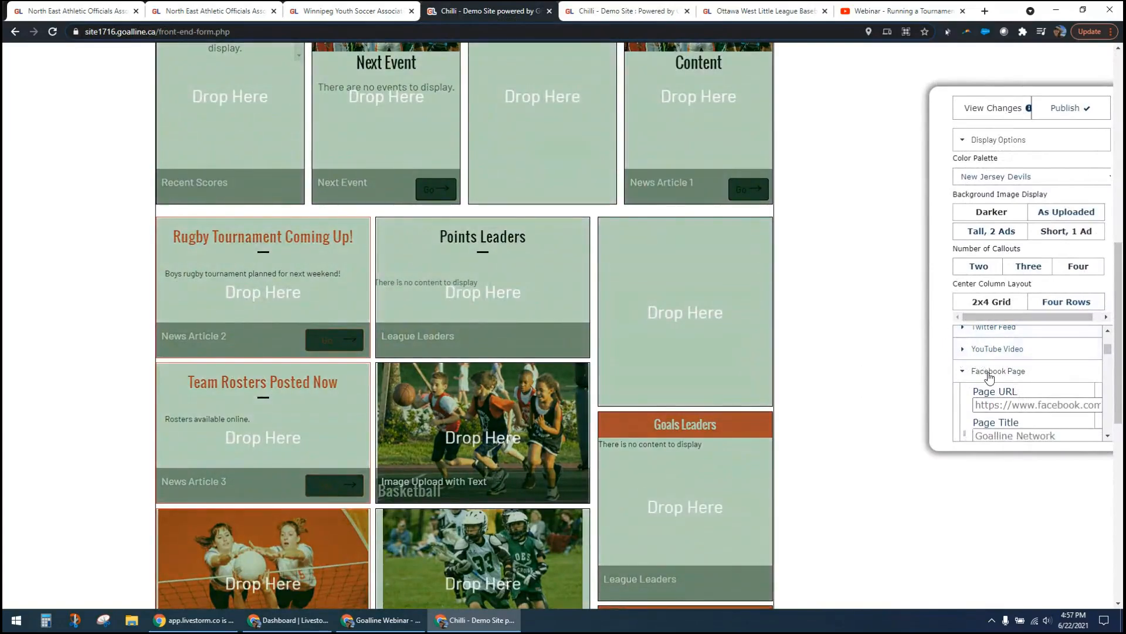
pyautogui.scroll(-1, 983, 371)
pyautogui.scroll(-3, 985, 381)
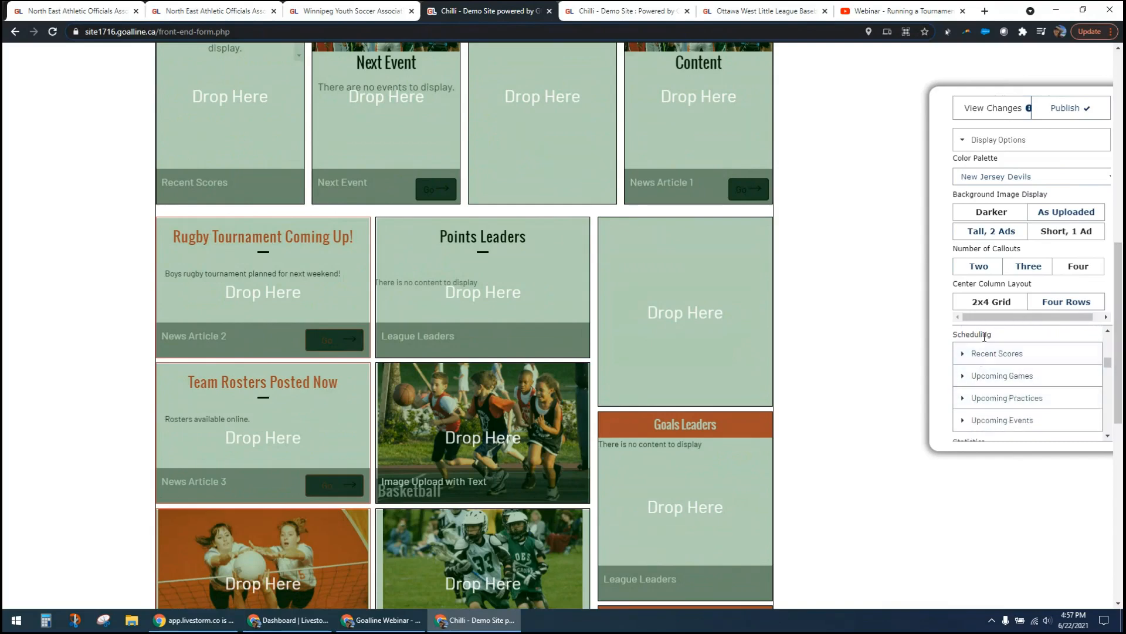
pyautogui.scroll(-1, 973, 364)
pyautogui.scroll(-1, 971, 366)
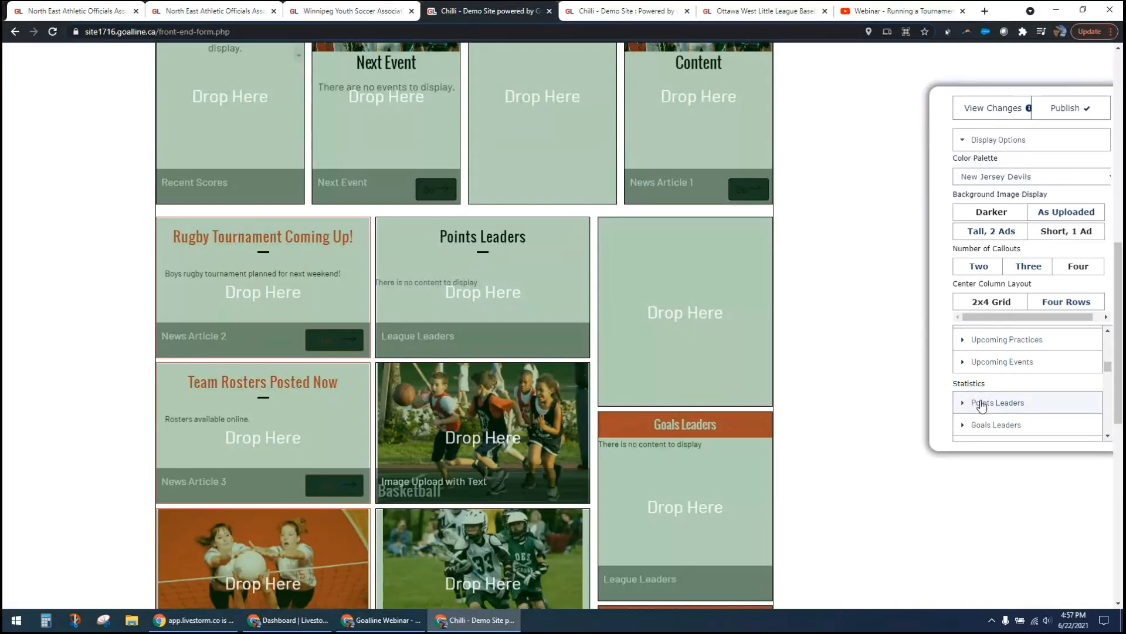
pyautogui.click(972, 403)
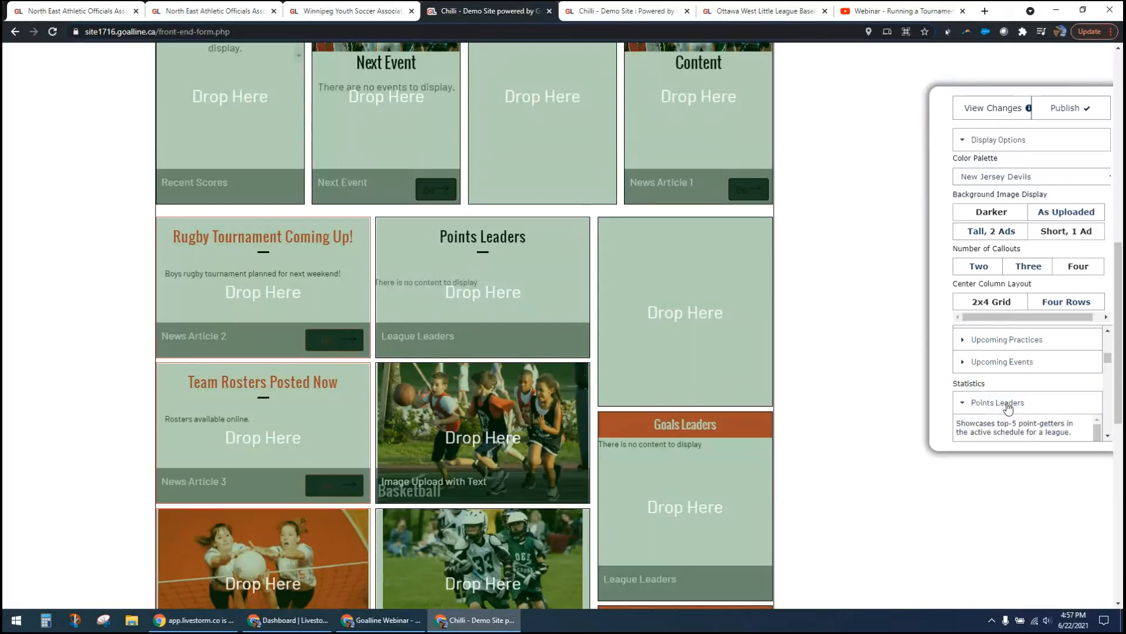
pyautogui.scroll(-2, 1006, 405)
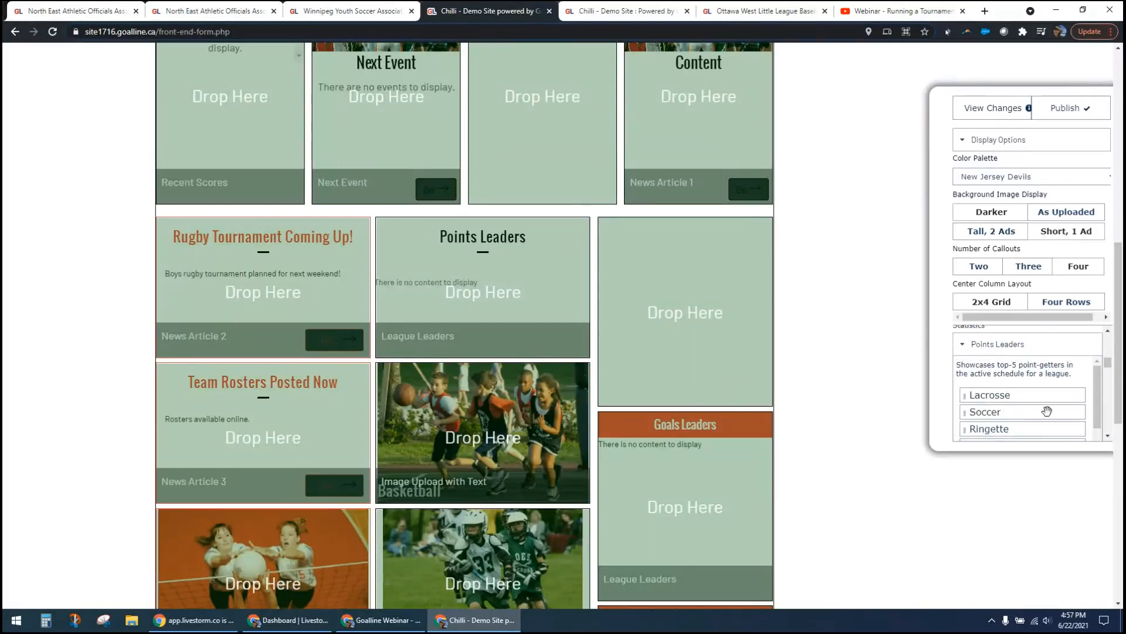
pyautogui.scroll(-2, 1047, 411)
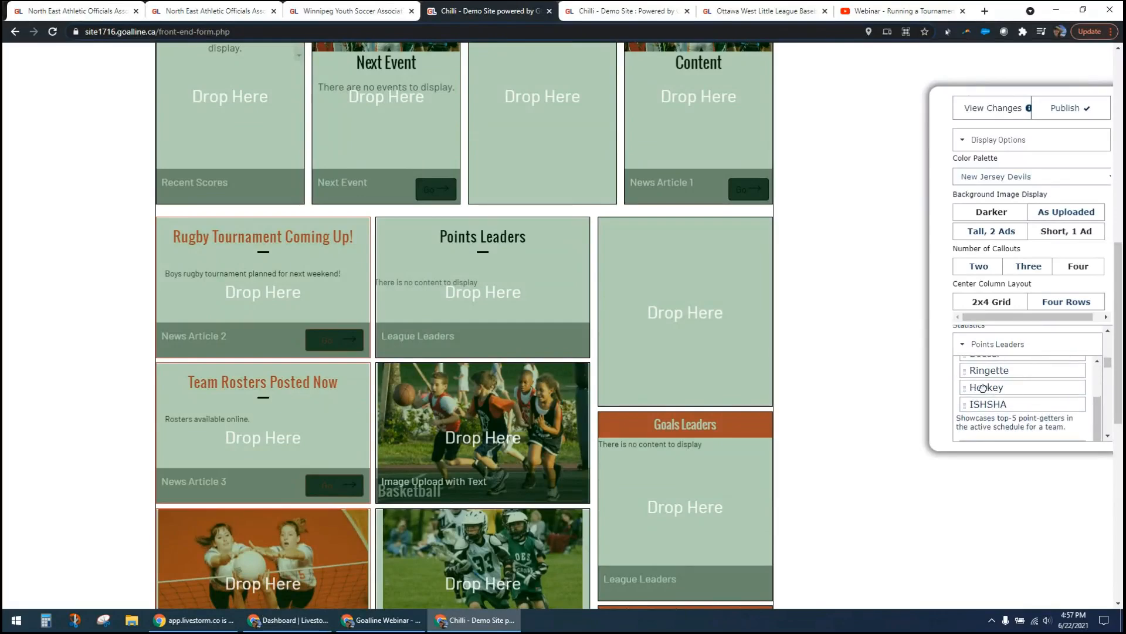
pyautogui.moveTo(983, 388); pyautogui.dragTo(275, 252)
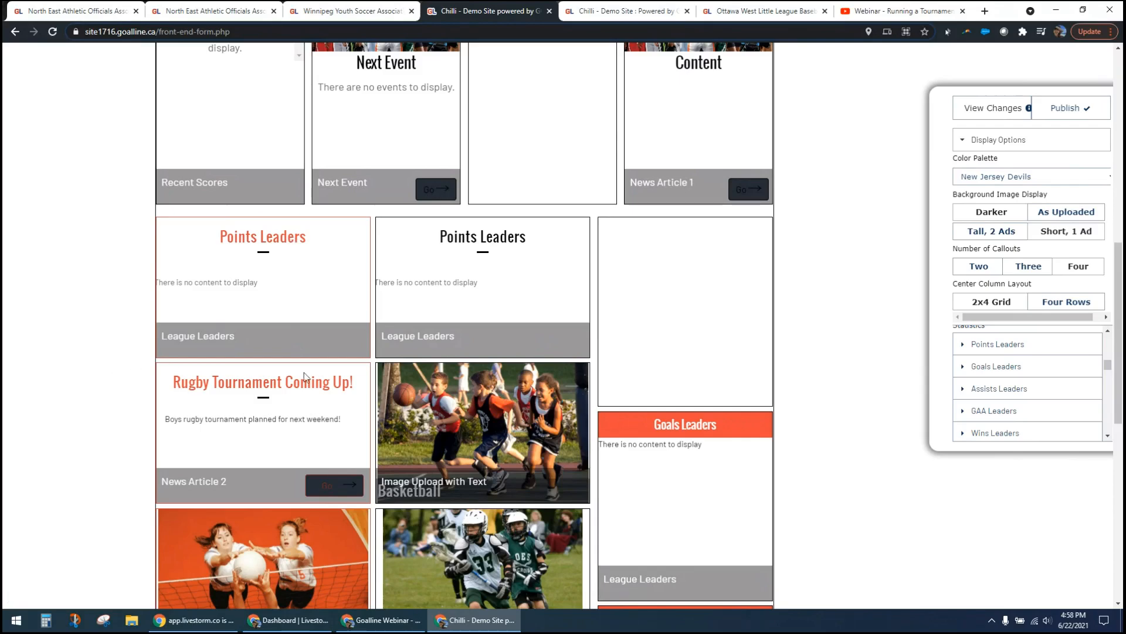
# Browse the Scheduling and Statistics modules, and place the Lacrosse league's Wins Leaders module in the right column's first box.
pyautogui.scroll(2, 1022, 395)
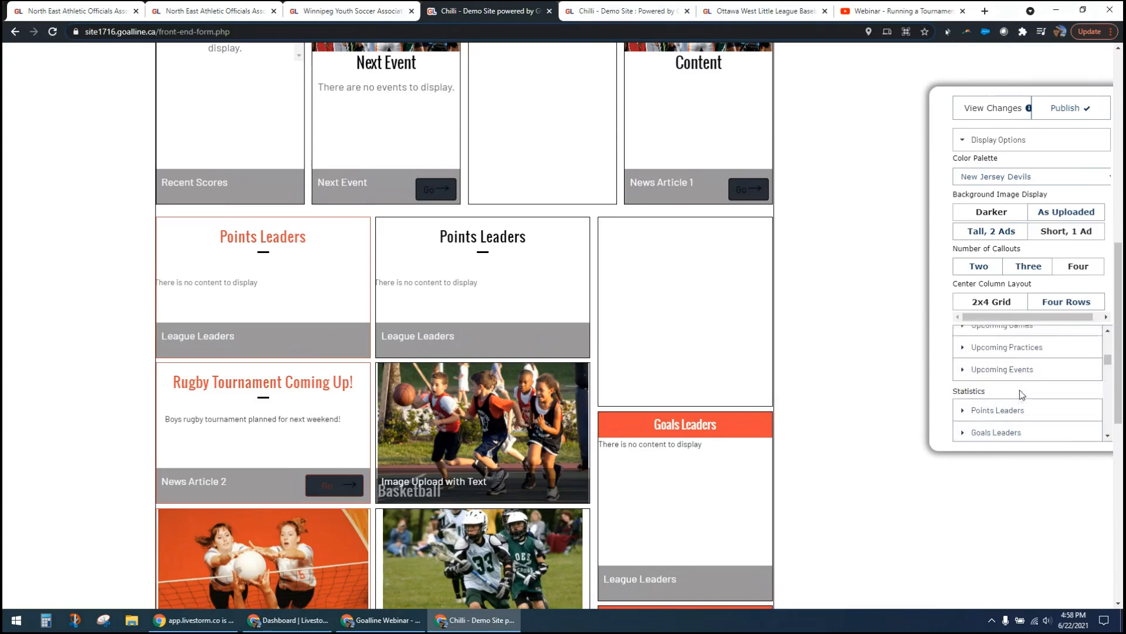
pyautogui.scroll(1, 1022, 394)
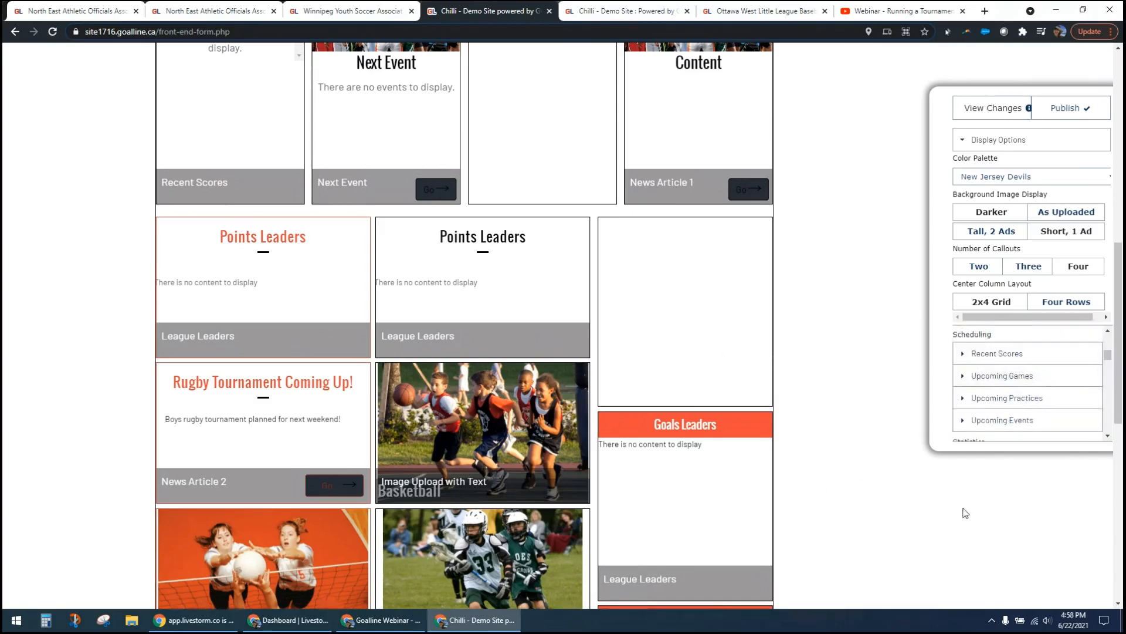
pyautogui.scroll(-1, 900, 508)
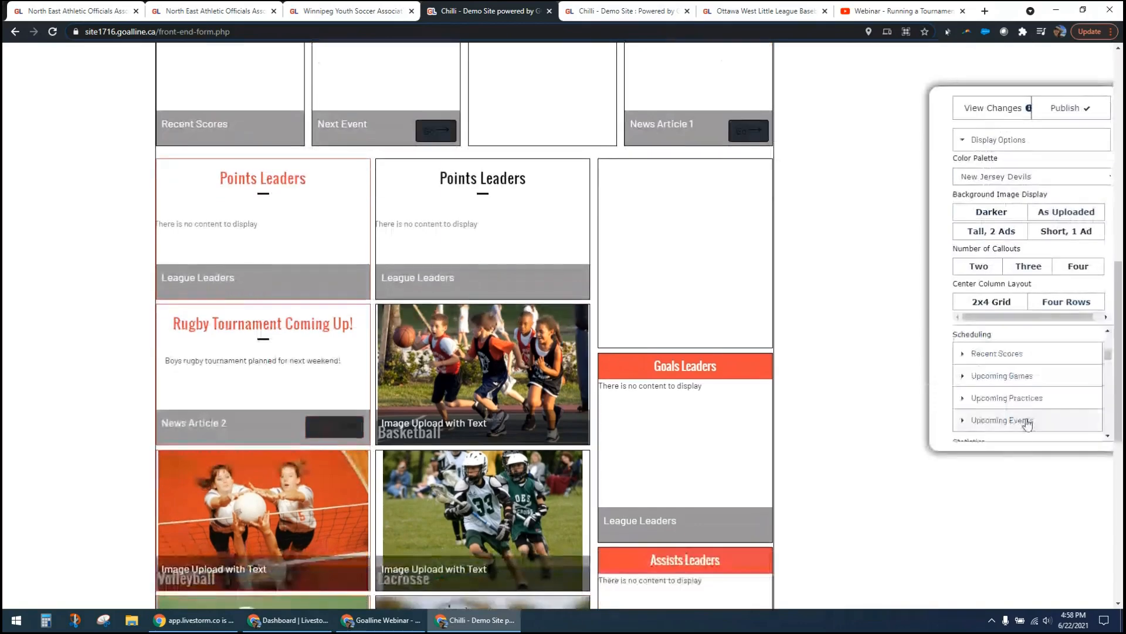
pyautogui.scroll(-5, 1028, 417)
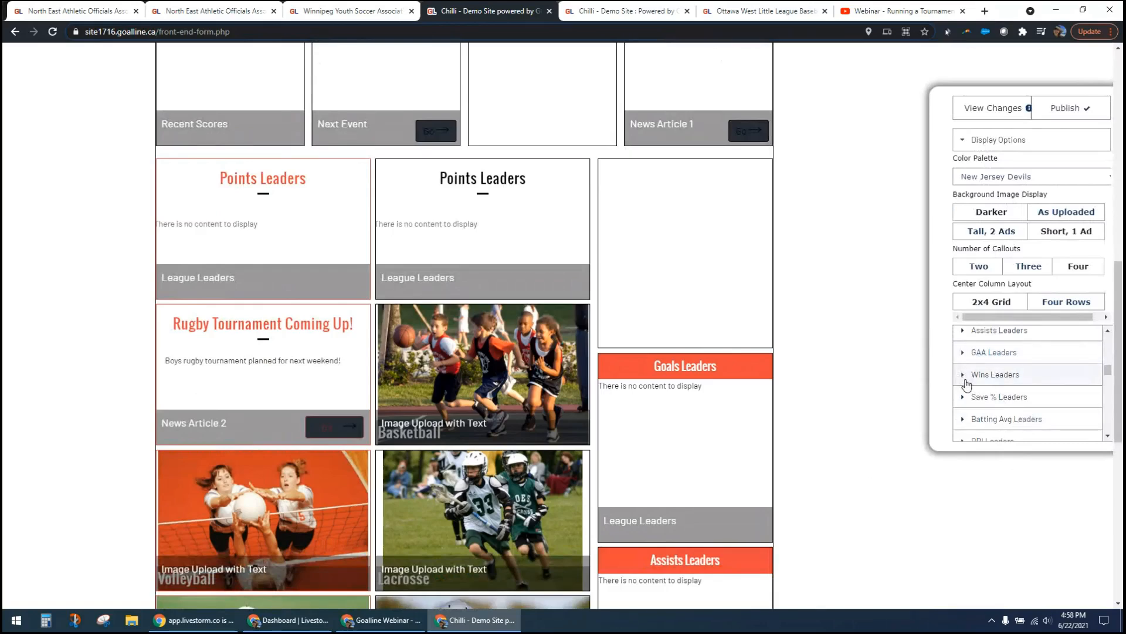
pyautogui.click(967, 376)
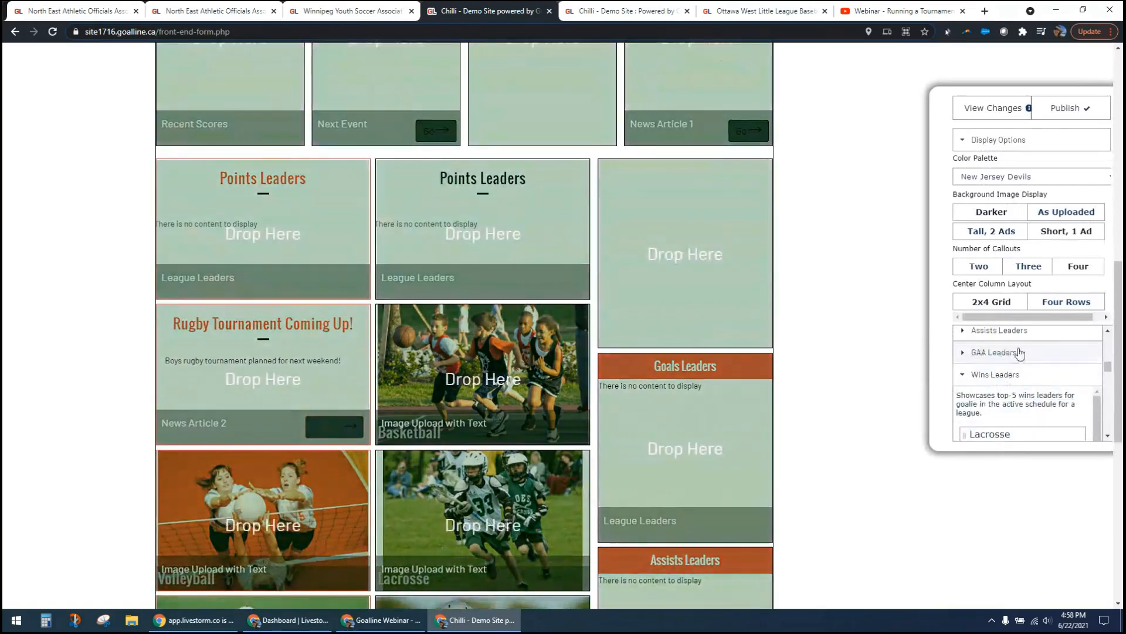
pyautogui.scroll(-1, 1050, 358)
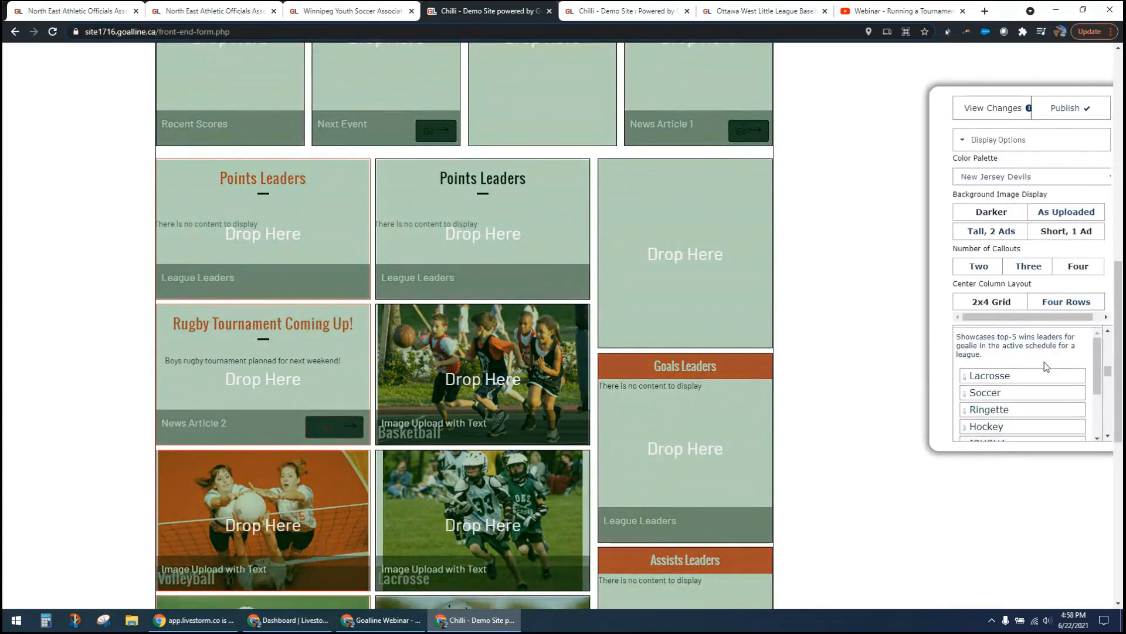
pyautogui.scroll(-2, 1043, 361)
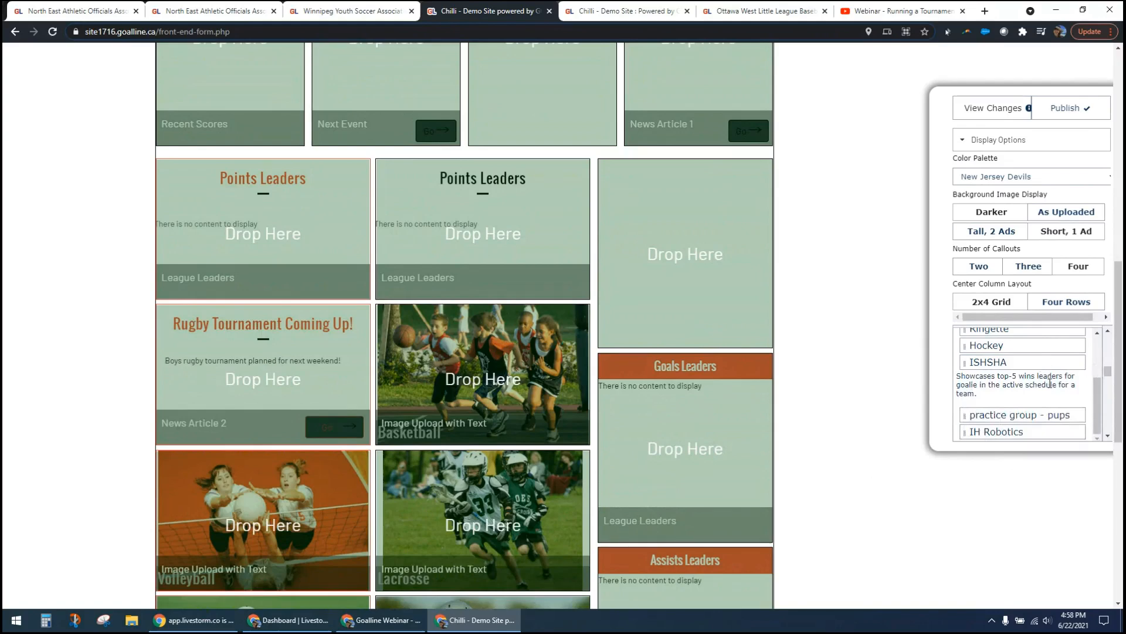
pyautogui.scroll(2, 1050, 384)
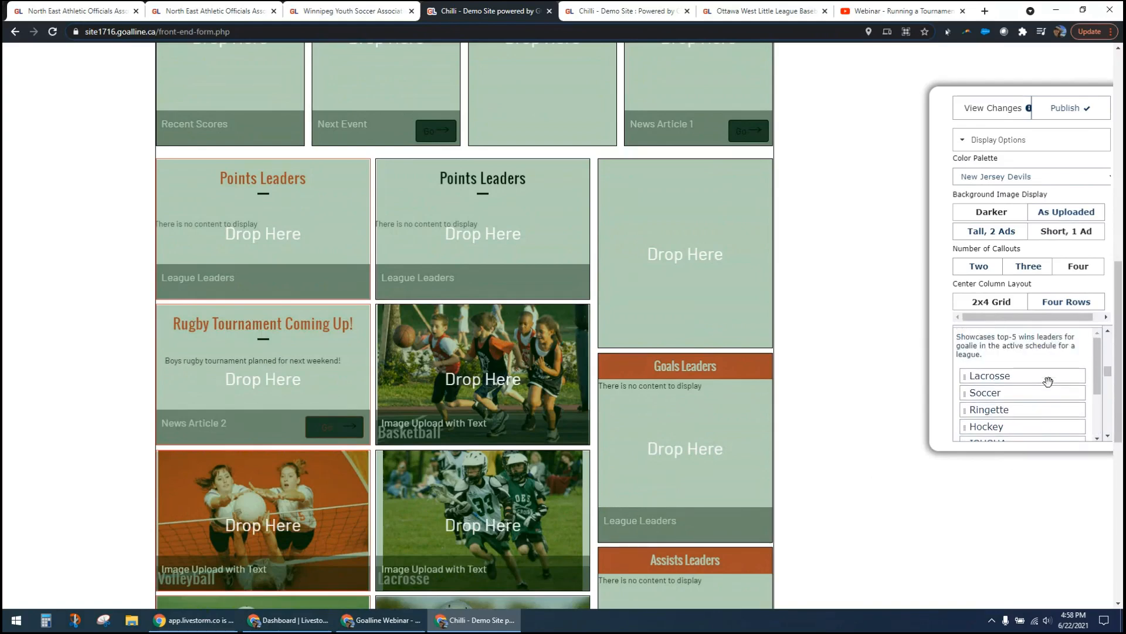
pyautogui.moveTo(985, 377); pyautogui.dragTo(736, 265)
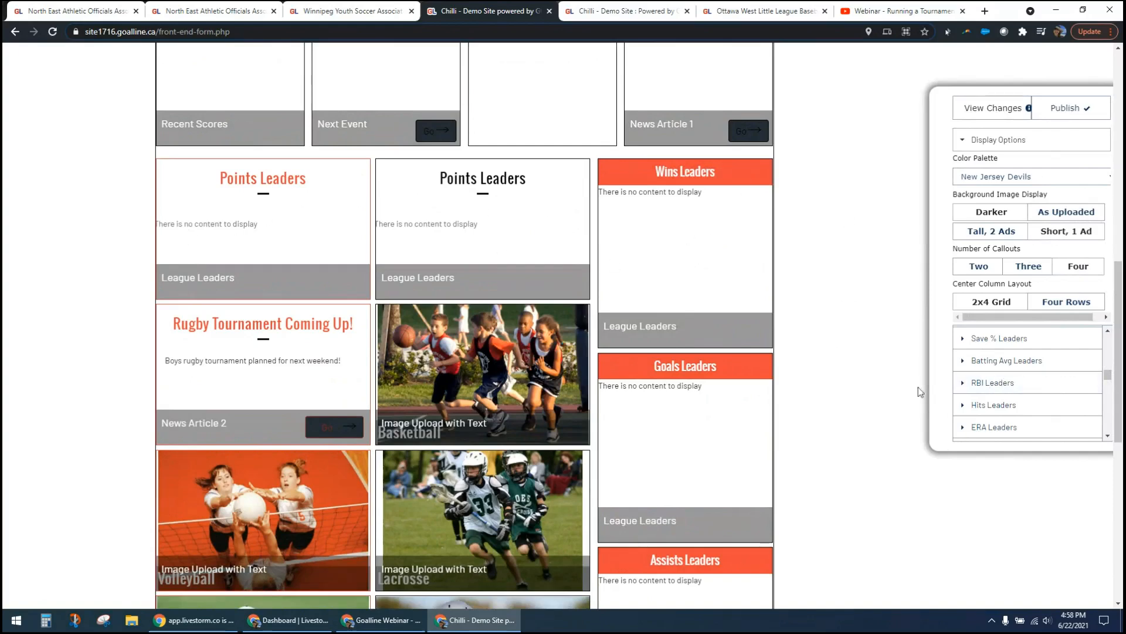
# Place the RBI Leaders module for the IH Robotics team in the right column's second box, replacing Goals Leaders.
pyautogui.click(979, 384)
pyautogui.scroll(-1, 983, 386)
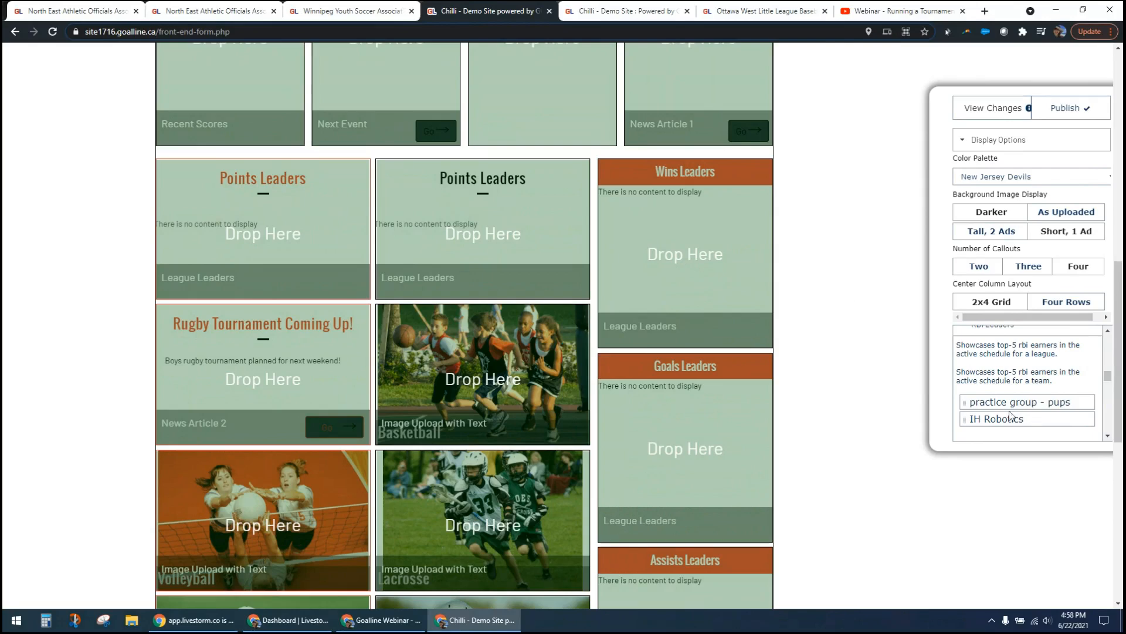
pyautogui.moveTo(1001, 419); pyautogui.dragTo(730, 420)
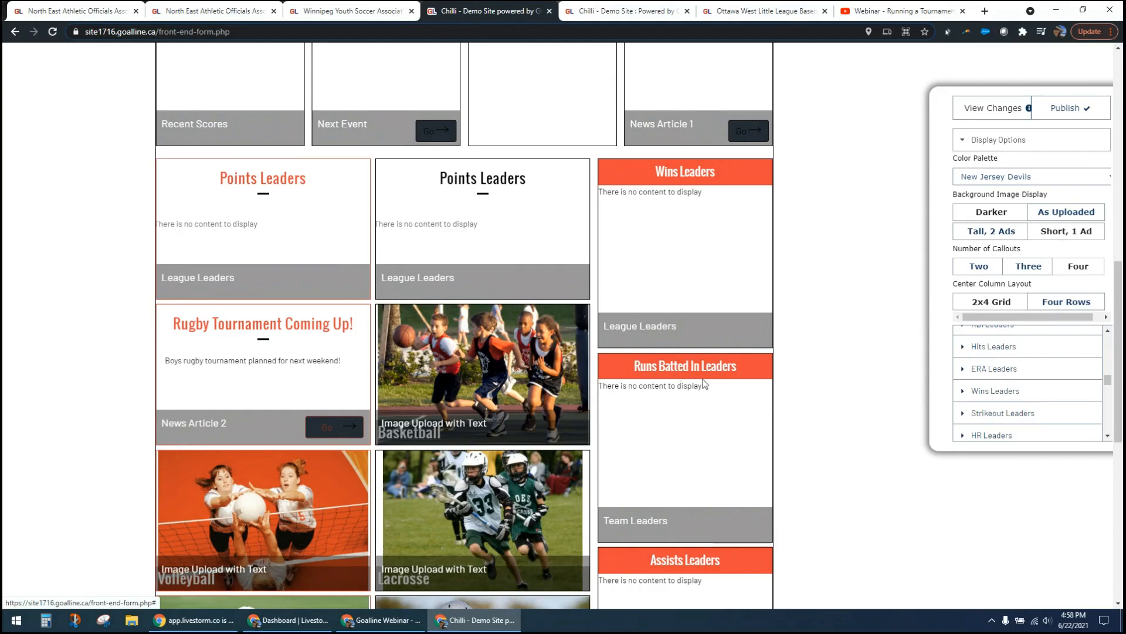
# Publish the new statistics modules and reload the public demo site's home page.
pyautogui.click(1054, 107)
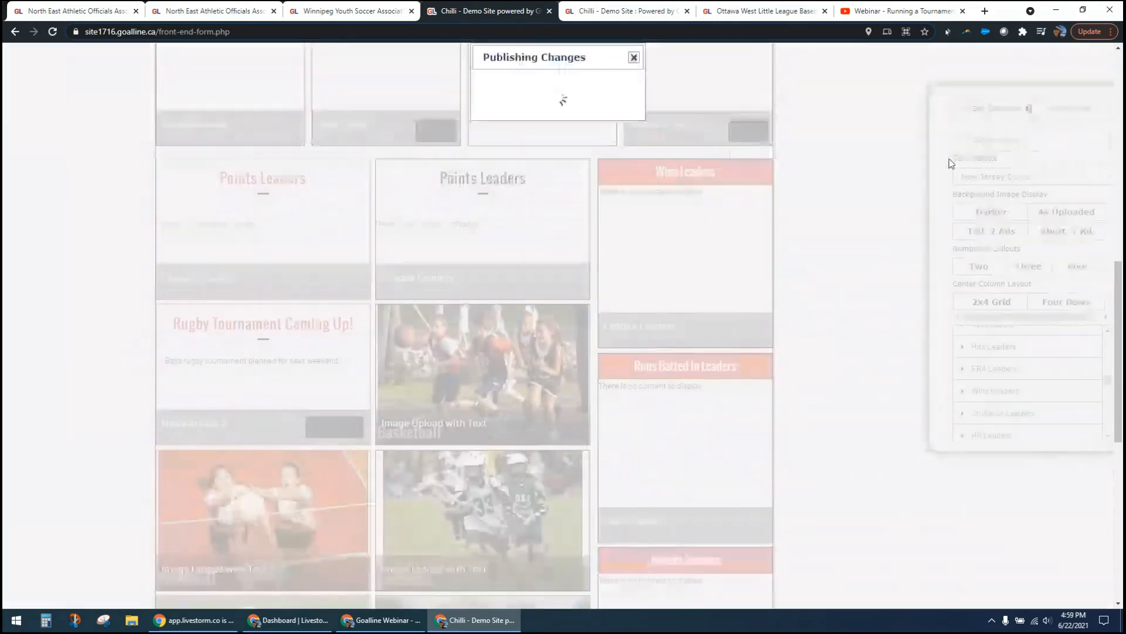
pyautogui.click(612, 126)
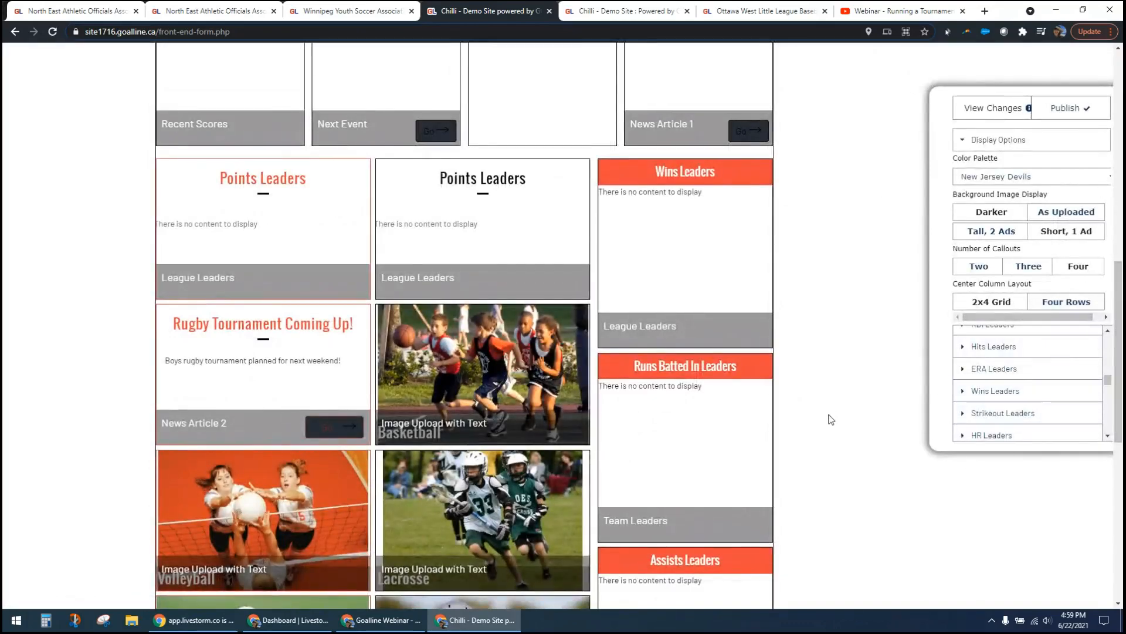
pyautogui.scroll(10, 830, 419)
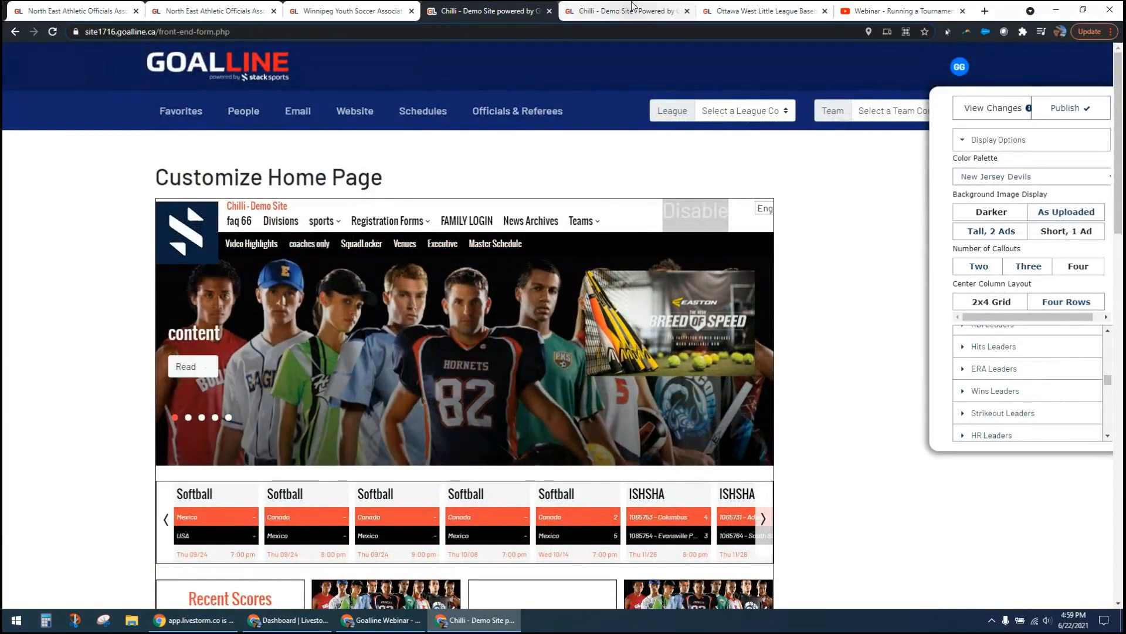
pyautogui.click(616, 10)
pyautogui.click(270, 67)
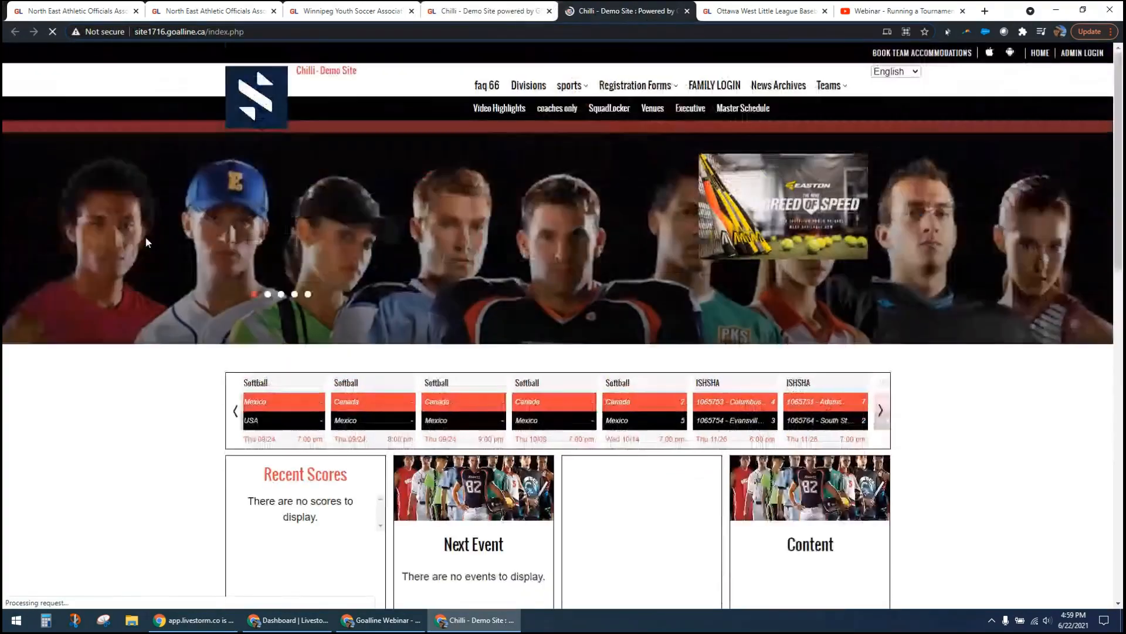
# Examine the new statistics modules and the navigation menus on the public demo site's home page.
pyautogui.scroll(-6, 34, 519)
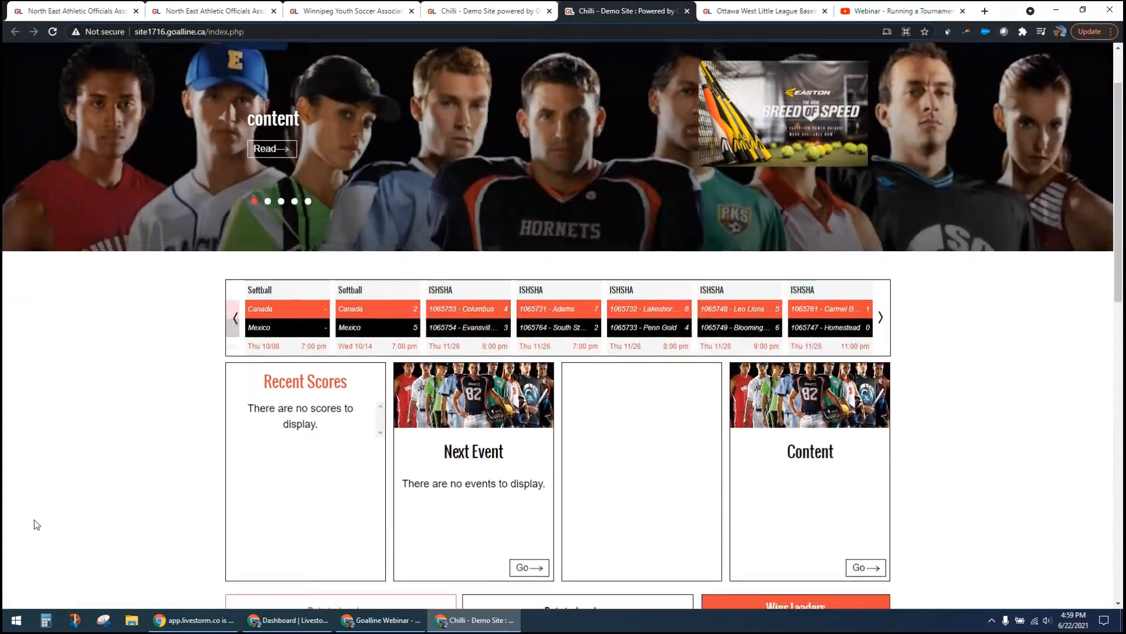
pyautogui.scroll(-8, 34, 520)
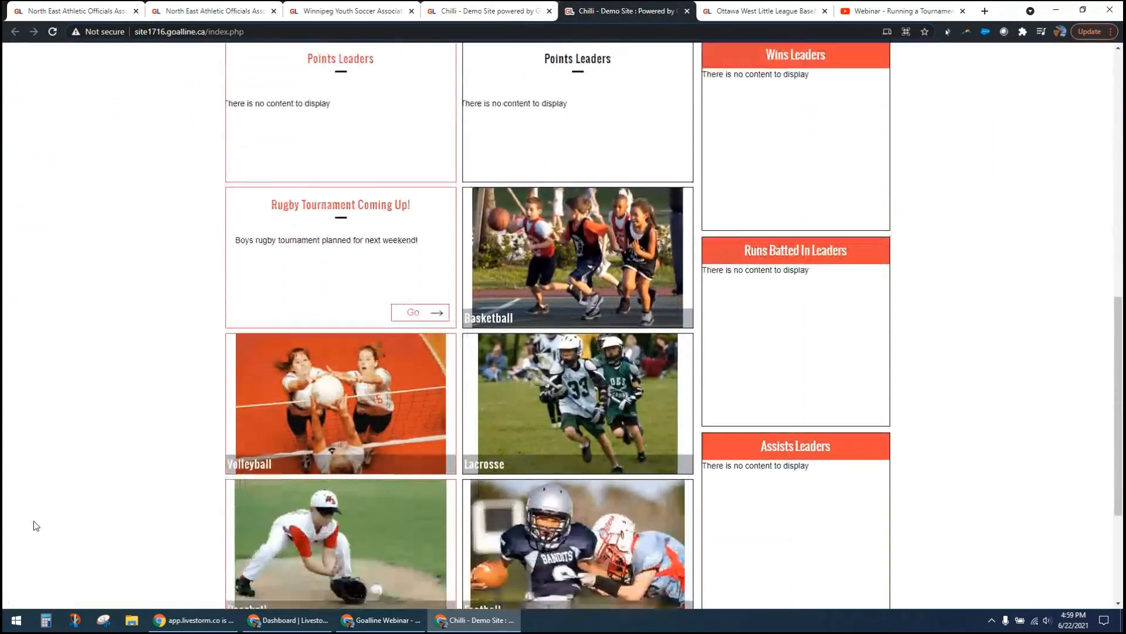
pyautogui.scroll(7, 33, 519)
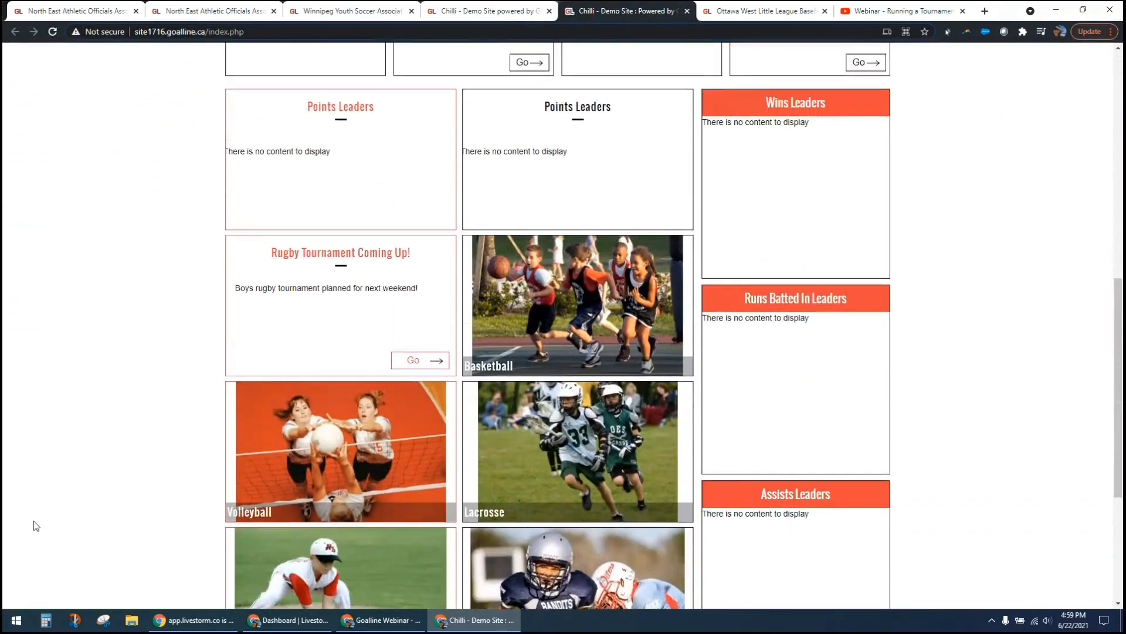
pyautogui.scroll(7, 195, 533)
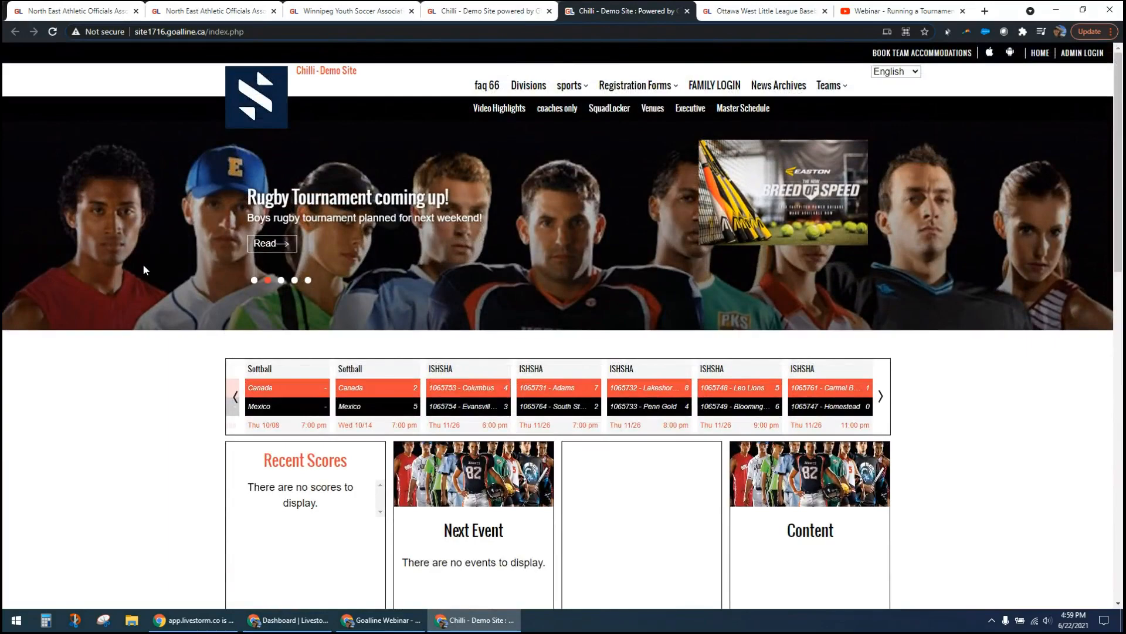
pyautogui.moveTo(569, 85)
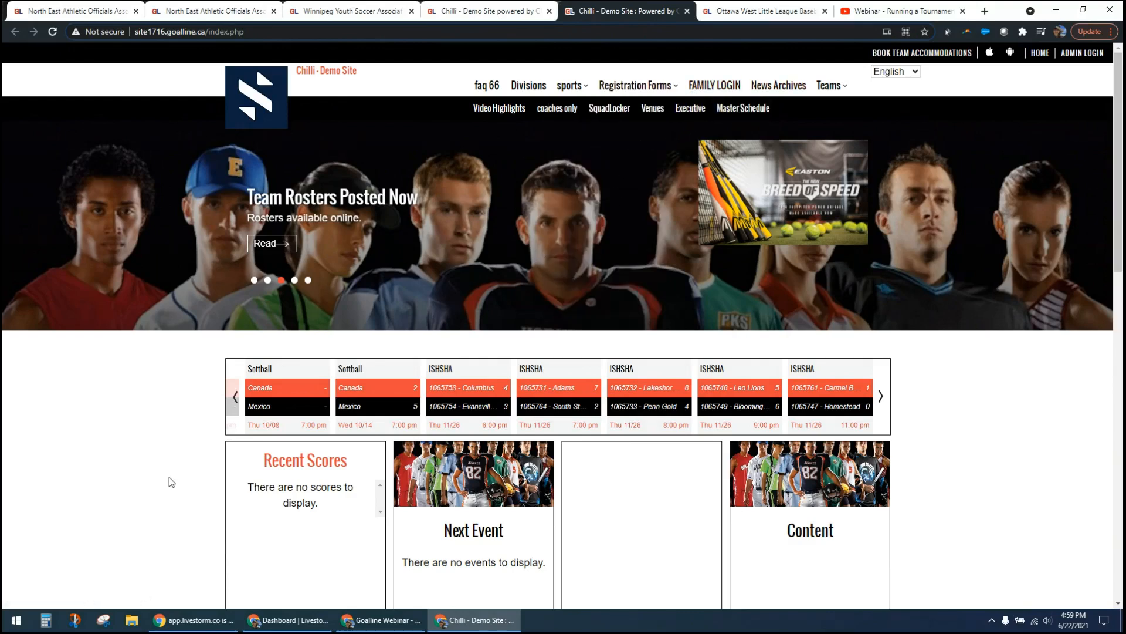
# Open association team management in the North East Athletic Officials Association's admin site.
pyautogui.click(211, 11)
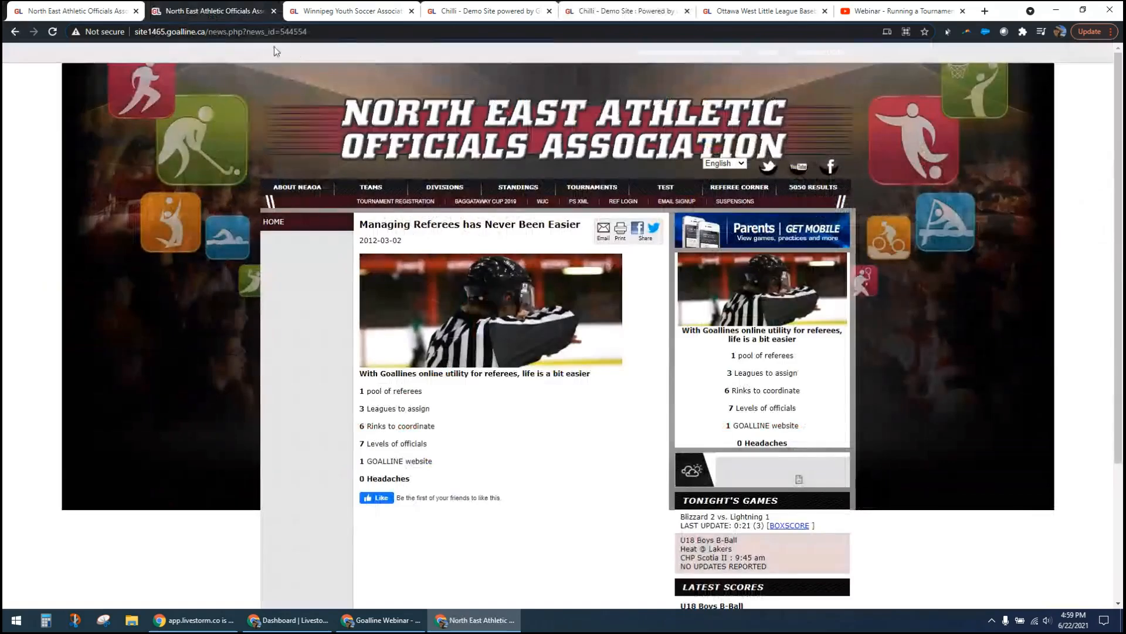
pyautogui.click(89, 14)
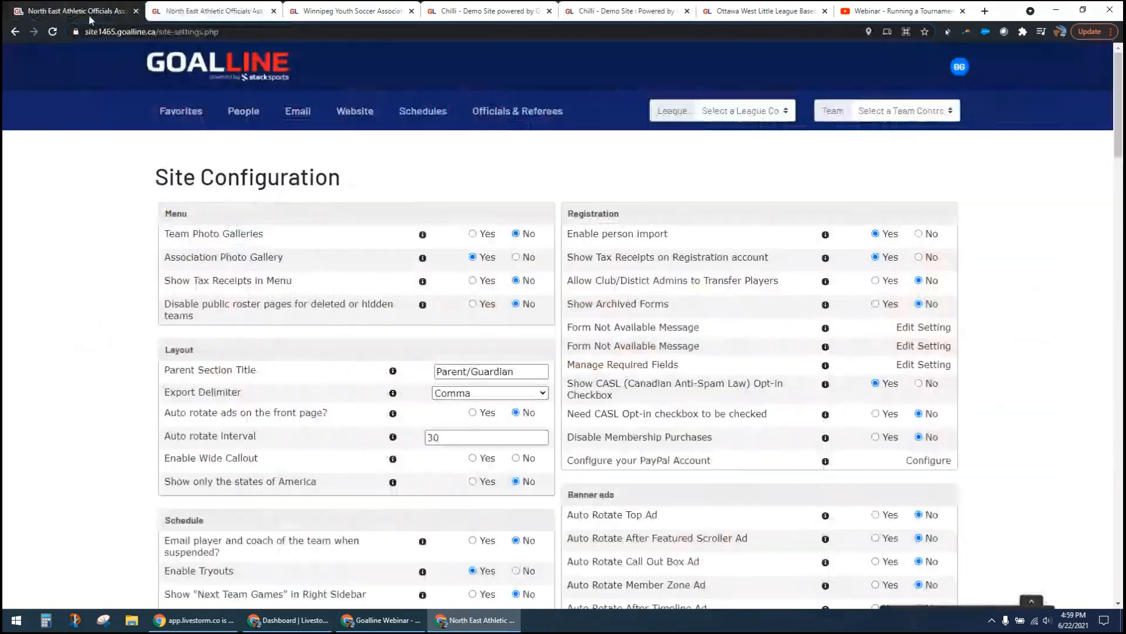
pyautogui.click(417, 117)
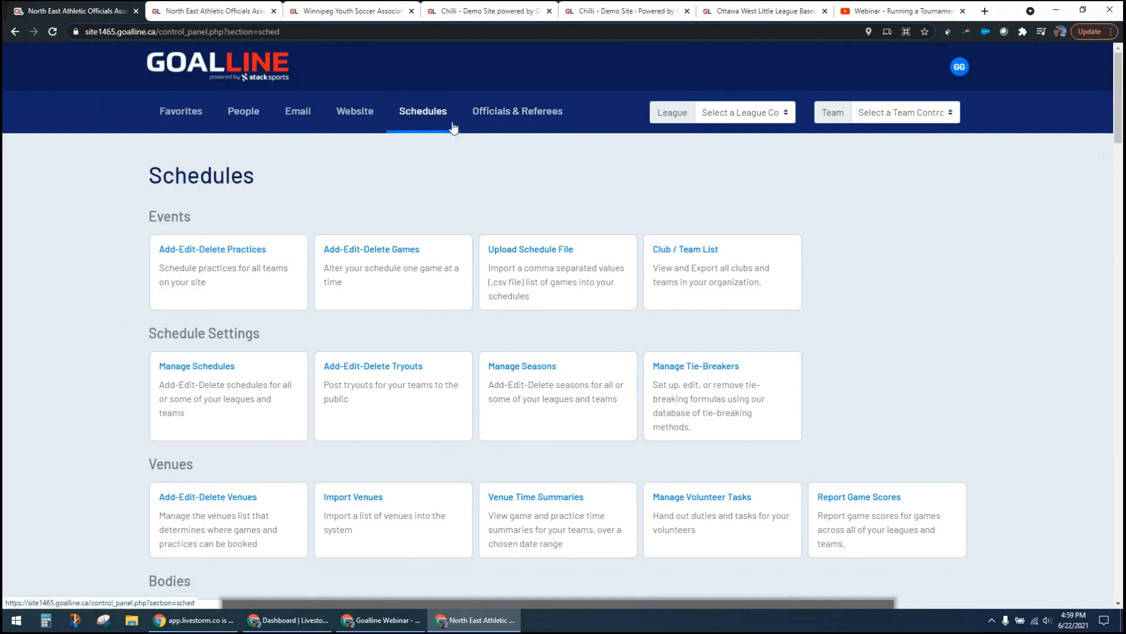
pyautogui.scroll(-5, 110, 295)
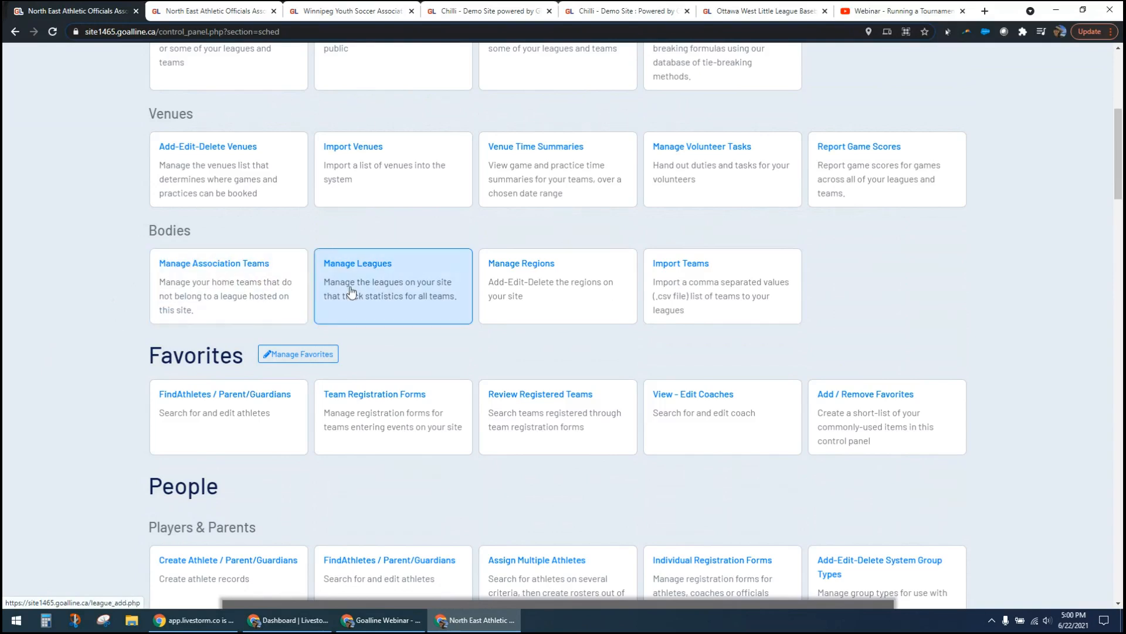
pyautogui.click(162, 288)
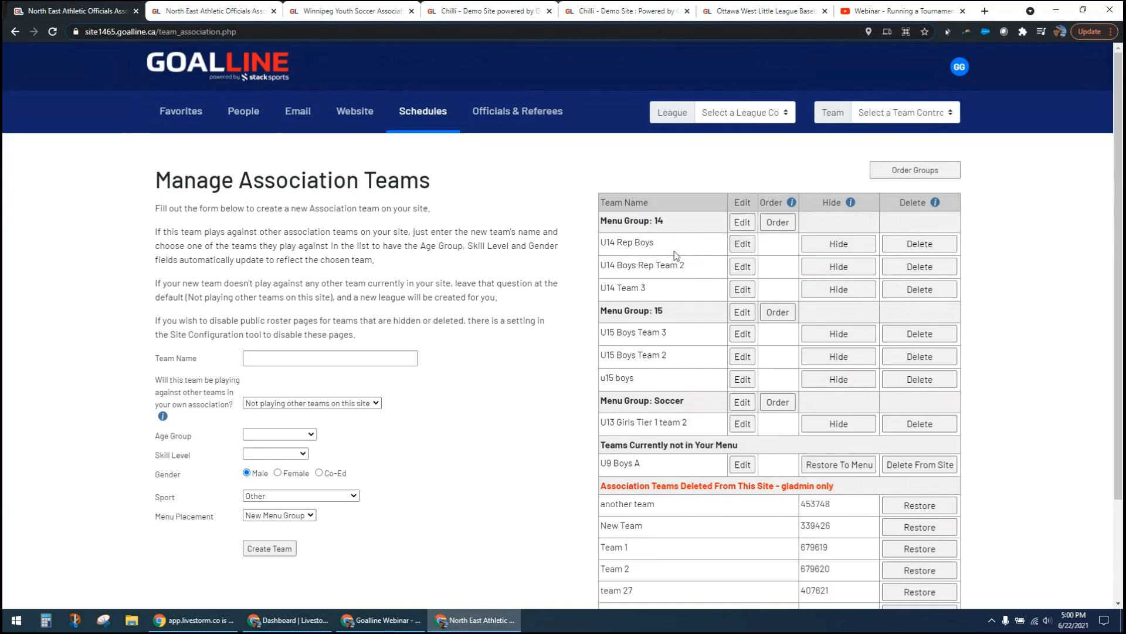
# Rename the association teams' menu group 14 as U14 Rep and save it.
pyautogui.moveTo(617, 245); pyautogui.dragTo(653, 265)
pyautogui.click(647, 270)
pyautogui.click(742, 222)
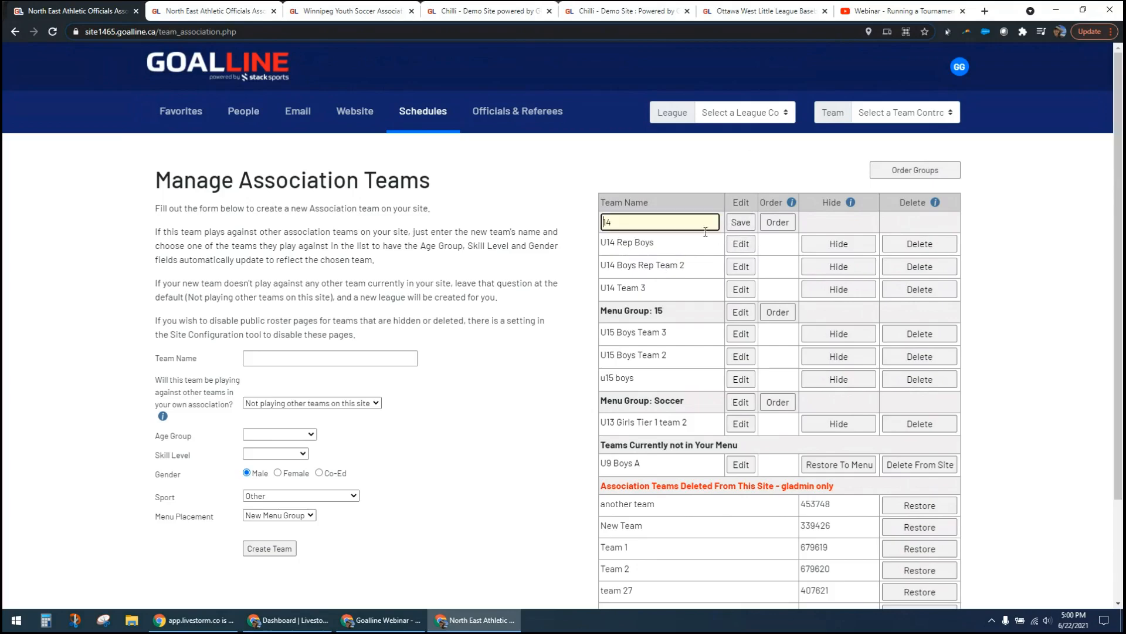
pyautogui.moveTo(614, 222); pyautogui.dragTo(574, 230)
pyautogui.write('U14 Rep')
pyautogui.click(740, 226)
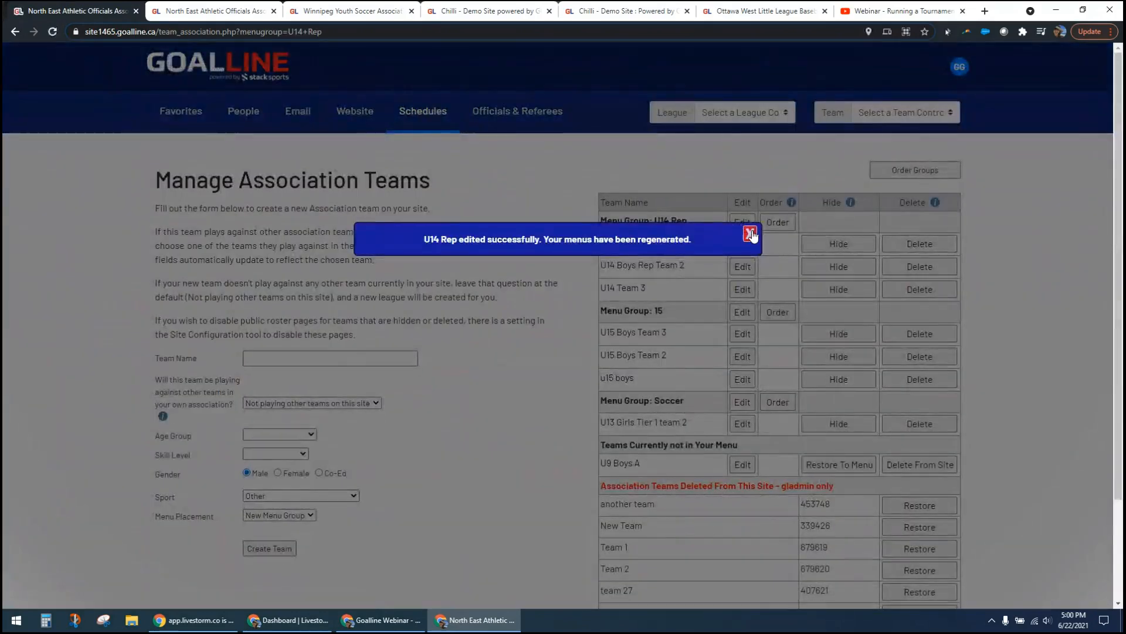
pyautogui.click(751, 234)
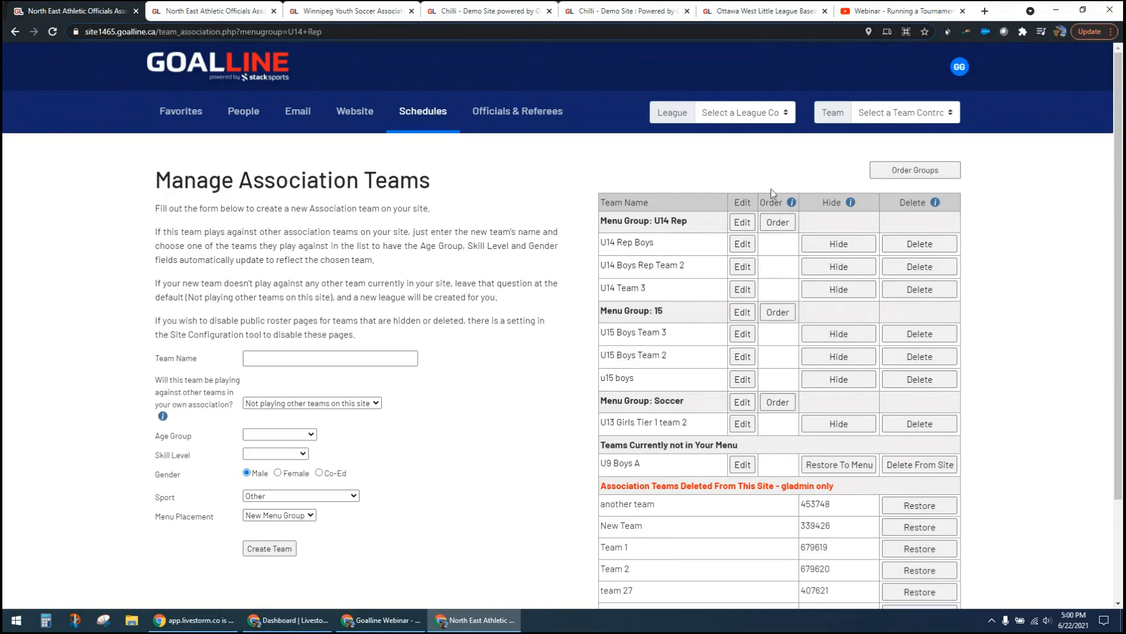
# Check how the menu groups are listed in the team control panel selector and on the Order Menus page.
pyautogui.click(884, 110)
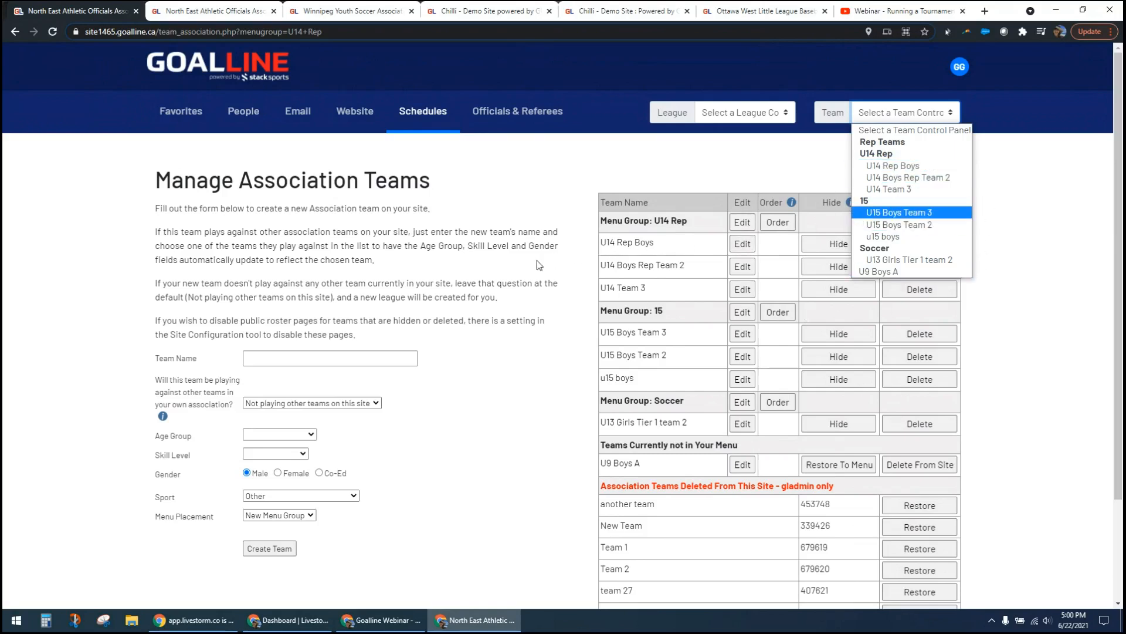
pyautogui.click(484, 268)
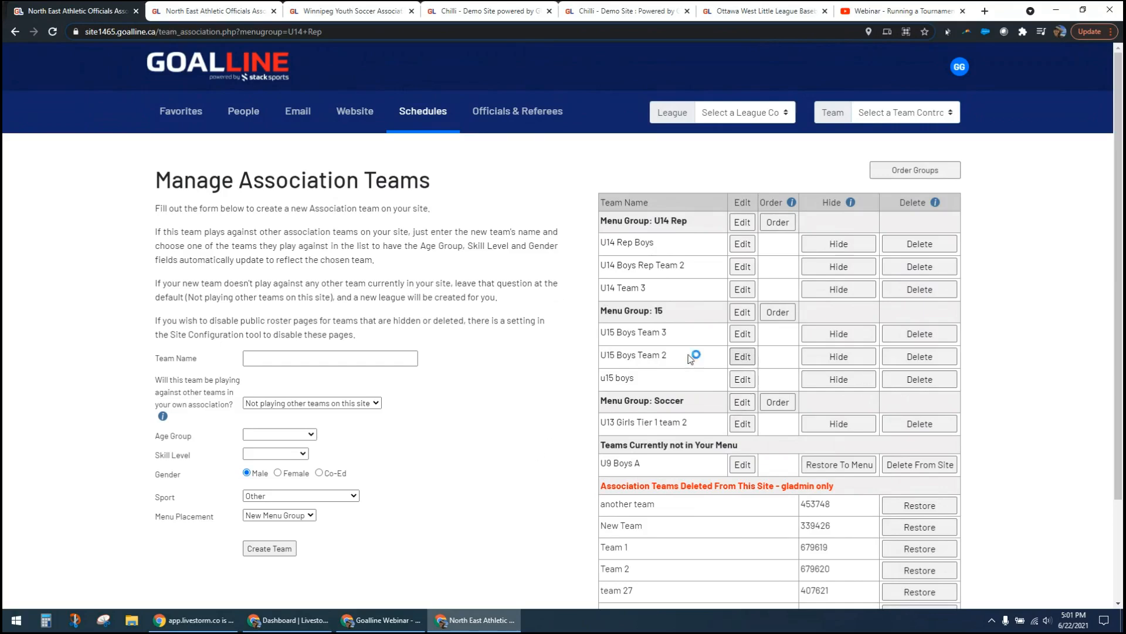
pyautogui.click(915, 170)
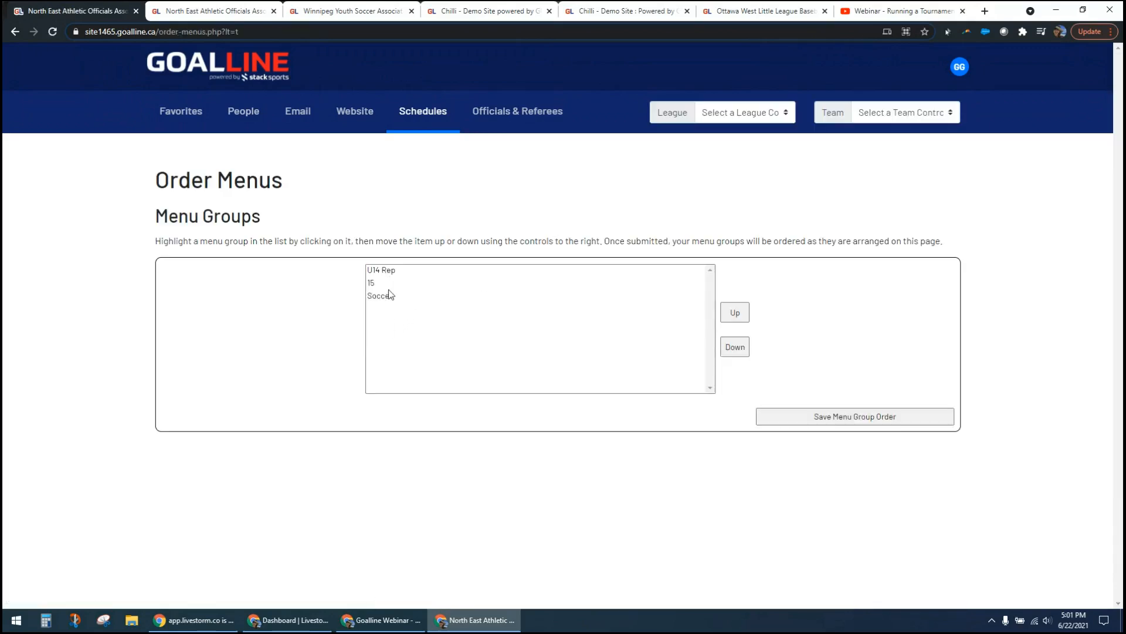
pyautogui.click(15, 32)
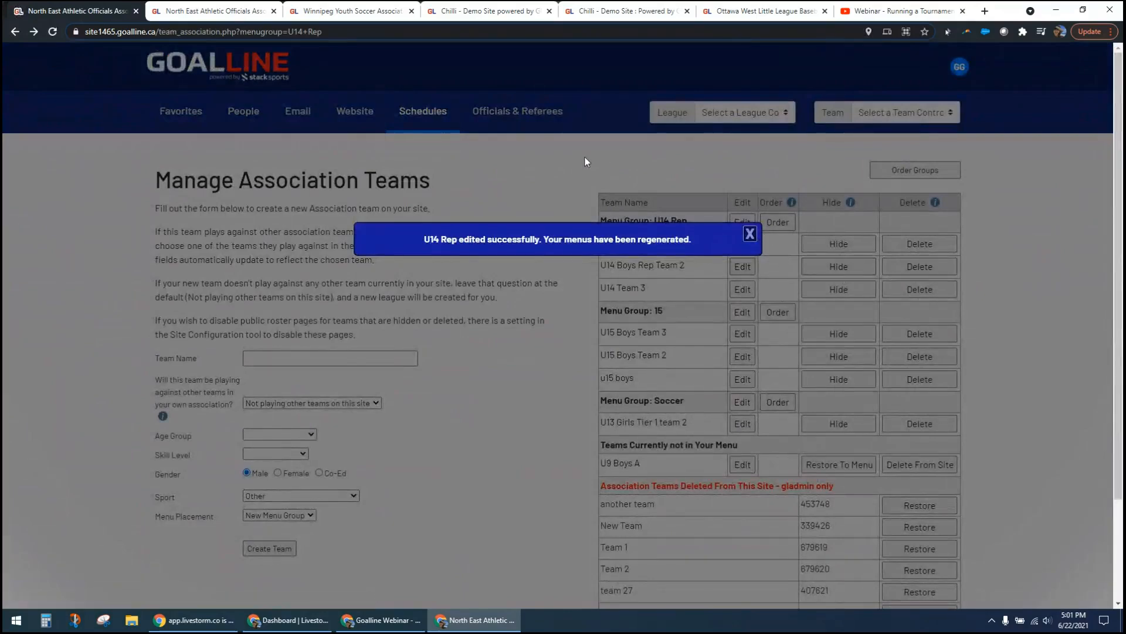
# Review the Standard Menu Settings, including the Teams item's display options, and return to the control panel's start page.
pyautogui.click(431, 116)
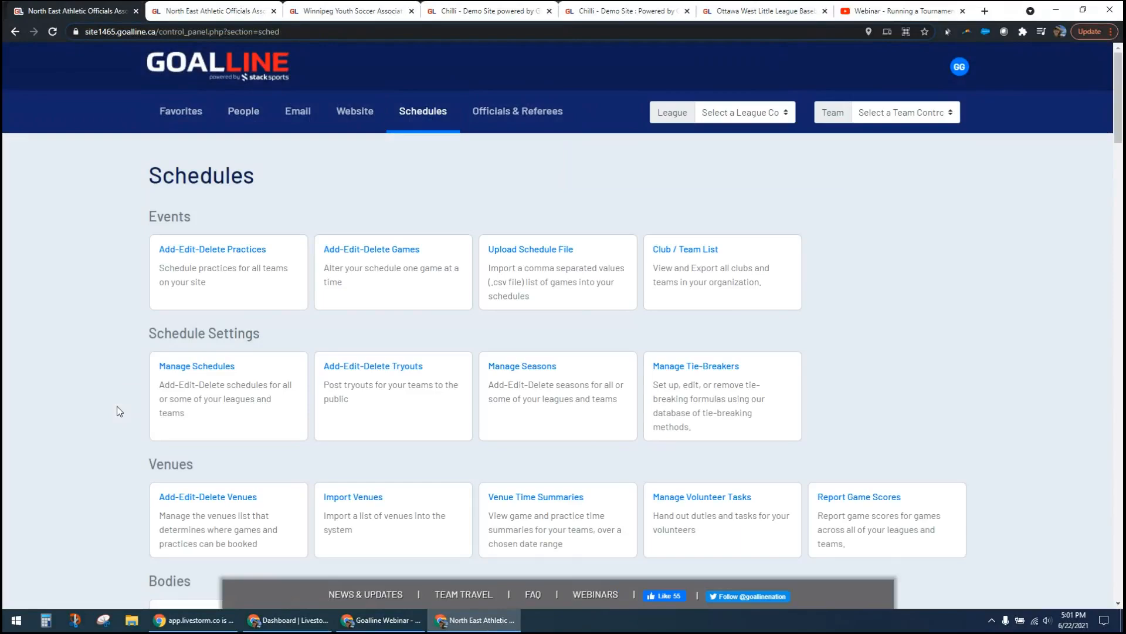
pyautogui.click(368, 111)
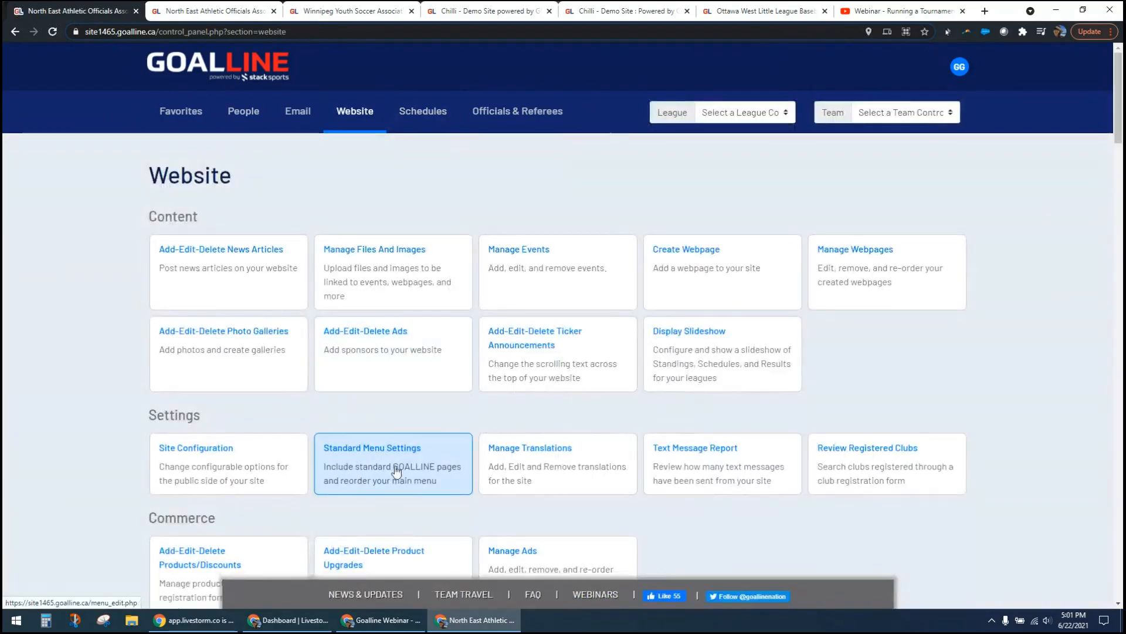
pyautogui.click(396, 469)
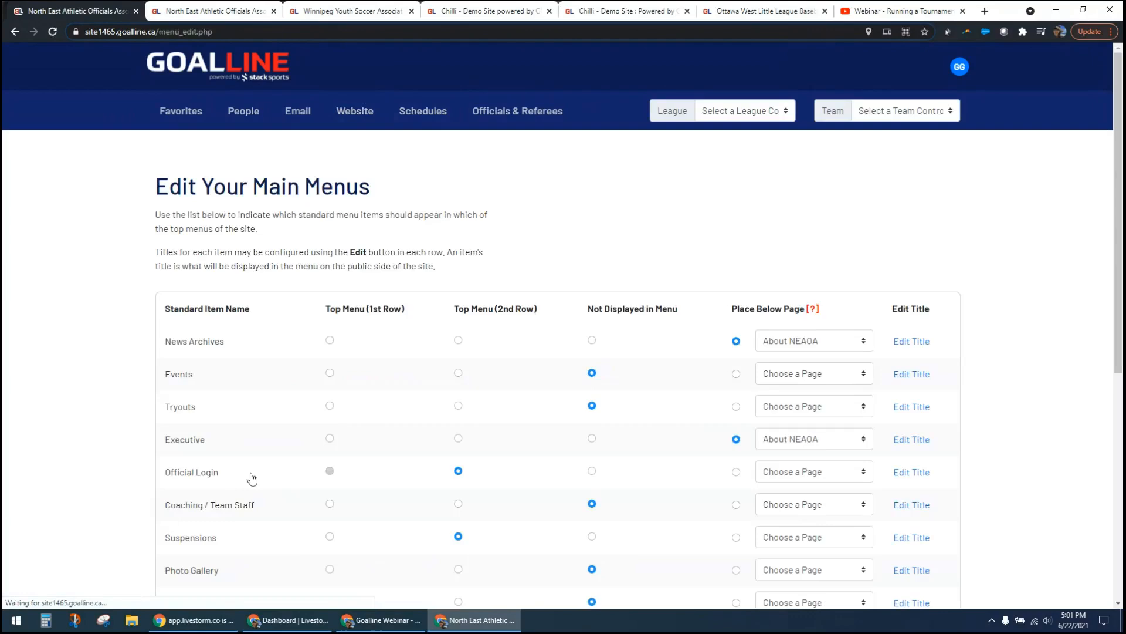
pyautogui.scroll(-5, 176, 469)
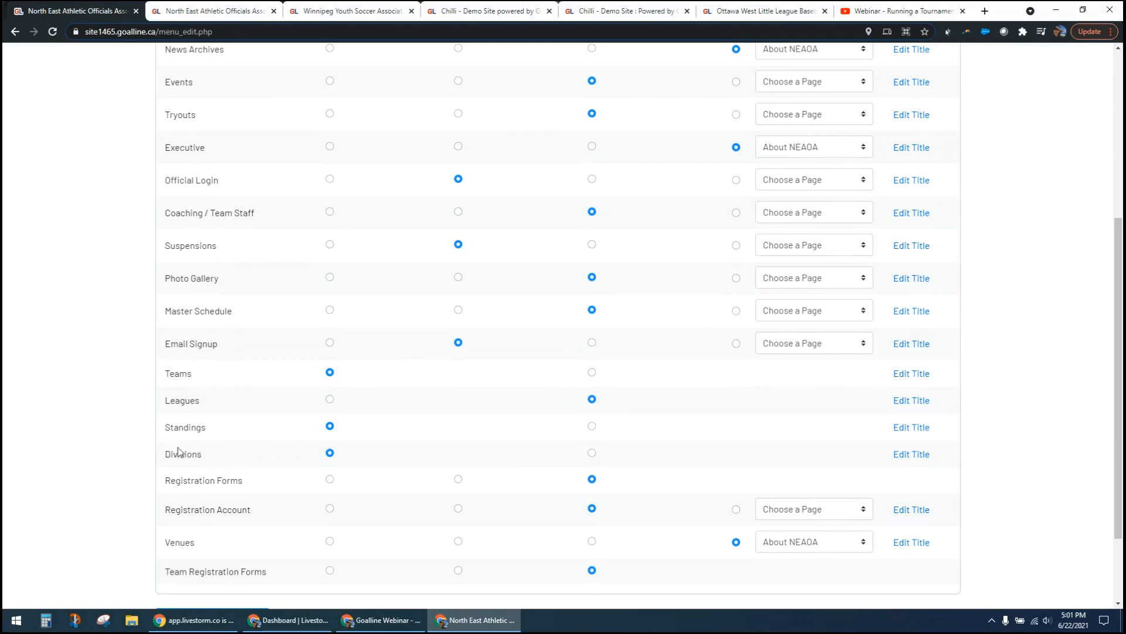
pyautogui.click(592, 373)
pyautogui.scroll(5, 82, 305)
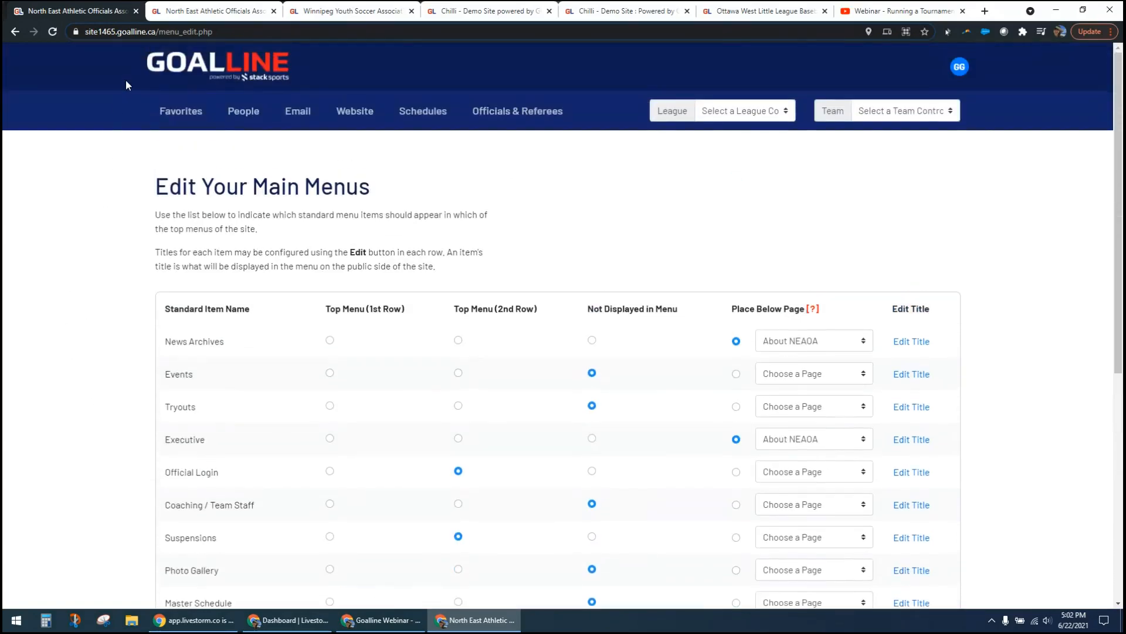
pyautogui.click(276, 65)
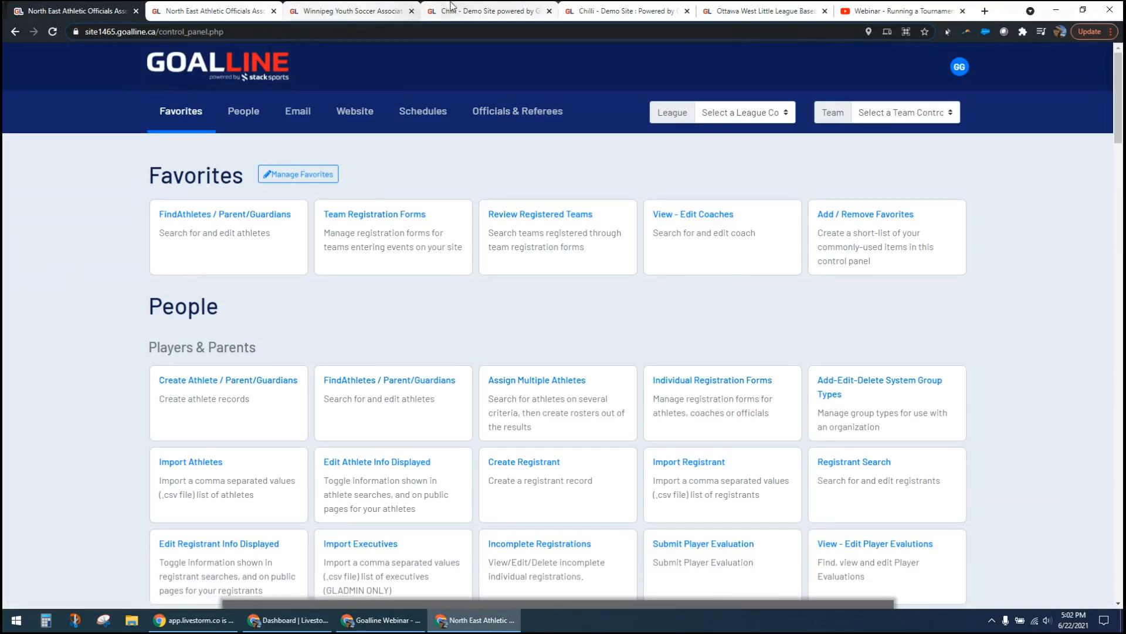
# Look over the Chilli demo site's Customize Home Page preview and display options.
pyautogui.click(473, 12)
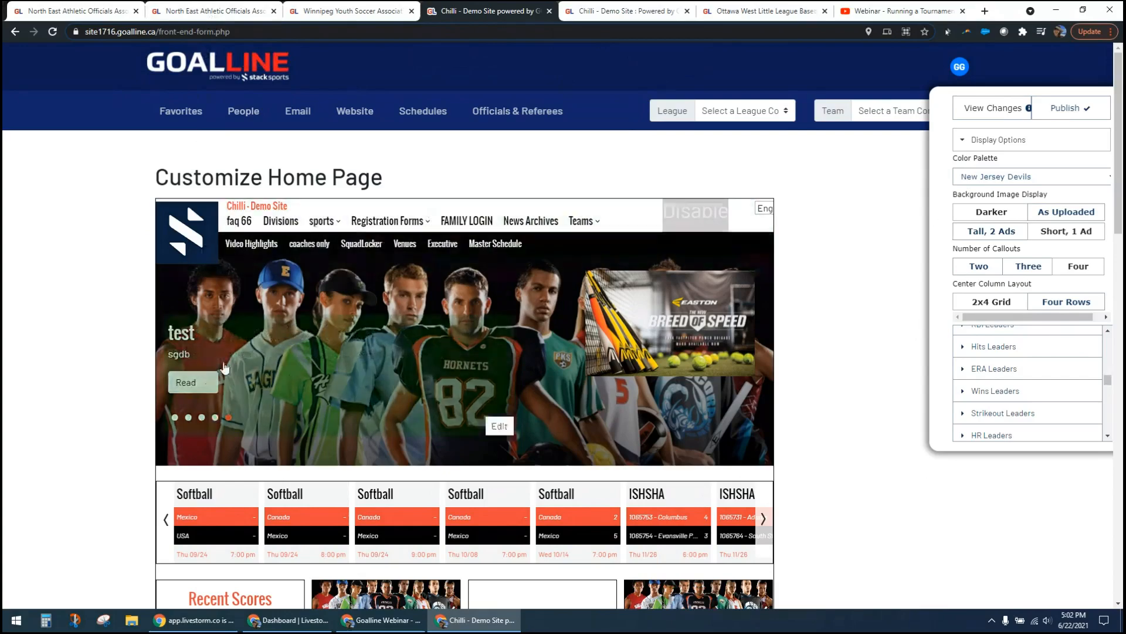
pyautogui.scroll(-2, 126, 390)
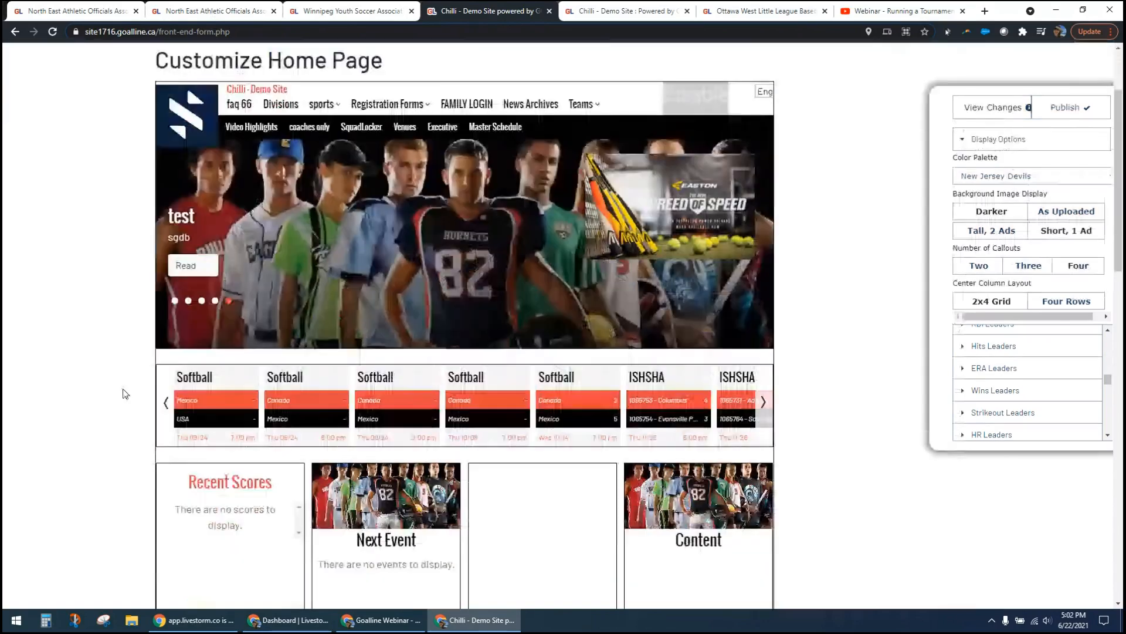
pyautogui.scroll(2, 124, 393)
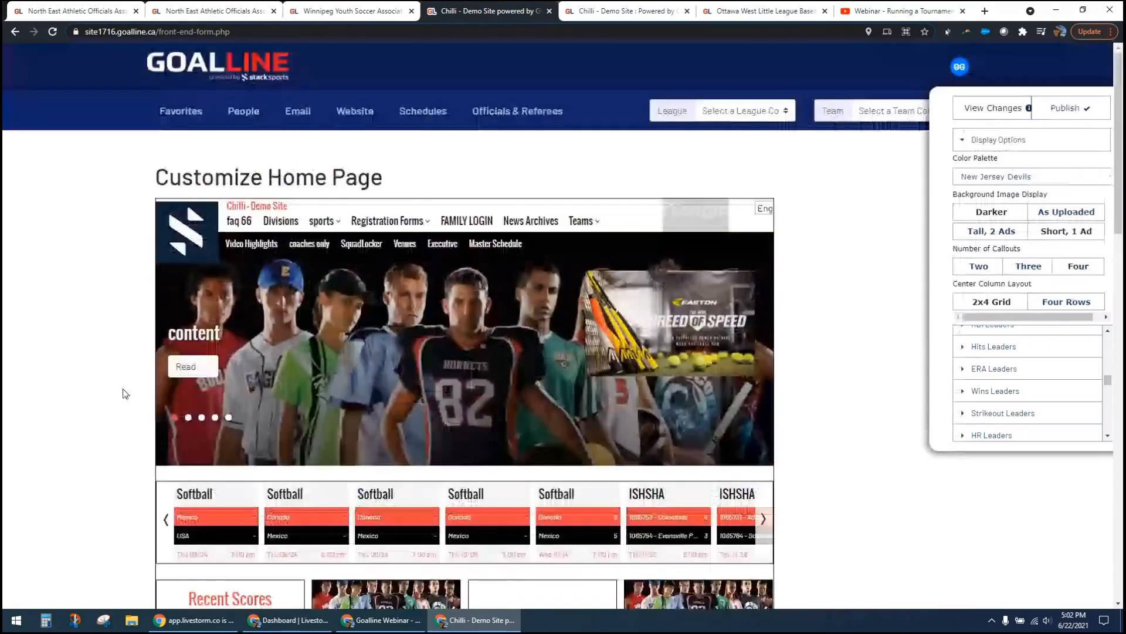
# View the North East Athletic Officials Association's public home page, including its callouts, and switch to the Goalline Webinar window.
pyautogui.click(247, 7)
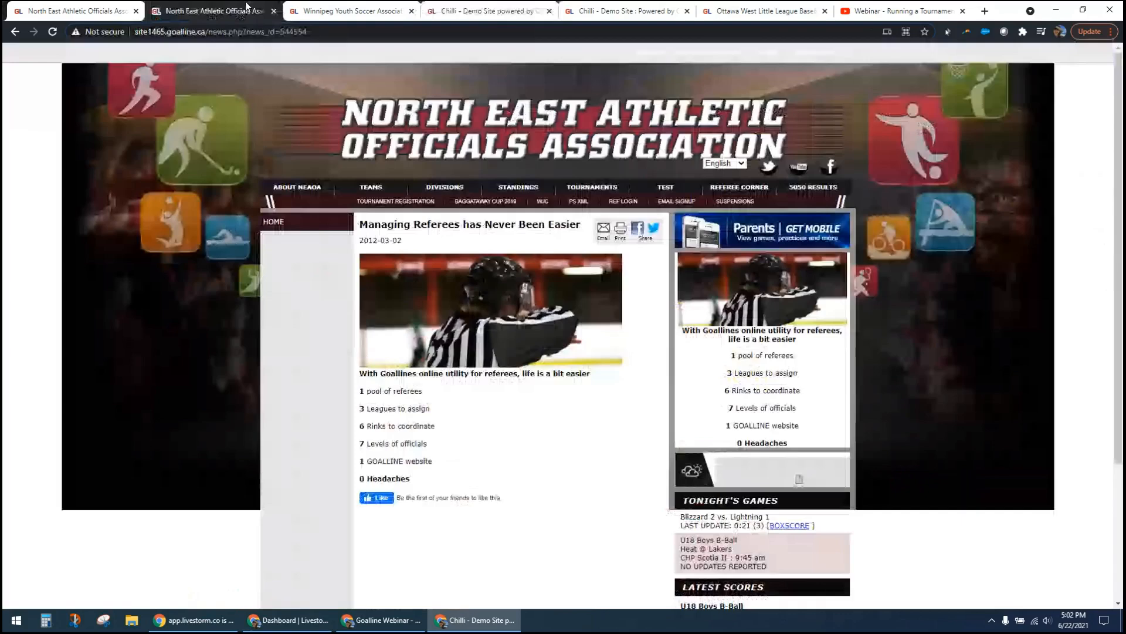
pyautogui.click(278, 222)
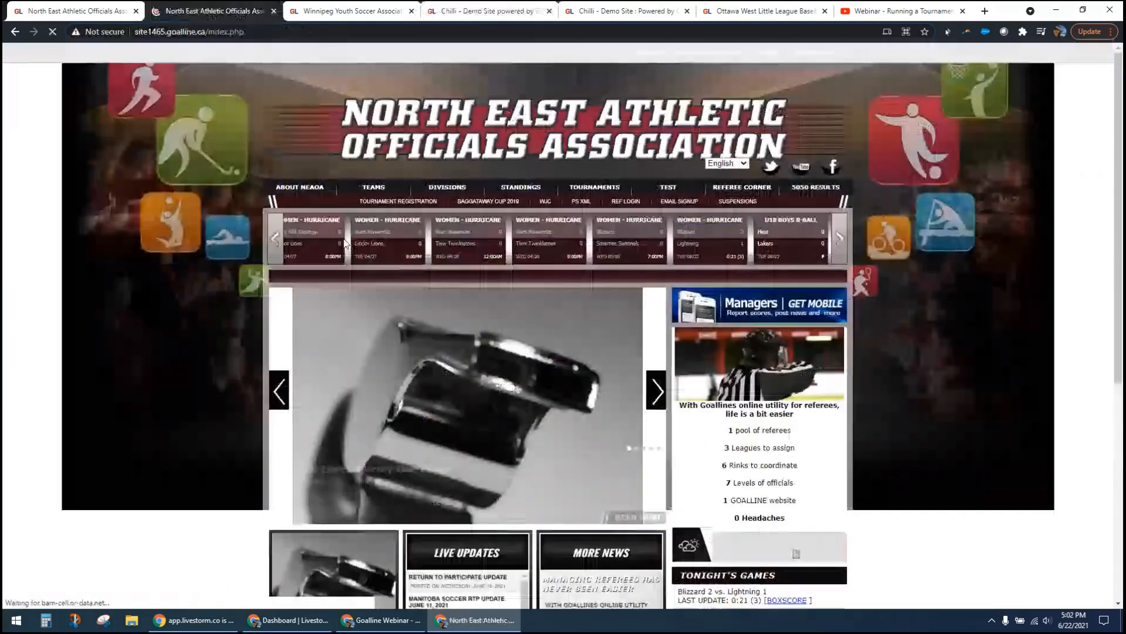
pyautogui.scroll(-1, 176, 343)
pyautogui.scroll(-1, 174, 337)
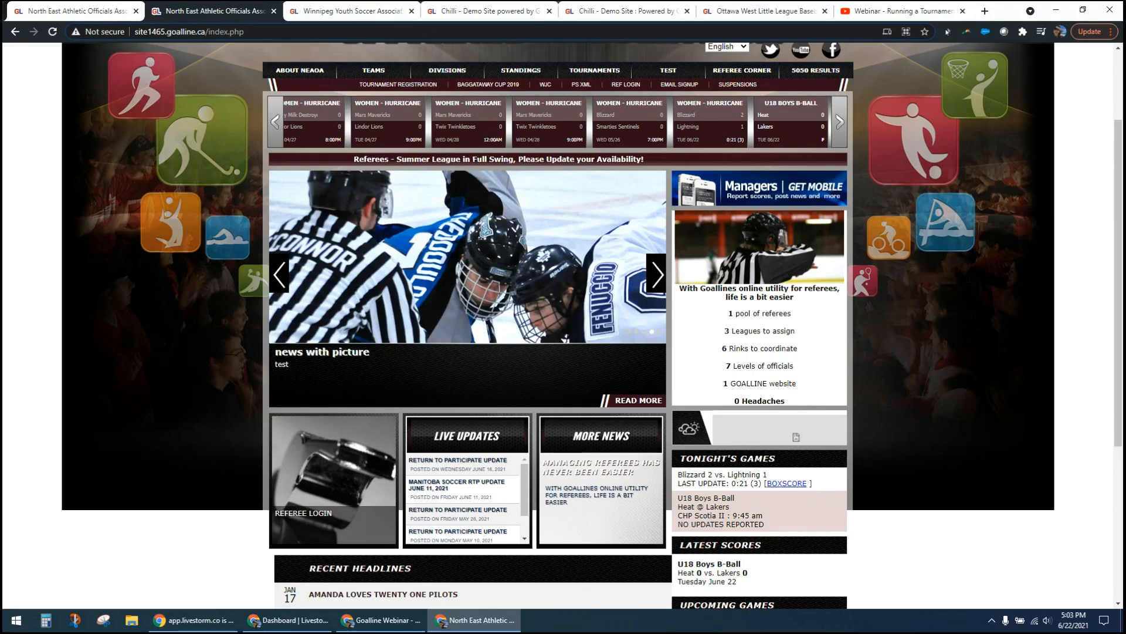
pyautogui.click(381, 620)
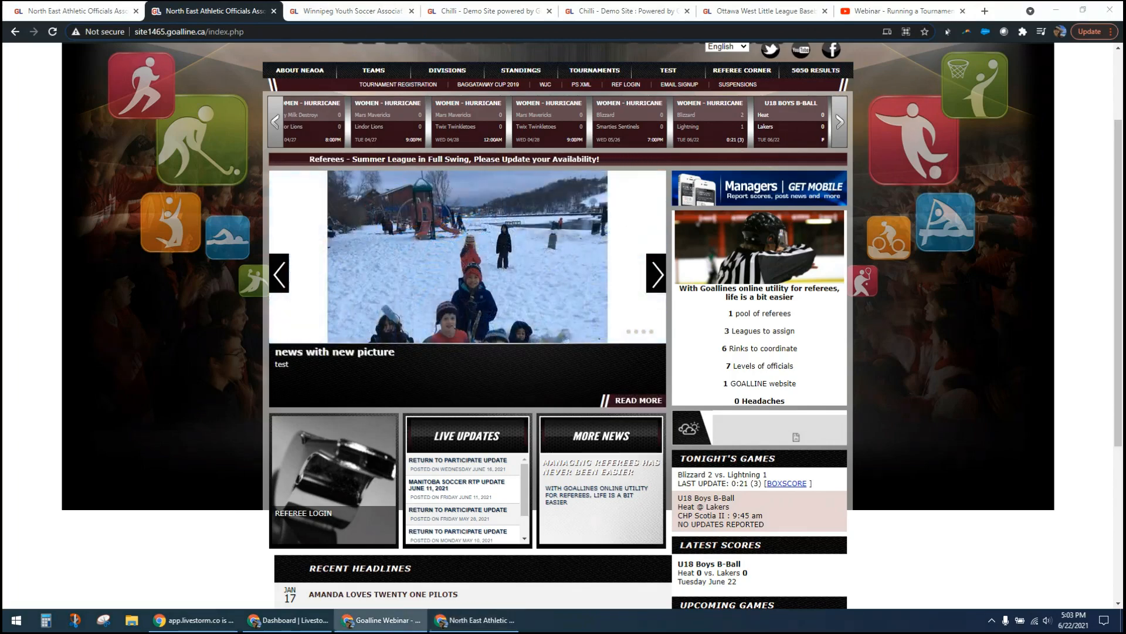